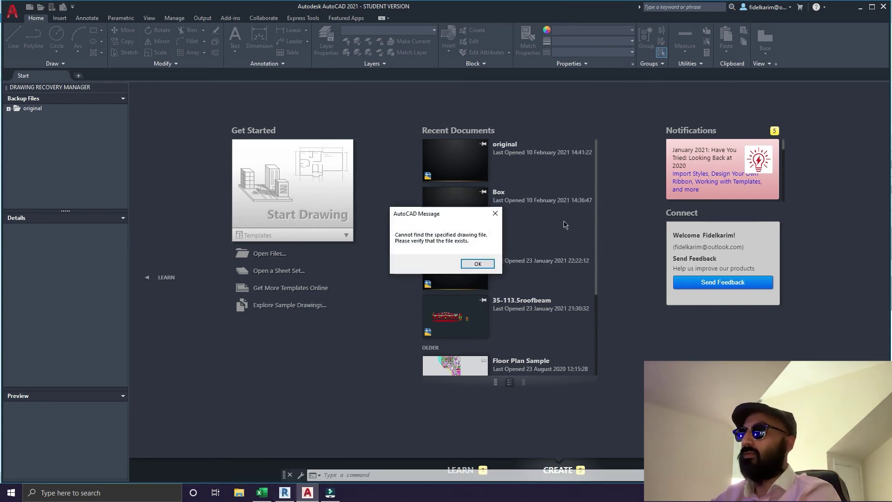
- Dismiss the missing-file message and open the original drawing from the "new" folder inside the Desktop's New folder
{"action": "left_click", "coordinate": [482, 264]}
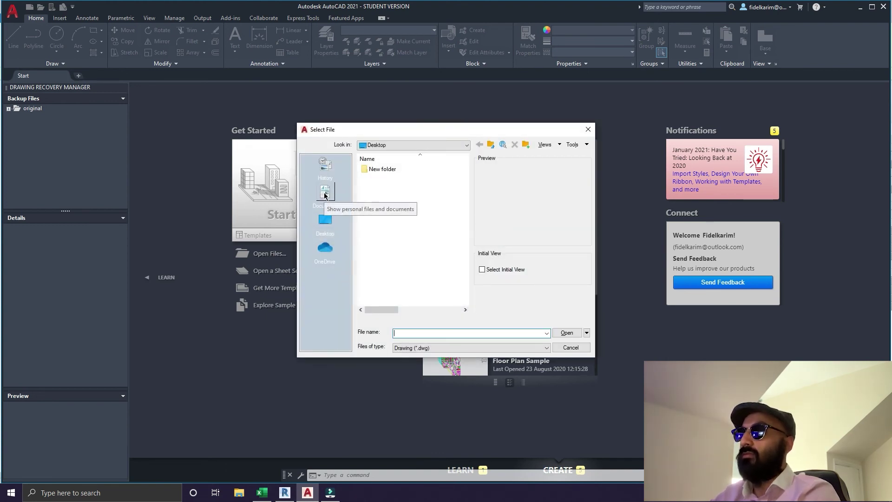
{"action": "left_click", "coordinate": [400, 169]}
{"action": "double_click", "coordinate": [398, 169]}
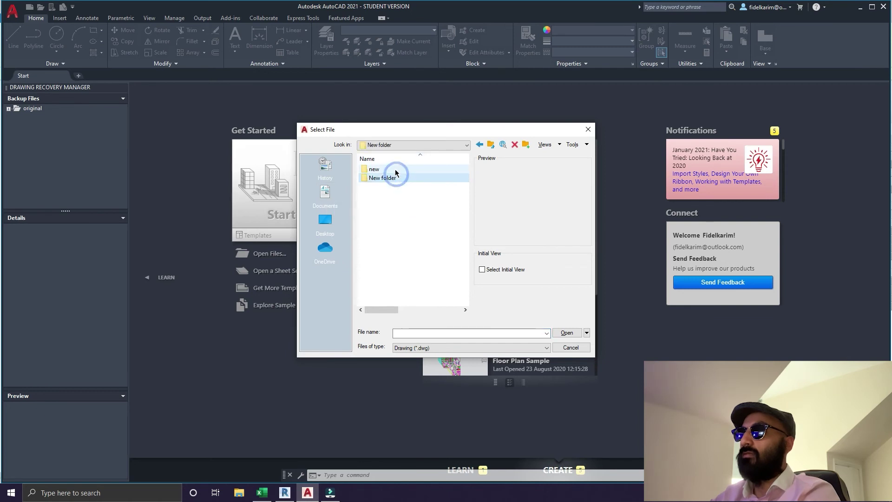
{"action": "double_click", "coordinate": [395, 170]}
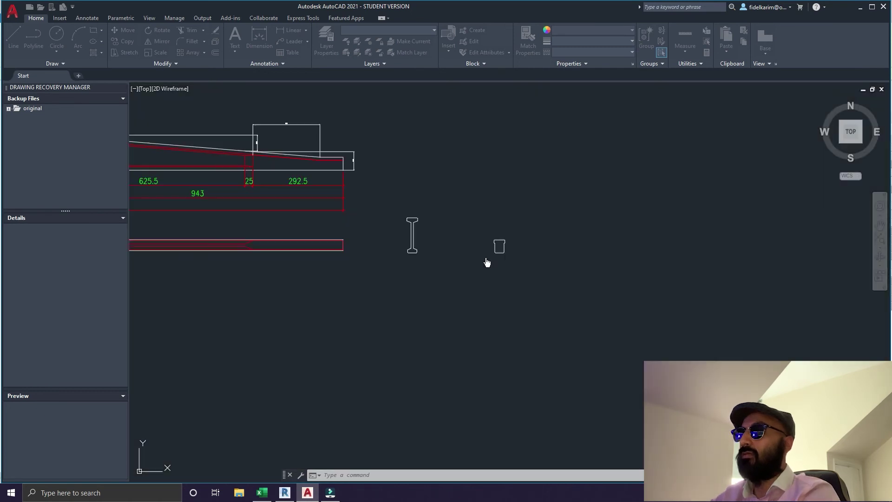
- Examine the tapered beam's elevation, its plan view and the I-shaped and solid cross-sections drawn beside them
{"action": "scroll", "coordinate": [548, 307], "scroll_direction": "down", "scroll_amount": 3}
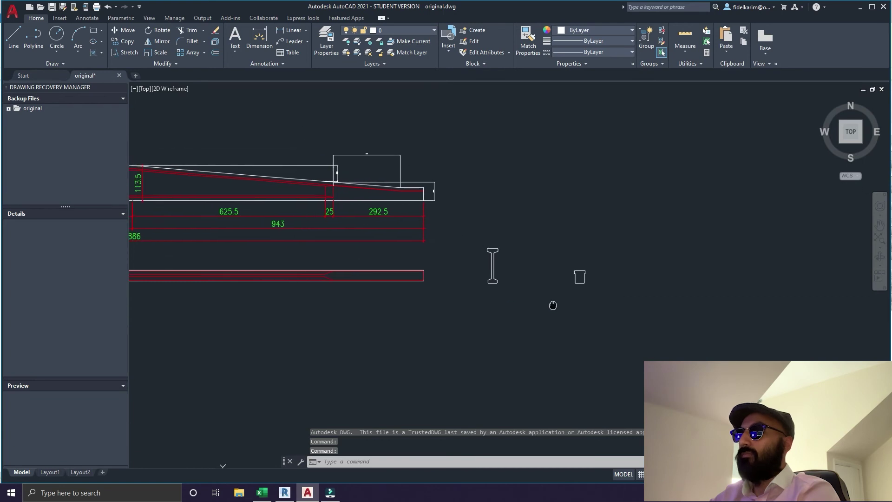
{"action": "middle_click_drag", "start_coordinate": [380, 274], "coordinate": [560, 290]}
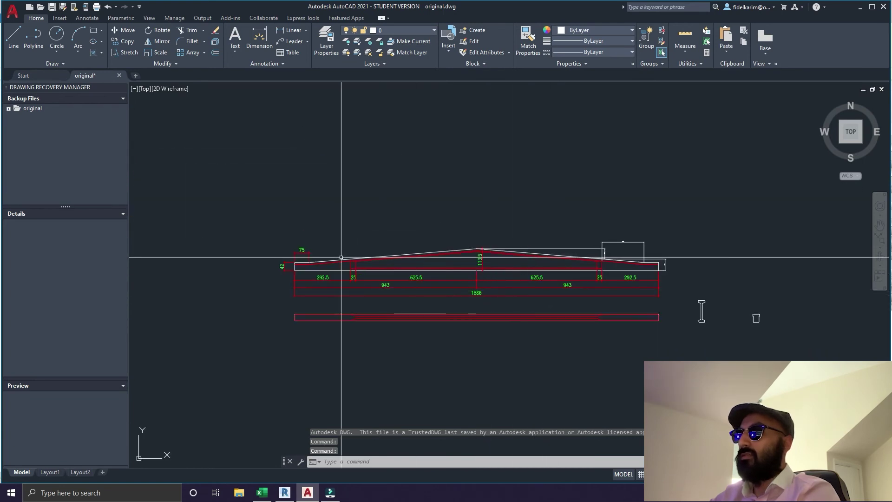
{"action": "scroll", "coordinate": [669, 314], "scroll_direction": "up", "scroll_amount": 10}
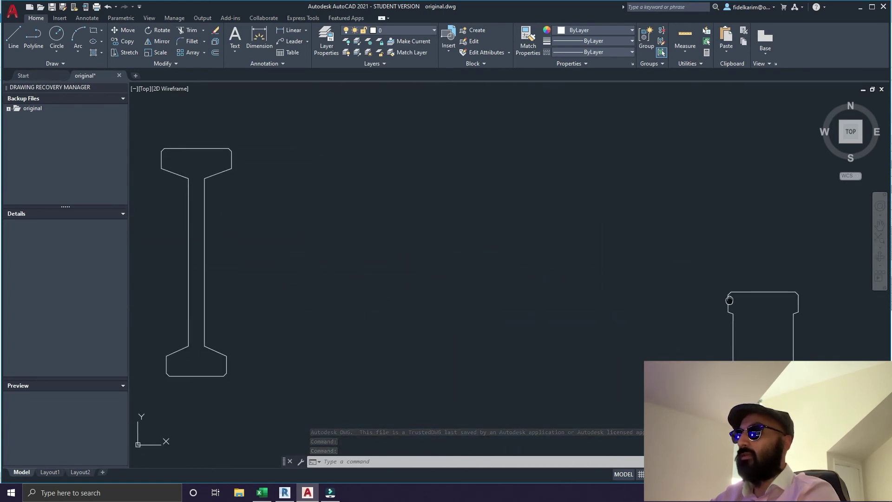
{"action": "scroll", "coordinate": [552, 327], "scroll_direction": "down", "scroll_amount": 4}
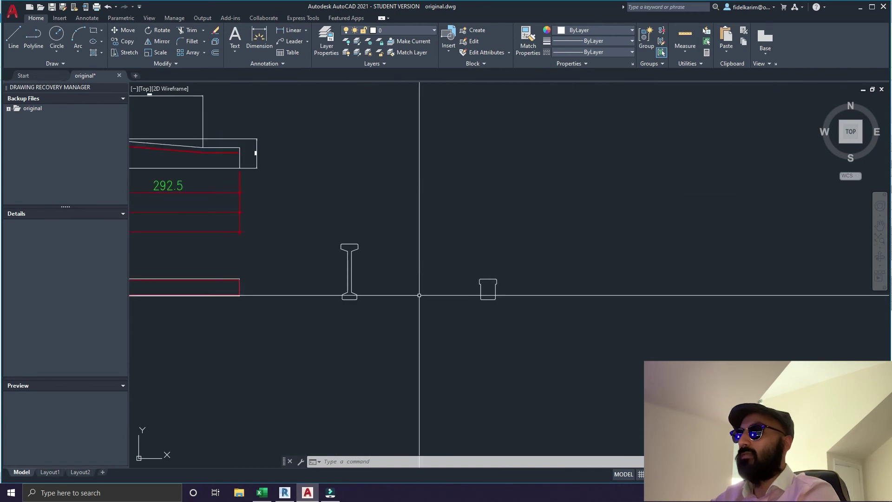
{"action": "middle_click_drag", "start_coordinate": [419, 295], "coordinate": [568, 279]}
{"action": "scroll", "coordinate": [430, 309], "scroll_direction": "down", "scroll_amount": 2}
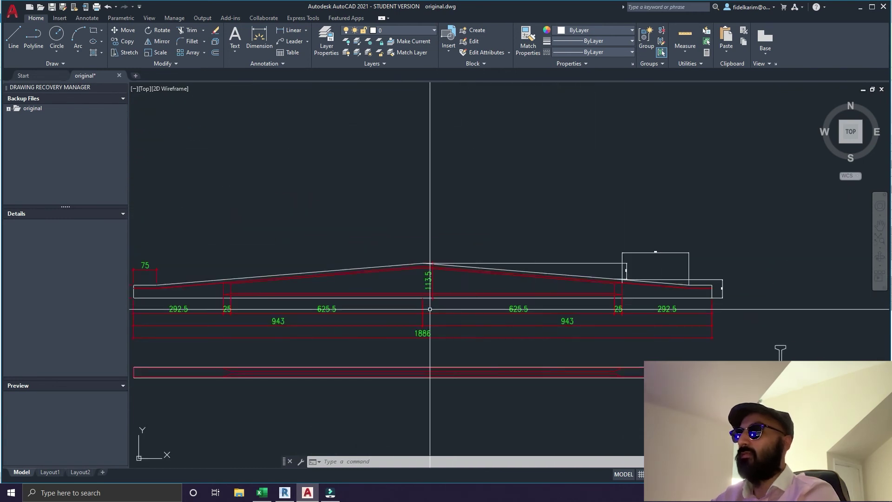
{"action": "middle_click_drag", "start_coordinate": [691, 309], "coordinate": [457, 331]}
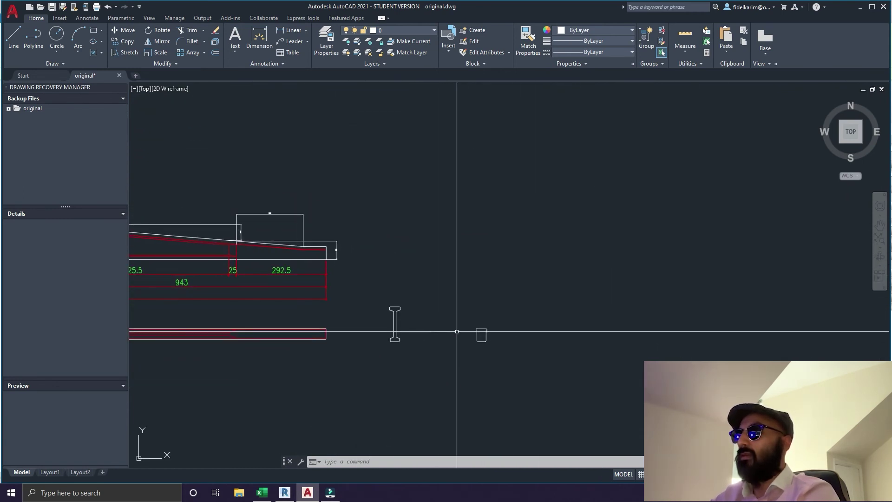
{"action": "scroll", "coordinate": [268, 256], "scroll_direction": "up", "scroll_amount": 5}
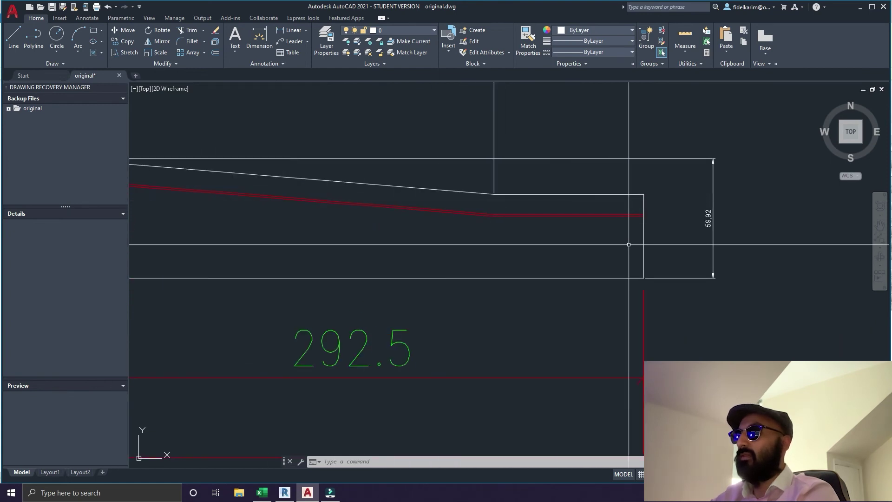
{"action": "scroll", "coordinate": [627, 280], "scroll_direction": "down", "scroll_amount": 5}
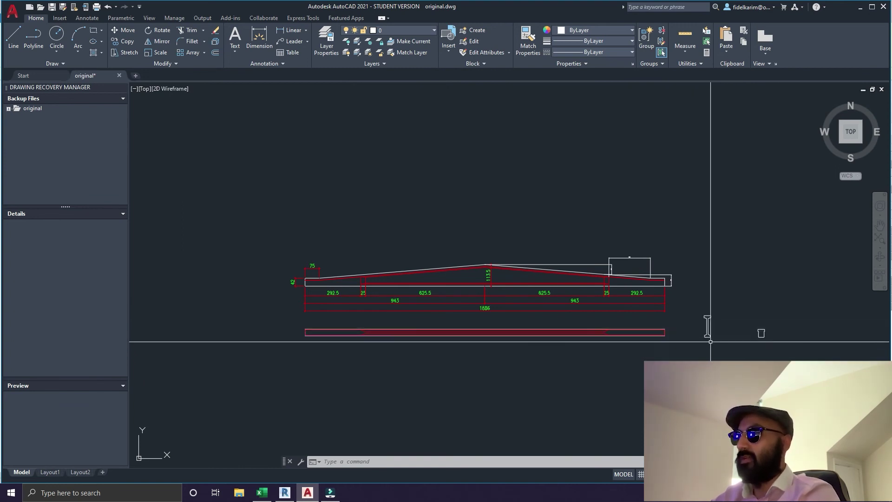
{"action": "scroll", "coordinate": [725, 339], "scroll_direction": "up", "scroll_amount": 4}
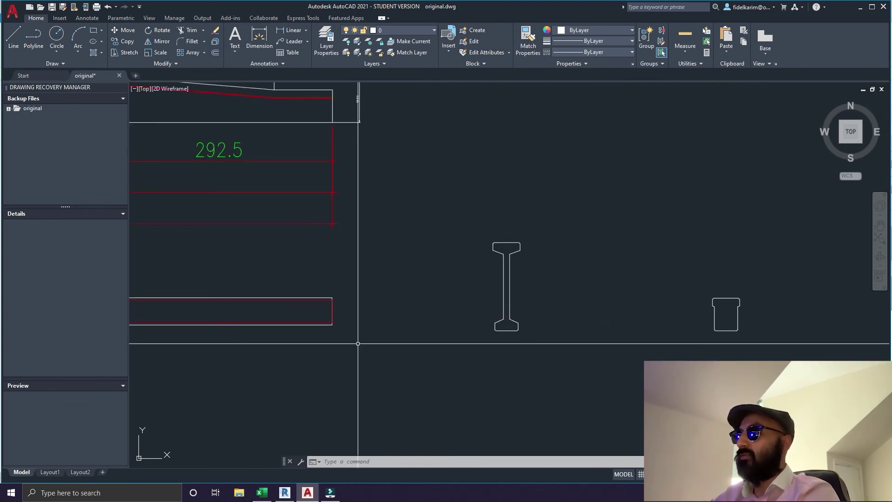
- Examine the dimensioned flat end at the left of the beam elevation and compare it with the whole beam
{"action": "scroll", "coordinate": [358, 343], "scroll_direction": "down", "scroll_amount": 5}
{"action": "middle_click_drag", "start_coordinate": [402, 344], "coordinate": [662, 343]}
{"action": "scroll", "coordinate": [319, 273], "scroll_direction": "up", "scroll_amount": 5}
{"action": "middle_click_drag", "start_coordinate": [319, 273], "coordinate": [402, 283]}
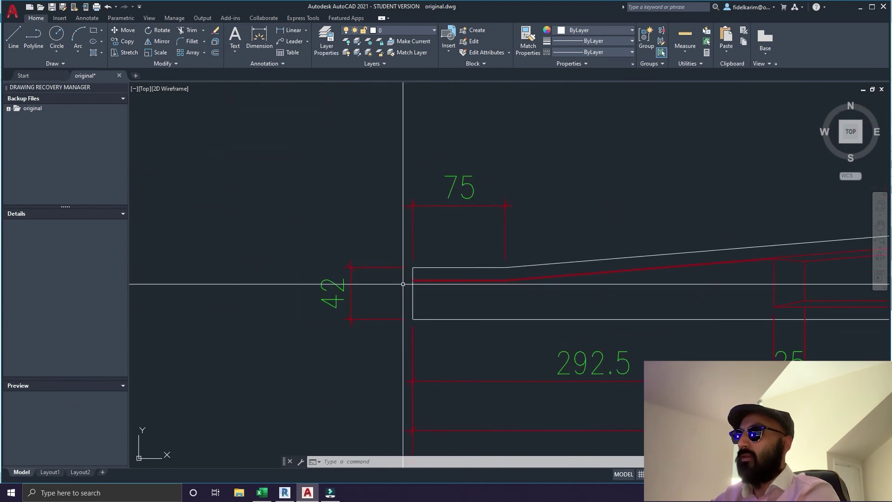
{"action": "scroll", "coordinate": [418, 278], "scroll_direction": "down", "scroll_amount": 3}
{"action": "scroll", "coordinate": [418, 299], "scroll_direction": "down", "scroll_amount": 3}
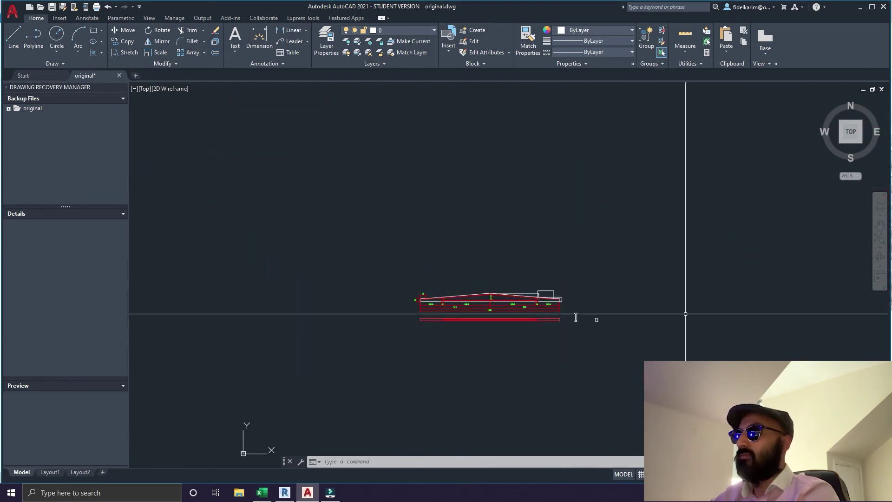
{"action": "middle_click_drag", "start_coordinate": [687, 313], "coordinate": [504, 319]}
{"action": "scroll", "coordinate": [212, 296], "scroll_direction": "down", "scroll_amount": 2}
{"action": "scroll", "coordinate": [211, 296], "scroll_direction": "up", "scroll_amount": 3}
{"action": "middle_click_drag", "start_coordinate": [211, 296], "coordinate": [465, 312]}
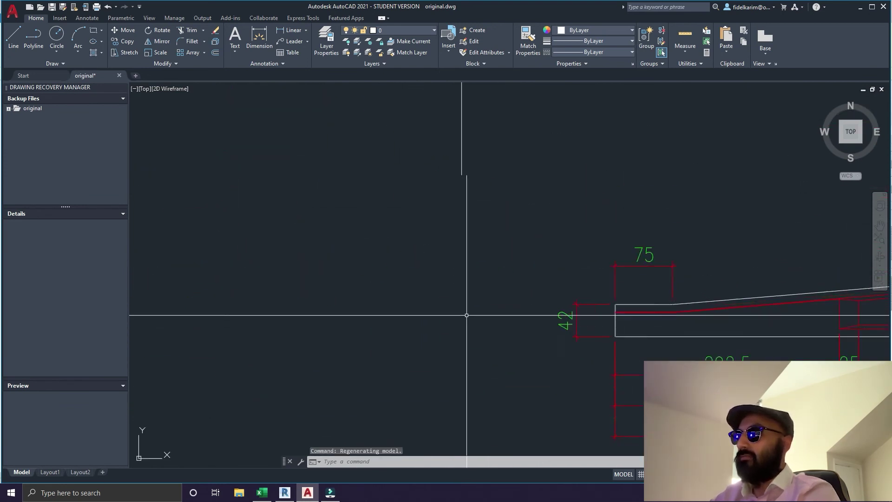
{"action": "scroll", "coordinate": [464, 313], "scroll_direction": "up", "scroll_amount": 2}
{"action": "middle_click_drag", "start_coordinate": [610, 339], "coordinate": [513, 340]}
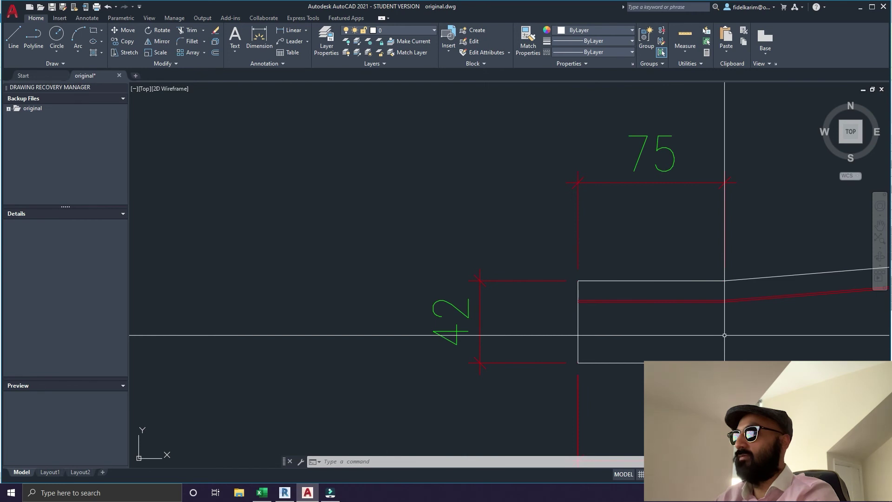
{"action": "scroll", "coordinate": [724, 335], "scroll_direction": "down", "scroll_amount": 5}
{"action": "middle_click_drag", "start_coordinate": [749, 342], "coordinate": [462, 343]}
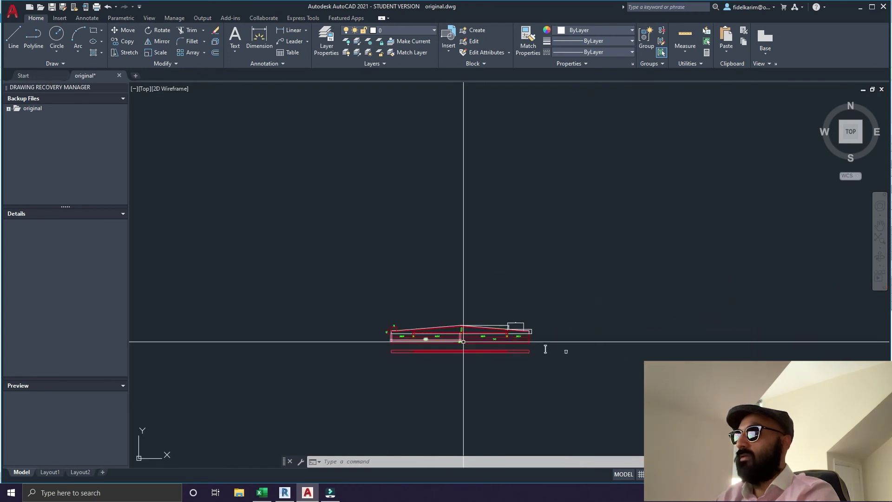
{"action": "scroll", "coordinate": [367, 303], "scroll_direction": "up", "scroll_amount": 4}
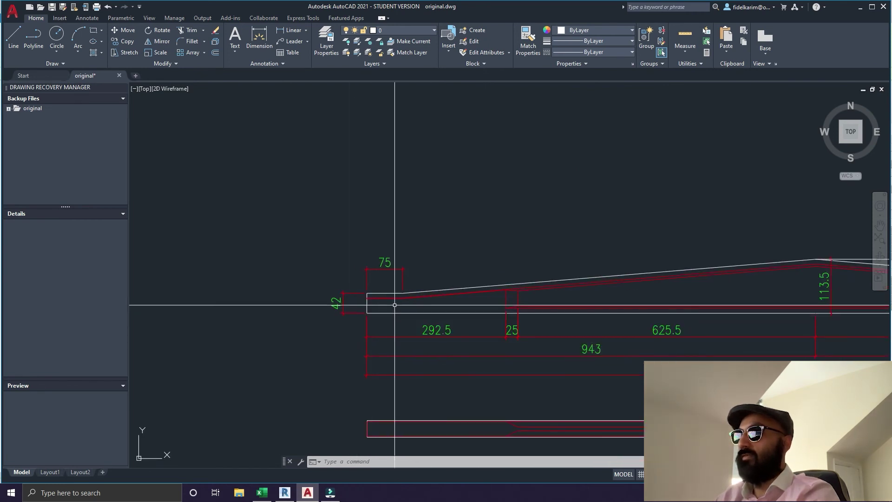
{"action": "scroll", "coordinate": [402, 306], "scroll_direction": "down", "scroll_amount": 4}
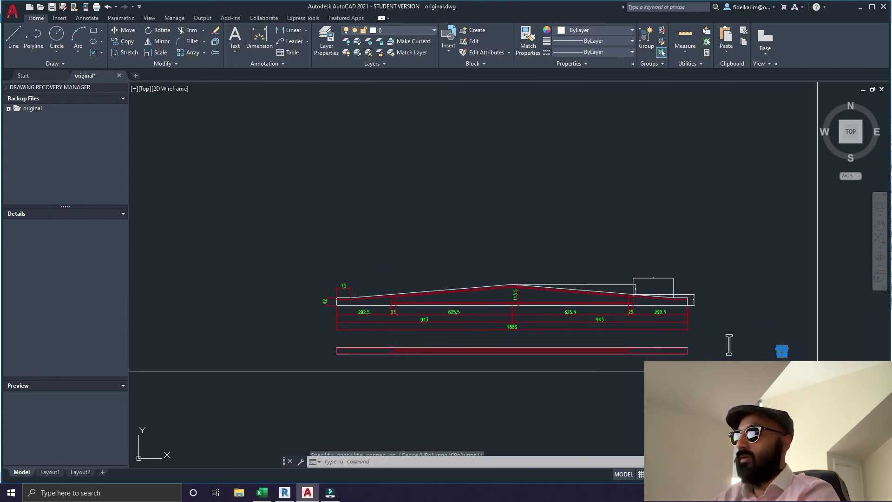
- Copy the solid cross-section to three places above the beam elevation: the left end, the start of the slope and the end of the 292.5 segment
{"action": "left_click", "coordinate": [792, 363]}
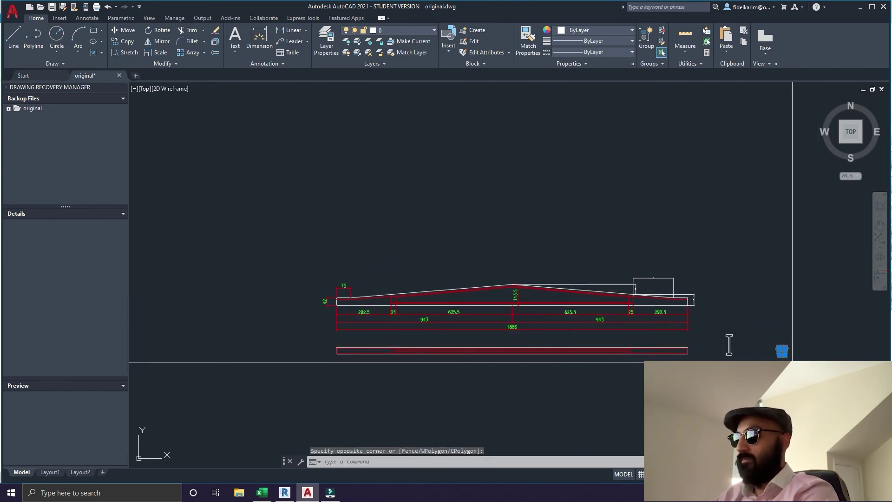
{"action": "left_click", "coordinate": [782, 351]}
{"action": "type", "text": "co"}
{"action": "key", "text": "Return"}
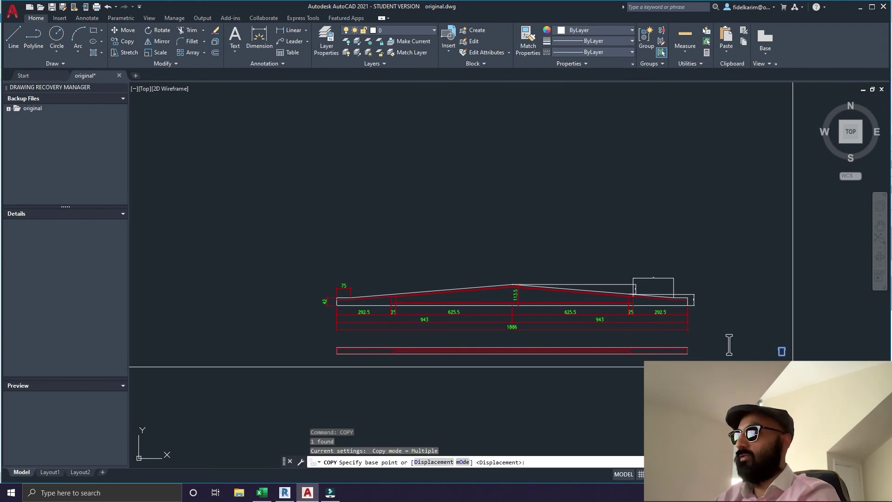
{"action": "left_click", "coordinate": [782, 352]}
{"action": "scroll", "coordinate": [329, 286], "scroll_direction": "up", "scroll_amount": 8}
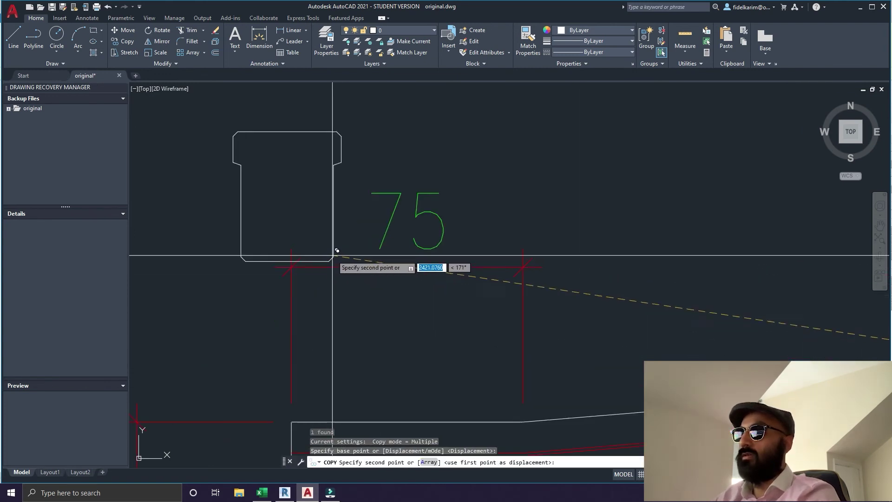
{"action": "scroll", "coordinate": [306, 186], "scroll_direction": "down", "scroll_amount": 6}
{"action": "left_click", "coordinate": [345, 189]}
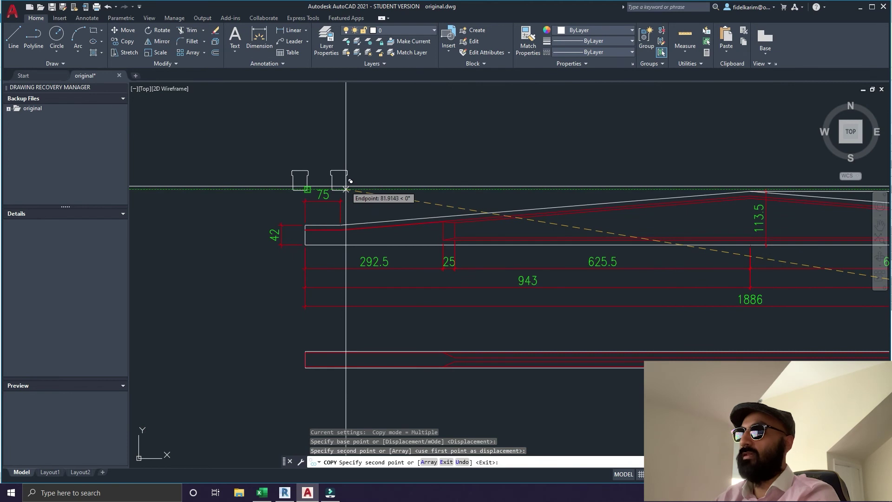
{"action": "left_click", "coordinate": [442, 199]}
{"action": "scroll", "coordinate": [442, 200], "scroll_direction": "up", "scroll_amount": 6}
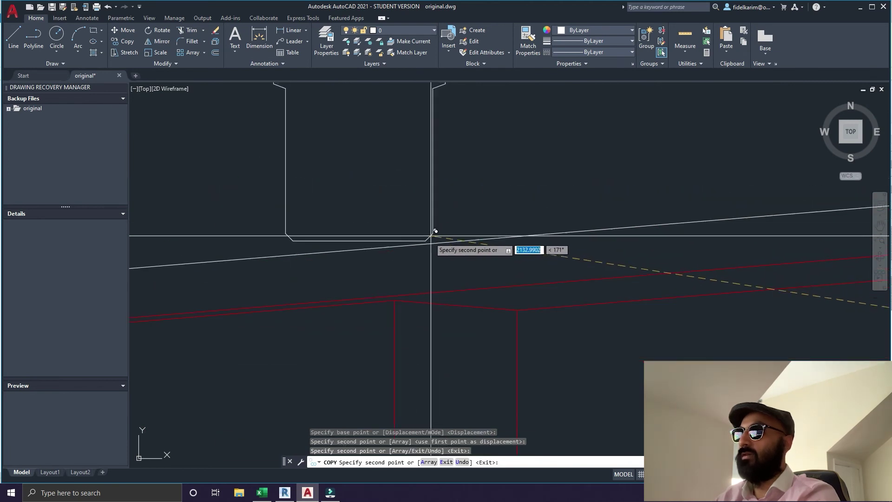
{"action": "scroll", "coordinate": [435, 231], "scroll_direction": "down", "scroll_amount": 5}
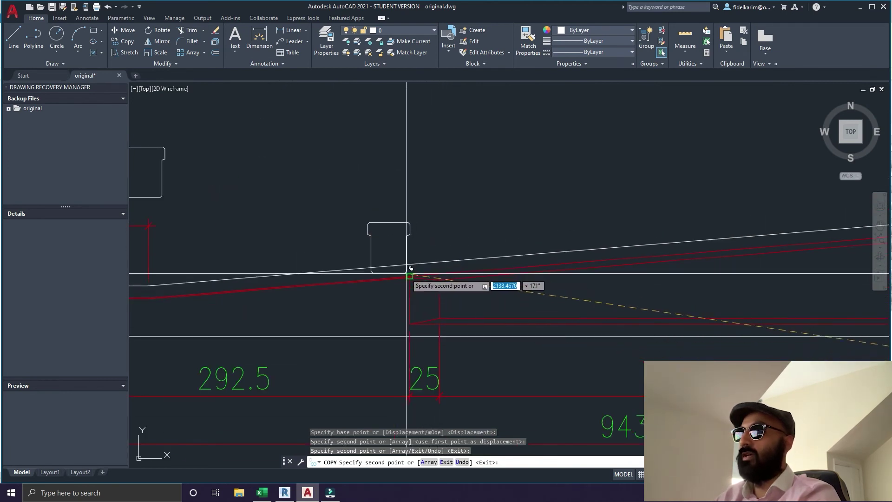
{"action": "middle_click_drag", "start_coordinate": [411, 268], "coordinate": [558, 285]}
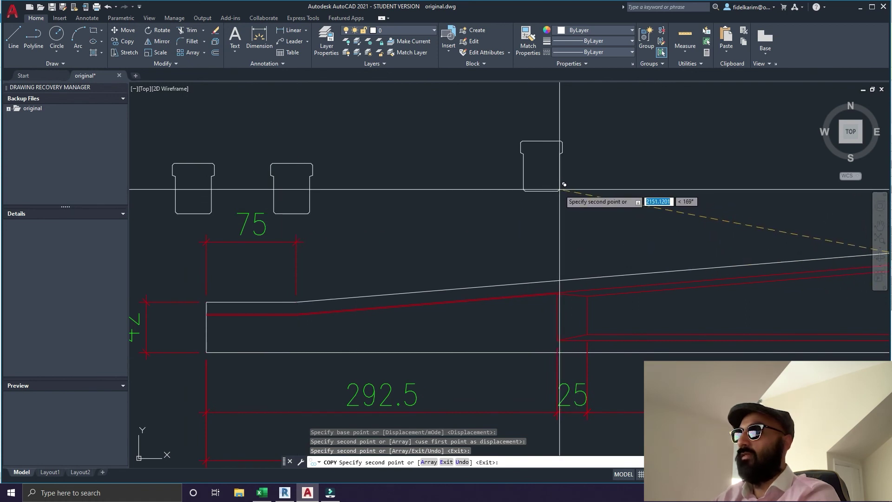
{"action": "key", "text": "Escape"}
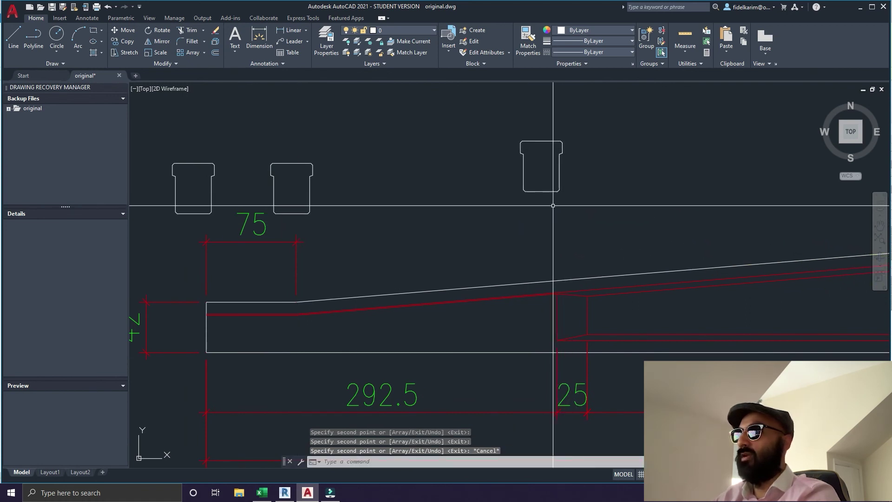
- Examine the beam elevation from its apex to the right end, and the copied cross-sections above it
{"action": "scroll", "coordinate": [553, 205], "scroll_direction": "down", "scroll_amount": 2}
{"action": "middle_click_drag", "start_coordinate": [523, 285], "coordinate": [204, 318]}
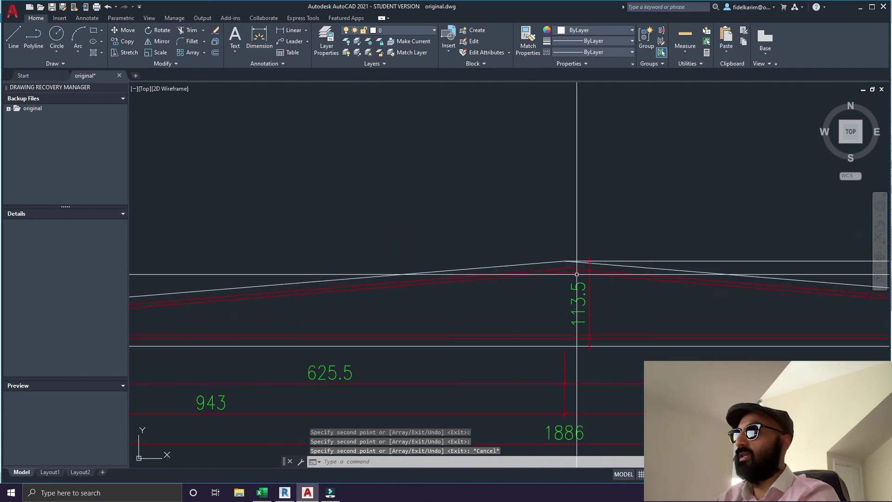
{"action": "scroll", "coordinate": [204, 317], "scroll_direction": "down", "scroll_amount": 4}
{"action": "scroll", "coordinate": [204, 317], "scroll_direction": "up", "scroll_amount": 4}
{"action": "scroll", "coordinate": [467, 308], "scroll_direction": "up", "scroll_amount": 3}
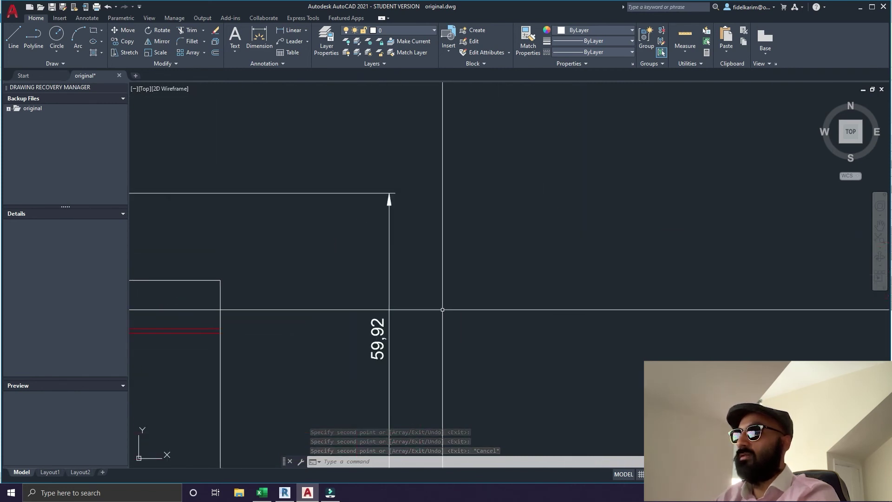
{"action": "scroll", "coordinate": [442, 308], "scroll_direction": "down", "scroll_amount": 3}
{"action": "scroll", "coordinate": [434, 313], "scroll_direction": "up", "scroll_amount": 3}
{"action": "scroll", "coordinate": [446, 341], "scroll_direction": "down", "scroll_amount": 5}
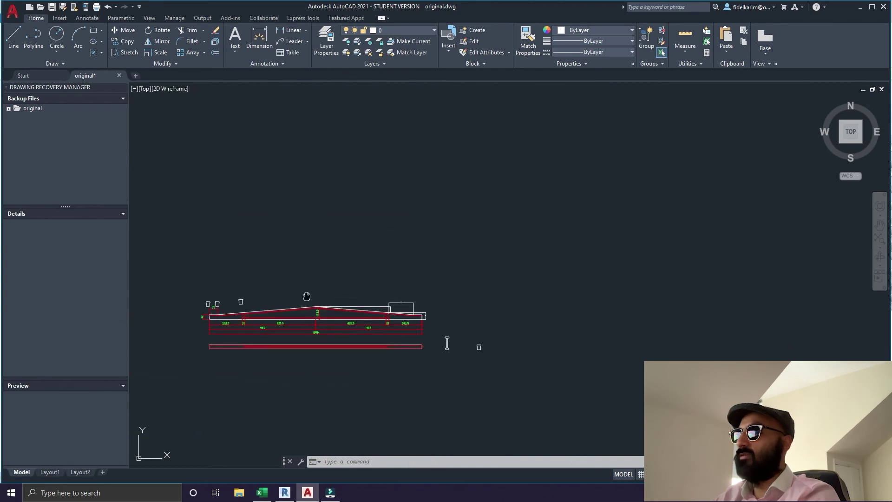
{"action": "mouse_move", "coordinate": [446, 340]}
{"action": "middle_mouse_down"}
{"action": "mouse_move", "coordinate": [631, 364]}
{"action": "mouse_move", "coordinate": [324, 319]}
{"action": "middle_mouse_up"}
{"action": "scroll", "coordinate": [632, 365], "scroll_direction": "up", "scroll_amount": 5}
{"action": "scroll", "coordinate": [324, 319], "scroll_direction": "up", "scroll_amount": 5}
{"action": "middle_click_drag", "start_coordinate": [252, 252], "coordinate": [363, 251]}
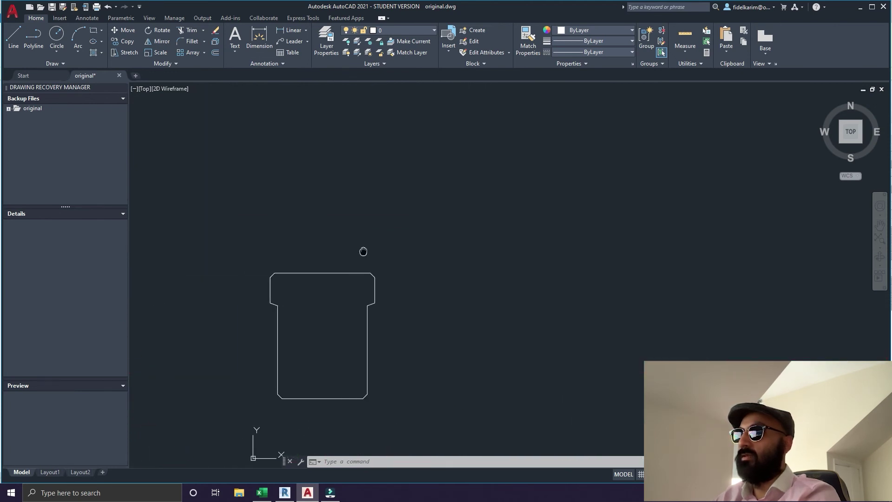
{"action": "key", "text": "Escape"}
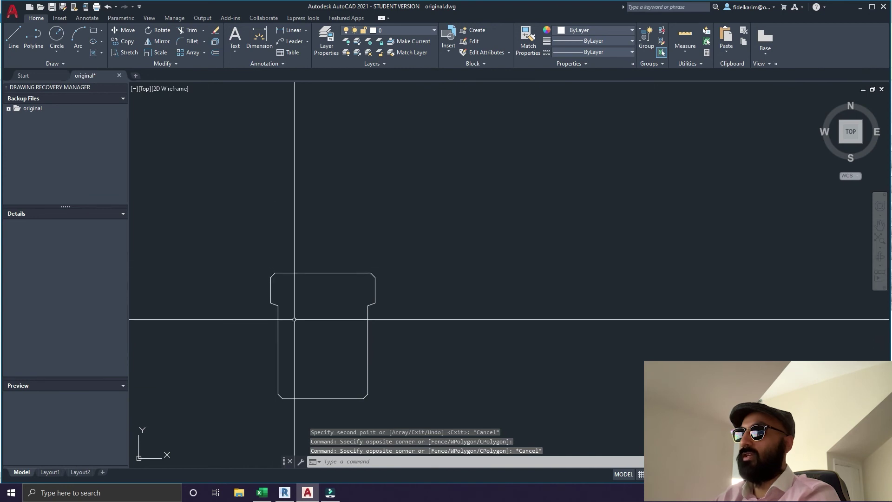
- Explode the copied cross-section above the end of the 292.5 segment into separate lines
{"action": "scroll", "coordinate": [333, 249], "scroll_direction": "down", "scroll_amount": 5}
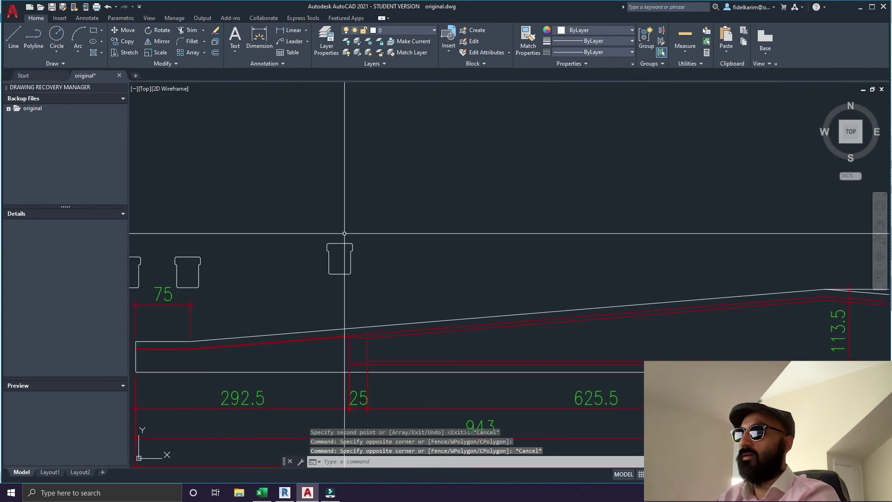
{"action": "left_click", "coordinate": [312, 216]}
{"action": "left_click", "coordinate": [454, 295]}
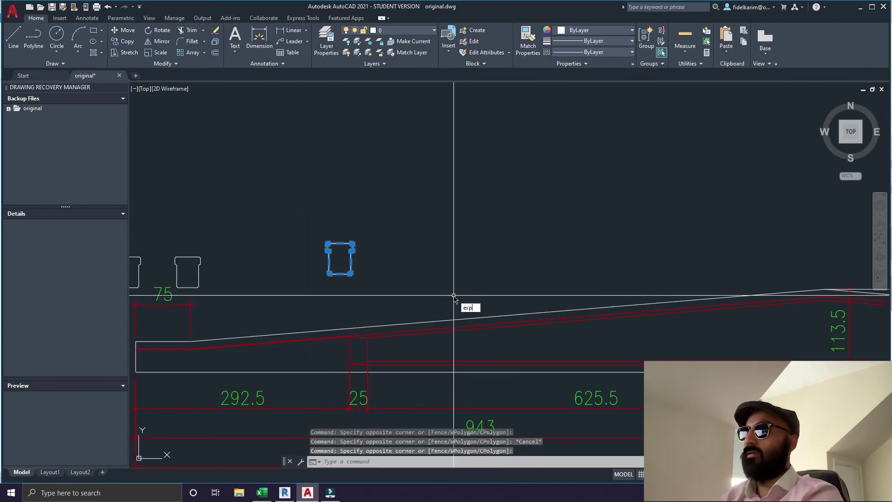
{"action": "left_click", "coordinate": [483, 325]}
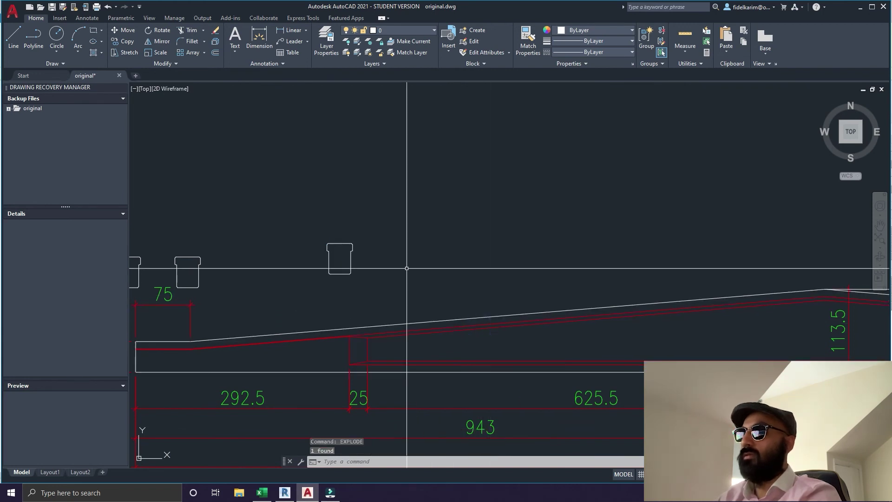
- Highlight the upper flange lines of the exploded cross-section above the end of the 292.5 segment and examine the adjoining 25 segment of the beam
{"action": "scroll", "coordinate": [153, 269], "scroll_direction": "up", "scroll_amount": 5}
{"action": "left_click", "coordinate": [256, 192]}
{"action": "left_click", "coordinate": [443, 280]}
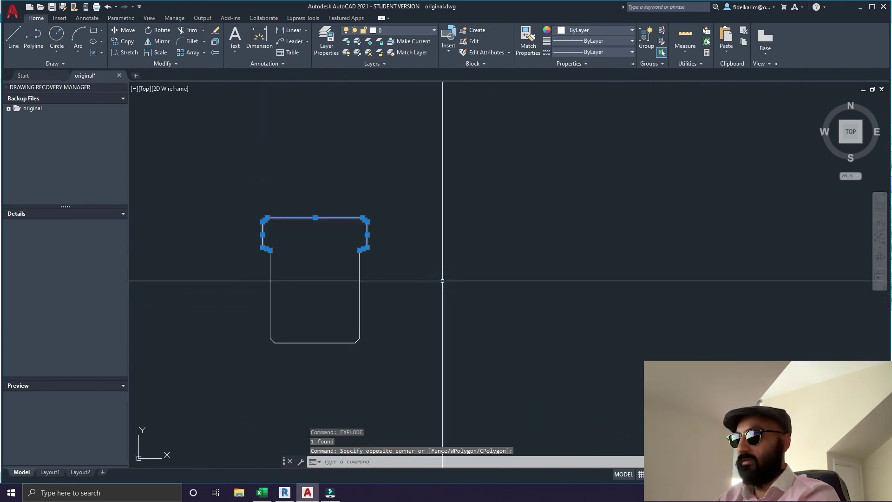
{"action": "key", "text": "Escape"}
{"action": "key", "text": "Escape"}
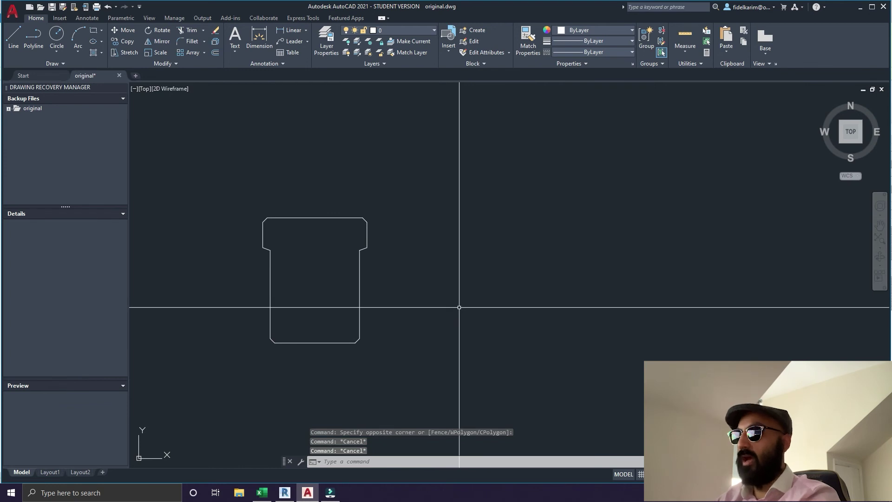
{"action": "scroll", "coordinate": [459, 308], "scroll_direction": "down", "scroll_amount": 5}
{"action": "scroll", "coordinate": [511, 325], "scroll_direction": "up", "scroll_amount": 2}
{"action": "middle_click_drag", "start_coordinate": [766, 353], "coordinate": [722, 343]}
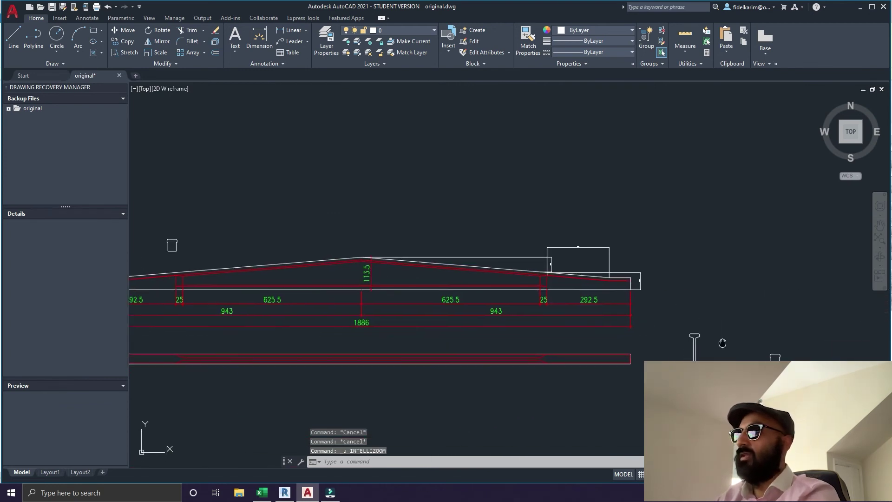
{"action": "scroll", "coordinate": [722, 342], "scroll_direction": "down", "scroll_amount": 1}
{"action": "scroll", "coordinate": [278, 268], "scroll_direction": "up", "scroll_amount": 5}
{"action": "scroll", "coordinate": [579, 165], "scroll_direction": "down", "scroll_amount": 1}
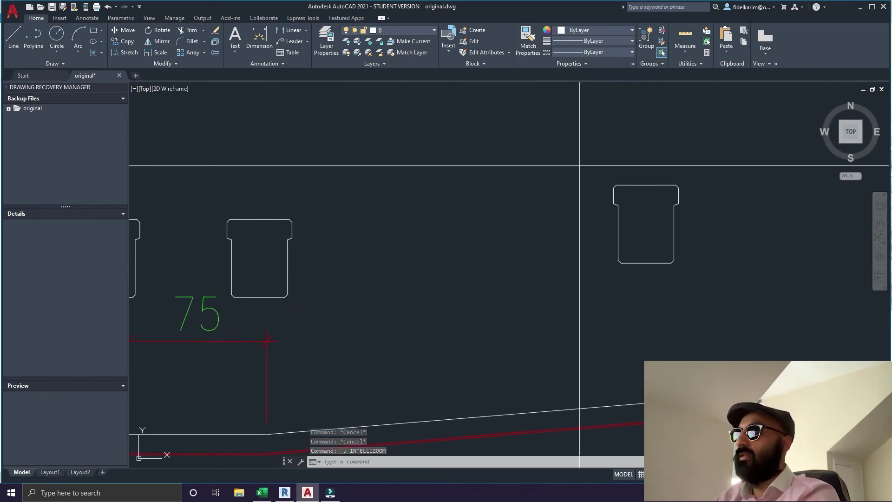
{"action": "mouse_move", "coordinate": [580, 165]}
{"action": "left_mouse_down"}
{"action": "mouse_move", "coordinate": [683, 195]}
{"action": "mouse_move", "coordinate": [629, 163]}
{"action": "left_mouse_up"}
{"action": "key", "text": "Escape"}
{"action": "left_click", "coordinate": [592, 158]}
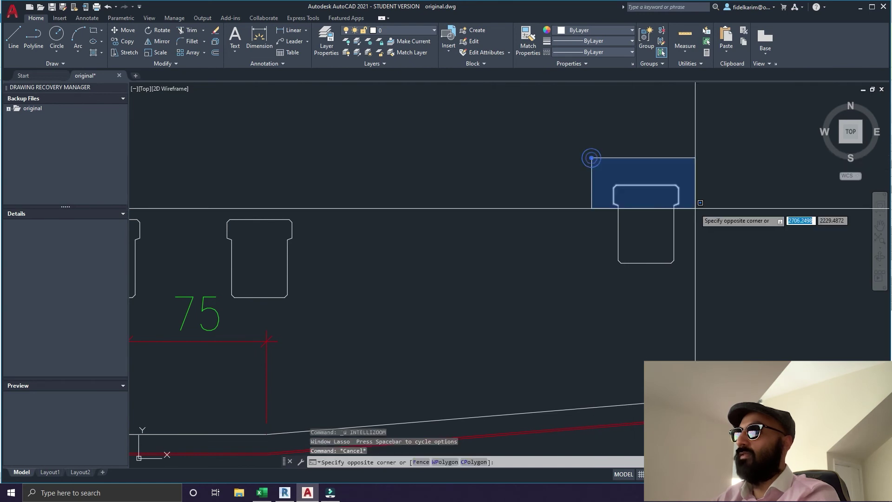
{"action": "left_click", "coordinate": [702, 212]}
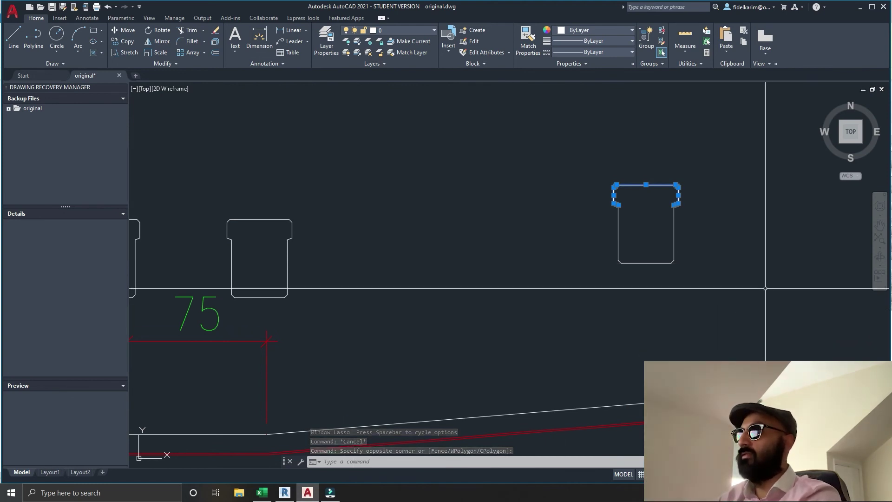
{"action": "middle_click_drag", "start_coordinate": [694, 376], "coordinate": [603, 241]}
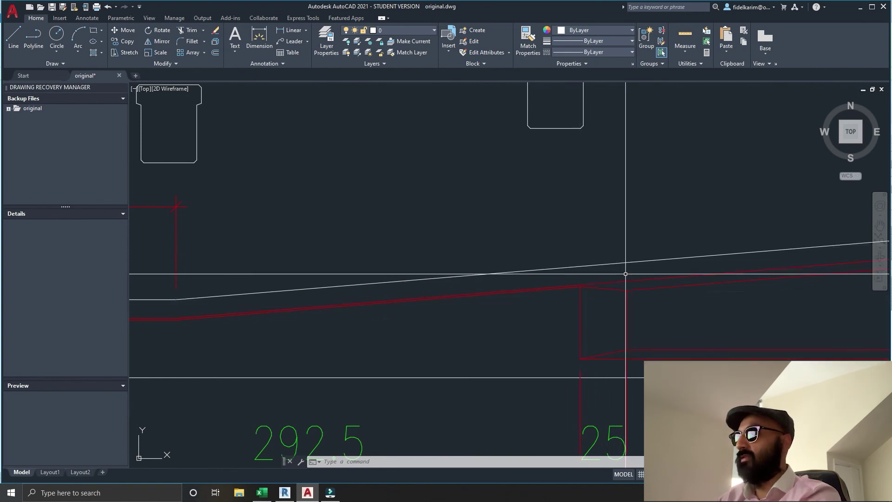
{"action": "mouse_move", "coordinate": [629, 270]}
{"action": "middle_mouse_down"}
{"action": "mouse_move", "coordinate": [478, 251]}
{"action": "mouse_move", "coordinate": [522, 271]}
{"action": "middle_mouse_up"}
{"action": "scroll", "coordinate": [590, 256], "scroll_direction": "down", "scroll_amount": 5}
{"action": "scroll", "coordinate": [512, 263], "scroll_direction": "up", "scroll_amount": 6}
{"action": "scroll", "coordinate": [501, 247], "scroll_direction": "down", "scroll_amount": 6}
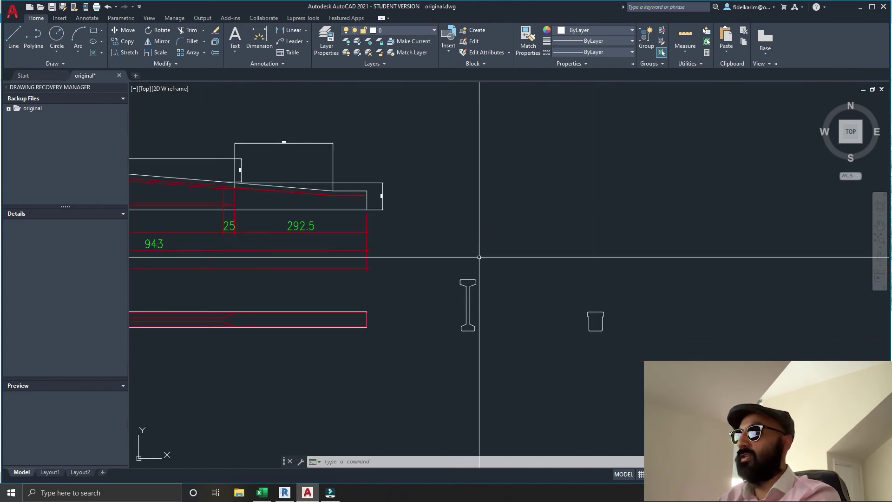
{"action": "left_click", "coordinate": [450, 241]}
{"action": "left_click", "coordinate": [515, 353]}
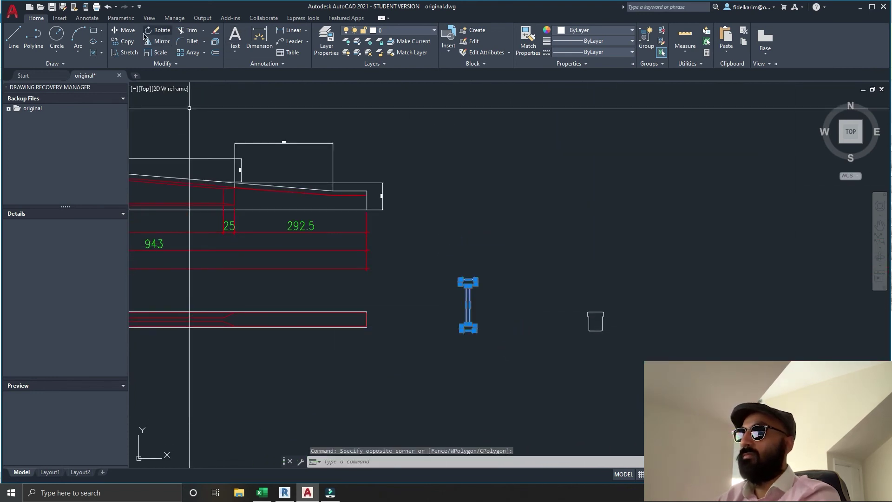
{"action": "left_click", "coordinate": [125, 44]}
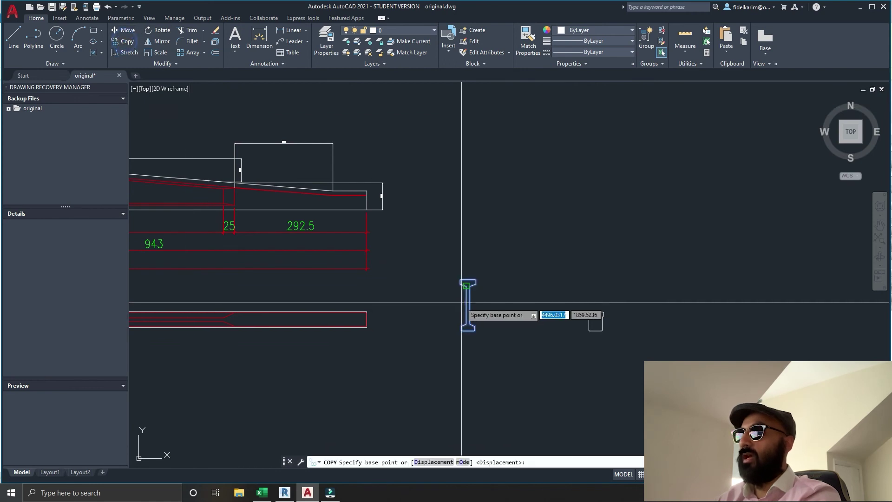
{"action": "left_click", "coordinate": [468, 328]}
{"action": "scroll", "coordinate": [467, 328], "scroll_direction": "down", "scroll_amount": 4}
{"action": "middle_click_drag", "start_coordinate": [434, 297], "coordinate": [615, 295]}
{"action": "scroll", "coordinate": [450, 279], "scroll_direction": "up", "scroll_amount": 7}
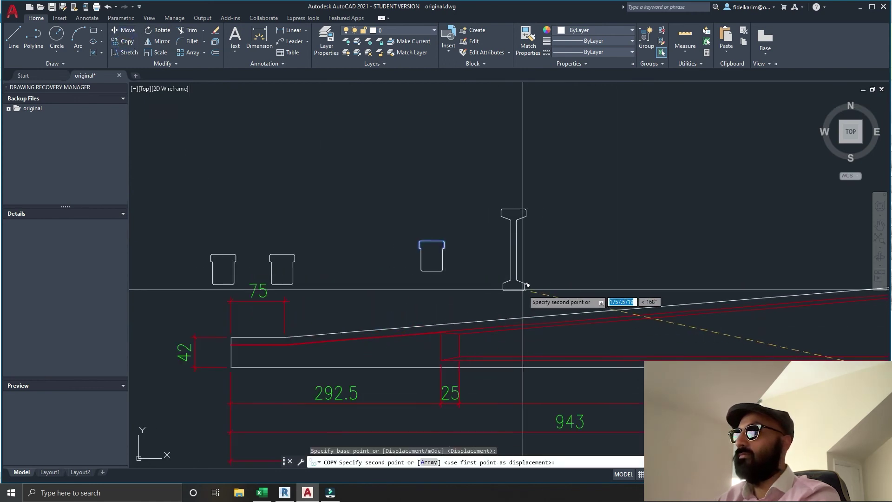
{"action": "key", "text": "Escape"}
{"action": "key", "text": "Escape"}
{"action": "key", "text": "Escape"}
- Copy the I-shaped cross-section beside the beam drawing to a place directly above the apex of the beam elevation
{"action": "middle_click_drag", "start_coordinate": [531, 289], "coordinate": [450, 235]}
{"action": "scroll", "coordinate": [450, 235], "scroll_direction": "down", "scroll_amount": 8}
{"action": "scroll", "coordinate": [455, 237], "scroll_direction": "up", "scroll_amount": 6}
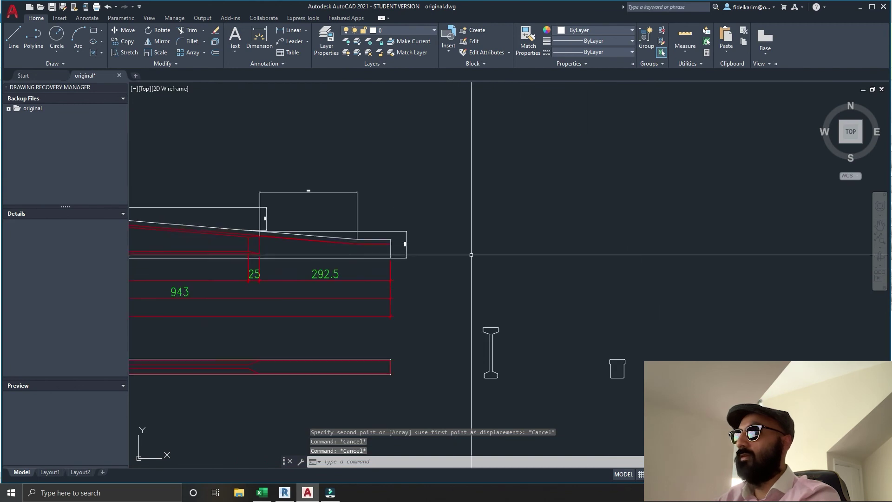
{"action": "left_click", "coordinate": [459, 275]}
{"action": "left_click", "coordinate": [528, 398]}
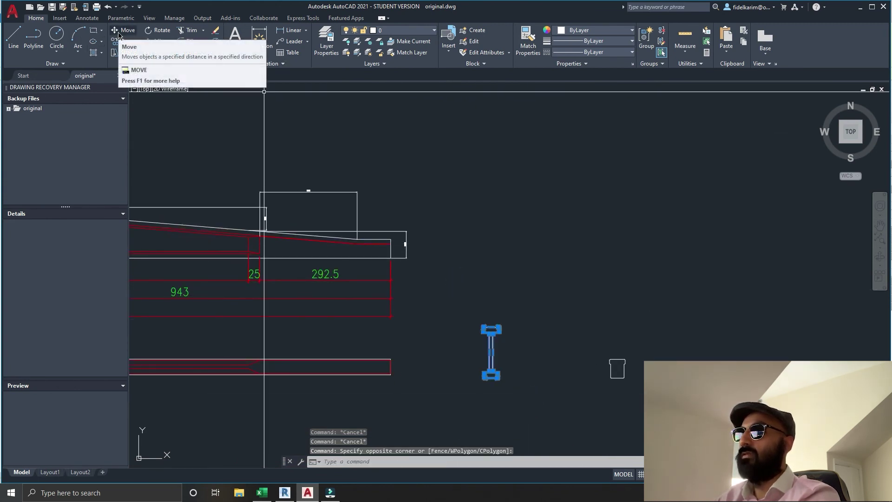
{"action": "left_click", "coordinate": [125, 41]}
{"action": "left_click", "coordinate": [491, 378]}
{"action": "middle_click_drag", "start_coordinate": [186, 279], "coordinate": [447, 313]}
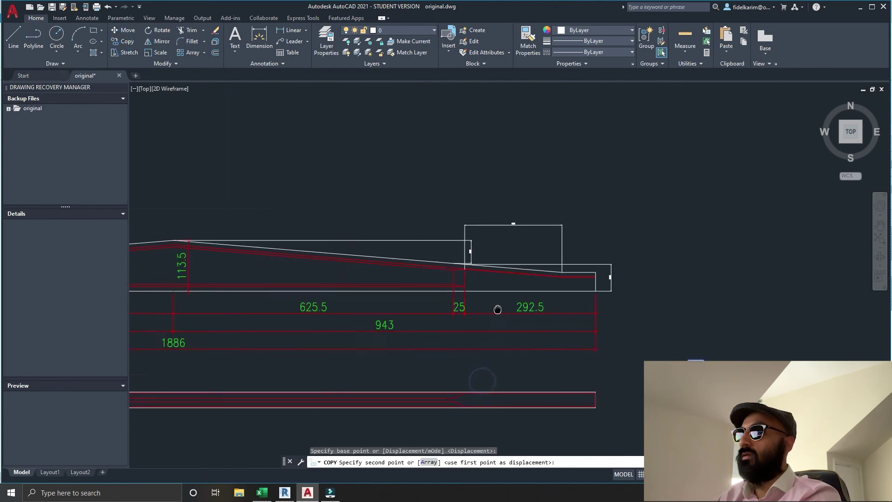
{"action": "middle_click_drag", "start_coordinate": [234, 232], "coordinate": [398, 255]}
{"action": "scroll", "coordinate": [409, 237], "scroll_direction": "down", "scroll_amount": 5}
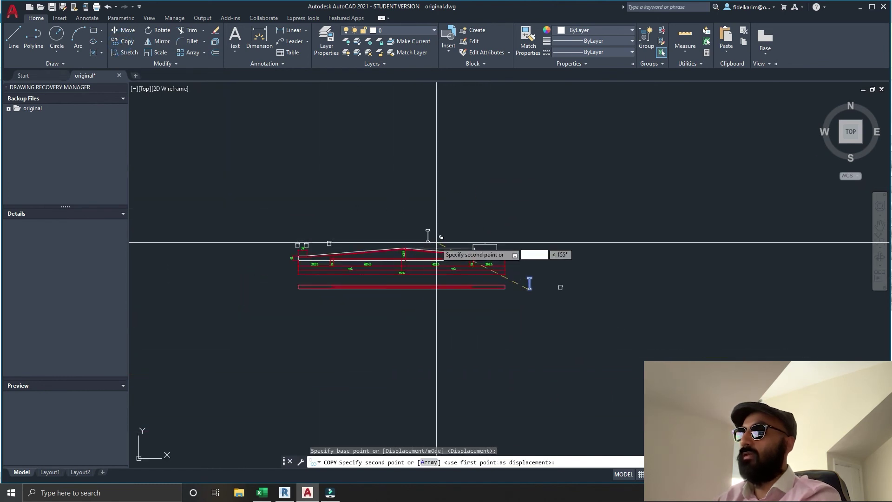
{"action": "scroll", "coordinate": [426, 239], "scroll_direction": "up", "scroll_amount": 8}
{"action": "mouse_move", "coordinate": [417, 174]}
{"action": "middle_mouse_down"}
{"action": "mouse_move", "coordinate": [422, 241]}
{"action": "mouse_move", "coordinate": [629, 235]}
{"action": "mouse_move", "coordinate": [629, 246]}
{"action": "middle_mouse_up"}
{"action": "left_click", "coordinate": [447, 211]}
{"action": "key", "text": "Escape"}
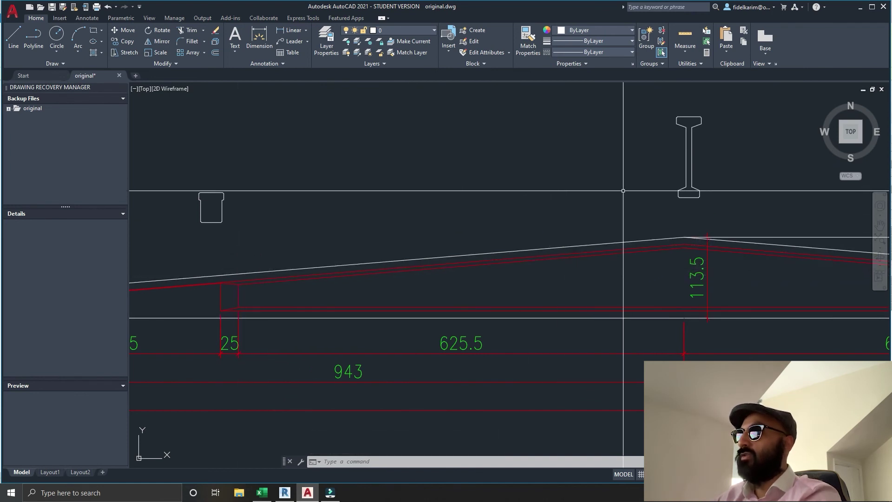
- Copy the I-shaped cross-section from above the apex to a place above the end of the left 25 segment, beside the solid section
{"action": "middle_click_drag", "start_coordinate": [675, 172], "coordinate": [694, 179]}
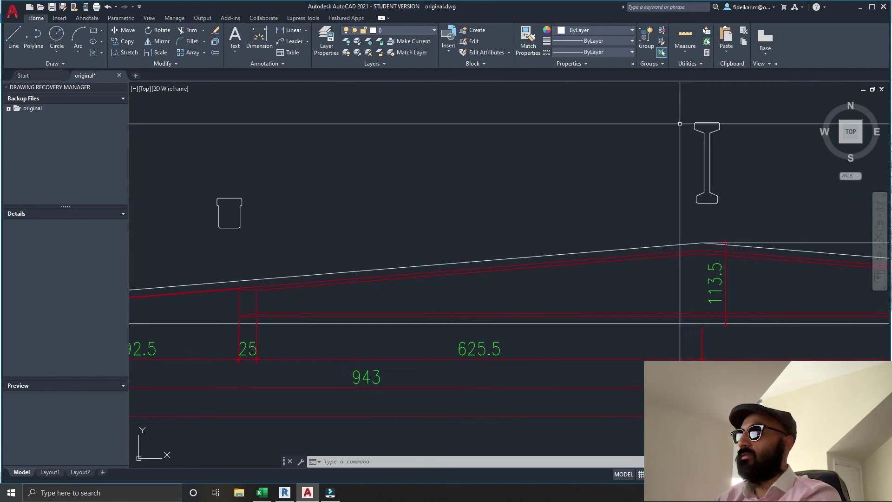
{"action": "left_click", "coordinate": [677, 109]}
{"action": "left_click", "coordinate": [784, 216]}
{"action": "left_click", "coordinate": [785, 223]}
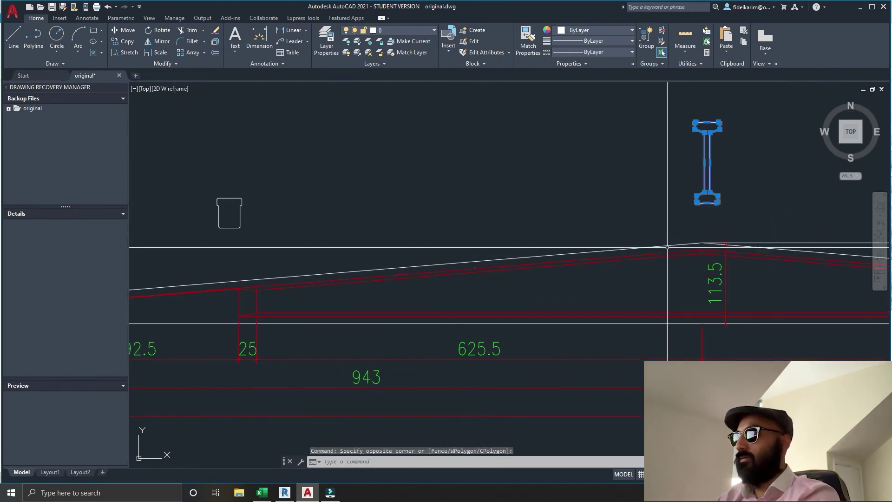
{"action": "left_click", "coordinate": [128, 41]}
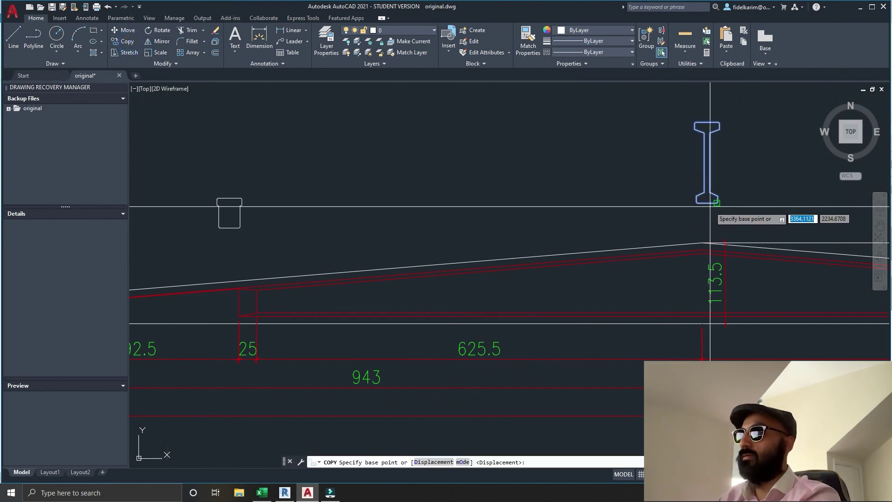
{"action": "left_click", "coordinate": [695, 203]}
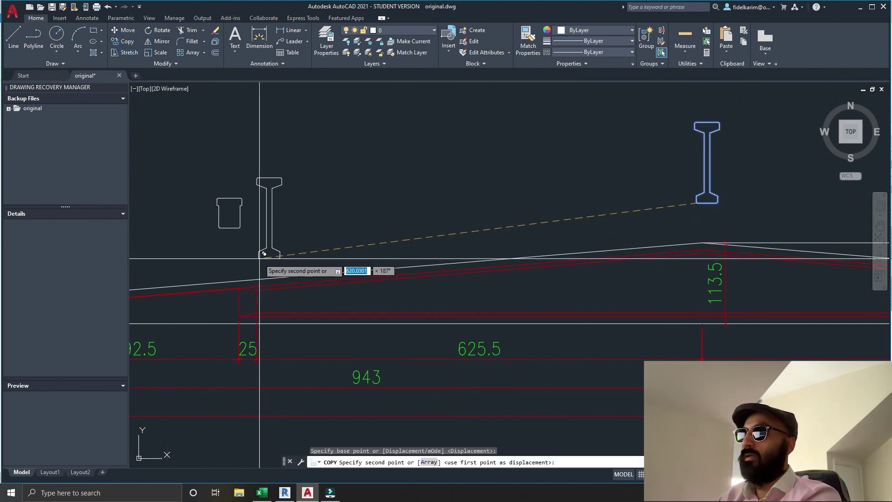
{"action": "left_click", "coordinate": [263, 251]}
{"action": "key", "text": "Escape"}
- Examine the 25 transition segments in the beam elevation and in the plan view below it
{"action": "middle_click_drag", "start_coordinate": [493, 208], "coordinate": [598, 208]}
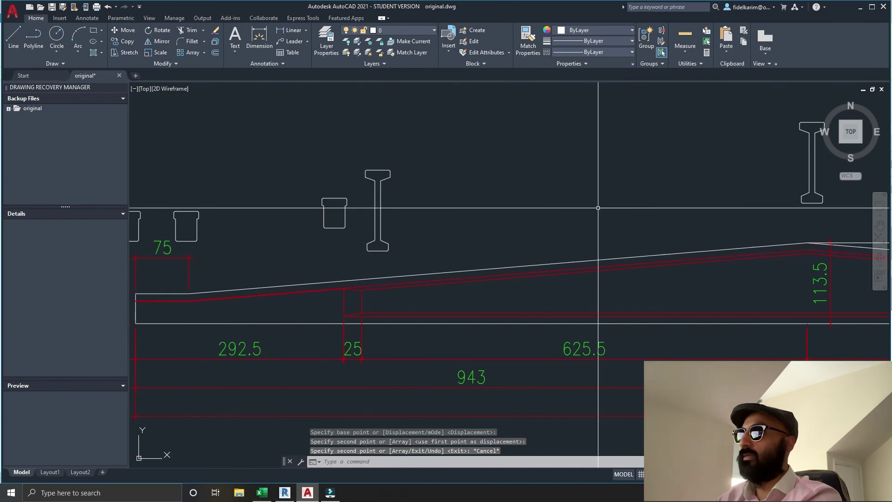
{"action": "middle_click_drag", "start_coordinate": [797, 184], "coordinate": [790, 183]}
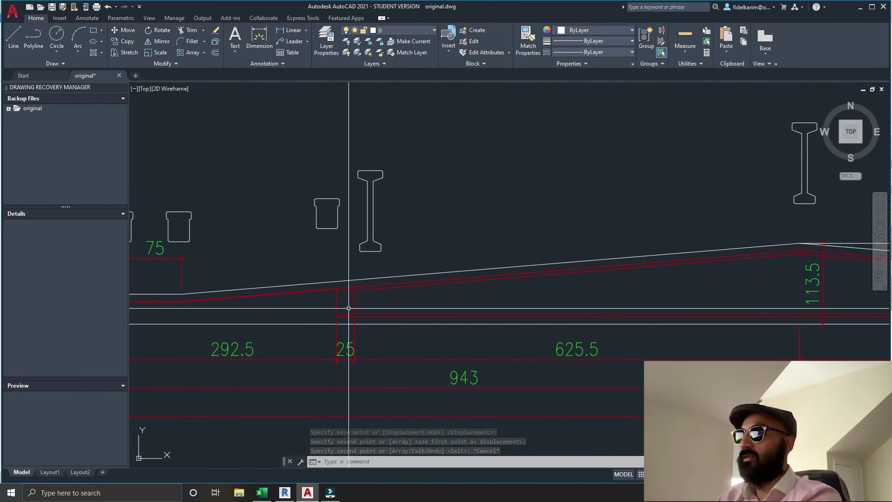
{"action": "scroll", "coordinate": [350, 302], "scroll_direction": "up", "scroll_amount": 6}
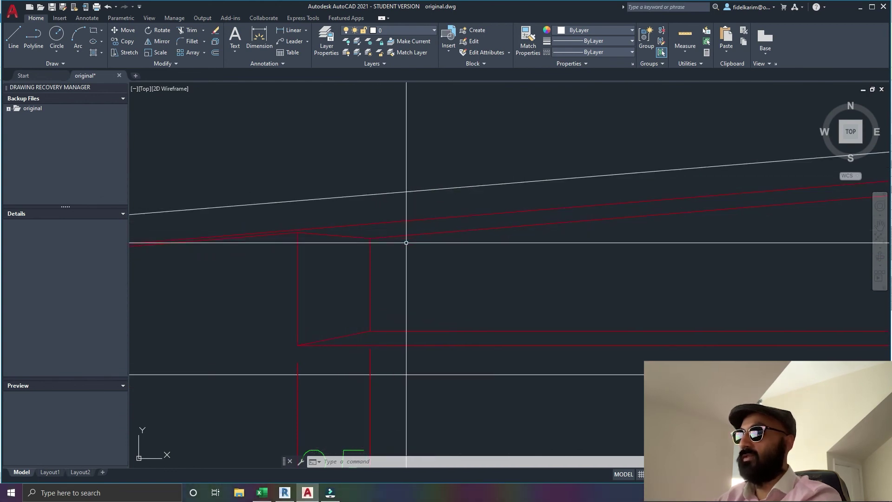
{"action": "scroll", "coordinate": [374, 349], "scroll_direction": "down", "scroll_amount": 8}
{"action": "scroll", "coordinate": [370, 349], "scroll_direction": "up", "scroll_amount": 3}
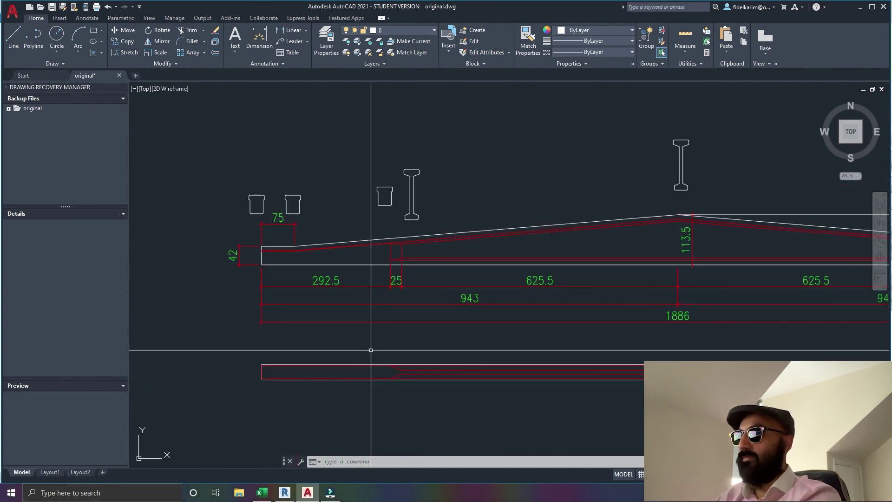
{"action": "mouse_move", "coordinate": [371, 349]}
{"action": "middle_mouse_down"}
{"action": "mouse_move", "coordinate": [338, 310]}
{"action": "mouse_move", "coordinate": [302, 302]}
{"action": "middle_mouse_up"}
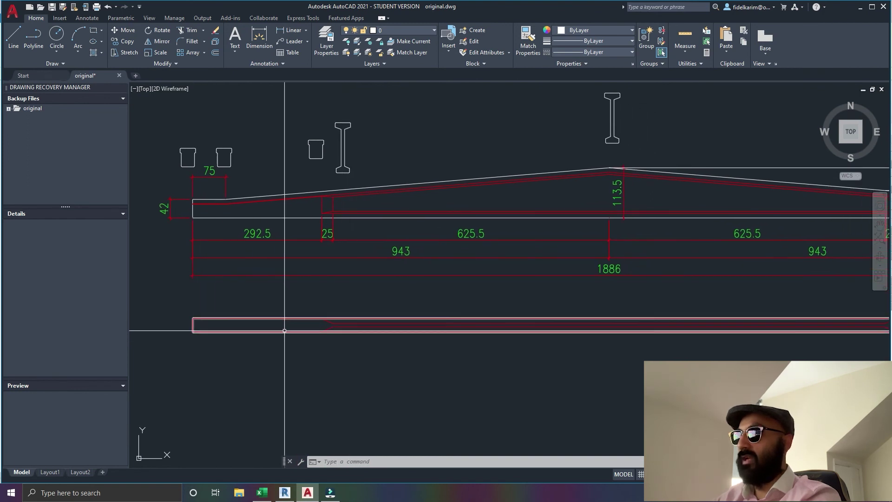
{"action": "scroll", "coordinate": [284, 318], "scroll_direction": "down", "scroll_amount": 2}
{"action": "scroll", "coordinate": [666, 330], "scroll_direction": "up", "scroll_amount": 7}
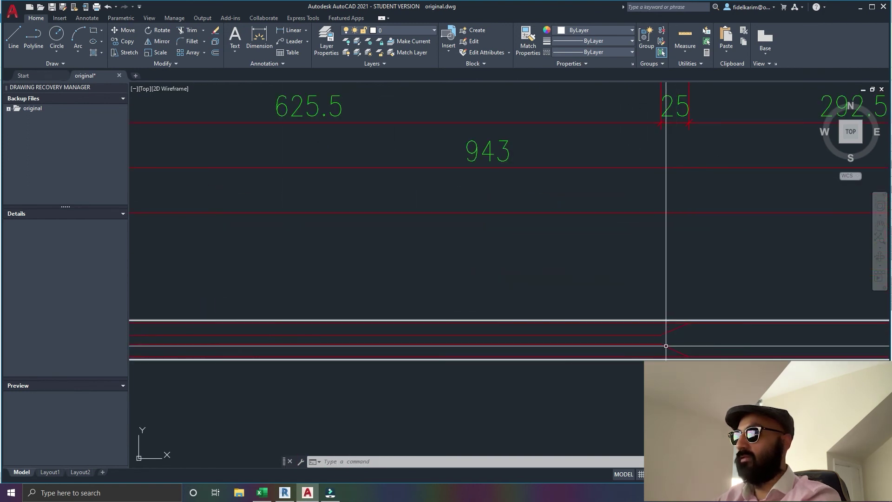
{"action": "middle_click_drag", "start_coordinate": [669, 348], "coordinate": [633, 360]}
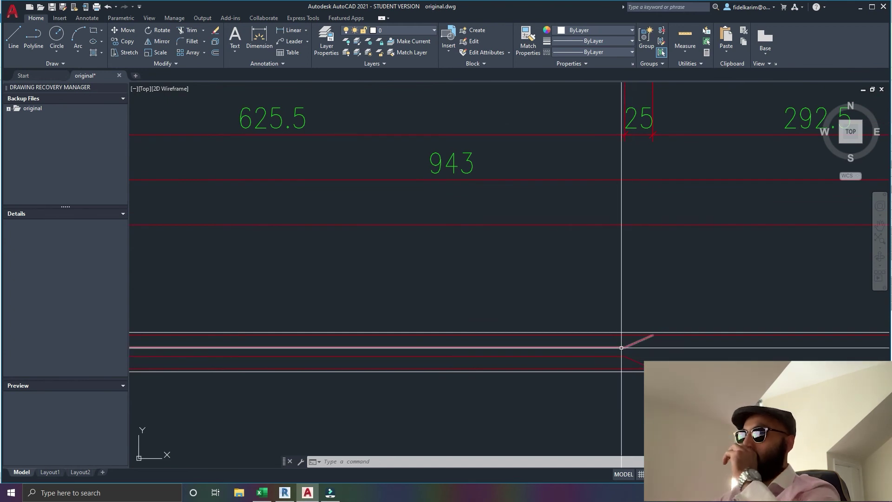
{"action": "middle_click_drag", "start_coordinate": [616, 349], "coordinate": [571, 347]}
{"action": "scroll", "coordinate": [576, 355], "scroll_direction": "down", "scroll_amount": 5}
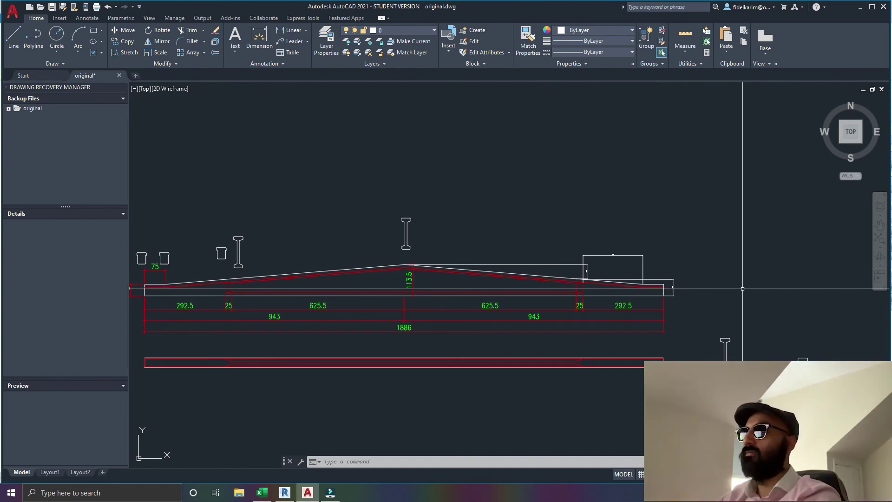
- Compare the solid and I-shaped cross-sections on either side of the left 25 segment with the whole beam elevation
{"action": "scroll", "coordinate": [744, 289], "scroll_direction": "up", "scroll_amount": 1}
{"action": "scroll", "coordinate": [743, 289], "scroll_direction": "down", "scroll_amount": 4}
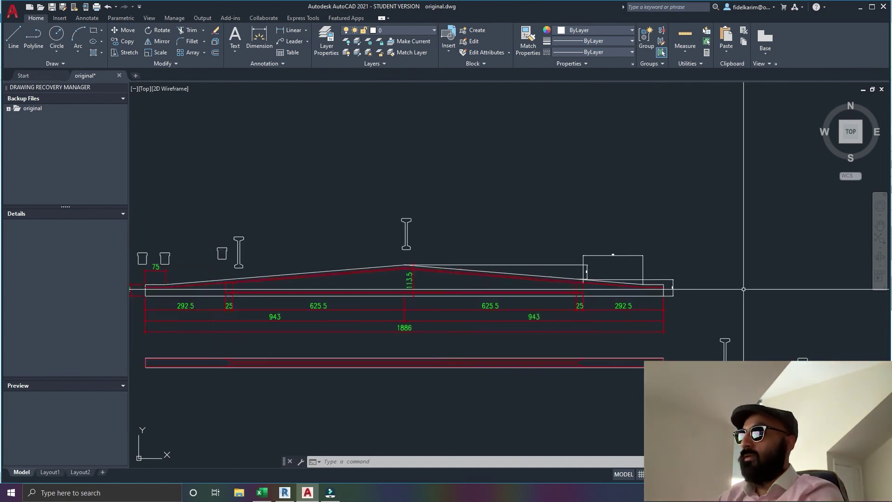
{"action": "middle_click_drag", "start_coordinate": [745, 288], "coordinate": [728, 288]}
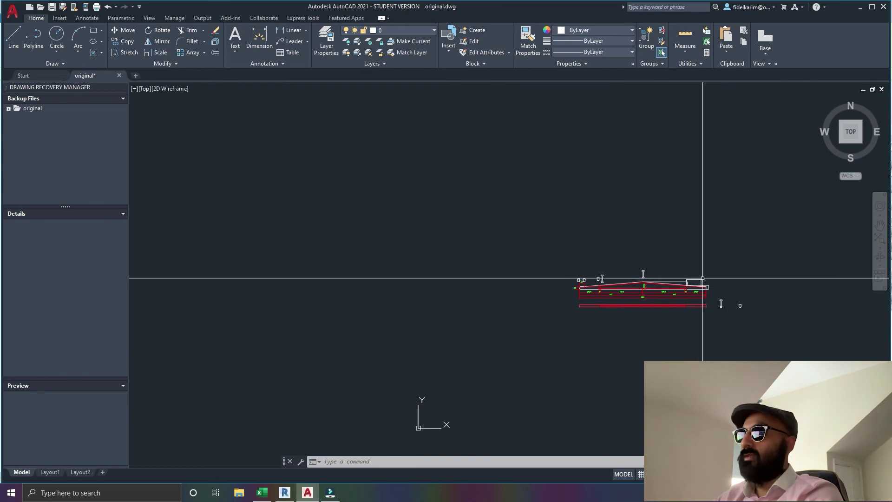
{"action": "key", "text": "Escape"}
{"action": "scroll", "coordinate": [702, 278], "scroll_direction": "up", "scroll_amount": 5}
{"action": "middle_click_drag", "start_coordinate": [590, 299], "coordinate": [579, 291]}
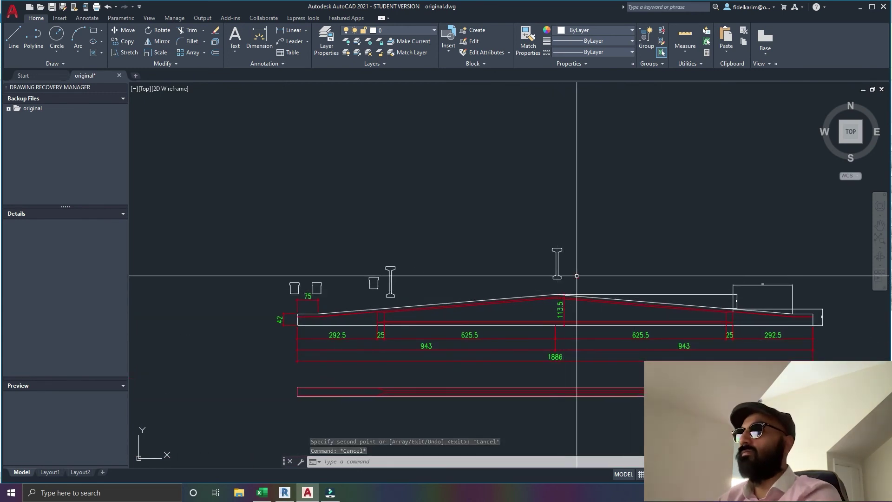
{"action": "scroll", "coordinate": [488, 289], "scroll_direction": "up", "scroll_amount": 2}
{"action": "middle_click_drag", "start_coordinate": [488, 288], "coordinate": [548, 281]}
{"action": "scroll", "coordinate": [412, 279], "scroll_direction": "up", "scroll_amount": 2}
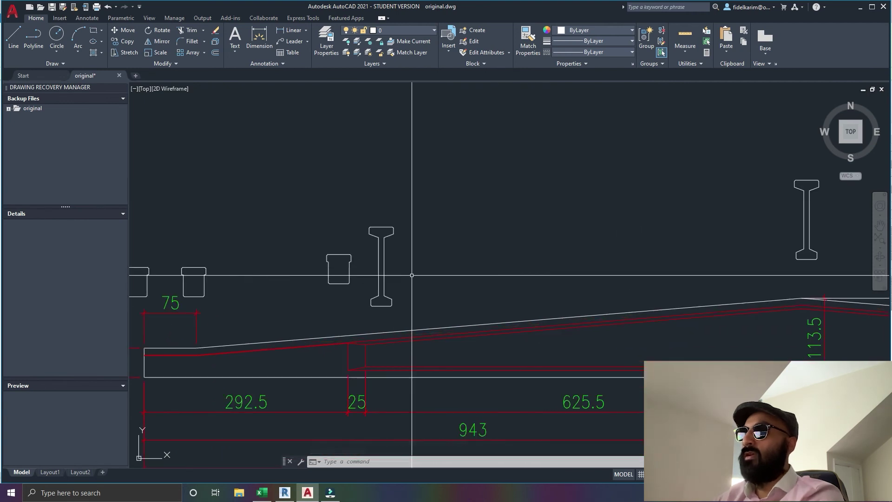
{"action": "middle_click_drag", "start_coordinate": [412, 279], "coordinate": [460, 268]}
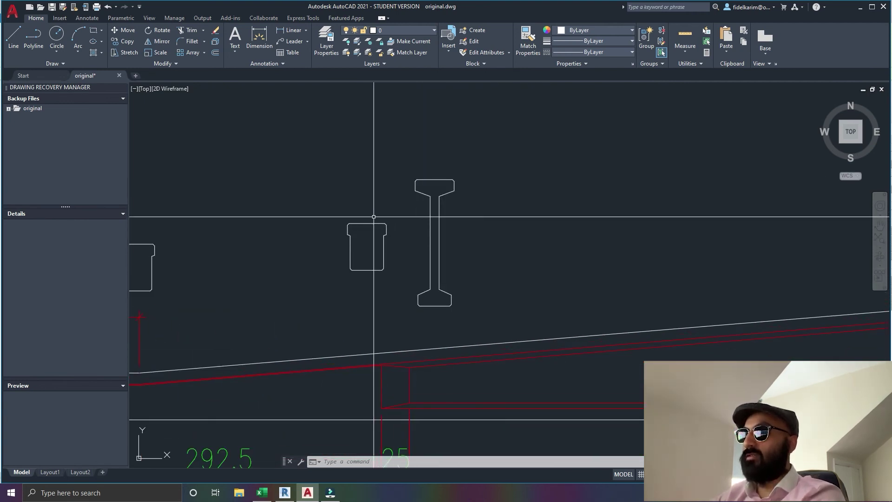
{"action": "scroll", "coordinate": [410, 390], "scroll_direction": "down", "scroll_amount": 2}
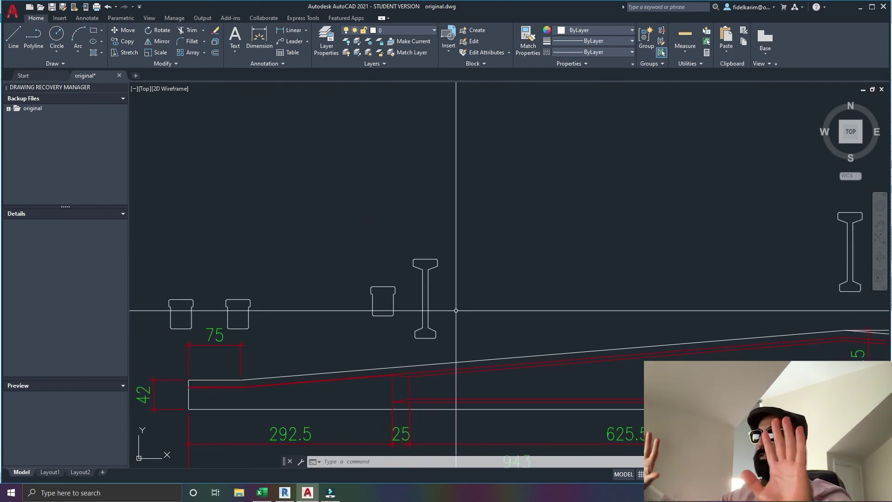
{"action": "scroll", "coordinate": [496, 263], "scroll_direction": "up", "scroll_amount": 2}
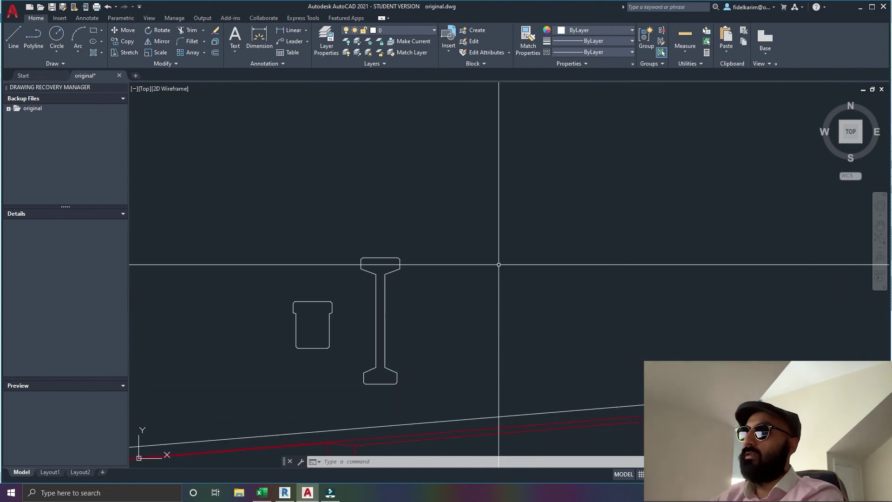
- Compare the top and bottom flanges of the I-shaped section with the solid section beside it
{"action": "left_click", "coordinate": [343, 229]}
{"action": "left_click", "coordinate": [471, 286]}
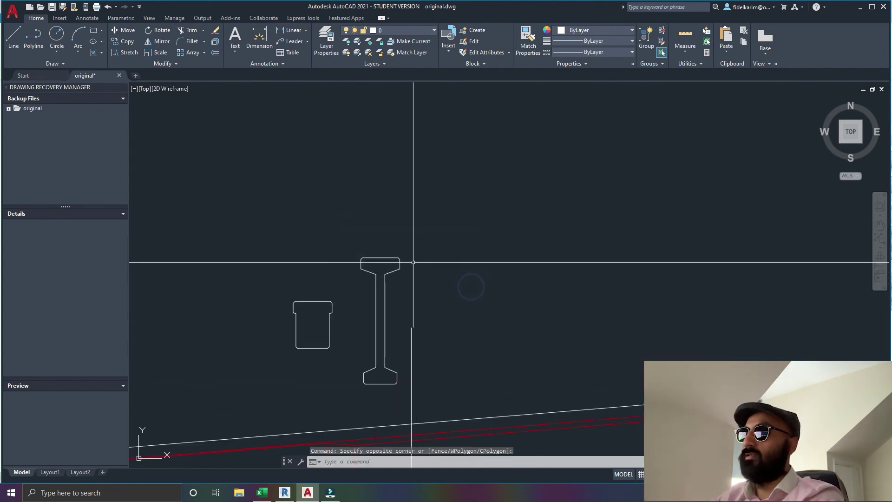
{"action": "left_click", "coordinate": [348, 234]}
{"action": "key", "text": "Escape"}
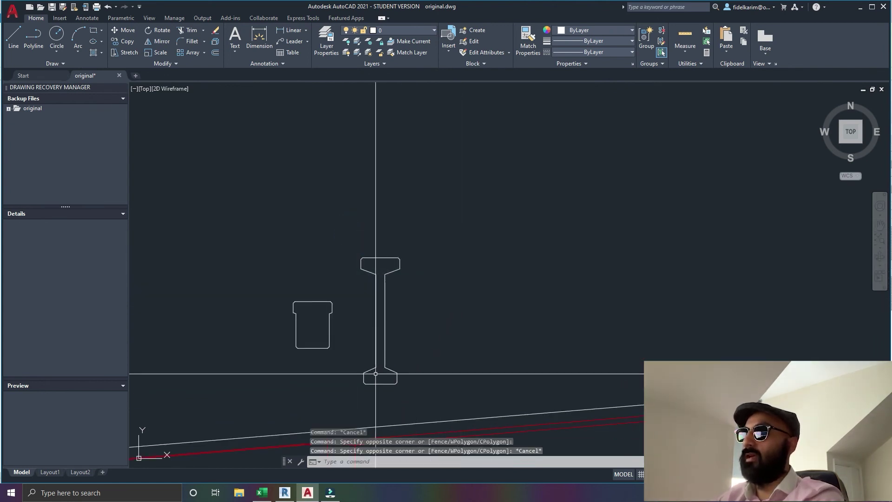
{"action": "left_click", "coordinate": [354, 392]}
{"action": "left_click", "coordinate": [421, 359]}
{"action": "key", "text": "Escape"}
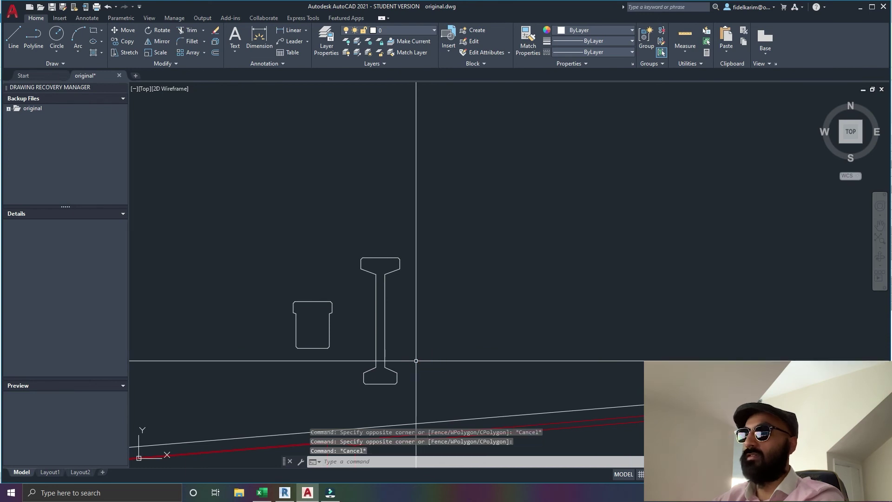
{"action": "left_click", "coordinate": [259, 298]}
{"action": "key", "text": "Escape"}
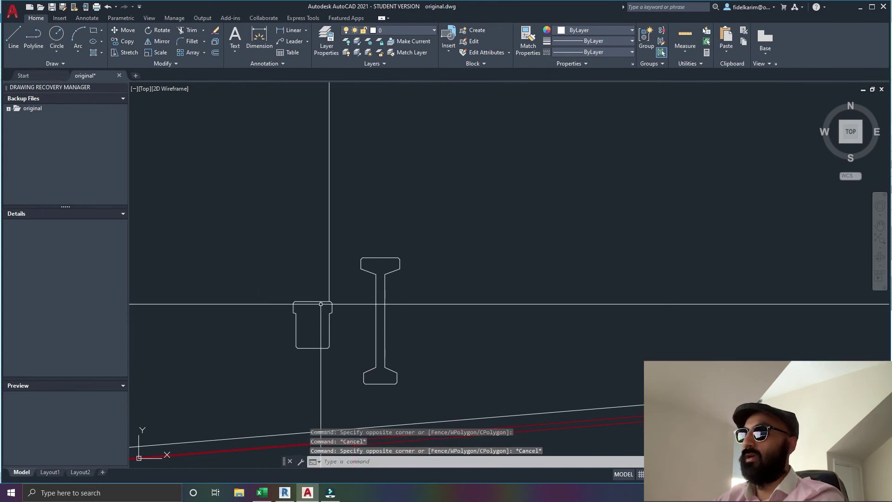
{"action": "left_click", "coordinate": [265, 282]}
{"action": "left_click", "coordinate": [348, 325]}
{"action": "key", "text": "Escape"}
- Review the placed cross-sections against the 75, 292.5 and 25 segments of the beam elevation and the plan view
{"action": "scroll", "coordinate": [343, 325], "scroll_direction": "down", "scroll_amount": 4}
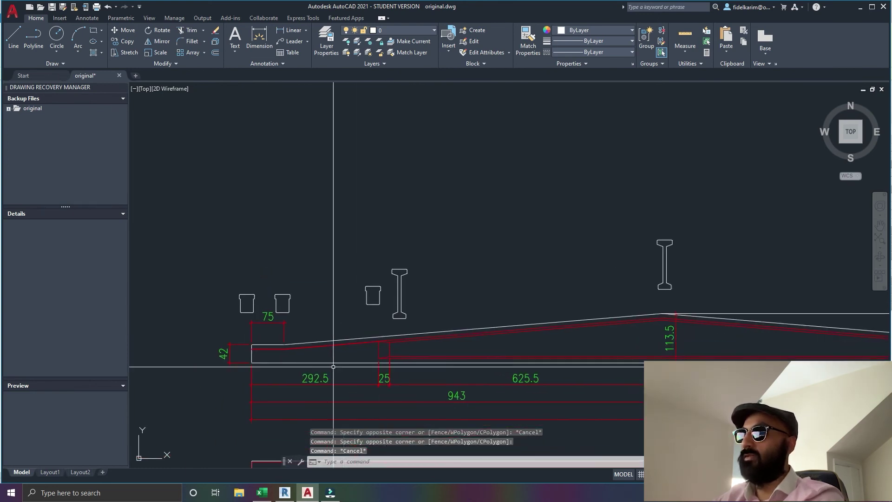
{"action": "scroll", "coordinate": [258, 347], "scroll_direction": "up", "scroll_amount": 5}
{"action": "scroll", "coordinate": [421, 338], "scroll_direction": "down", "scroll_amount": 5}
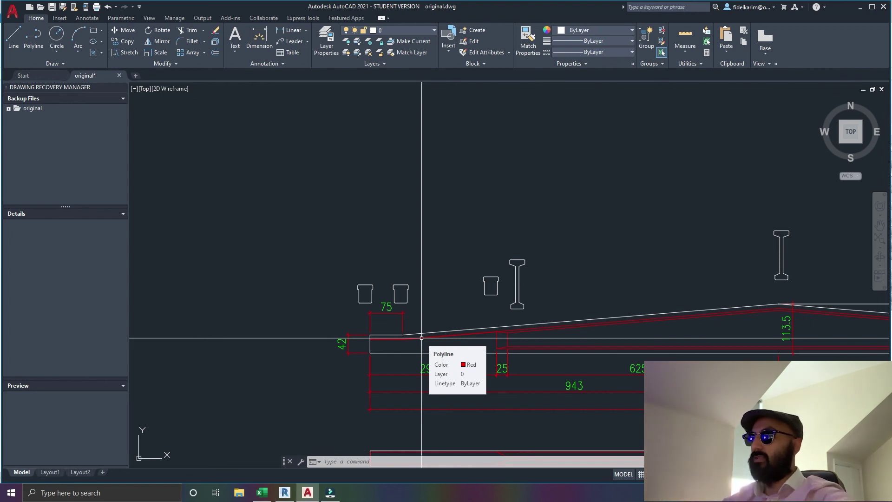
{"action": "middle_click_drag", "start_coordinate": [463, 323], "coordinate": [446, 289]}
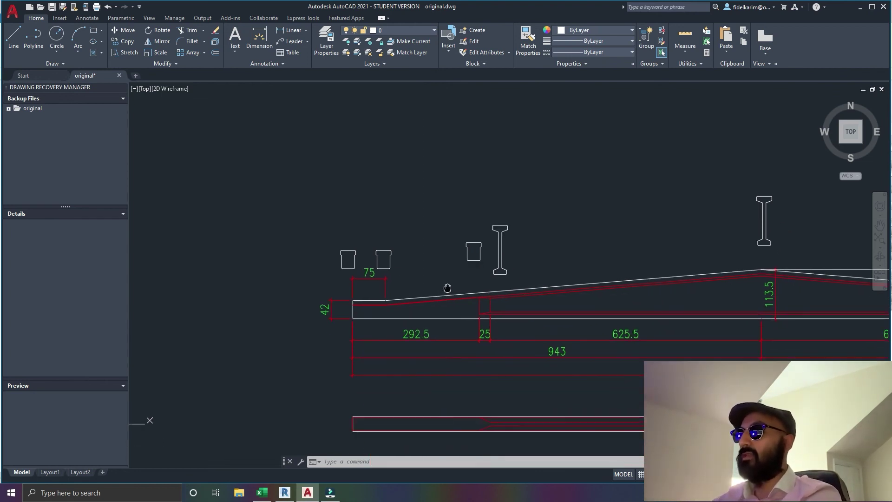
{"action": "mouse_move", "coordinate": [450, 353]}
{"action": "middle_mouse_down"}
{"action": "mouse_move", "coordinate": [486, 334]}
{"action": "mouse_move", "coordinate": [449, 341]}
{"action": "middle_mouse_up"}
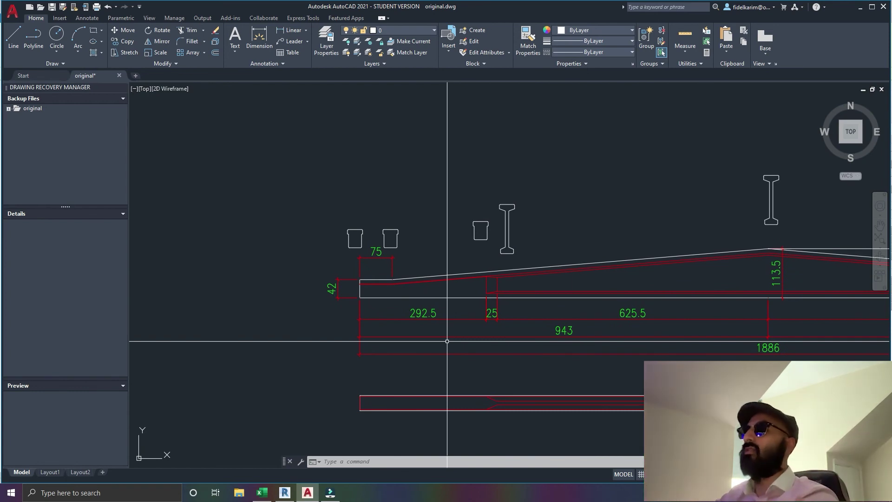
- Switch to the Variable Beam family in Revit and view the long swept blend beside the apex from both sides in 3D
{"action": "left_click", "coordinate": [285, 493]}
{"action": "left_click", "coordinate": [421, 394]}
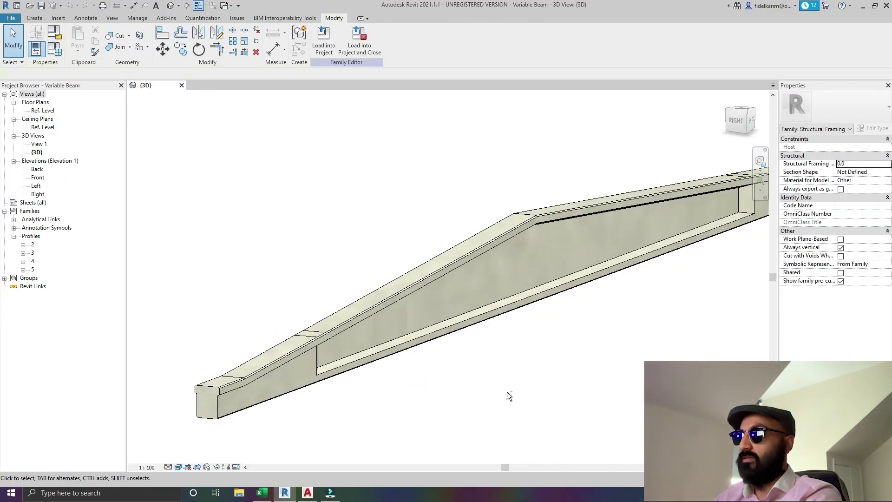
{"action": "middle_click_drag", "start_coordinate": [508, 394], "coordinate": [499, 365], "text": "shift"}
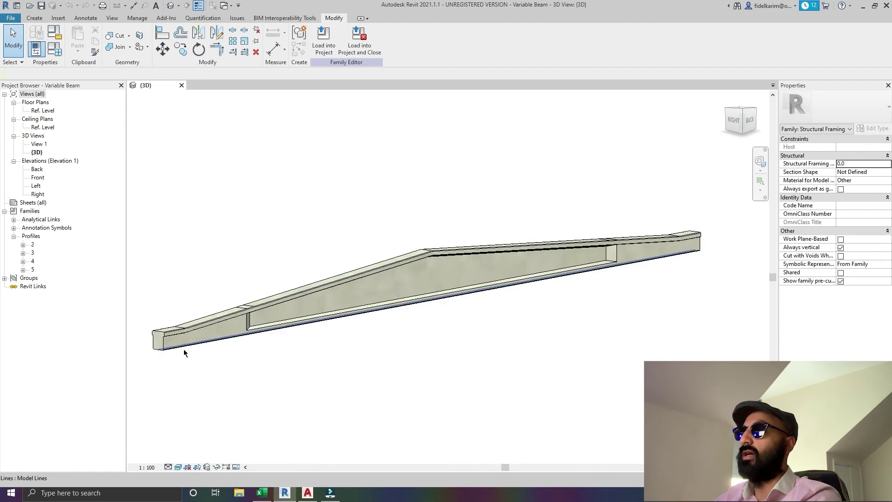
{"action": "left_click", "coordinate": [266, 305]}
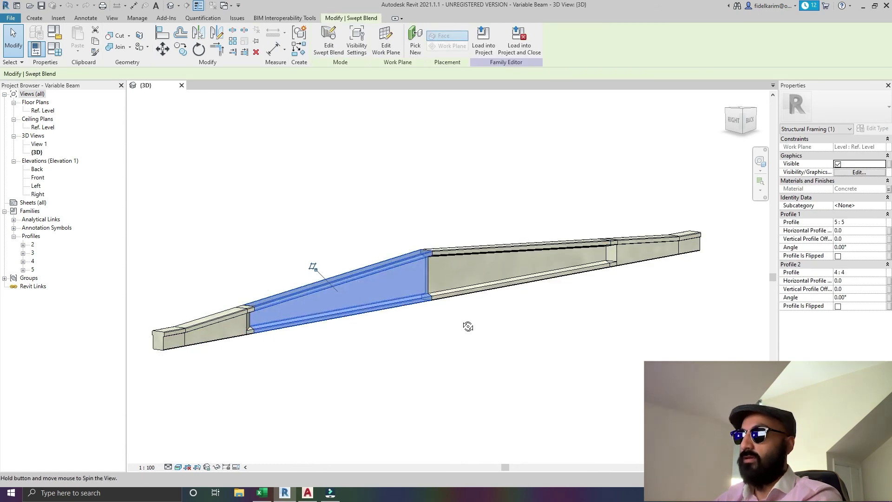
{"action": "middle_click_drag", "start_coordinate": [466, 325], "coordinate": [288, 279], "text": "shift"}
{"action": "scroll", "coordinate": [305, 275], "scroll_direction": "up", "scroll_amount": 3}
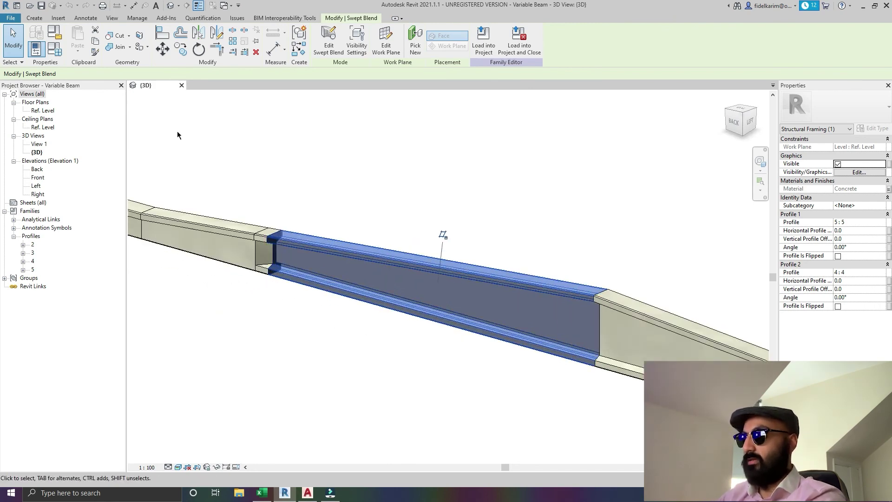
- Try to isolate the selected swept blend in the 3D view, and restore the full beam
{"action": "key", "text": "h"}
{"action": "key", "text": "i"}
{"action": "key", "text": "Escape"}
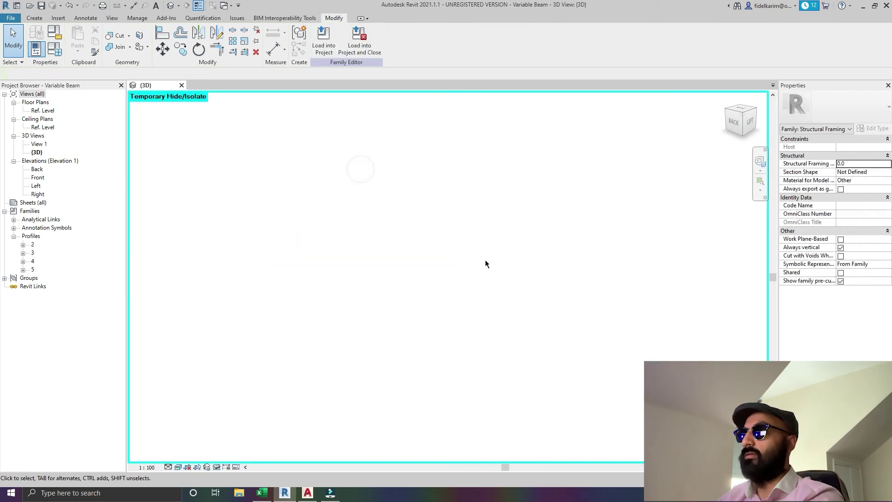
{"action": "key", "text": "h"}
{"action": "key", "text": "r"}
{"action": "scroll", "coordinate": [431, 283], "scroll_direction": "down", "scroll_amount": 3}
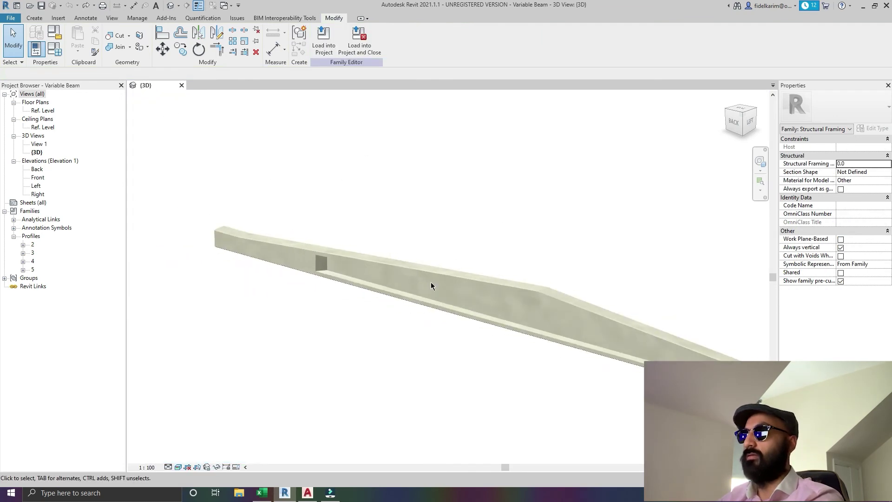
- Unjoin the geometry of the long I-shaped segment and the tapered solid segment on the same side of the apex
{"action": "left_click", "coordinate": [130, 47]}
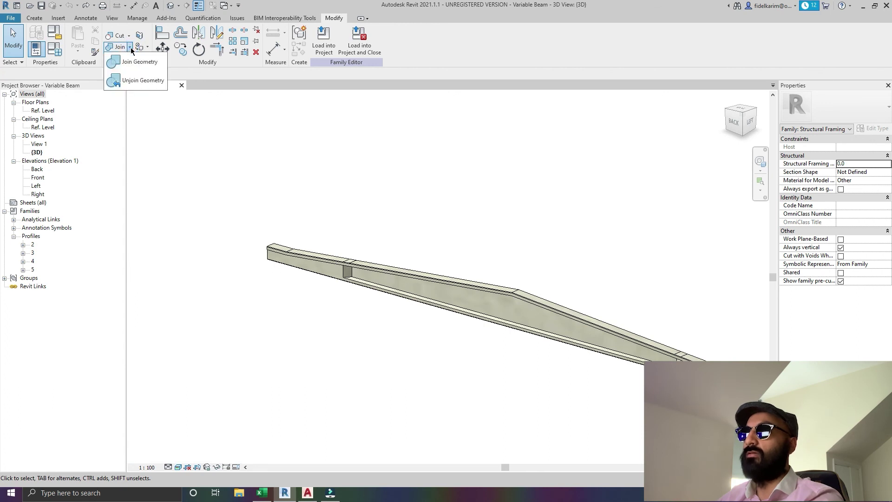
{"action": "left_click", "coordinate": [129, 81]}
{"action": "left_click", "coordinate": [476, 289]}
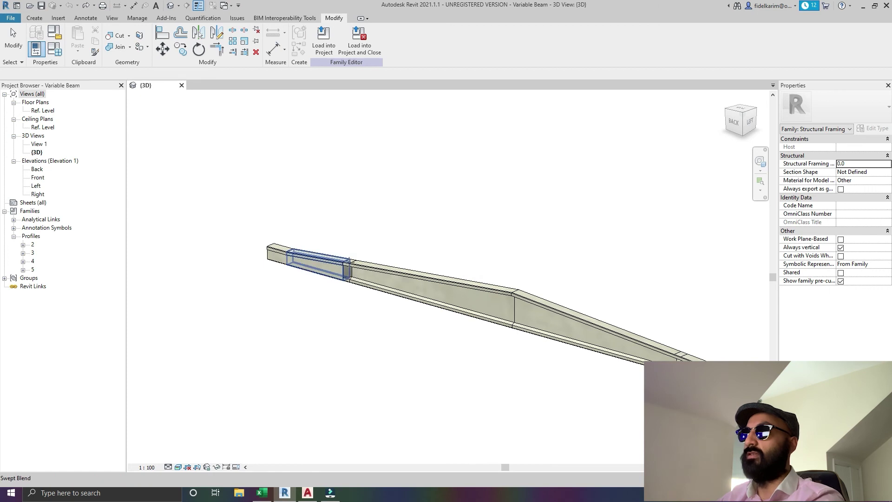
{"action": "left_click", "coordinate": [327, 259]}
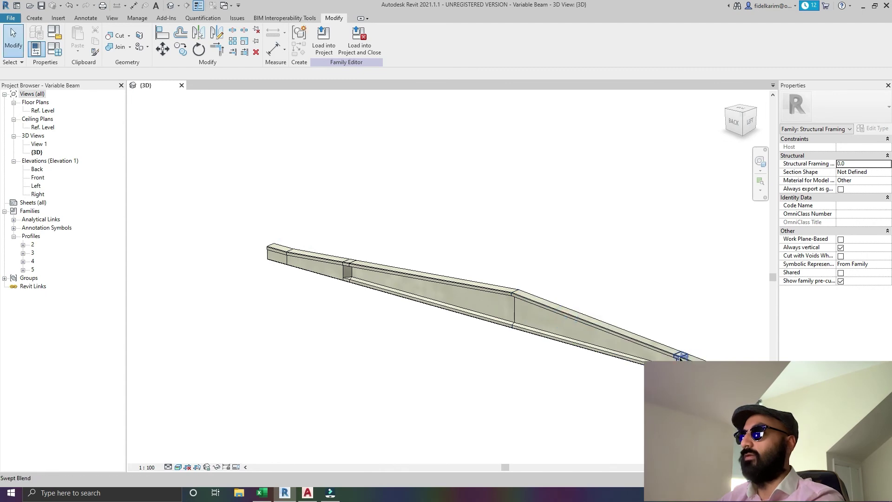
- Temporarily isolate the I-shaped swept blend on the other side of the apex and turn it for viewing
{"action": "left_click", "coordinate": [678, 356]}
{"action": "key", "text": "h"}
{"action": "key", "text": "i"}
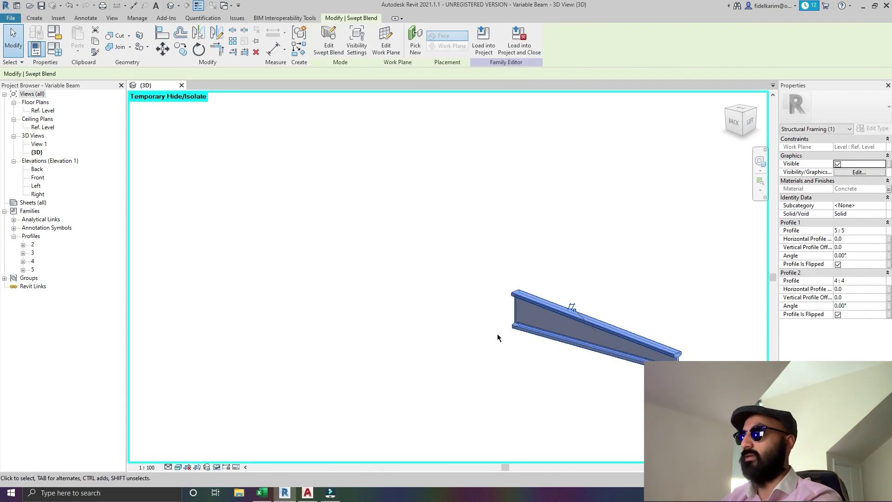
{"action": "left_click", "coordinate": [644, 269]}
{"action": "middle_click_drag", "start_coordinate": [581, 356], "coordinate": [516, 386], "text": "shift"}
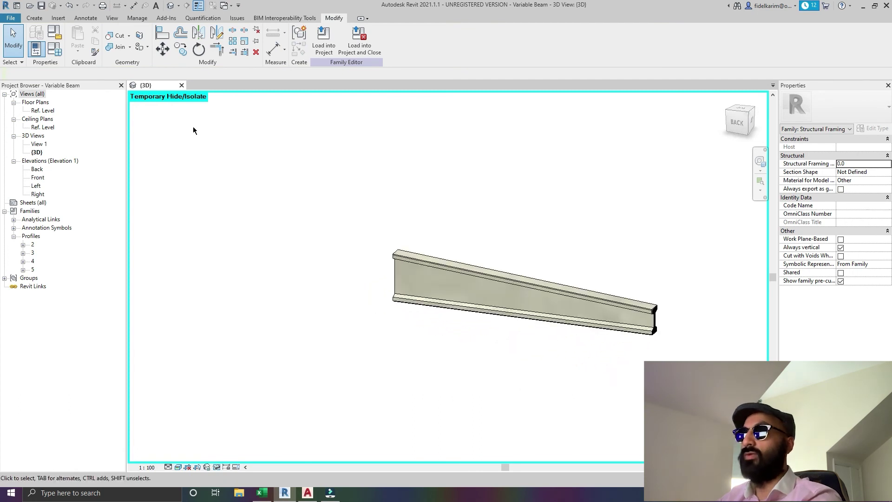
- Display the form creation tools and inspect both I-shaped ends of the isolated swept blend
{"action": "left_click", "coordinate": [35, 18]}
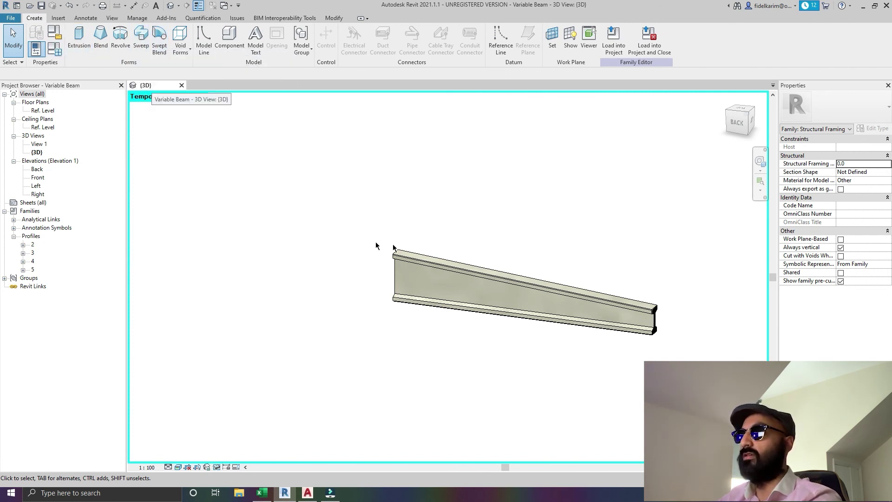
{"action": "middle_click_drag", "start_coordinate": [456, 285], "coordinate": [639, 233], "text": "shift"}
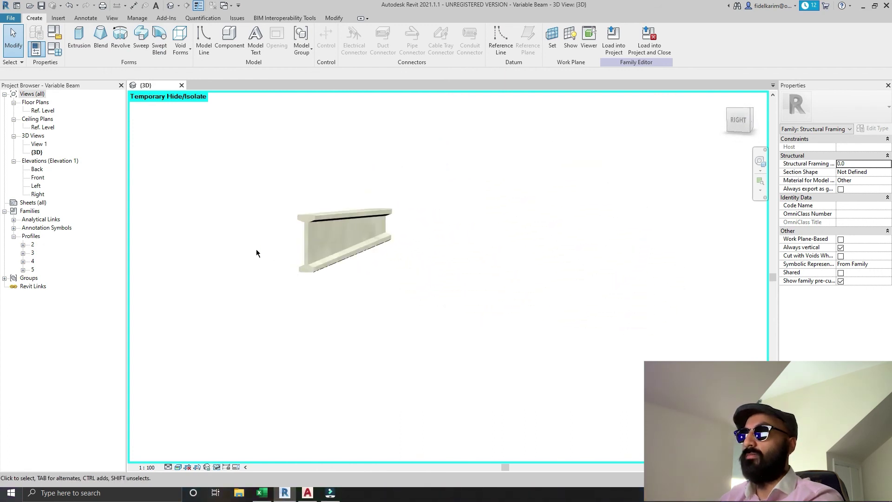
{"action": "scroll", "coordinate": [255, 249], "scroll_direction": "down", "scroll_amount": 2}
{"action": "middle_click_drag", "start_coordinate": [383, 290], "coordinate": [149, 325], "text": "shift"}
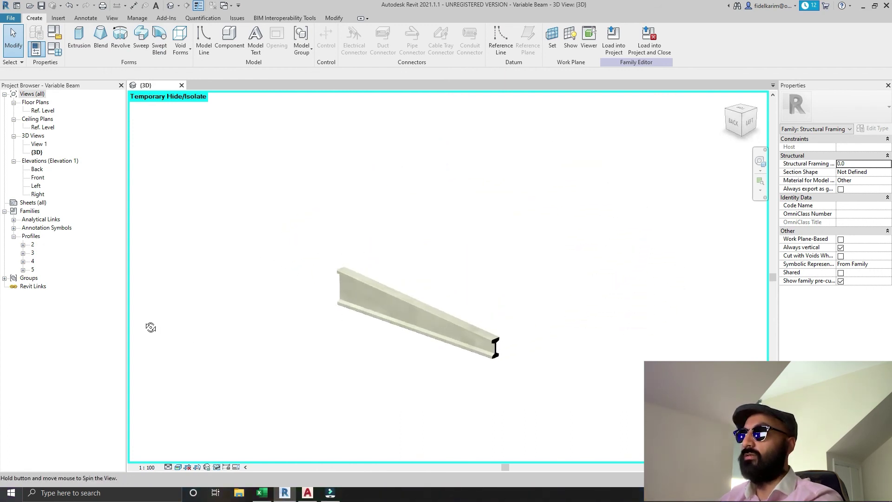
{"action": "scroll", "coordinate": [492, 370], "scroll_direction": "up", "scroll_amount": 2}
{"action": "scroll", "coordinate": [472, 298], "scroll_direction": "up", "scroll_amount": 4}
{"action": "scroll", "coordinate": [459, 312], "scroll_direction": "down", "scroll_amount": 3}
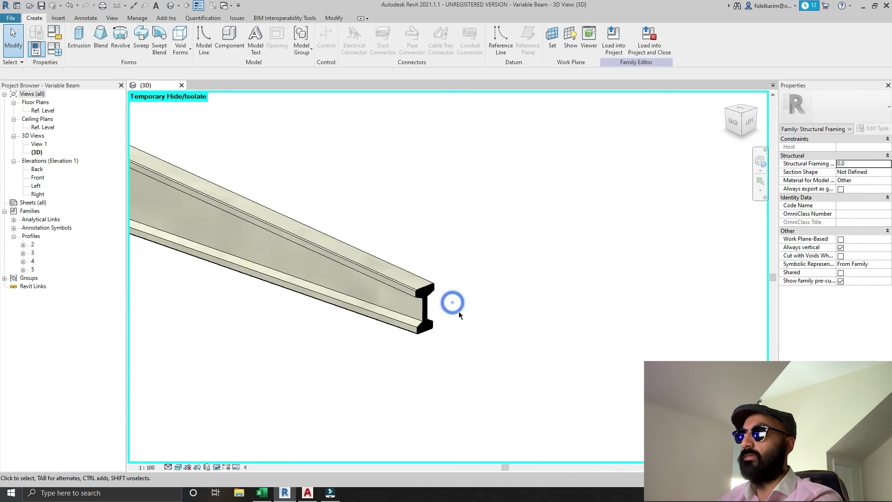
- Restore the whole beam and try to isolate the short transition segment between its I-shaped and solid parts
{"action": "key", "text": "h"}
{"action": "key", "text": "r"}
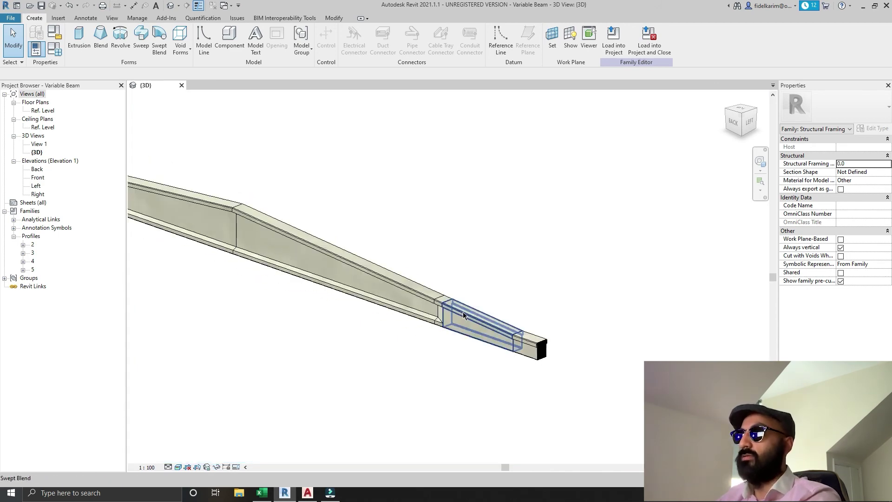
{"action": "scroll", "coordinate": [463, 311], "scroll_direction": "up", "scroll_amount": 2}
{"action": "left_click", "coordinate": [437, 299]}
{"action": "key", "text": "h"}
{"action": "key", "text": "i"}
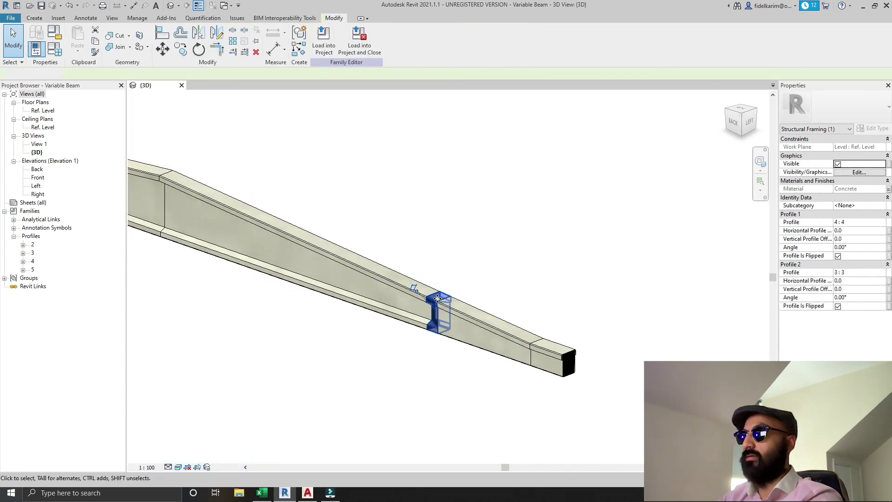
{"action": "left_click", "coordinate": [449, 295]}
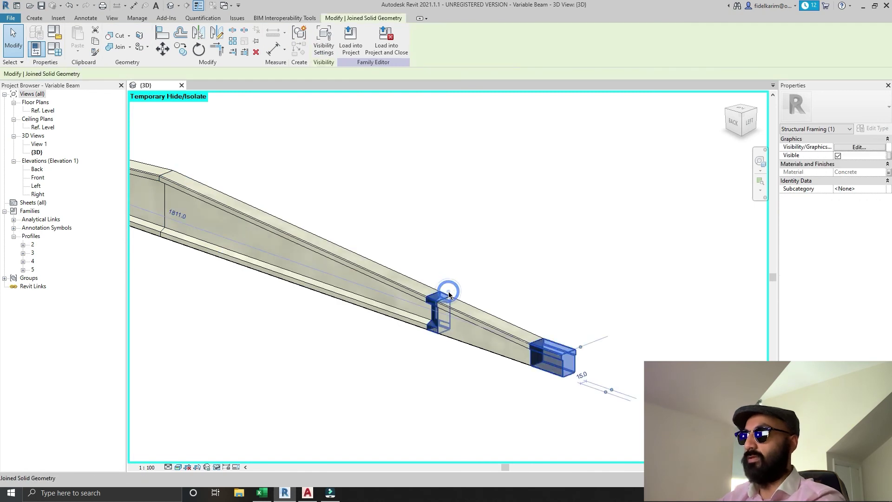
- Unjoin the short transition segment from the solid end sweep
{"action": "left_click", "coordinate": [130, 47]}
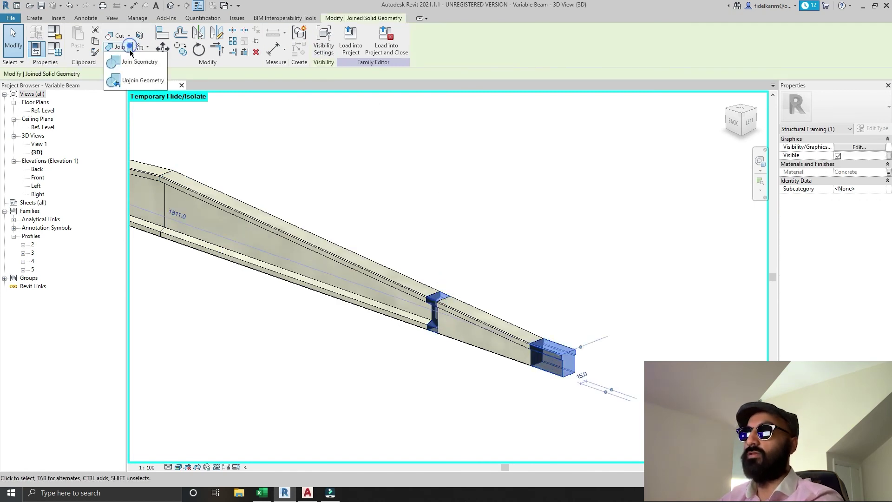
{"action": "left_click", "coordinate": [125, 74]}
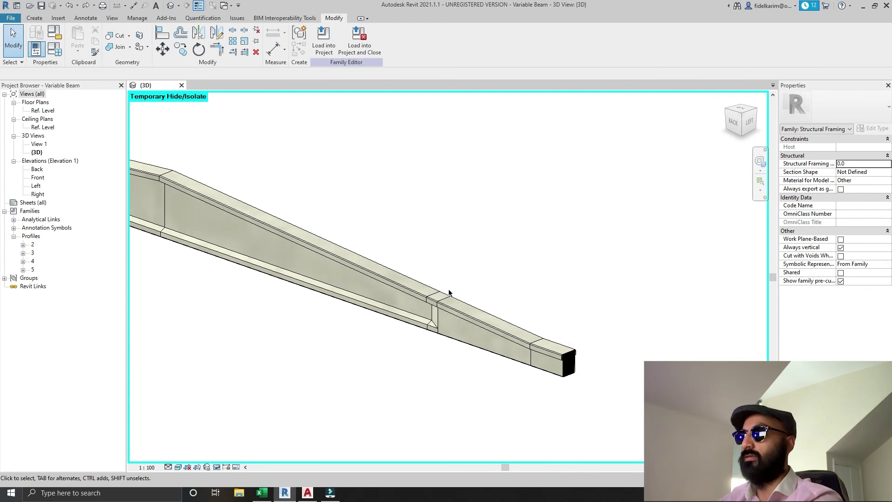
{"action": "left_click", "coordinate": [546, 353]}
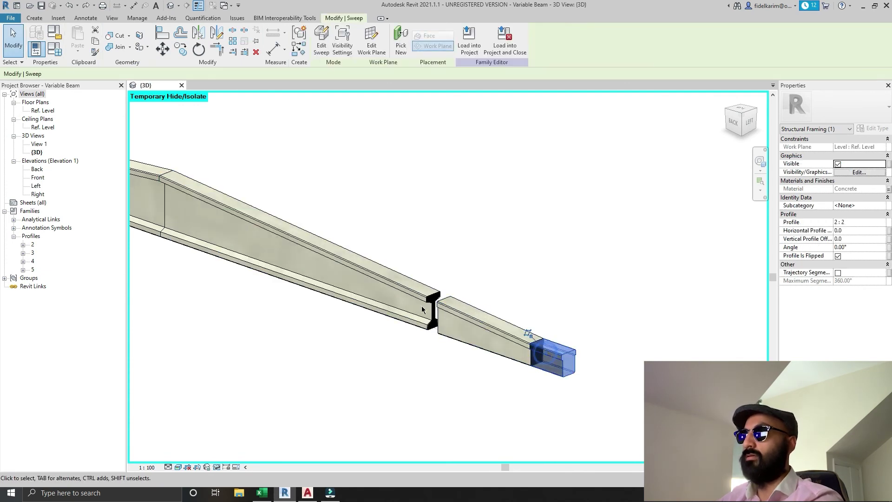
{"action": "key", "text": "Escape"}
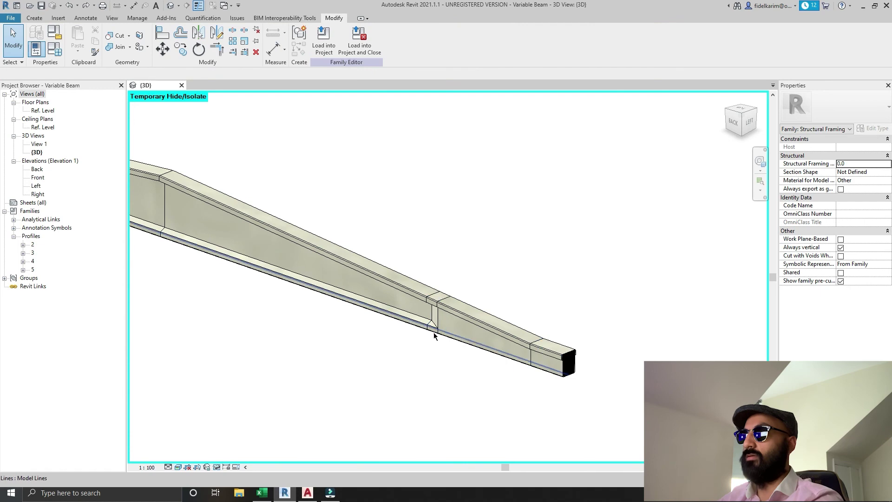
- Isolate the short transition blend on the opposite side of the apex and inspect its solid and I-shaped ends
{"action": "left_click", "coordinate": [437, 328]}
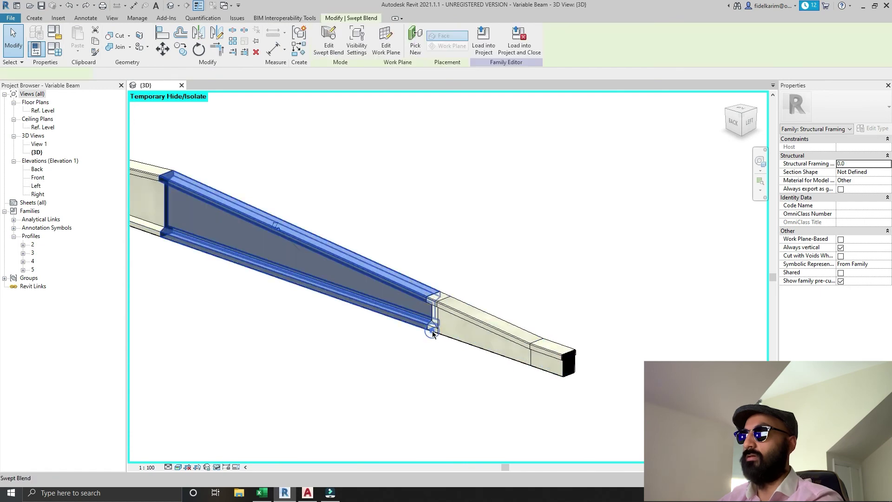
{"action": "scroll", "coordinate": [457, 329], "scroll_direction": "down", "scroll_amount": 4}
{"action": "left_click", "coordinate": [285, 276]}
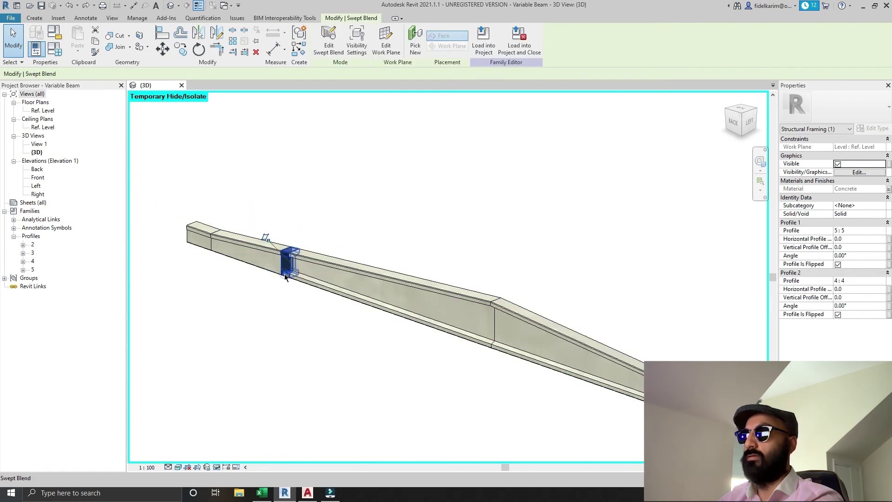
{"action": "key", "text": "h"}
{"action": "key", "text": "i"}
{"action": "left_click", "coordinate": [277, 278]}
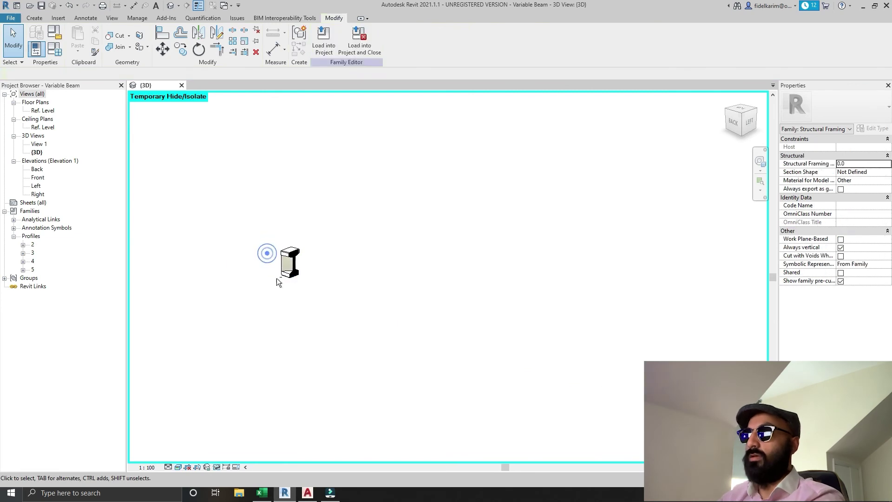
{"action": "scroll", "coordinate": [328, 339], "scroll_direction": "up", "scroll_amount": 4}
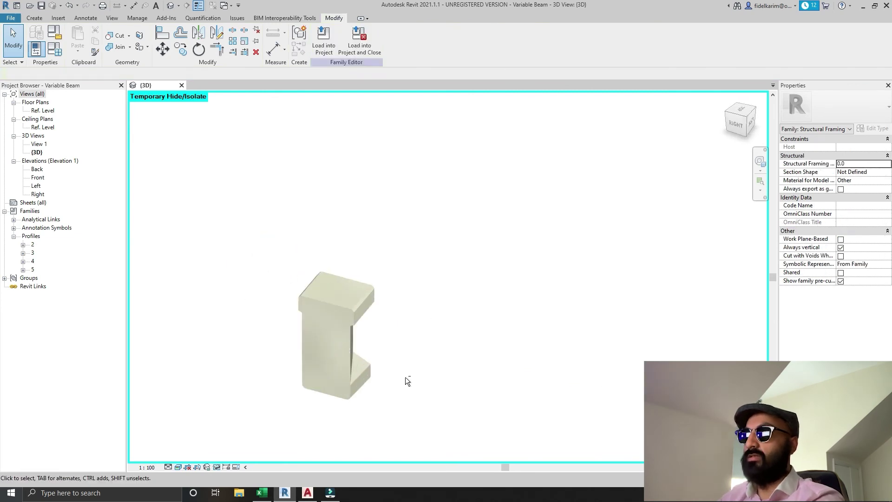
{"action": "left_click", "coordinate": [354, 363]}
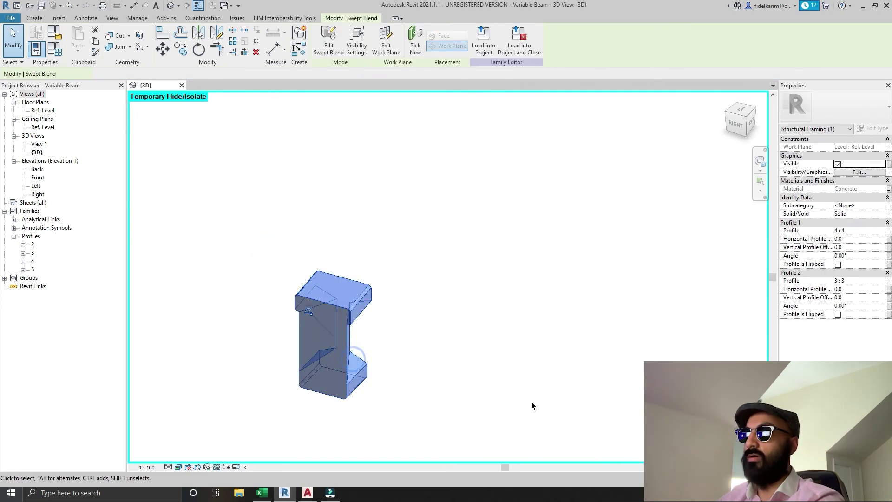
- Compare the isolated transition blend from the side with the 25-long transition segment in the AutoCAD beam drawing, then return to Revit
{"action": "left_click", "coordinate": [307, 493]}
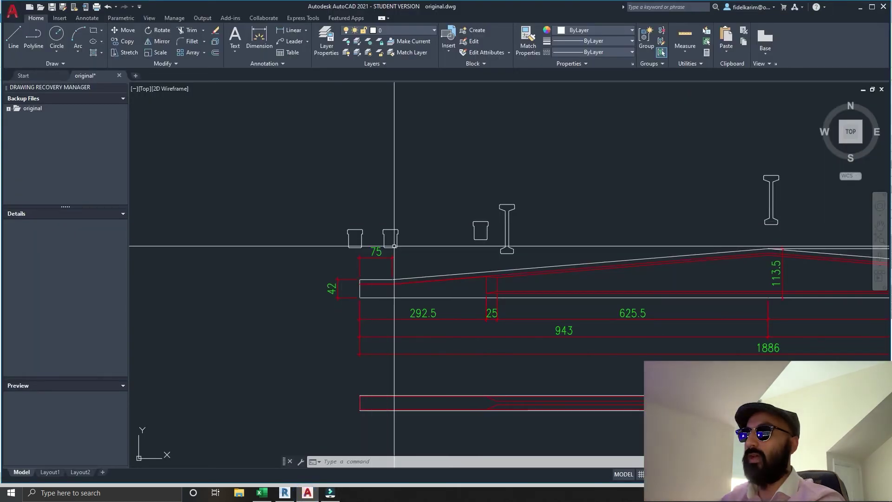
{"action": "left_click", "coordinate": [291, 495]}
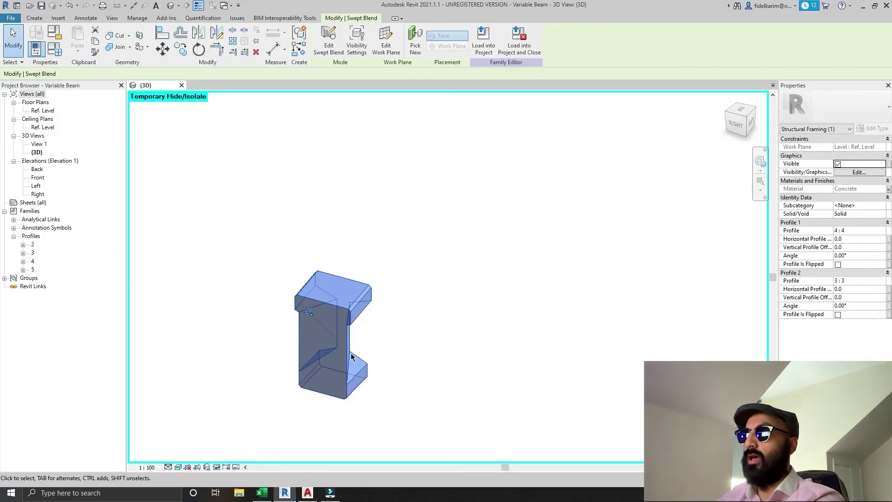
{"action": "middle_click_drag", "start_coordinate": [352, 356], "coordinate": [429, 362], "text": "shift"}
{"action": "key", "text": "Escape"}
{"action": "middle_click_drag", "start_coordinate": [537, 361], "coordinate": [562, 354], "text": "shift"}
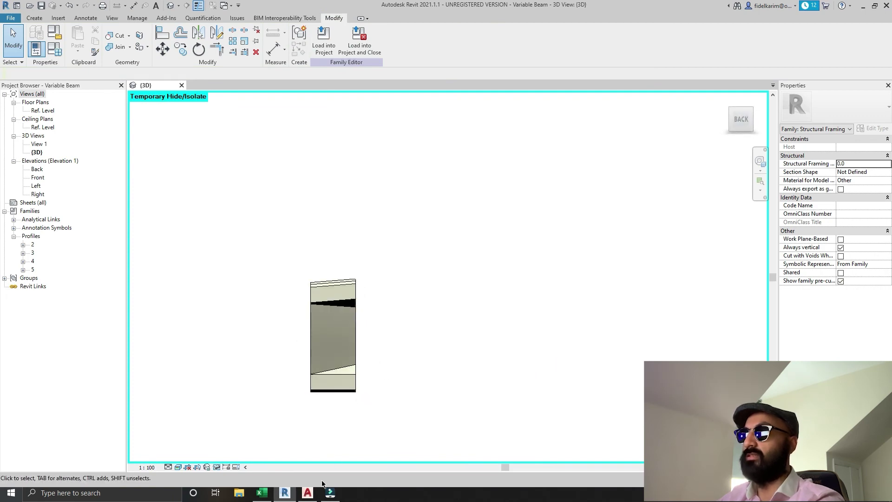
{"action": "left_click", "coordinate": [309, 495]}
{"action": "scroll", "coordinate": [551, 272], "scroll_direction": "up", "scroll_amount": 6}
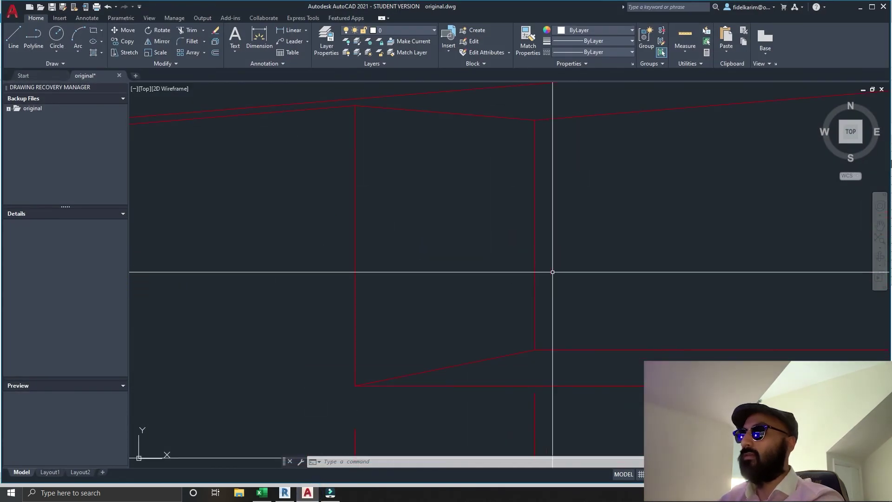
{"action": "scroll", "coordinate": [440, 135], "scroll_direction": "down", "scroll_amount": 6}
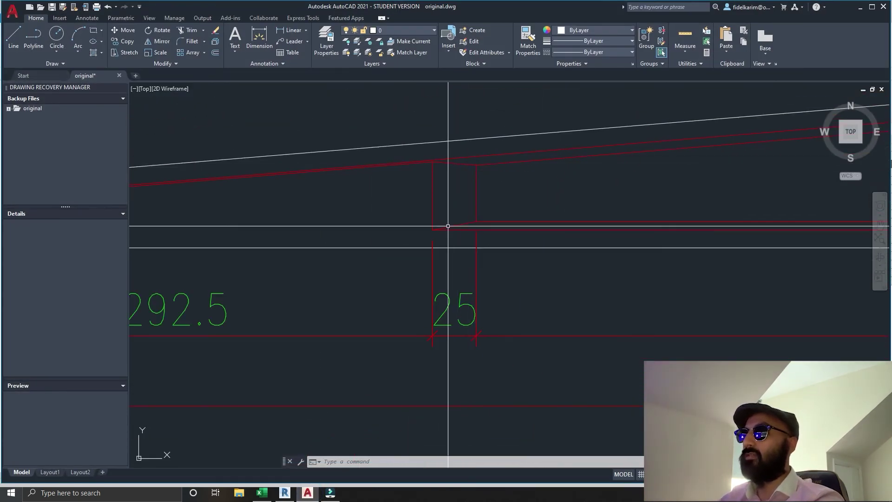
{"action": "left_click", "coordinate": [308, 493]}
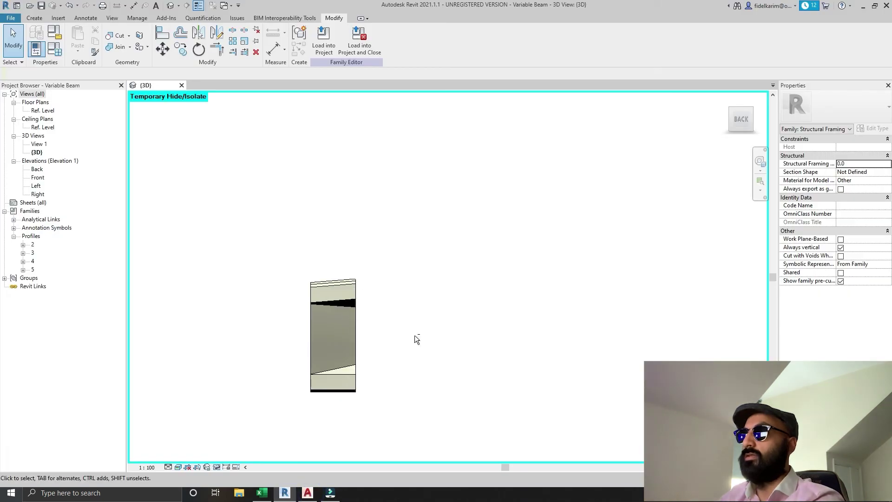
{"action": "middle_click_drag", "start_coordinate": [415, 335], "coordinate": [419, 333], "text": "shift"}
{"action": "scroll", "coordinate": [409, 337], "scroll_direction": "down", "scroll_amount": 3}
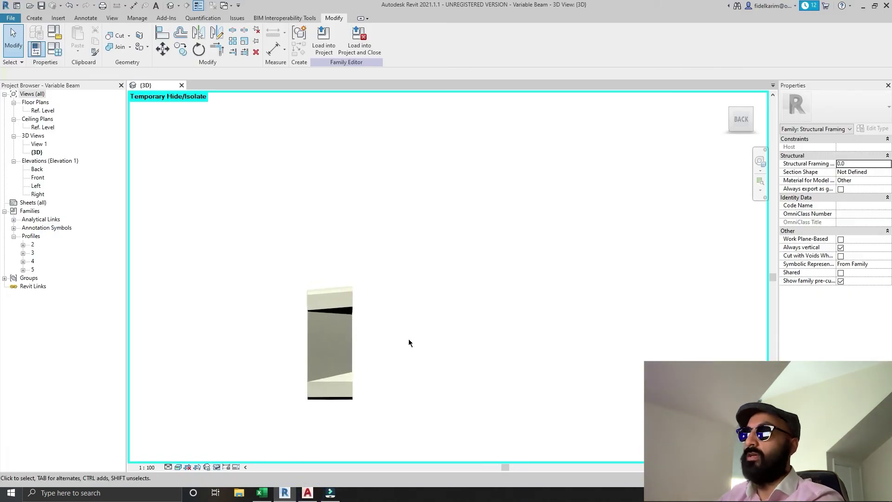
- Restore the whole beam, isolate the solid tapered swept blend between the end block and the transition, and inspect both its ends
{"action": "key", "text": "h"}
{"action": "key", "text": "r"}
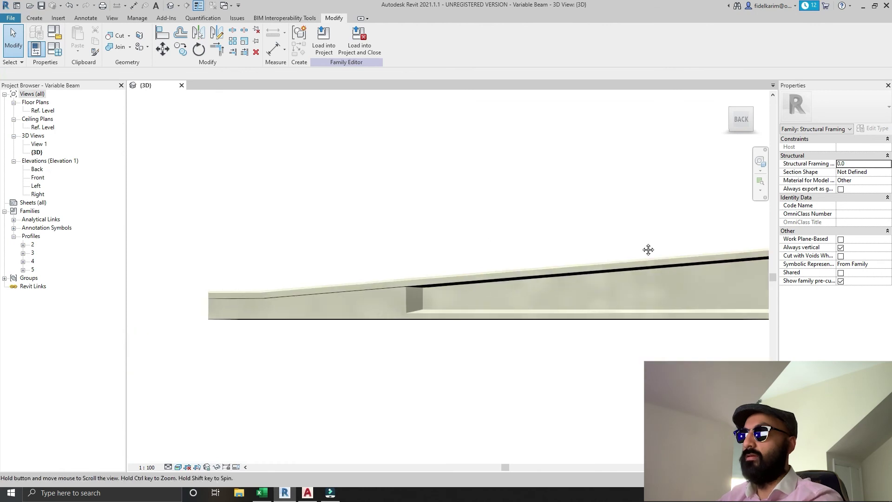
{"action": "left_click", "coordinate": [586, 294]}
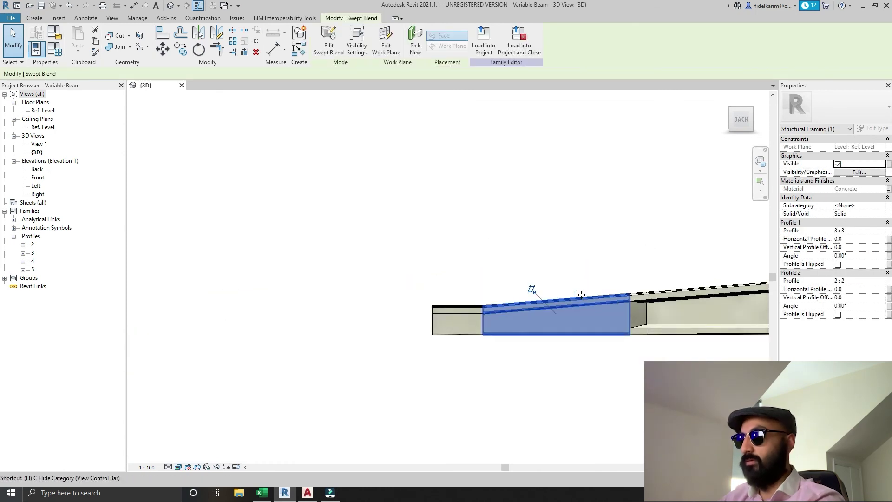
{"action": "key", "text": "i"}
{"action": "key", "text": "Escape"}
{"action": "middle_click_drag", "start_coordinate": [614, 263], "coordinate": [746, 314], "text": "shift"}
{"action": "middle_click_drag", "start_coordinate": [556, 308], "coordinate": [500, 319]}
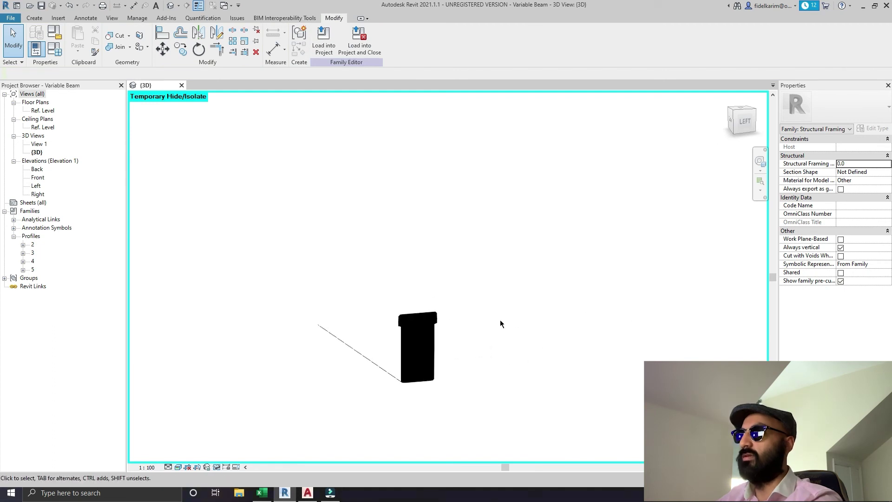
{"action": "middle_click_drag", "start_coordinate": [419, 334], "coordinate": [415, 337], "text": "shift"}
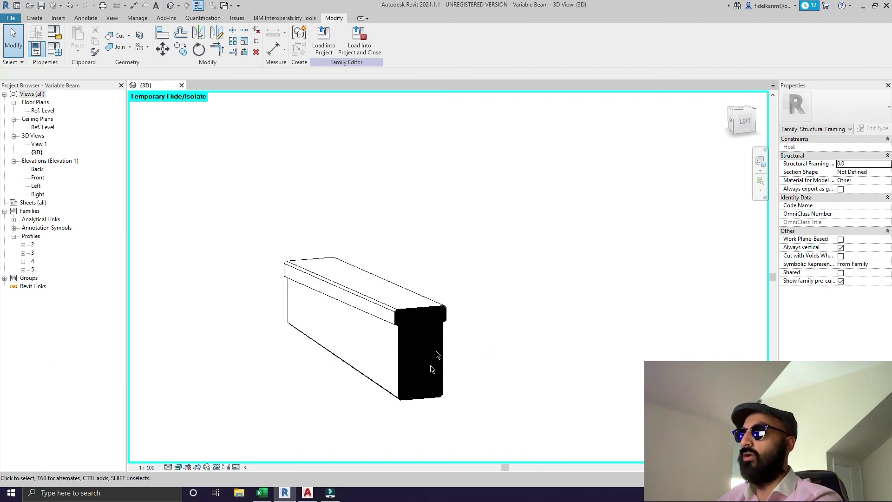
{"action": "middle_click_drag", "start_coordinate": [366, 400], "coordinate": [466, 332], "text": "shift"}
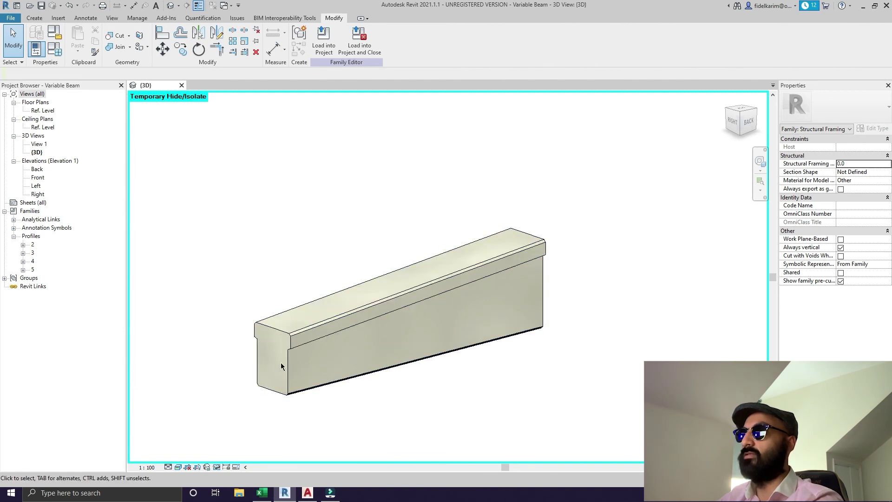
{"action": "scroll", "coordinate": [280, 370], "scroll_direction": "up", "scroll_amount": 3}
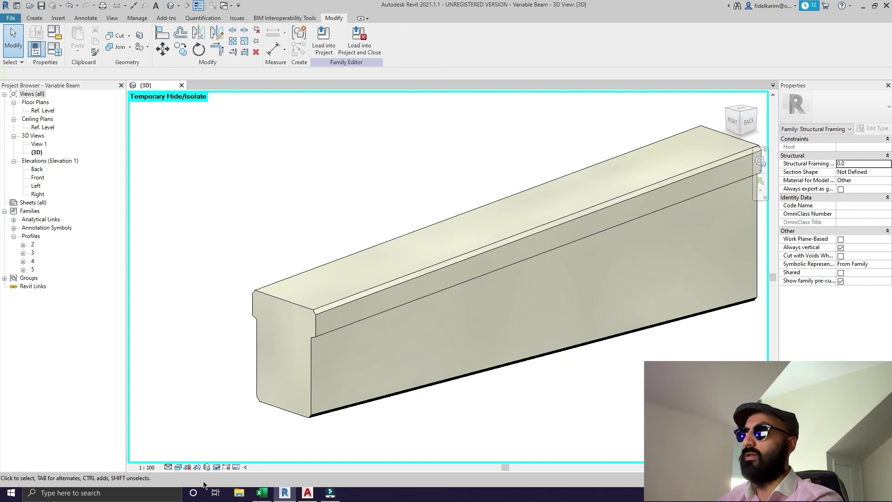
{"action": "scroll", "coordinate": [259, 428], "scroll_direction": "down", "scroll_amount": 2}
{"action": "mouse_move", "coordinate": [439, 406]}
{"action": "middle_mouse_down", "text": "shift"}
{"action": "mouse_move", "coordinate": [376, 419]}
{"action": "mouse_move", "coordinate": [524, 406]}
{"action": "mouse_move", "coordinate": [446, 413]}
{"action": "middle_mouse_up", "text": "shift"}
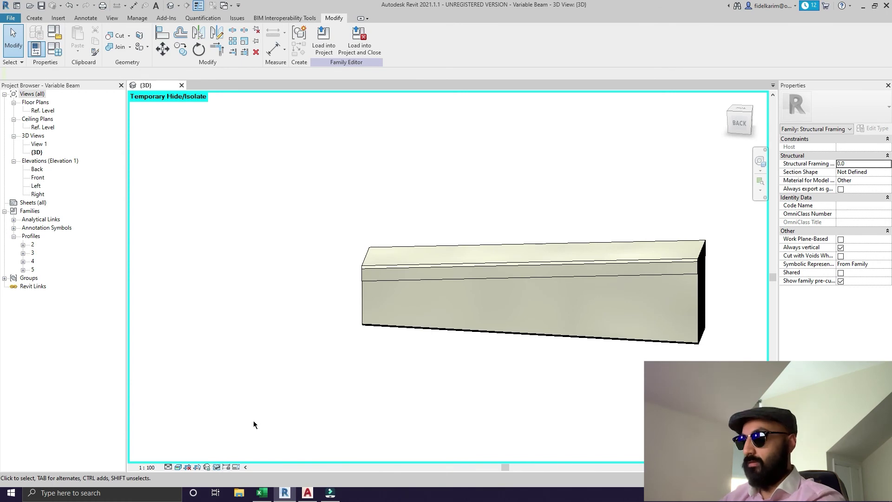
- Restore the whole beam, isolate the solid constant-section end sweep, inspect it, and bring the full beam back
{"action": "key", "text": "h"}
{"action": "key", "text": "r"}
{"action": "middle_click_drag", "start_coordinate": [249, 419], "coordinate": [343, 361], "text": "shift"}
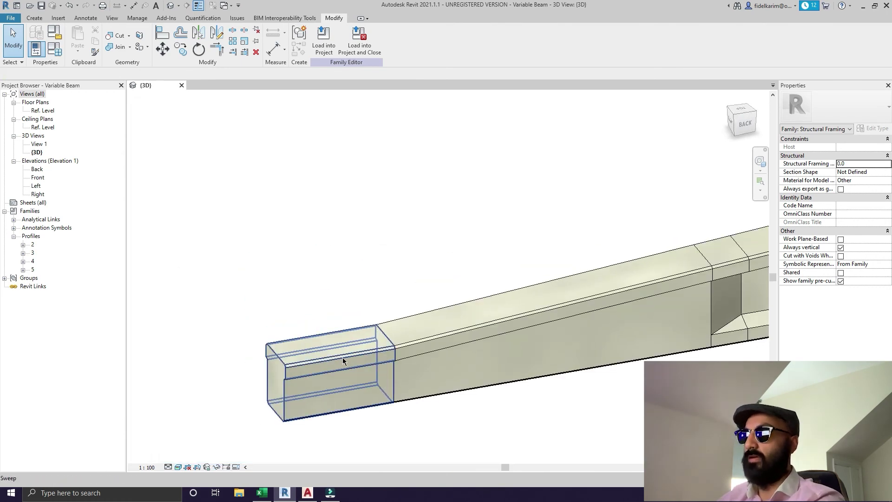
{"action": "left_click", "coordinate": [343, 361]}
{"action": "key", "text": "h"}
{"action": "key", "text": "i"}
{"action": "left_click", "coordinate": [303, 259]}
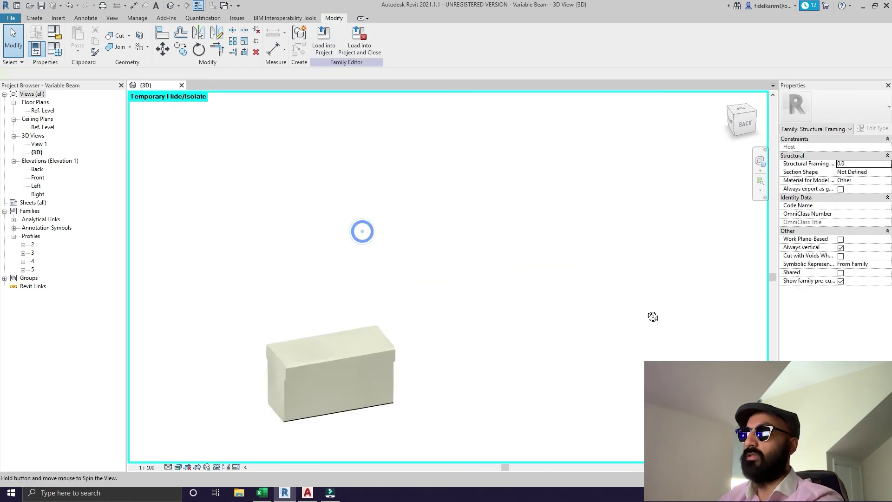
{"action": "middle_click_drag", "start_coordinate": [651, 313], "coordinate": [422, 470], "text": "shift"}
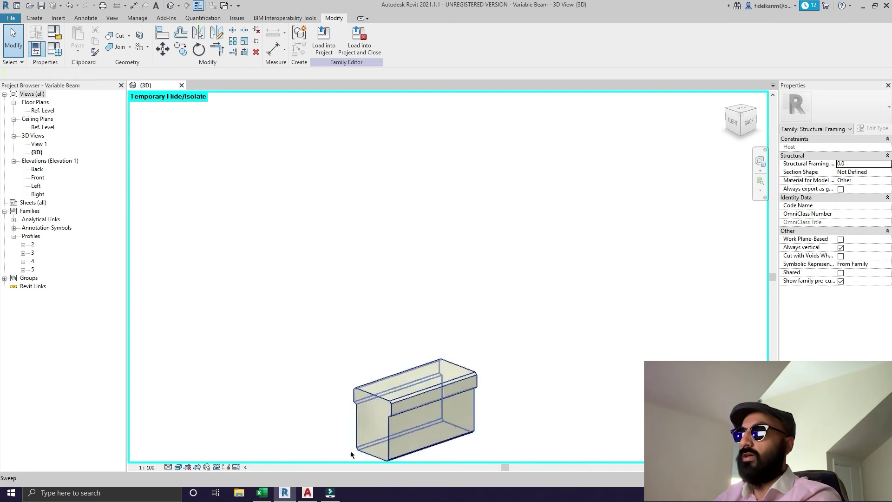
{"action": "key", "text": "h"}
{"action": "key", "text": "r"}
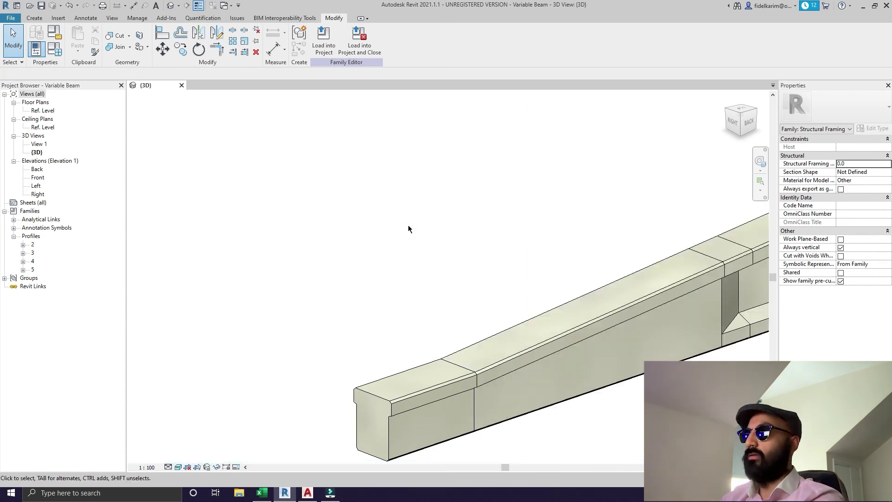
- Join the central I-shaped part of the beam with the transition, solid taper and end block on the far side
{"action": "scroll", "coordinate": [623, 297], "scroll_direction": "down", "scroll_amount": 2}
{"action": "scroll", "coordinate": [428, 353], "scroll_direction": "up", "scroll_amount": 2}
{"action": "scroll", "coordinate": [430, 348], "scroll_direction": "down", "scroll_amount": 3}
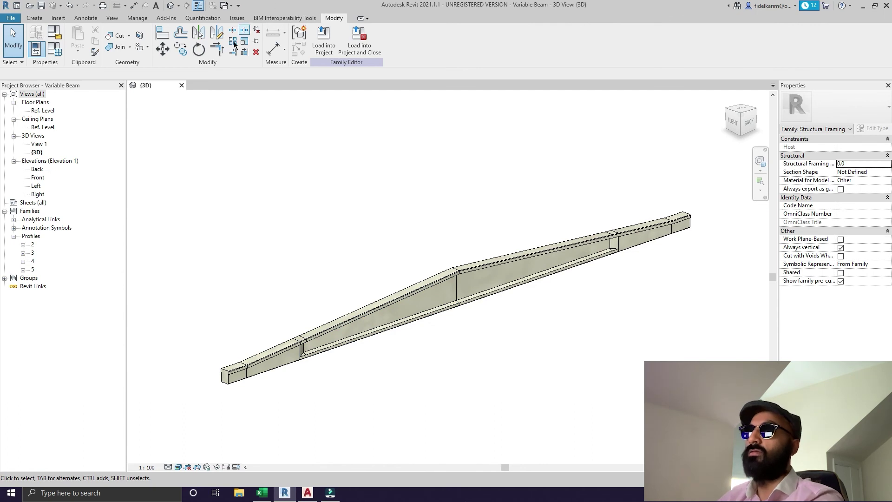
{"action": "left_click", "coordinate": [408, 313]}
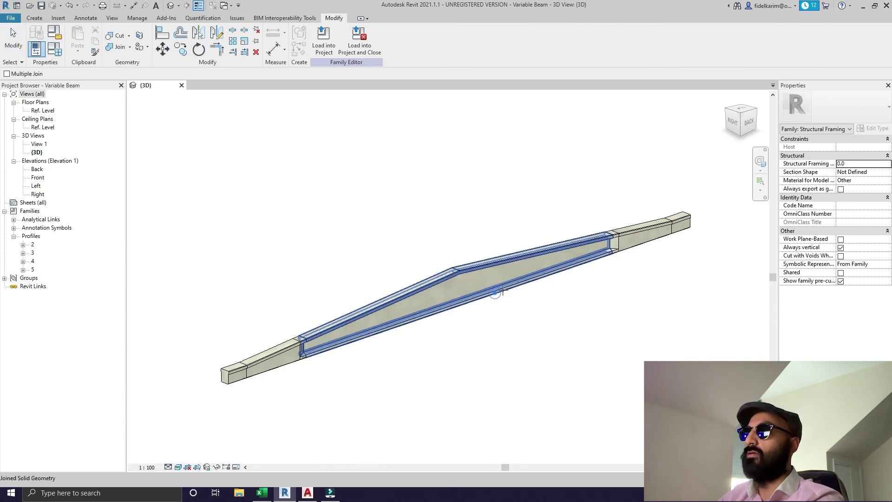
{"action": "left_click", "coordinate": [614, 251]}
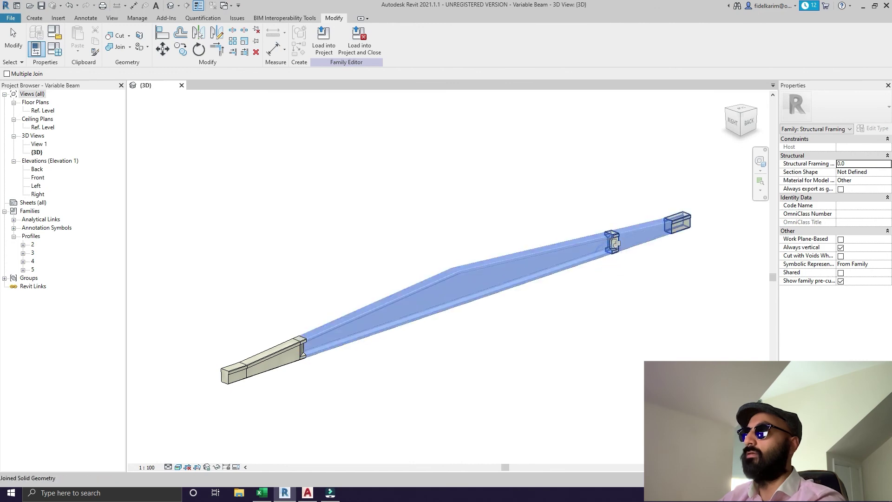
- Join the near-side transition, solid taper and end block to the rest of the beam and inspect the combined geometry
{"action": "left_click", "coordinate": [377, 328]}
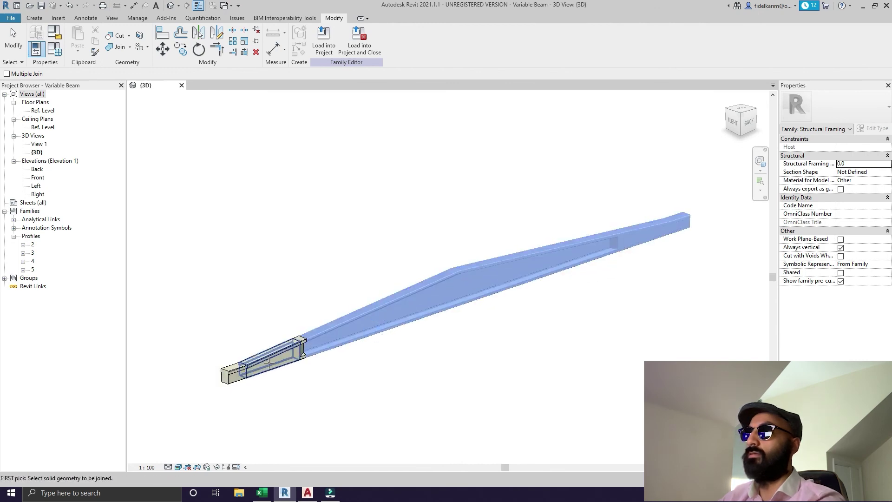
{"action": "scroll", "coordinate": [270, 361], "scroll_direction": "up", "scroll_amount": 3}
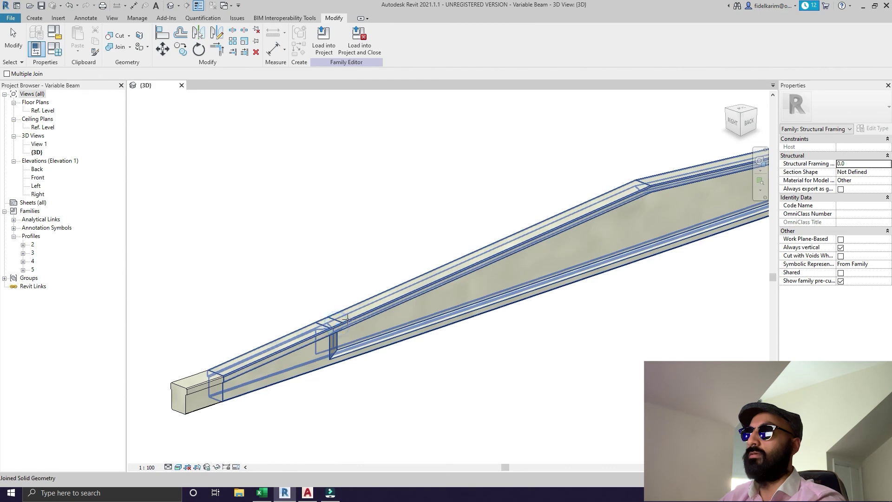
{"action": "left_click", "coordinate": [349, 319]}
{"action": "left_click", "coordinate": [183, 392]}
{"action": "scroll", "coordinate": [292, 392], "scroll_direction": "down", "scroll_amount": 4}
{"action": "key", "text": "Escape"}
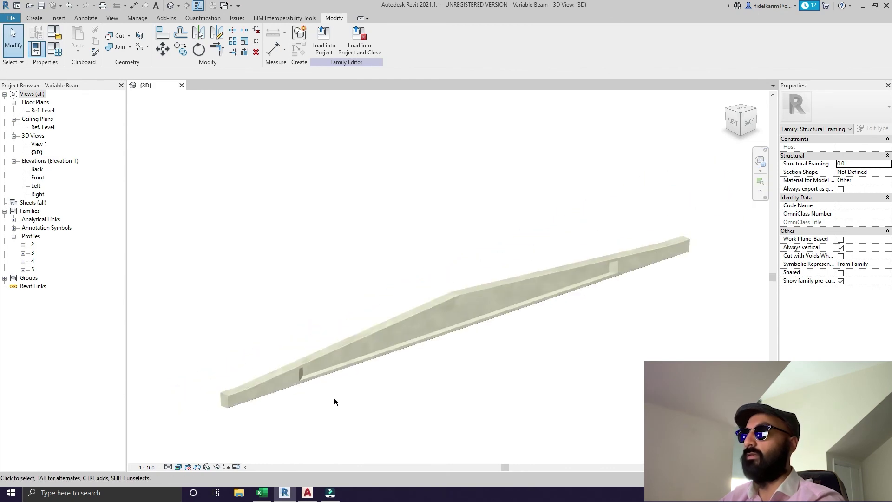
{"action": "middle_click_drag", "start_coordinate": [299, 368], "coordinate": [339, 346], "text": "shift"}
{"action": "scroll", "coordinate": [478, 383], "scroll_direction": "up", "scroll_amount": 2}
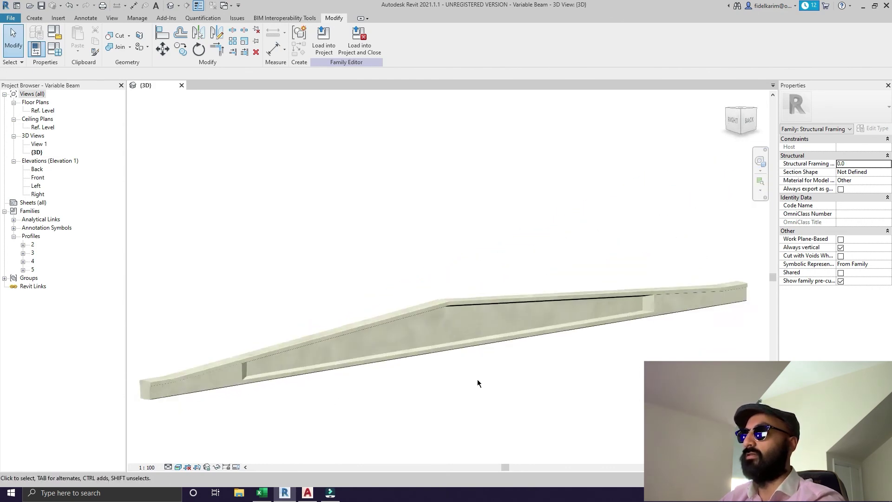
{"action": "scroll", "coordinate": [478, 379], "scroll_direction": "down", "scroll_amount": 2}
{"action": "middle_click_drag", "start_coordinate": [478, 378], "coordinate": [459, 359], "text": "shift"}
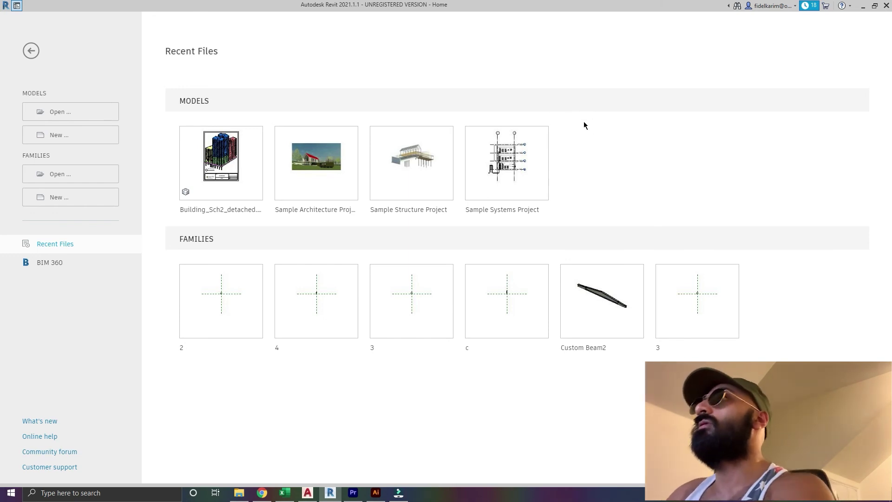
- Create a new family from the Metric Generic Model template
{"action": "left_click", "coordinate": [77, 199]}
{"action": "scroll", "coordinate": [407, 251], "scroll_direction": "down", "scroll_amount": 6}
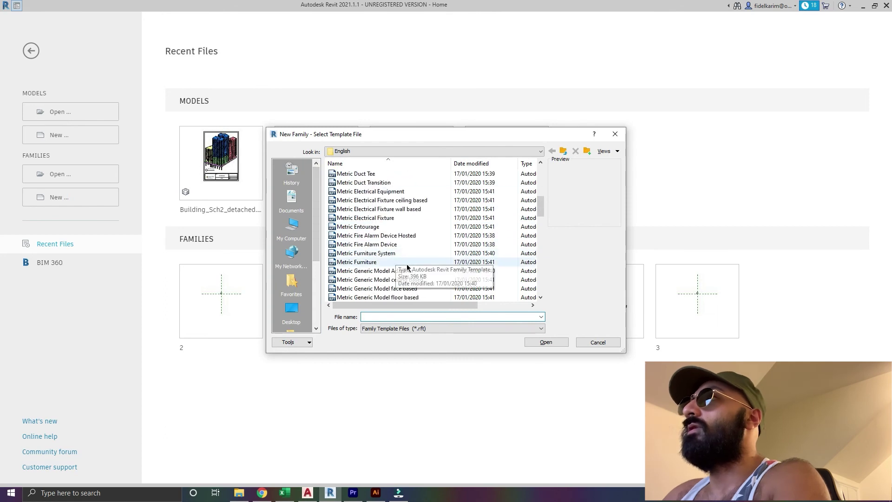
{"action": "scroll", "coordinate": [407, 267], "scroll_direction": "down", "scroll_amount": 2}
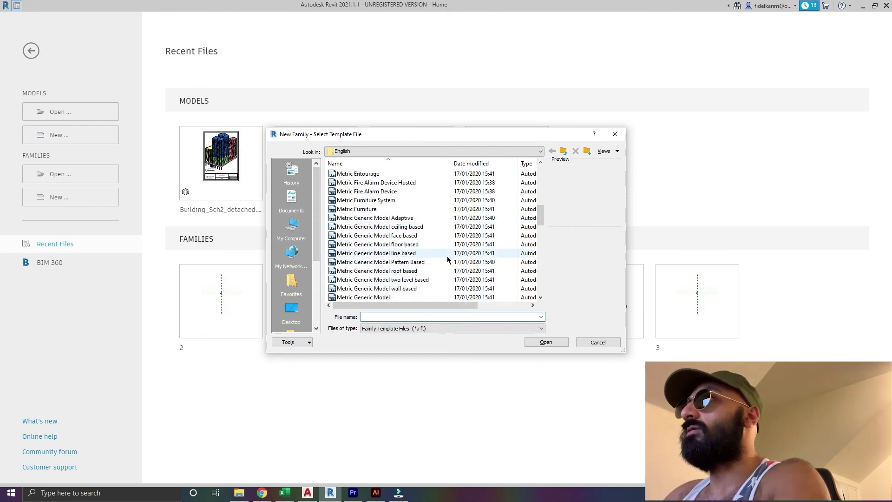
{"action": "scroll", "coordinate": [447, 259], "scroll_direction": "down", "scroll_amount": 1}
{"action": "left_click", "coordinate": [411, 271]}
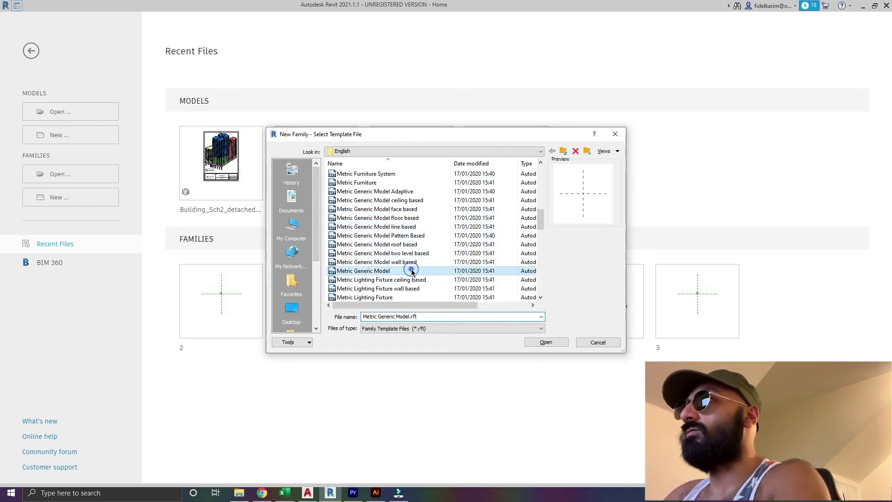
{"action": "left_click", "coordinate": [550, 343]}
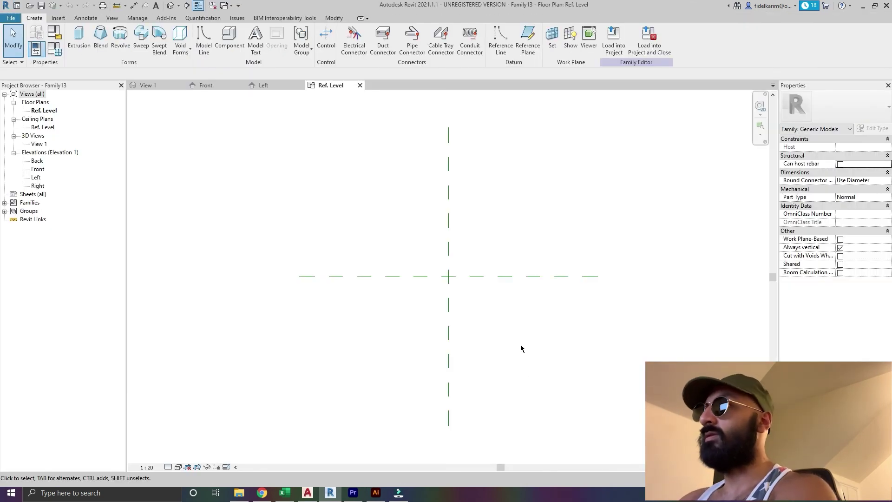
- Import the "location" DWG beam drawing into the Ref. Level plan of the new family
{"action": "middle_click_drag", "start_coordinate": [416, 326], "coordinate": [403, 328]}
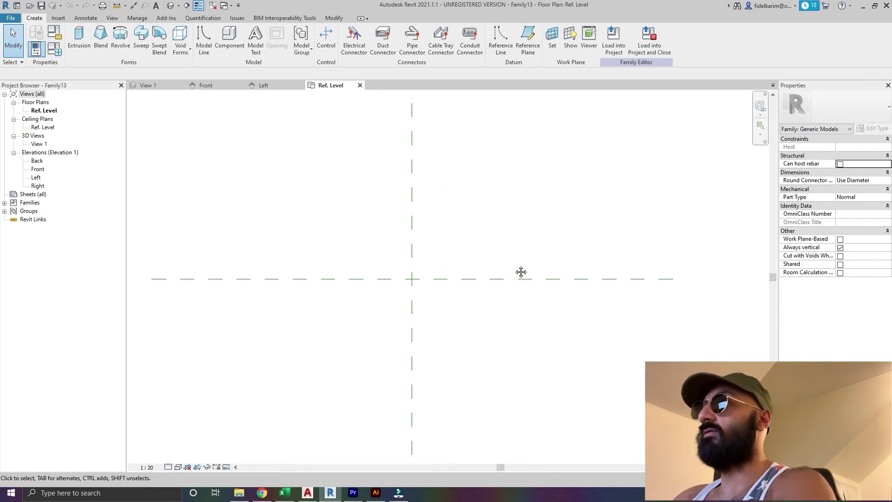
{"action": "mouse_move", "coordinate": [520, 272]}
{"action": "middle_mouse_down"}
{"action": "mouse_move", "coordinate": [517, 280]}
{"action": "mouse_move", "coordinate": [544, 291]}
{"action": "mouse_move", "coordinate": [532, 281]}
{"action": "middle_mouse_up"}
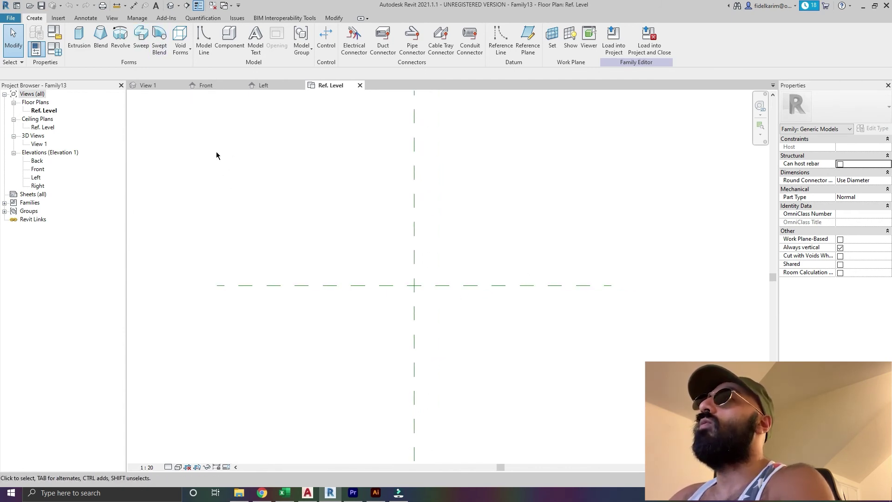
{"action": "left_click", "coordinate": [61, 18]}
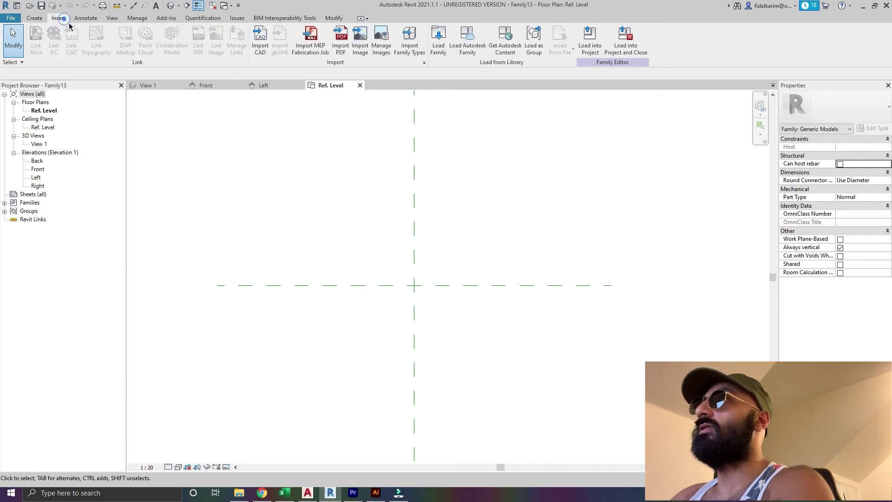
{"action": "left_click", "coordinate": [260, 38]}
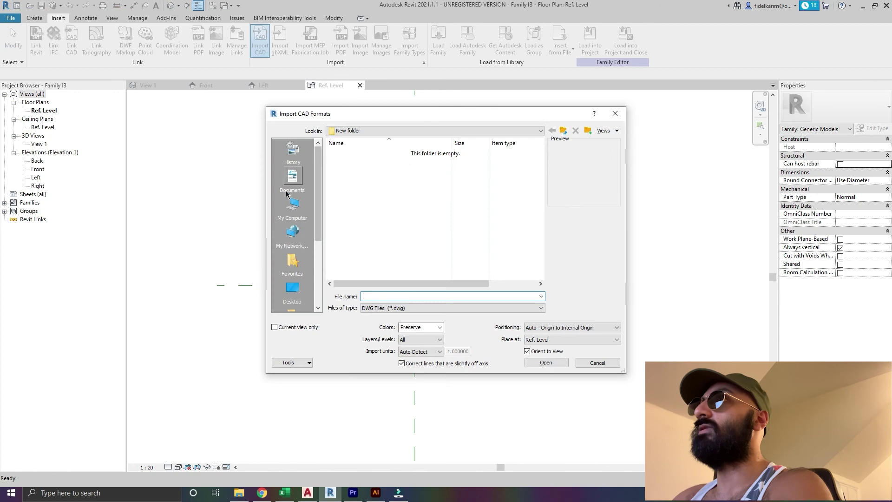
{"action": "double_click", "coordinate": [370, 223]}
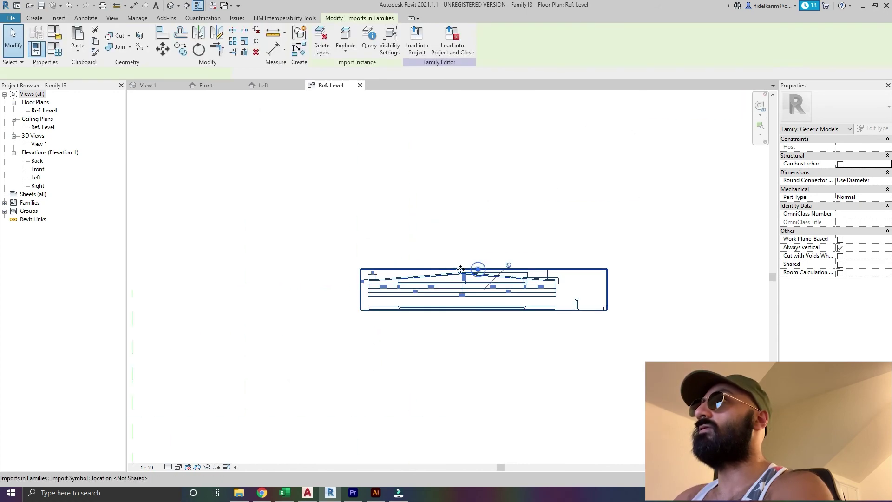
- Move the imported DWG so the beam's peak sits on the Center (Left/Right) reference plane
{"action": "middle_click_drag", "start_coordinate": [506, 271], "coordinate": [663, 158]}
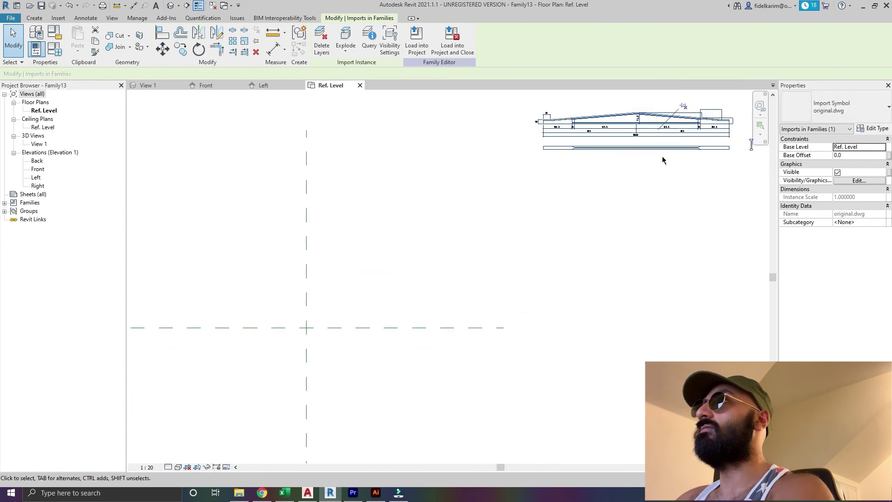
{"action": "left_click_drag", "start_coordinate": [600, 153], "coordinate": [316, 246]}
{"action": "scroll", "coordinate": [327, 169], "scroll_direction": "up", "scroll_amount": 2}
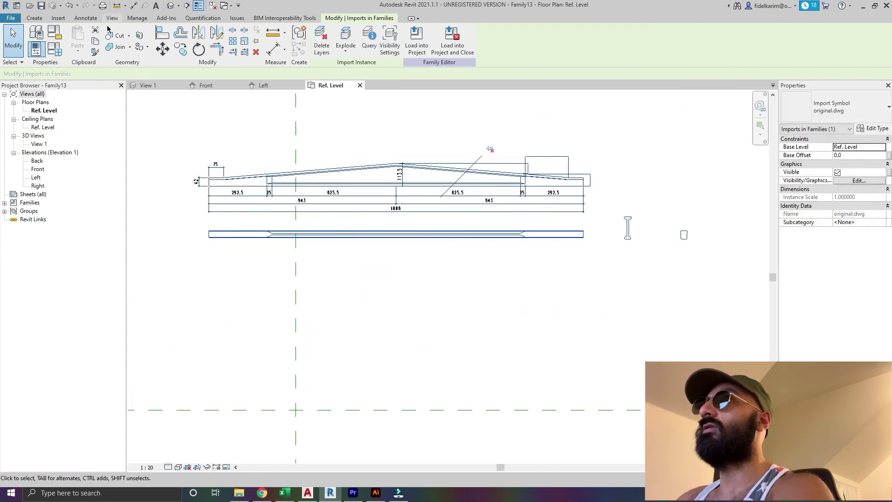
{"action": "left_click", "coordinate": [169, 52]}
{"action": "scroll", "coordinate": [418, 175], "scroll_direction": "up", "scroll_amount": 2}
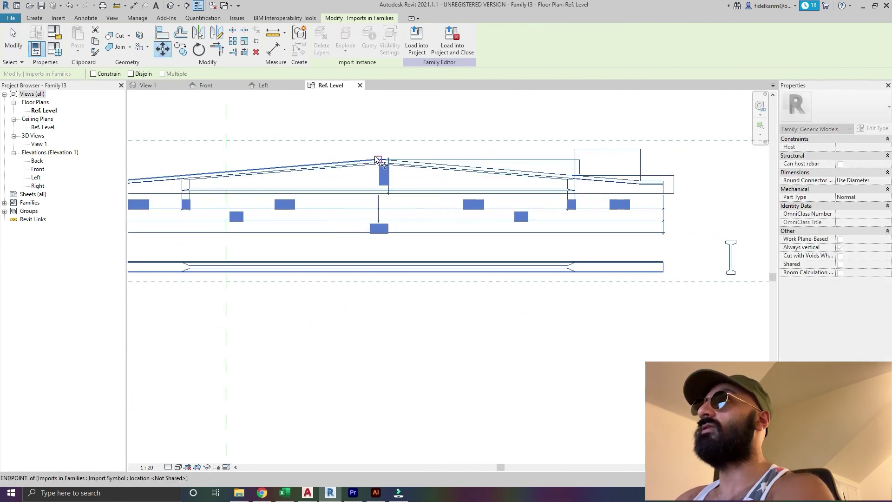
{"action": "left_click", "coordinate": [378, 158]}
{"action": "left_click", "coordinate": [227, 149]}
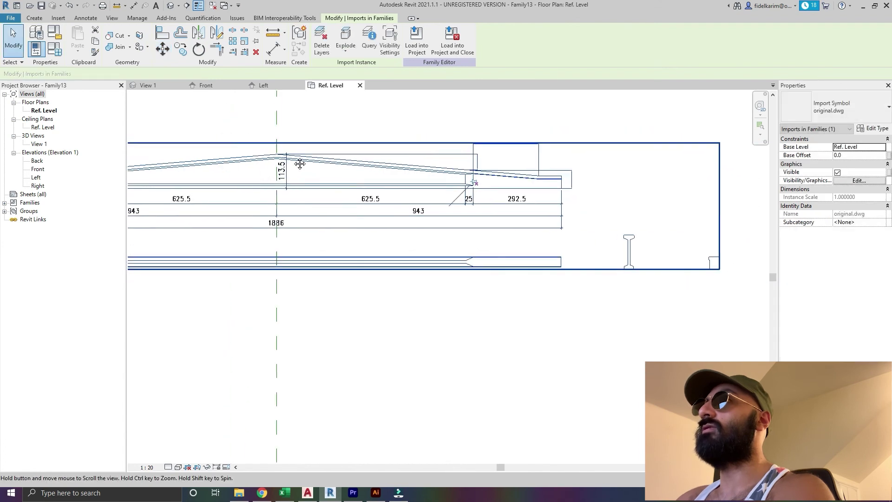
{"action": "scroll", "coordinate": [290, 358], "scroll_direction": "down", "scroll_amount": 1}
{"action": "middle_click_drag", "start_coordinate": [289, 357], "coordinate": [308, 276]}
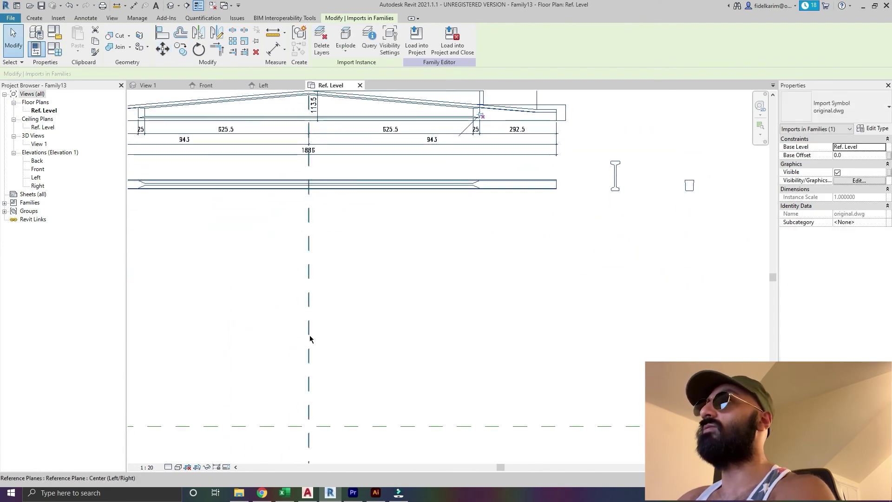
{"action": "middle_click_drag", "start_coordinate": [310, 339], "coordinate": [299, 250]}
{"action": "scroll", "coordinate": [347, 302], "scroll_direction": "up", "scroll_amount": 1}
{"action": "scroll", "coordinate": [327, 294], "scroll_direction": "up", "scroll_amount": 1}
{"action": "scroll", "coordinate": [293, 246], "scroll_direction": "down", "scroll_amount": 1}
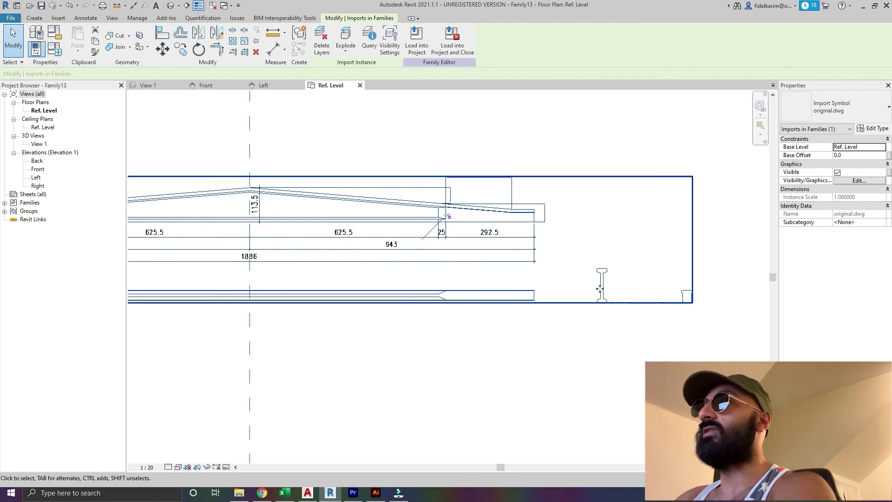
- Switch to AutoCAD and move the I-section and solid end-section profiles with their dimensions to the left of the beam elevation
{"action": "left_click", "coordinate": [307, 492]}
{"action": "scroll", "coordinate": [384, 312], "scroll_direction": "down", "scroll_amount": 10}
{"action": "scroll", "coordinate": [316, 323], "scroll_direction": "up", "scroll_amount": 6}
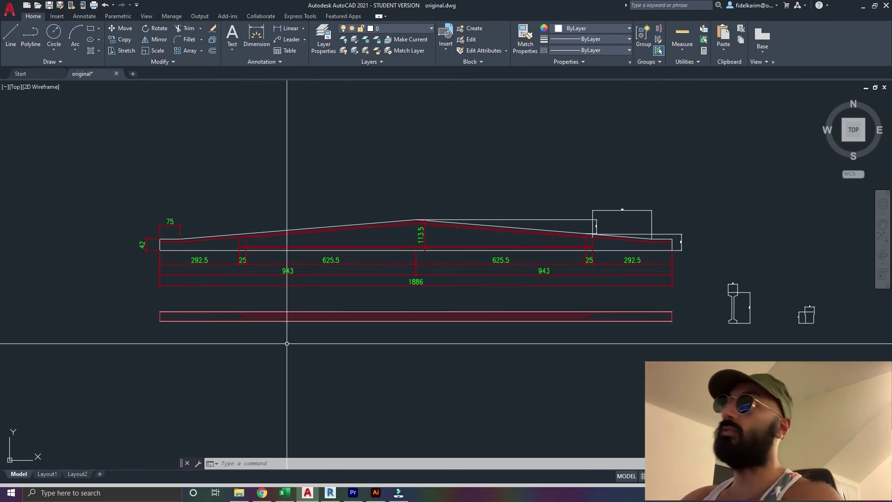
{"action": "middle_click_drag", "start_coordinate": [673, 307], "coordinate": [598, 302]}
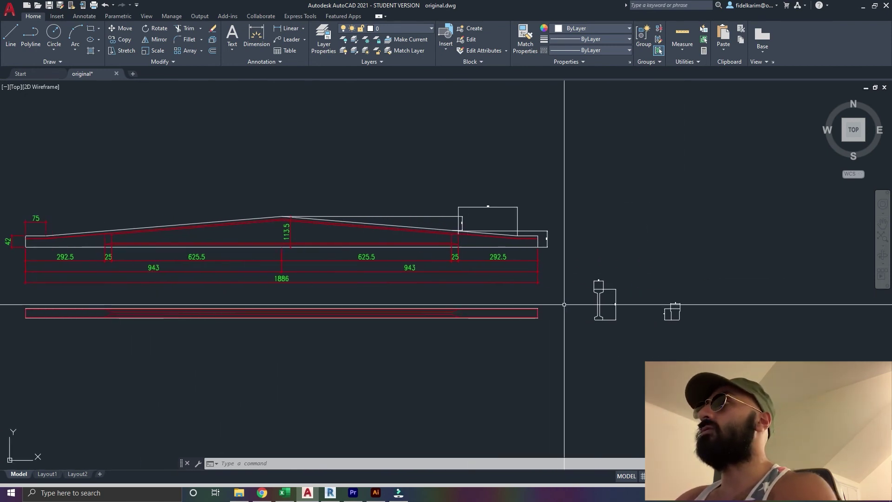
{"action": "left_click", "coordinate": [607, 259]}
{"action": "left_click", "coordinate": [756, 358]}
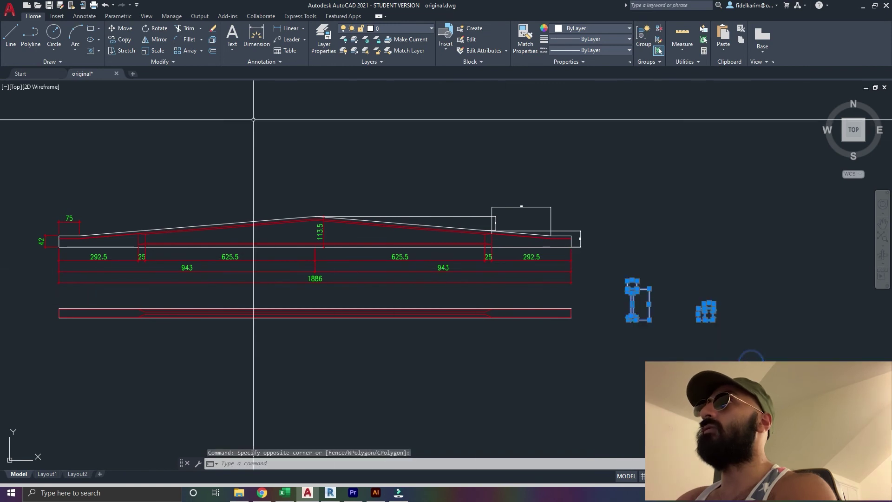
{"action": "left_click", "coordinate": [129, 34]}
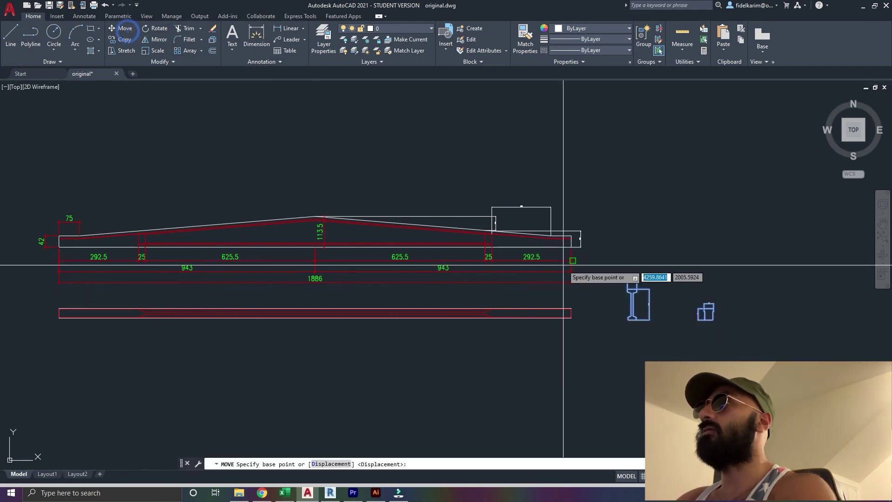
{"action": "left_click", "coordinate": [629, 288]}
{"action": "middle_click_drag", "start_coordinate": [394, 293], "coordinate": [878, 246]}
{"action": "left_click", "coordinate": [353, 138]}
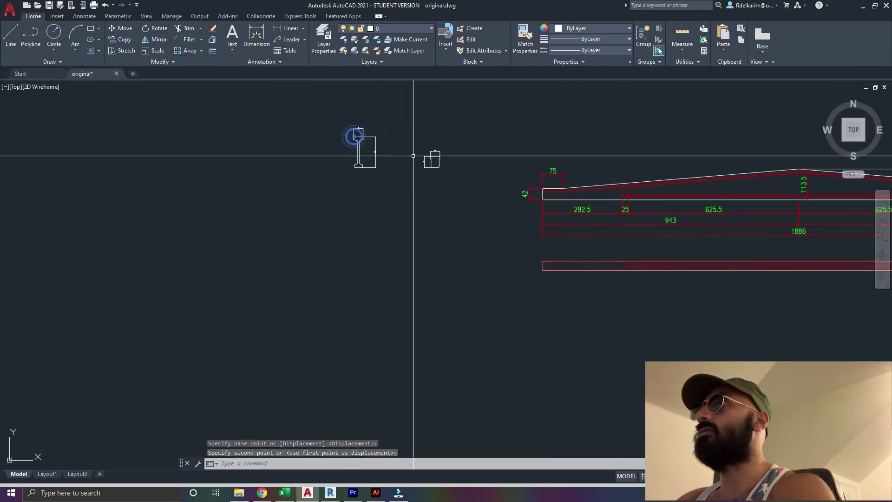
- Examine the solid end-section profile against the end block and tapered part at the left end of the beam elevation
{"action": "scroll", "coordinate": [442, 175], "scroll_direction": "up", "scroll_amount": 2}
{"action": "middle_click_drag", "start_coordinate": [442, 175], "coordinate": [470, 305]}
{"action": "scroll", "coordinate": [471, 306], "scroll_direction": "up", "scroll_amount": 3}
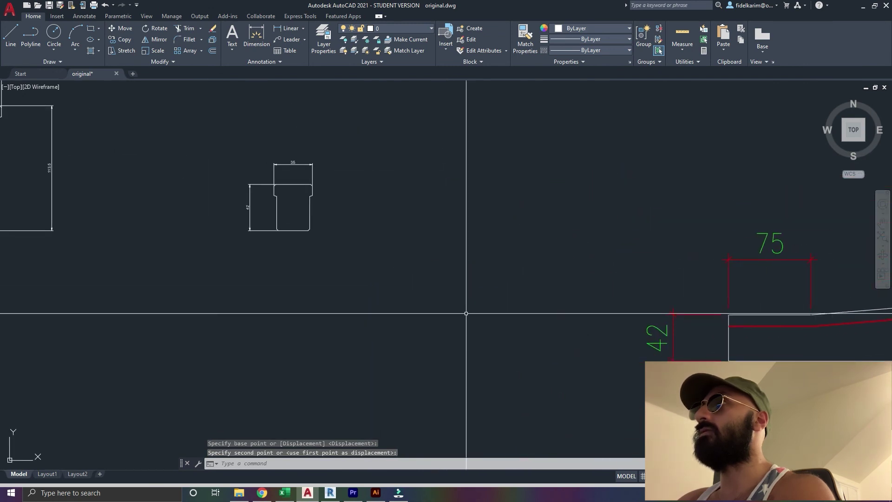
{"action": "scroll", "coordinate": [460, 297], "scroll_direction": "down", "scroll_amount": 2}
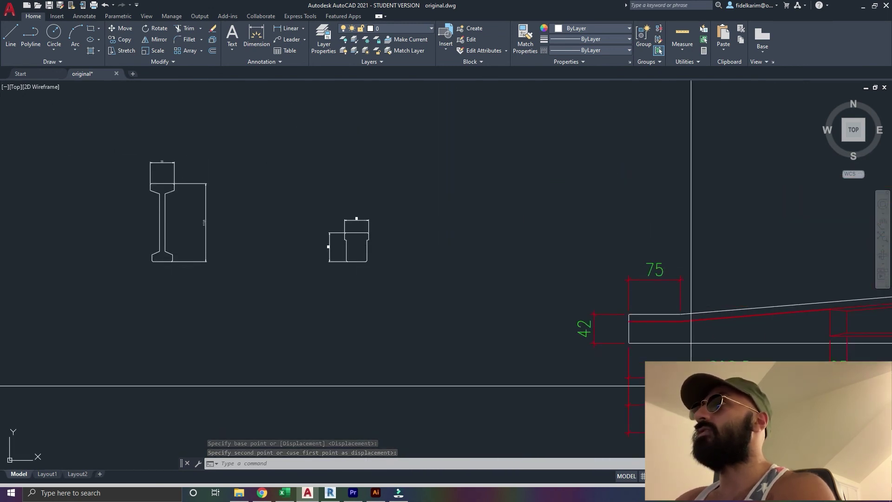
{"action": "scroll", "coordinate": [398, 269], "scroll_direction": "up", "scroll_amount": 5}
{"action": "scroll", "coordinate": [763, 329], "scroll_direction": "down", "scroll_amount": 5}
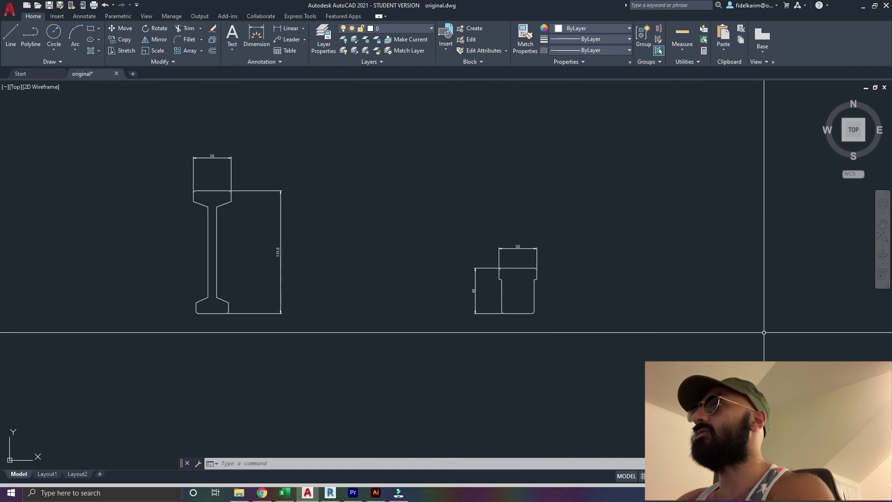
{"action": "scroll", "coordinate": [525, 355], "scroll_direction": "up", "scroll_amount": 6}
{"action": "scroll", "coordinate": [478, 278], "scroll_direction": "up", "scroll_amount": 4}
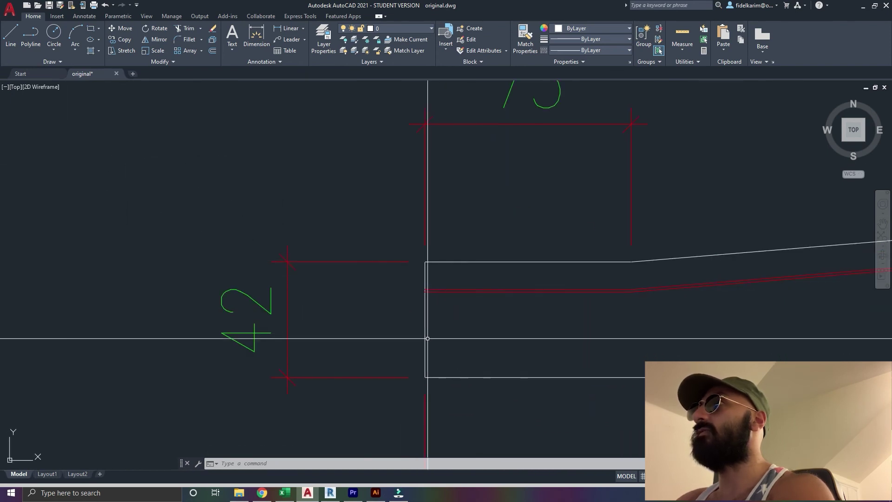
{"action": "scroll", "coordinate": [428, 338], "scroll_direction": "down", "scroll_amount": 4}
{"action": "middle_click_drag", "start_coordinate": [506, 309], "coordinate": [380, 299]}
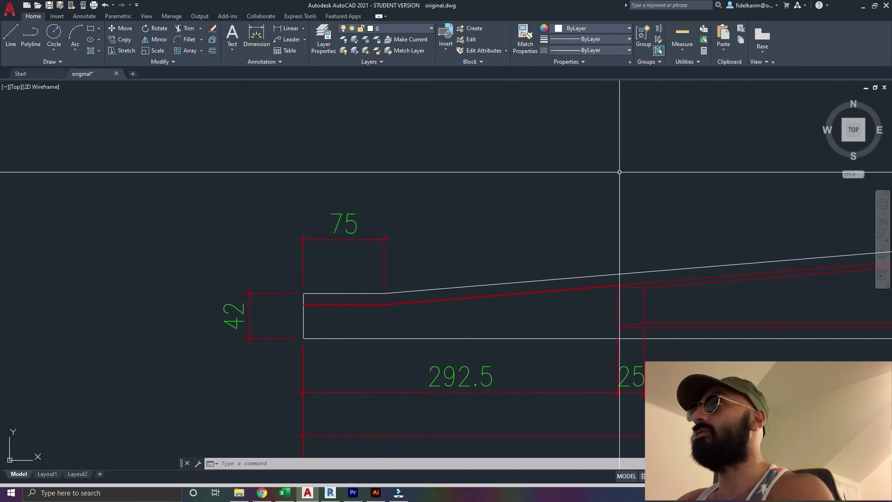
{"action": "middle_click_drag", "start_coordinate": [617, 175], "coordinate": [604, 174]}
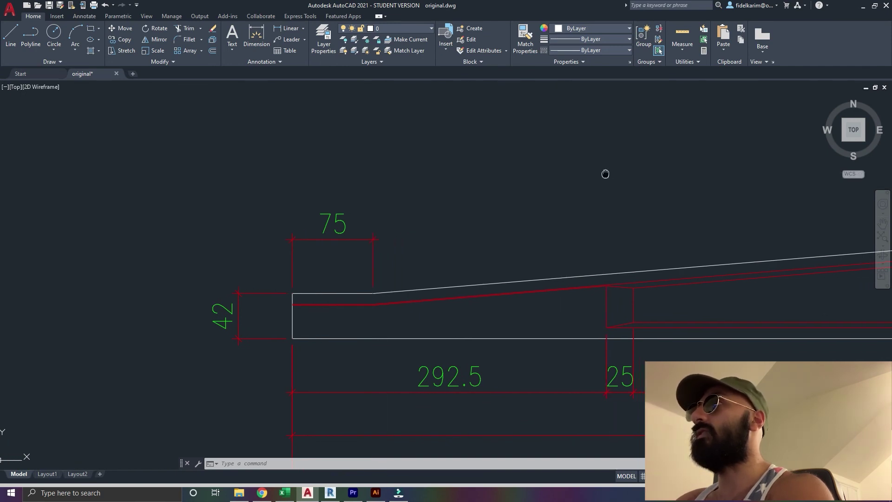
{"action": "scroll", "coordinate": [604, 177], "scroll_direction": "down", "scroll_amount": 2}
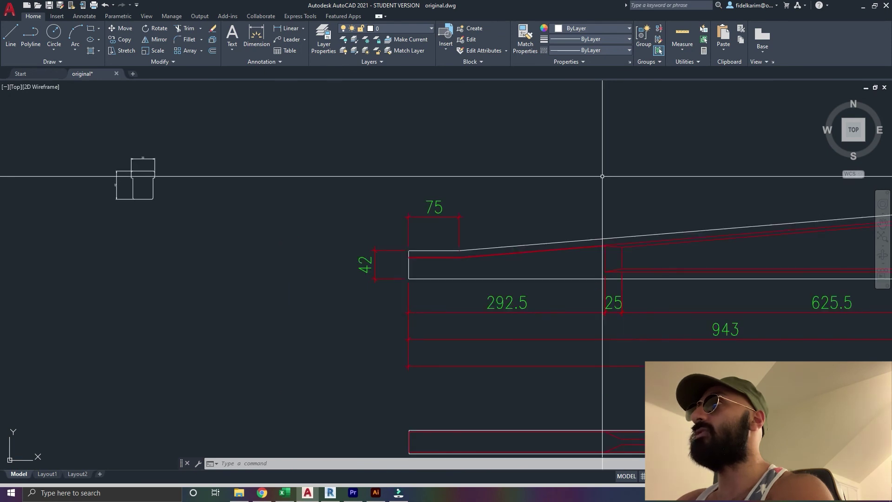
- Examine the I-section profile and its height dimension against the beam elevation at its peak
{"action": "scroll", "coordinate": [363, 247], "scroll_direction": "down", "scroll_amount": 3}
{"action": "scroll", "coordinate": [154, 163], "scroll_direction": "up", "scroll_amount": 2}
{"action": "scroll", "coordinate": [323, 245], "scroll_direction": "up", "scroll_amount": 3}
{"action": "scroll", "coordinate": [323, 251], "scroll_direction": "down", "scroll_amount": 3}
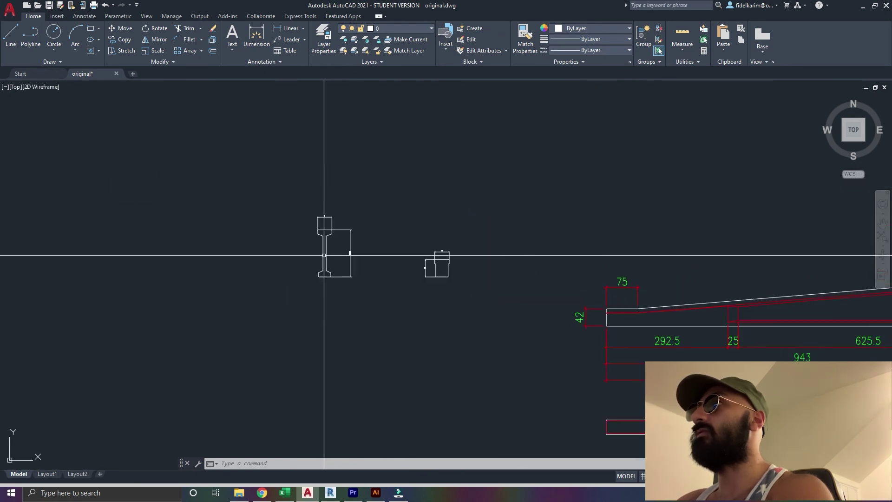
{"action": "scroll", "coordinate": [325, 257], "scroll_direction": "up", "scroll_amount": 6}
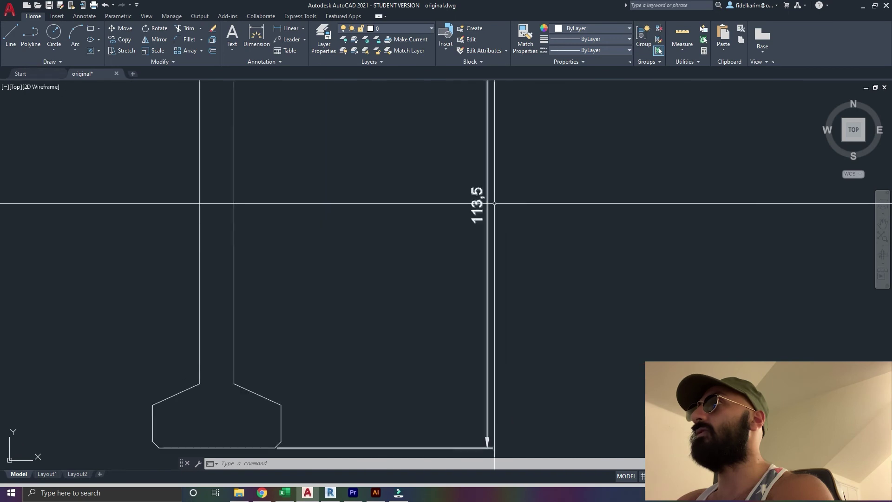
{"action": "scroll", "coordinate": [593, 242], "scroll_direction": "down", "scroll_amount": 5}
{"action": "scroll", "coordinate": [594, 243], "scroll_direction": "down", "scroll_amount": 5}
{"action": "scroll", "coordinate": [549, 278], "scroll_direction": "down", "scroll_amount": 2}
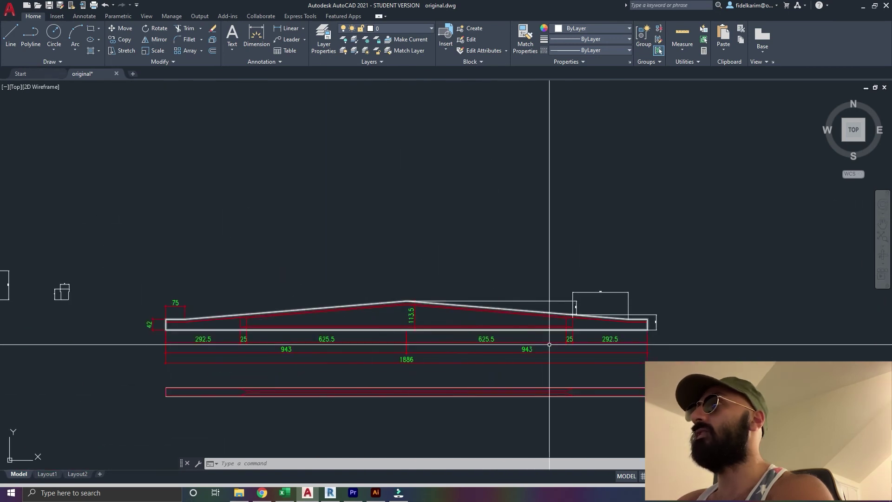
- Compare the central and transition parts of the beam elevation with the I-section and solid end-section profiles
{"action": "scroll", "coordinate": [295, 258], "scroll_direction": "up", "scroll_amount": 7}
{"action": "middle_click_drag", "start_coordinate": [306, 331], "coordinate": [560, 297]}
{"action": "scroll", "coordinate": [534, 260], "scroll_direction": "down", "scroll_amount": 4}
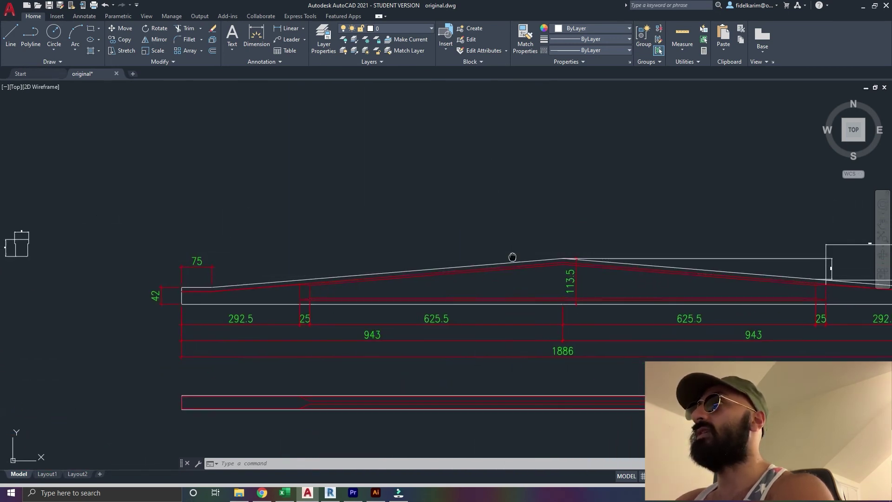
{"action": "mouse_move", "coordinate": [515, 255]}
{"action": "middle_mouse_down"}
{"action": "mouse_move", "coordinate": [634, 265]}
{"action": "mouse_move", "coordinate": [685, 228]}
{"action": "middle_mouse_up"}
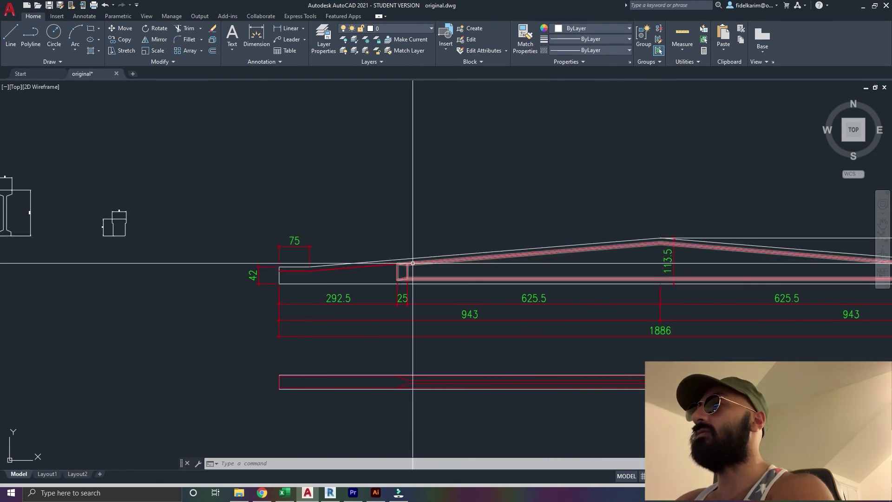
{"action": "middle_click_drag", "start_coordinate": [384, 267], "coordinate": [640, 280]}
{"action": "scroll", "coordinate": [270, 219], "scroll_direction": "up", "scroll_amount": 6}
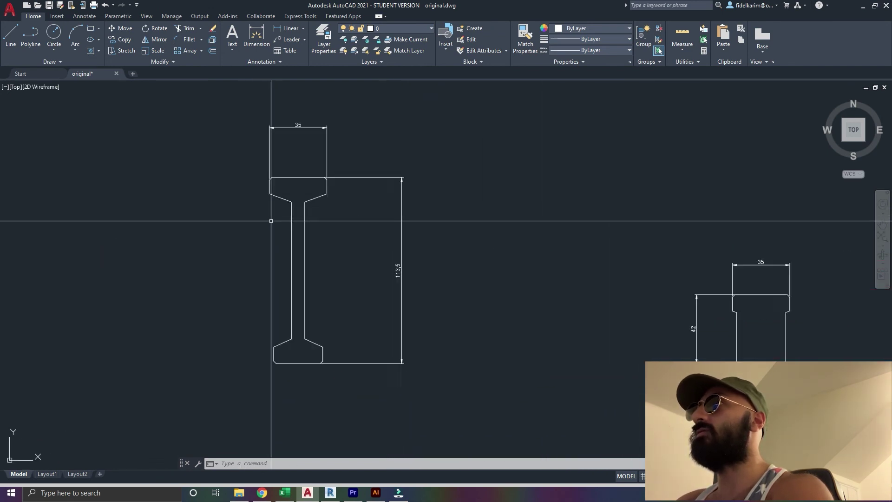
{"action": "scroll", "coordinate": [273, 223], "scroll_direction": "down", "scroll_amount": 4}
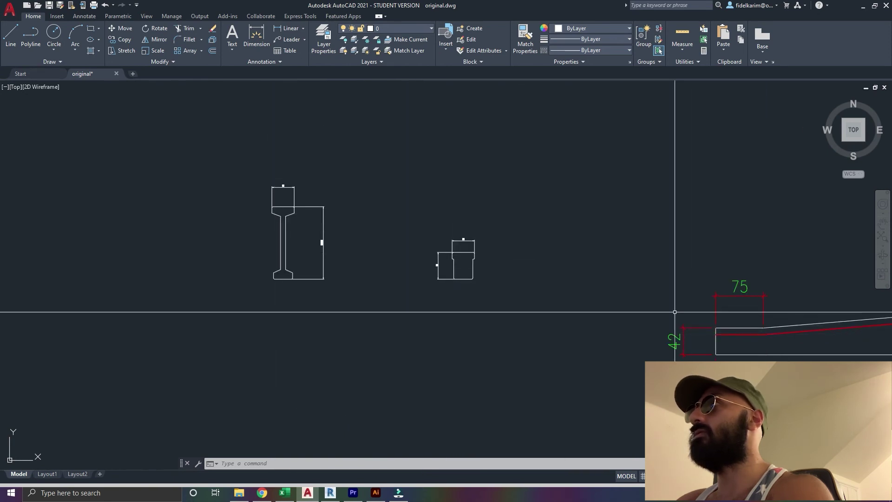
{"action": "middle_click_drag", "start_coordinate": [677, 313], "coordinate": [434, 313]}
{"action": "scroll", "coordinate": [595, 339], "scroll_direction": "down", "scroll_amount": 2}
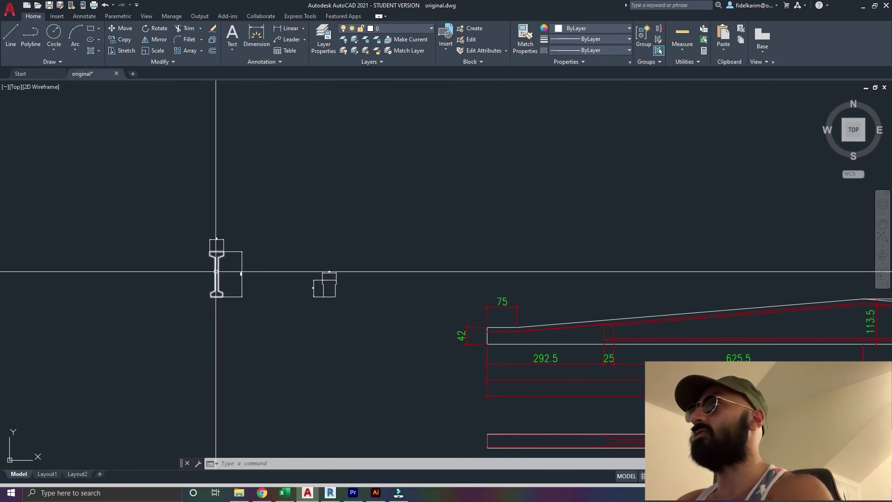
{"action": "scroll", "coordinate": [309, 255], "scroll_direction": "down", "scroll_amount": 2}
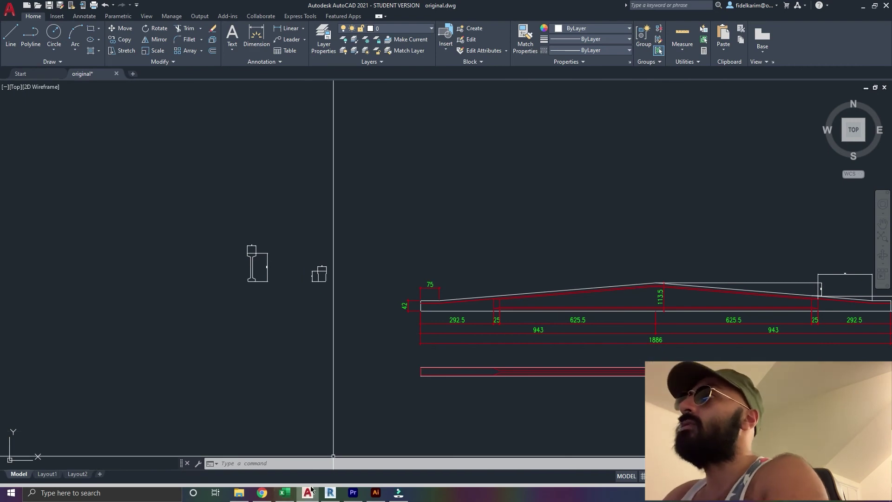
- Switch to Revit, deselect the imported drawing and examine its placement relative to the center reference planes
{"action": "left_click", "coordinate": [330, 493]}
{"action": "scroll", "coordinate": [618, 305], "scroll_direction": "up", "scroll_amount": 3}
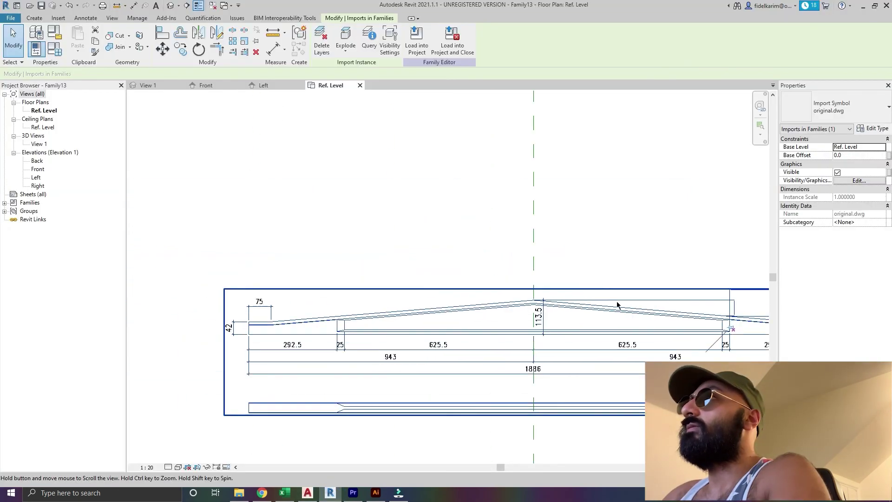
{"action": "left_click", "coordinate": [597, 222]}
{"action": "scroll", "coordinate": [557, 209], "scroll_direction": "down", "scroll_amount": 3}
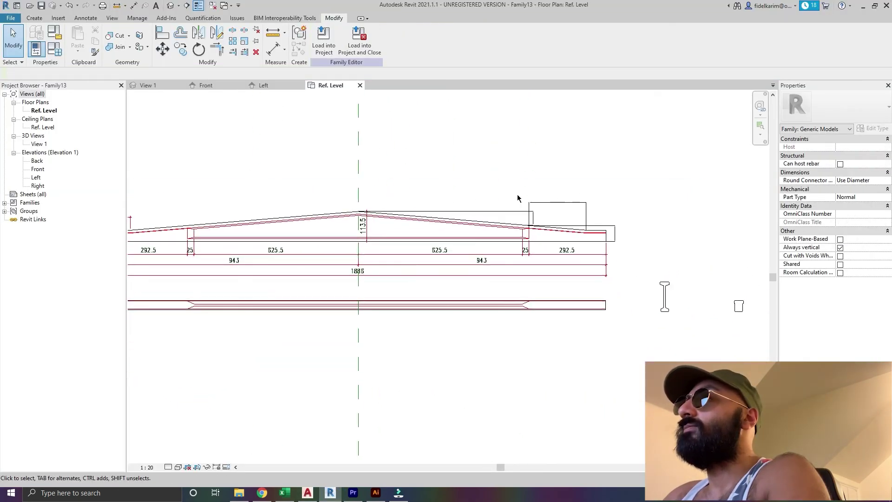
{"action": "scroll", "coordinate": [516, 215], "scroll_direction": "down", "scroll_amount": 3}
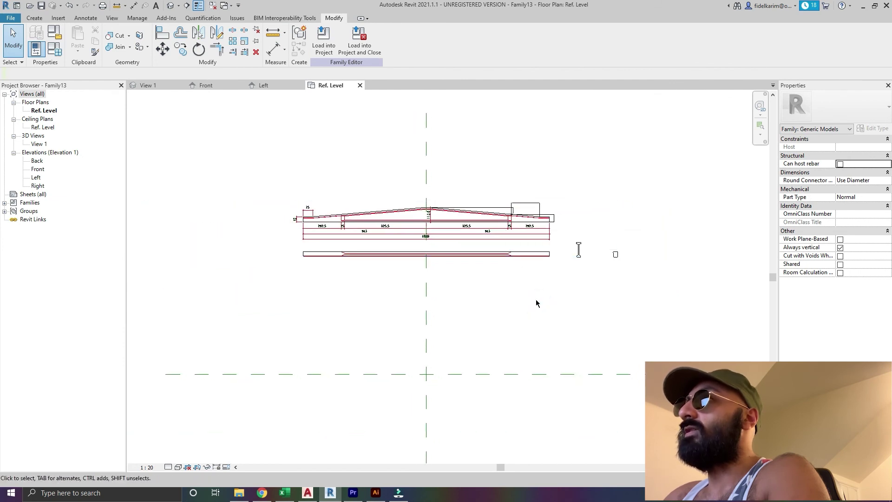
{"action": "mouse_move", "coordinate": [532, 297]}
{"action": "middle_mouse_down"}
{"action": "mouse_move", "coordinate": [576, 222]}
{"action": "mouse_move", "coordinate": [519, 285]}
{"action": "middle_mouse_up"}
{"action": "scroll", "coordinate": [571, 266], "scroll_direction": "up", "scroll_amount": 3}
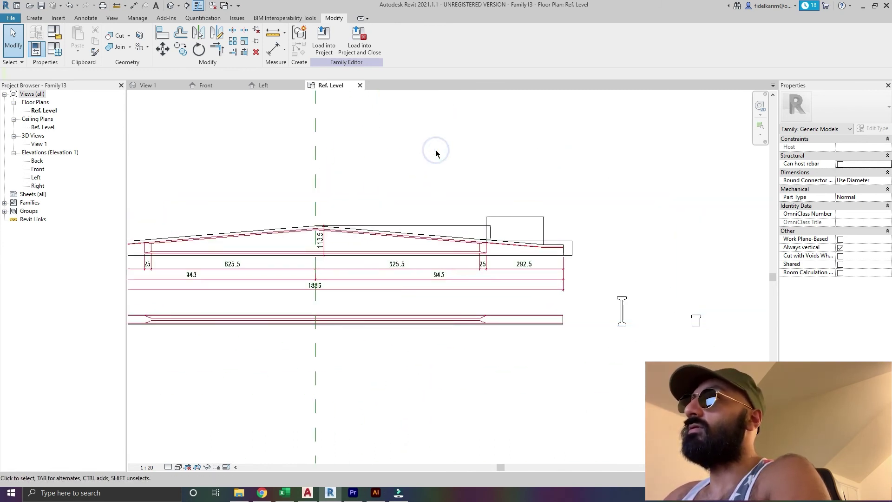
{"action": "mouse_move", "coordinate": [448, 153]}
{"action": "middle_mouse_down"}
{"action": "mouse_move", "coordinate": [430, 167]}
{"action": "mouse_move", "coordinate": [529, 213]}
{"action": "mouse_move", "coordinate": [506, 167]}
{"action": "middle_mouse_up"}
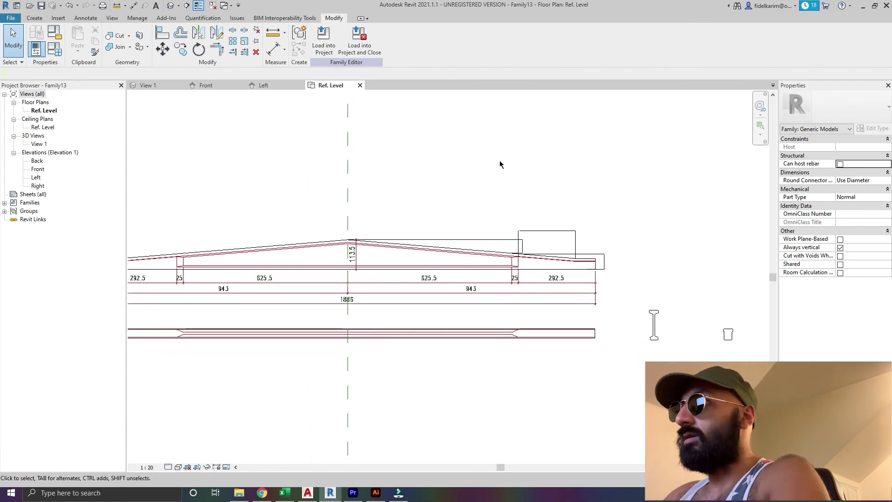
- Place a vertical reference plane to the right of the Center (Left/Right) plane by picking that plane with an offset of 500
{"action": "left_click", "coordinate": [353, 179]}
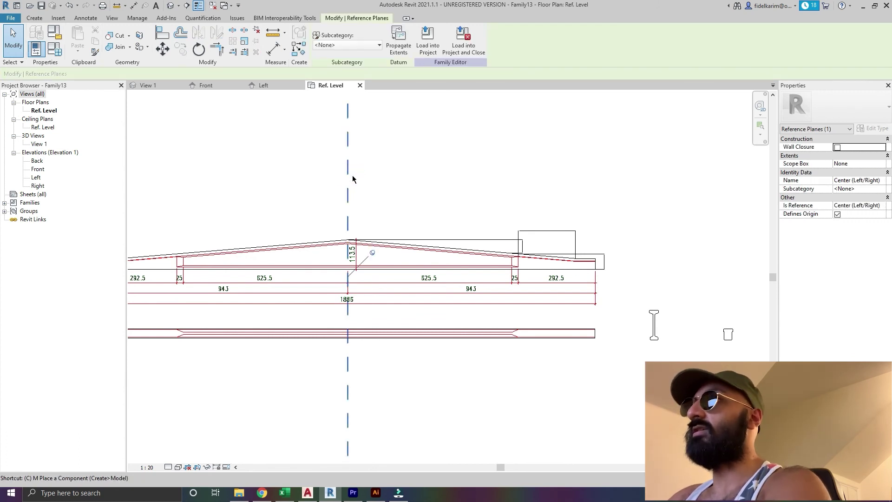
{"action": "key", "text": "r"}
{"action": "key", "text": "p"}
{"action": "left_click", "coordinate": [328, 32]}
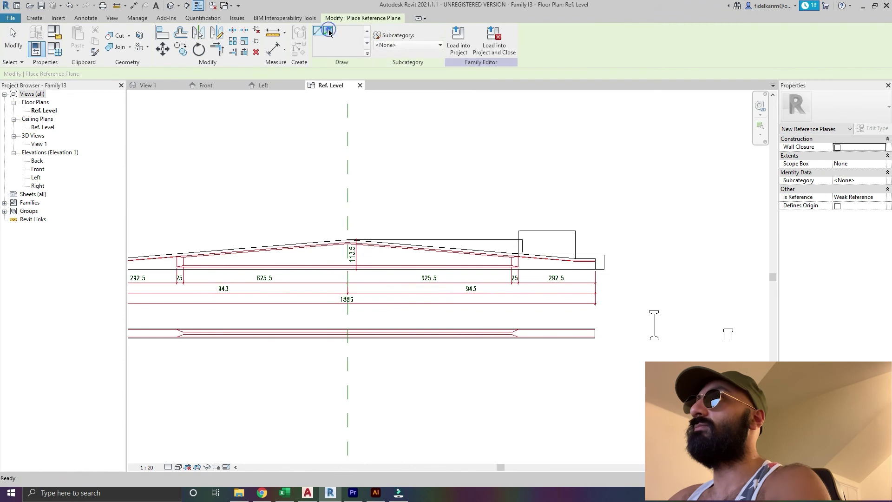
{"action": "left_click", "coordinate": [164, 73]}
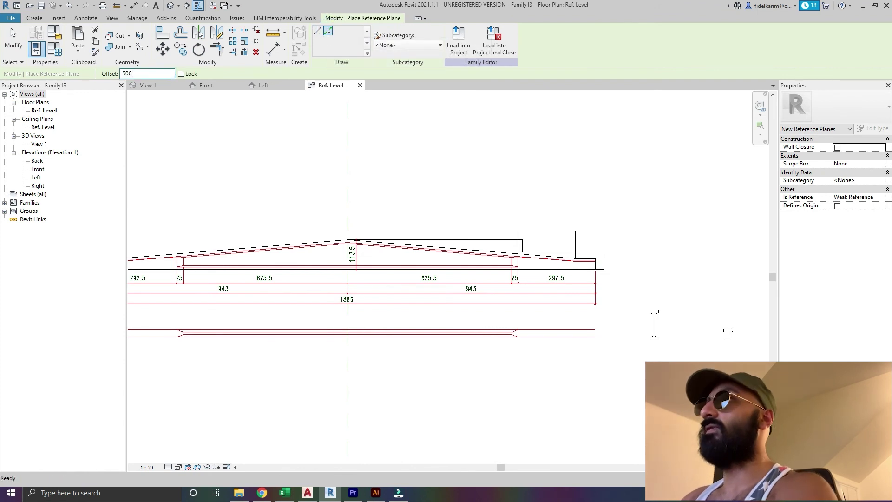
{"action": "scroll", "coordinate": [523, 268], "scroll_direction": "up", "scroll_amount": 1}
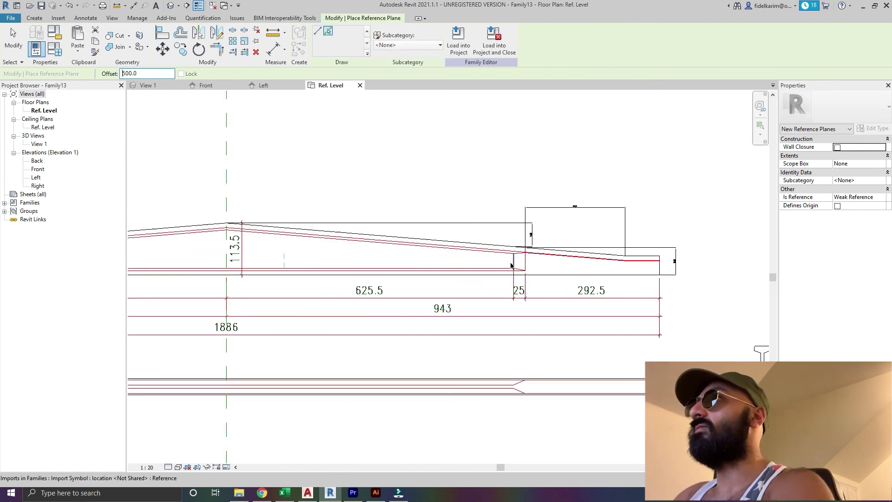
{"action": "scroll", "coordinate": [518, 267], "scroll_direction": "up", "scroll_amount": 1}
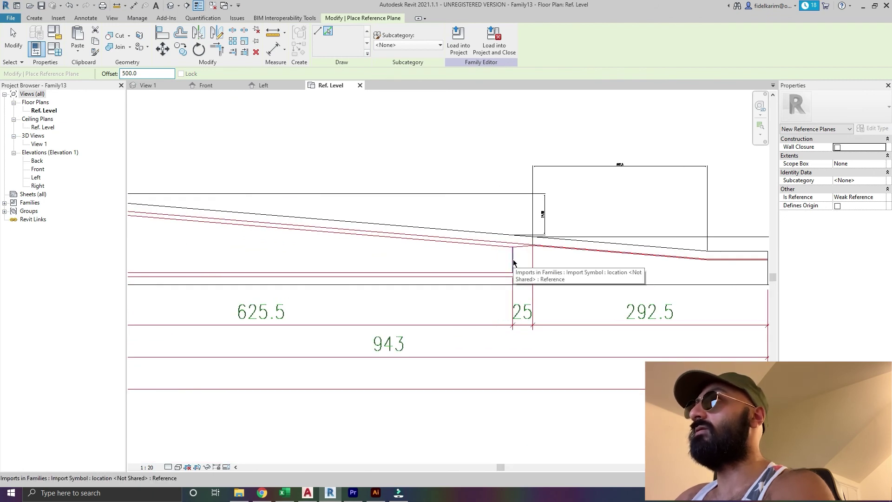
{"action": "scroll", "coordinate": [536, 265], "scroll_direction": "down", "scroll_amount": 1}
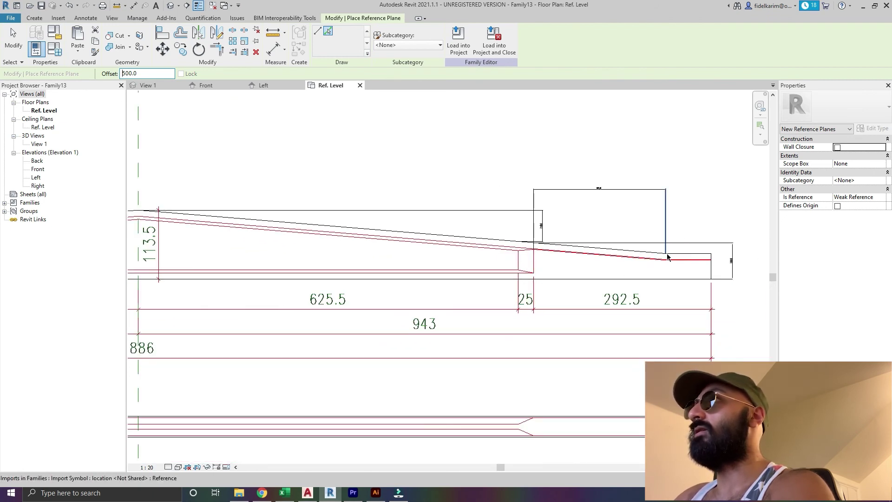
{"action": "scroll", "coordinate": [678, 267], "scroll_direction": "down", "scroll_amount": 2}
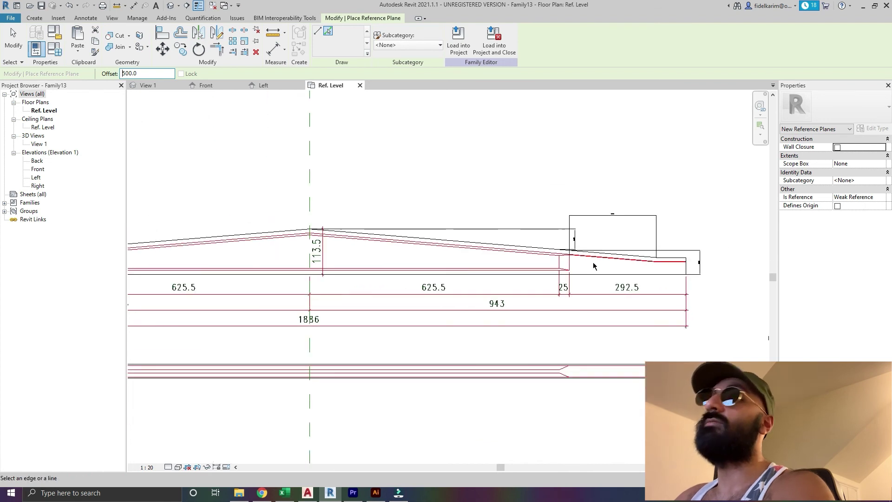
{"action": "left_click", "coordinate": [311, 176]}
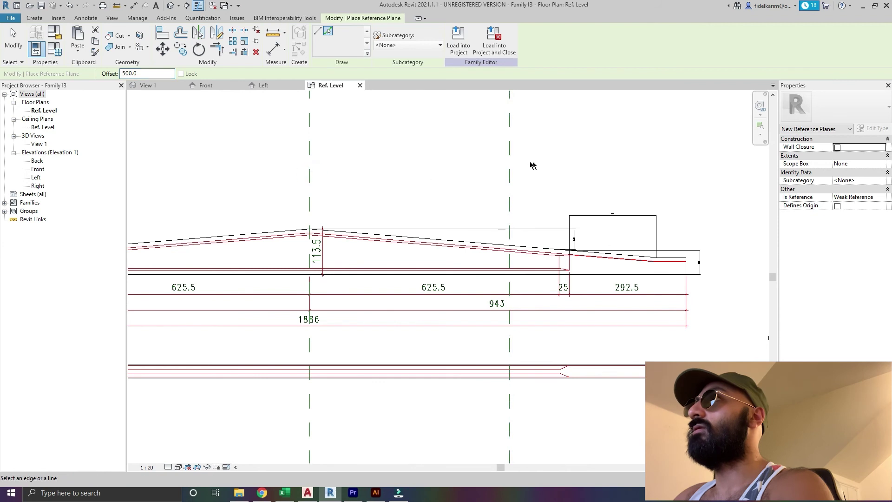
- Add two more vertical reference planes, each offset 500 farther right, and copy the center plane a short distance to its right
{"action": "scroll", "coordinate": [516, 162], "scroll_direction": "down", "scroll_amount": 1}
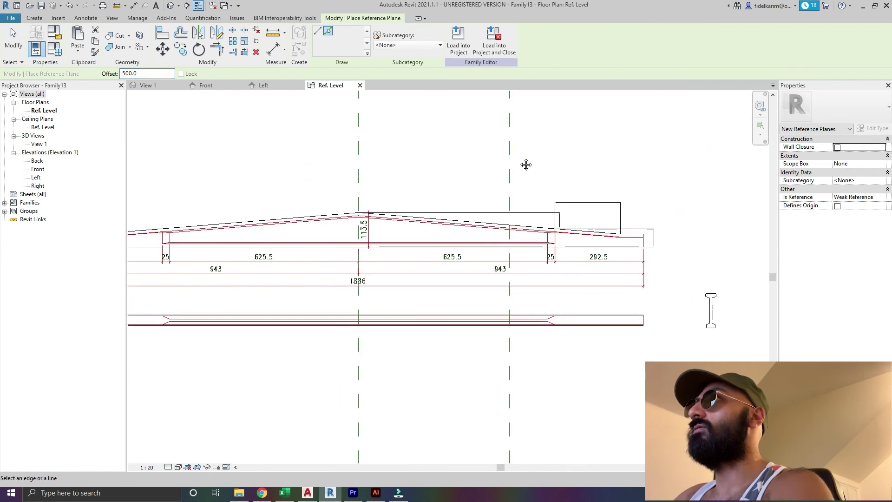
{"action": "left_click", "coordinate": [465, 158]}
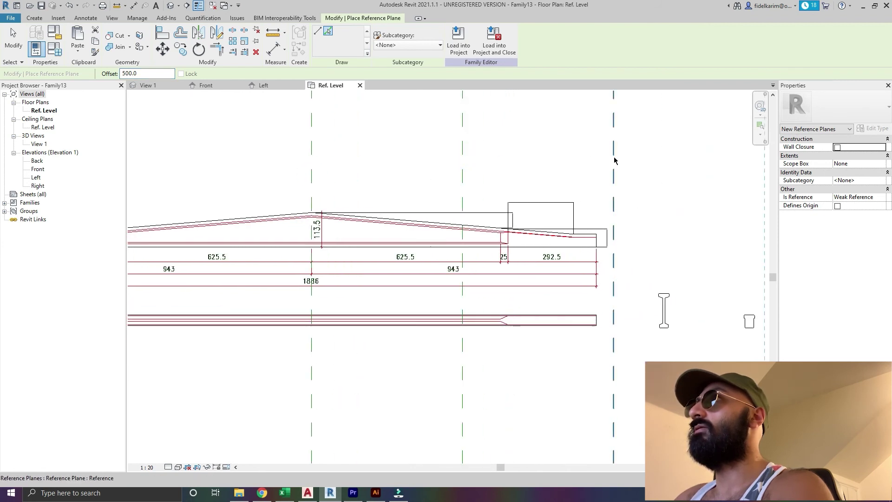
{"action": "key", "text": "Escape"}
{"action": "key", "text": "Escape"}
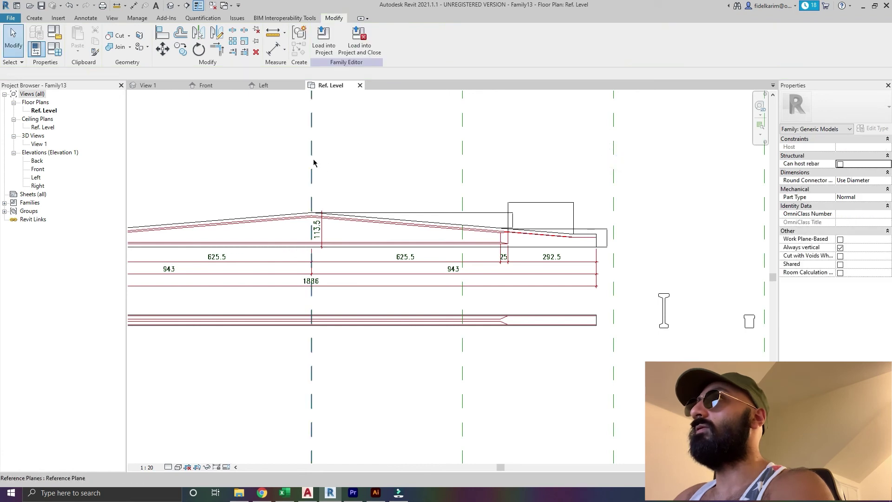
{"action": "left_click_drag", "start_coordinate": [314, 162], "coordinate": [367, 154]}
{"action": "left_click", "coordinate": [529, 135]}
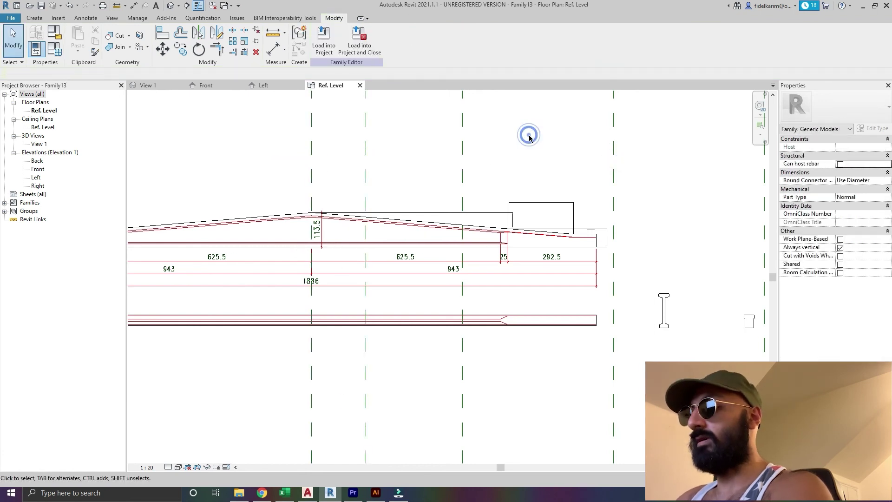
- Align the nearest of the offset reference planes with the right end of the beam elevation
{"action": "key", "text": "l"}
{"action": "scroll", "coordinate": [572, 230], "scroll_direction": "up", "scroll_amount": 1}
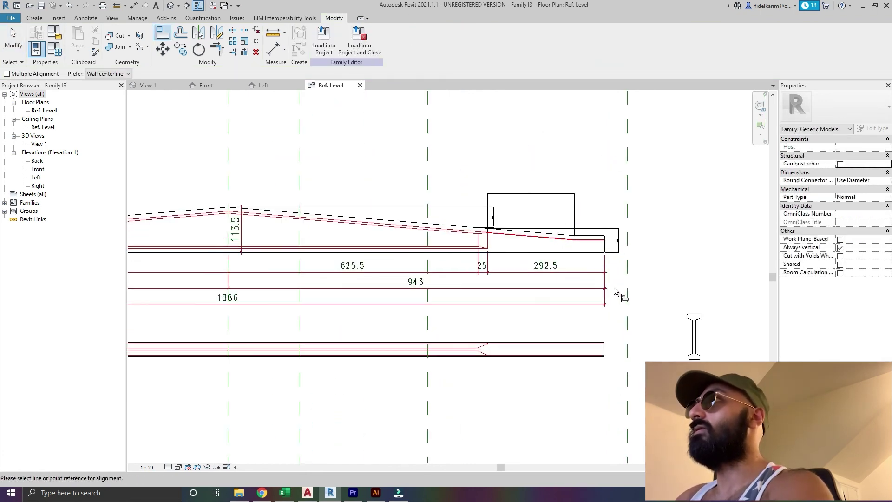
{"action": "left_click", "coordinate": [604, 247]}
{"action": "left_click", "coordinate": [625, 243]}
{"action": "left_click", "coordinate": [480, 145]}
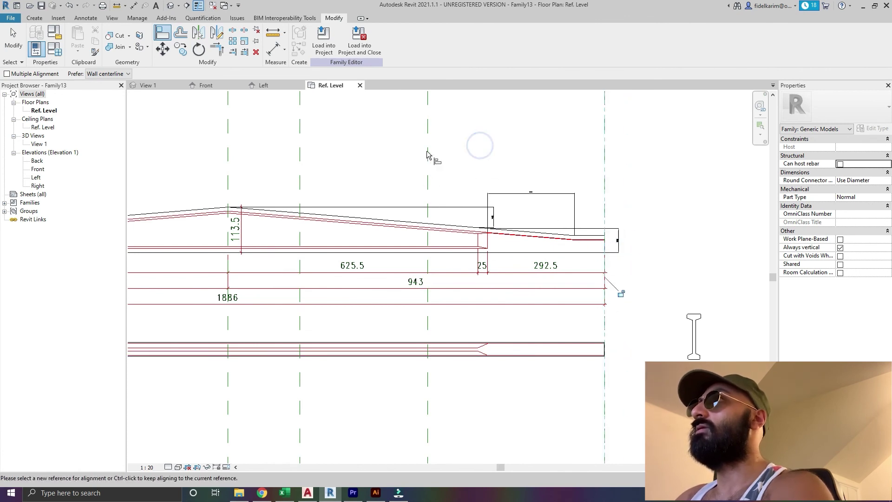
- Align two vertical reference planes with the outer and inner edges of the 25-wide transition in the right half of the beam
{"action": "left_click", "coordinate": [488, 242]}
{"action": "left_click", "coordinate": [423, 168]}
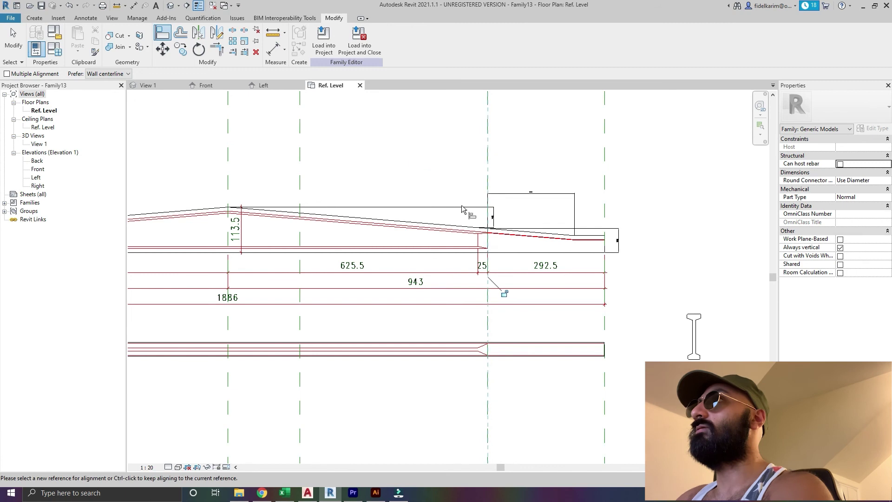
{"action": "left_click", "coordinate": [478, 242]}
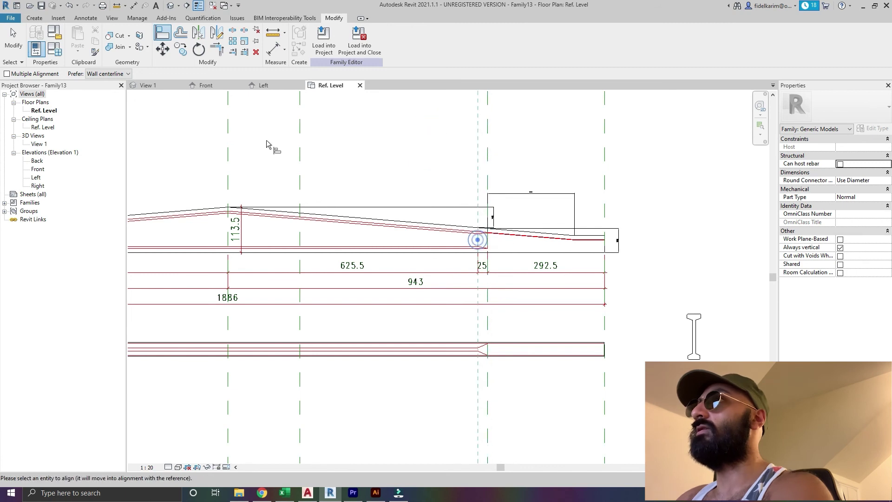
{"action": "left_click", "coordinate": [301, 137]}
{"action": "scroll", "coordinate": [351, 201], "scroll_direction": "down", "scroll_amount": 5}
{"action": "key", "text": "Escape"}
{"action": "key", "text": "Escape"}
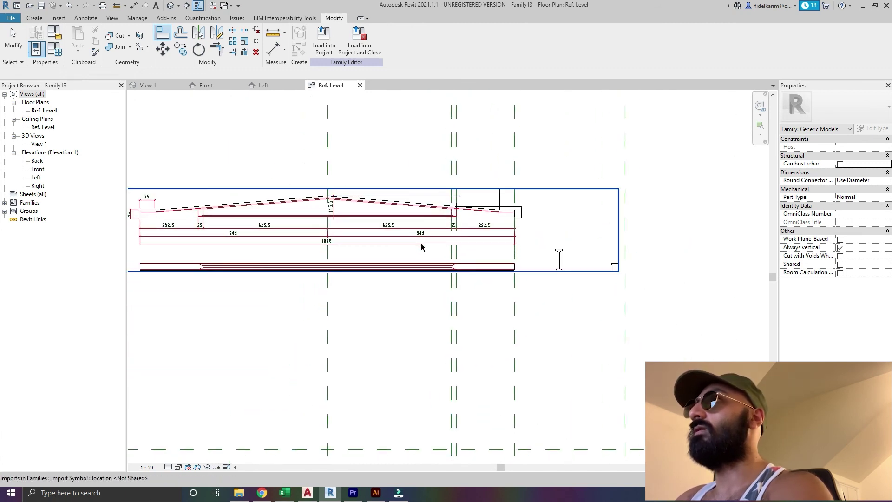
- Align the outermost reference plane with the point where the beam's tapered part meets the flat right end block
{"action": "mouse_move", "coordinate": [445, 158]}
{"action": "middle_mouse_down"}
{"action": "mouse_move", "coordinate": [466, 223]}
{"action": "mouse_move", "coordinate": [446, 210]}
{"action": "middle_mouse_up"}
{"action": "scroll", "coordinate": [490, 243], "scroll_direction": "down", "scroll_amount": 1}
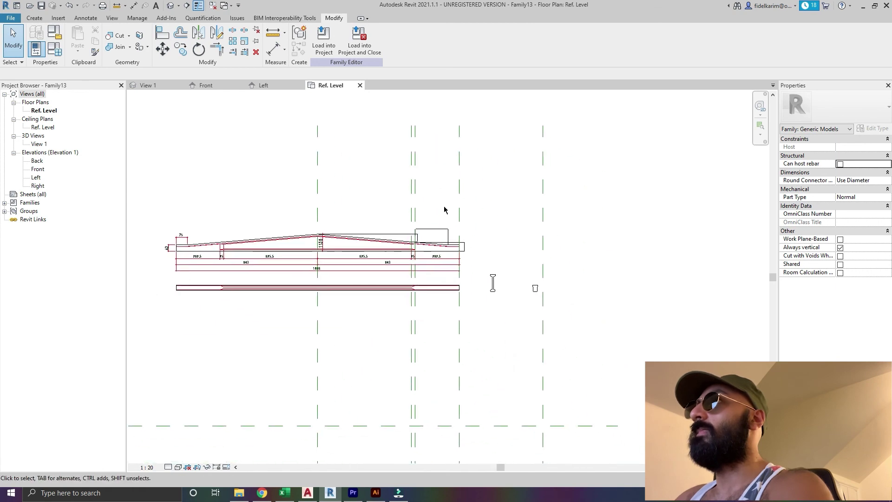
{"action": "scroll", "coordinate": [436, 219], "scroll_direction": "up", "scroll_amount": 2}
{"action": "scroll", "coordinate": [436, 219], "scroll_direction": "up", "scroll_amount": 3}
{"action": "middle_click_drag", "start_coordinate": [576, 300], "coordinate": [604, 353]}
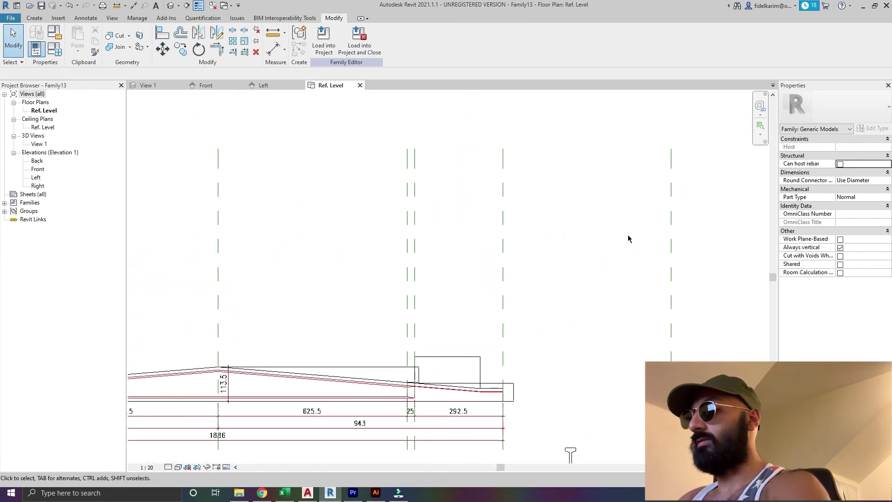
{"action": "key", "text": "a"}
{"action": "key", "text": "l"}
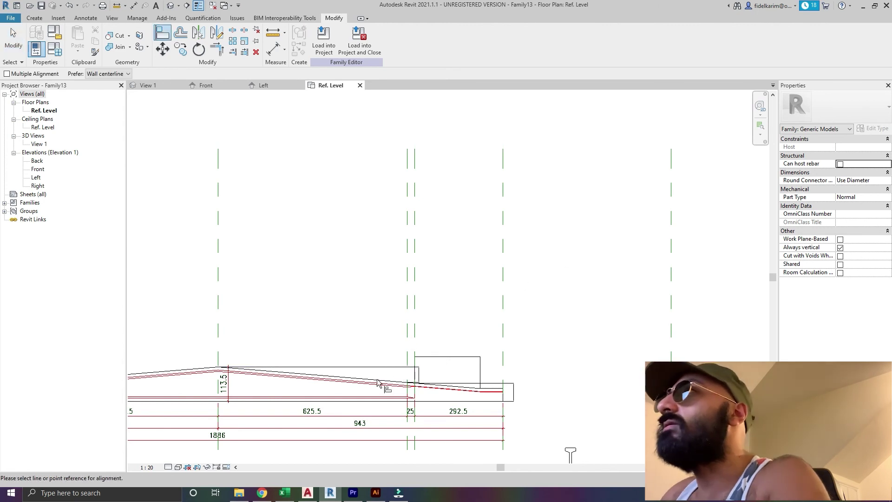
{"action": "middle_click_drag", "start_coordinate": [377, 383], "coordinate": [343, 377]}
{"action": "scroll", "coordinate": [342, 381], "scroll_direction": "up", "scroll_amount": 1}
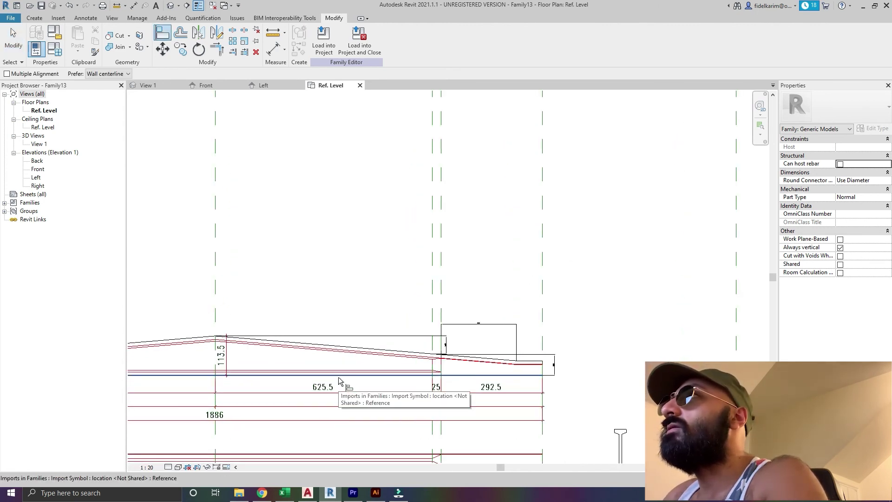
{"action": "scroll", "coordinate": [514, 368], "scroll_direction": "up", "scroll_amount": 6}
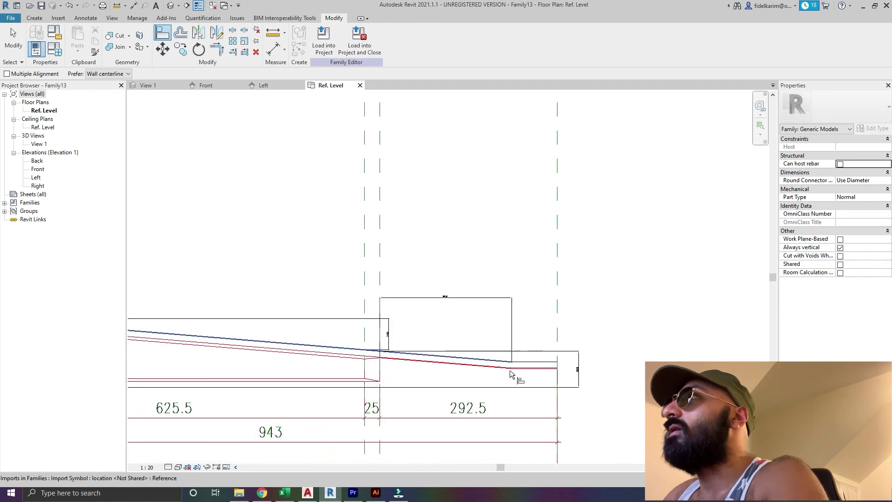
{"action": "scroll", "coordinate": [512, 355], "scroll_direction": "down", "scroll_amount": 5}
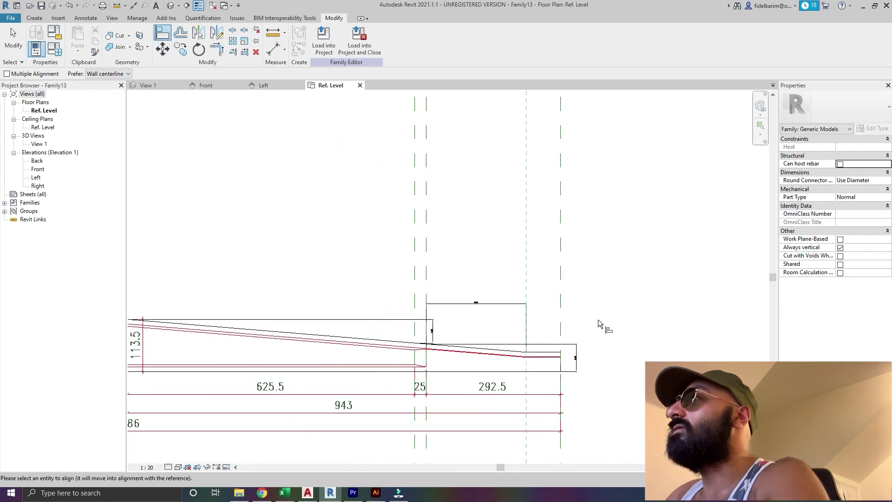
{"action": "left_click", "coordinate": [541, 300]}
{"action": "scroll", "coordinate": [348, 365], "scroll_direction": "up", "scroll_amount": 2}
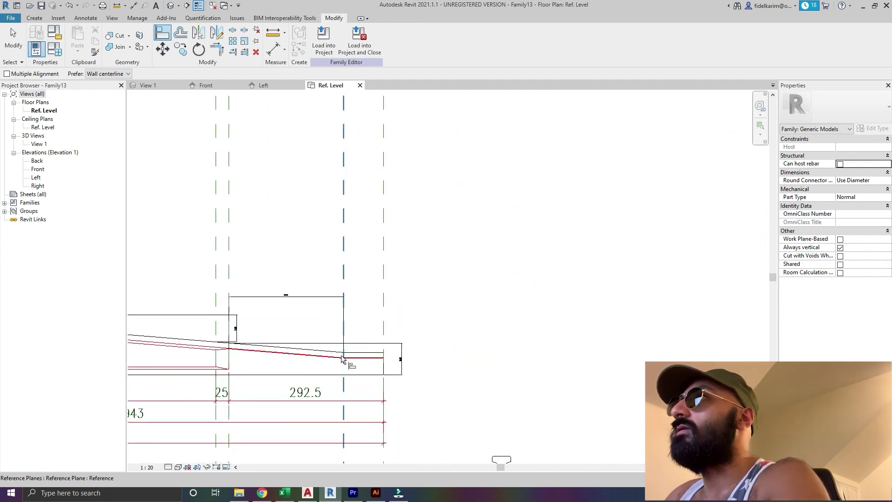
{"action": "key", "text": "Escape"}
{"action": "key", "text": "Escape"}
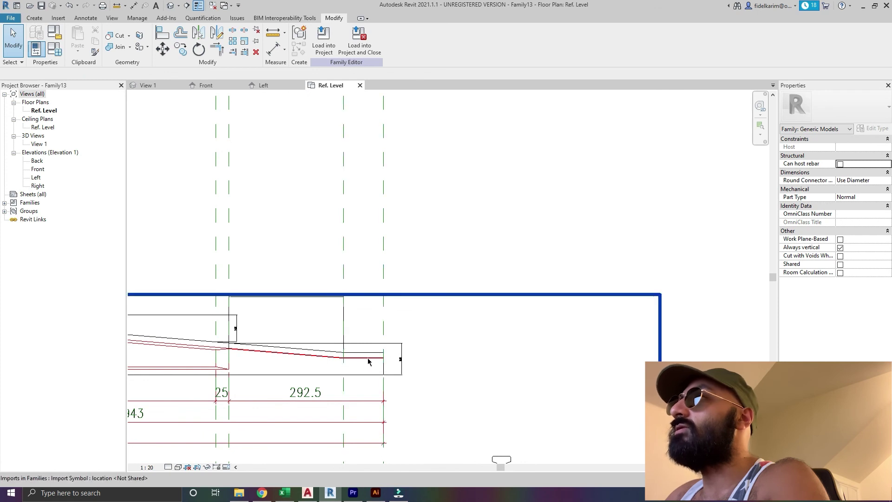
- Examine the reference planes in the right half of the beam against the elevation, plan drawing and horizontal center plane
{"action": "middle_click_drag", "start_coordinate": [357, 359], "coordinate": [437, 356]}
{"action": "scroll", "coordinate": [437, 355], "scroll_direction": "up", "scroll_amount": 2}
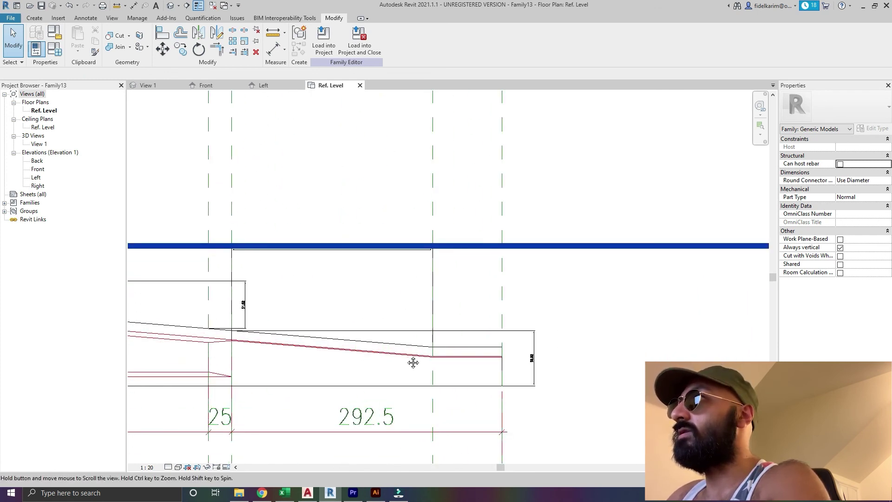
{"action": "middle_click_drag", "start_coordinate": [413, 362], "coordinate": [527, 367]}
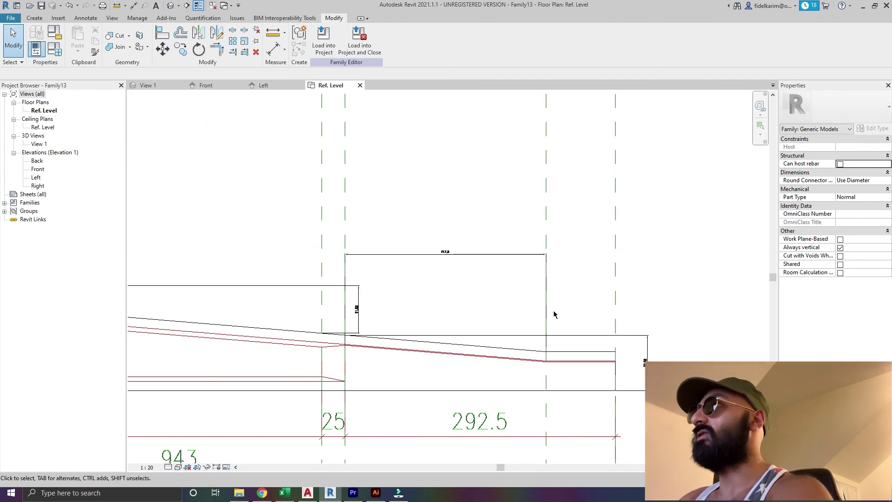
{"action": "scroll", "coordinate": [578, 311], "scroll_direction": "down", "scroll_amount": 1}
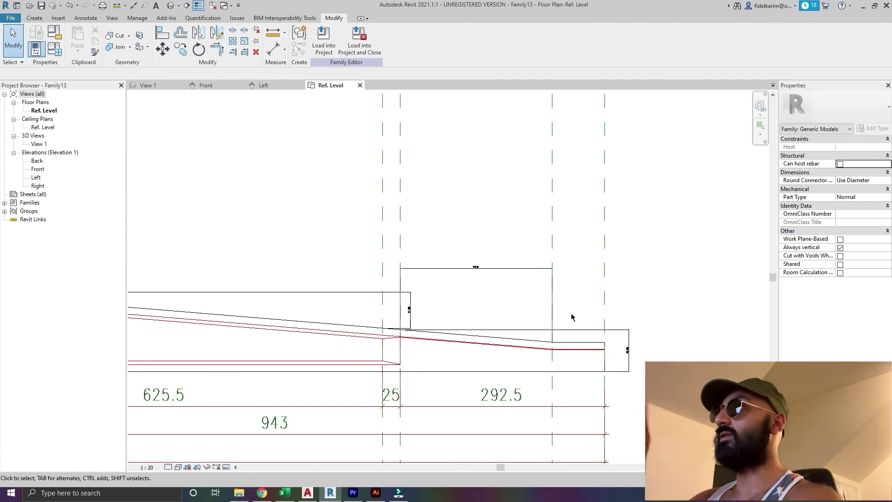
{"action": "scroll", "coordinate": [608, 339], "scroll_direction": "down", "scroll_amount": 4}
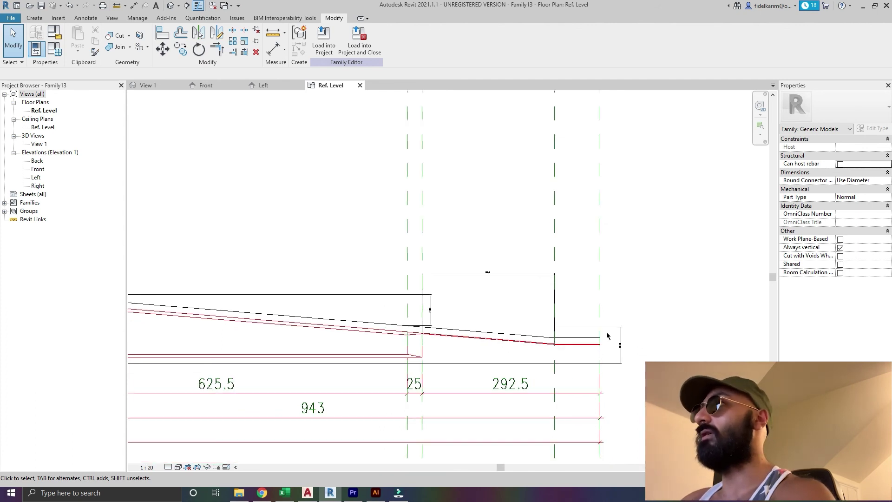
{"action": "middle_click_drag", "start_coordinate": [617, 445], "coordinate": [617, 306]}
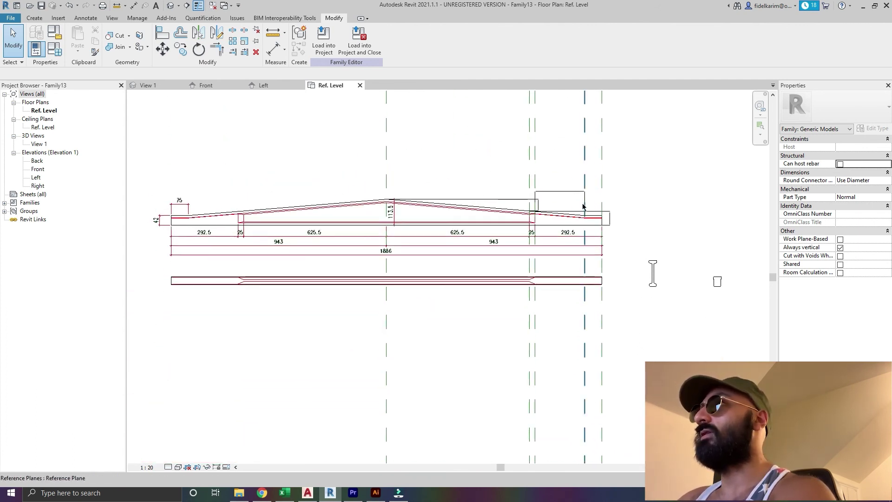
{"action": "scroll", "coordinate": [568, 242], "scroll_direction": "down", "scroll_amount": 2}
{"action": "middle_click_drag", "start_coordinate": [568, 242], "coordinate": [612, 136]}
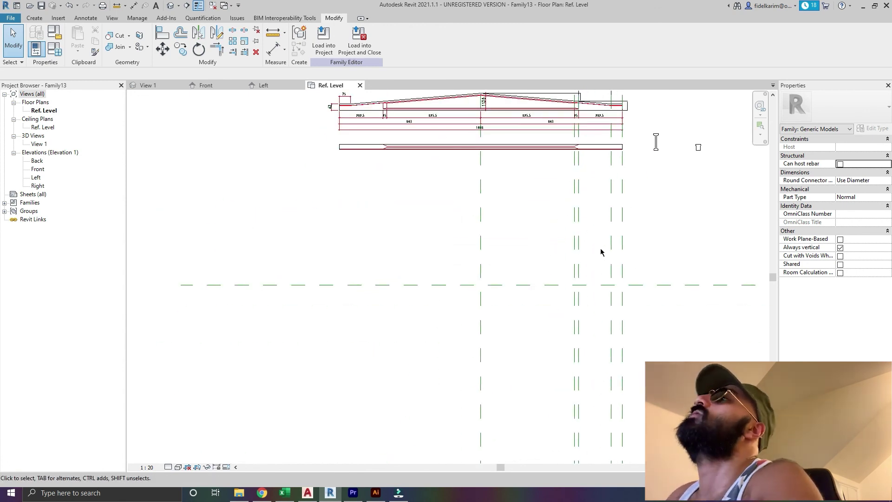
{"action": "middle_click_drag", "start_coordinate": [545, 271], "coordinate": [474, 291]}
{"action": "scroll", "coordinate": [450, 274], "scroll_direction": "up", "scroll_amount": 2}
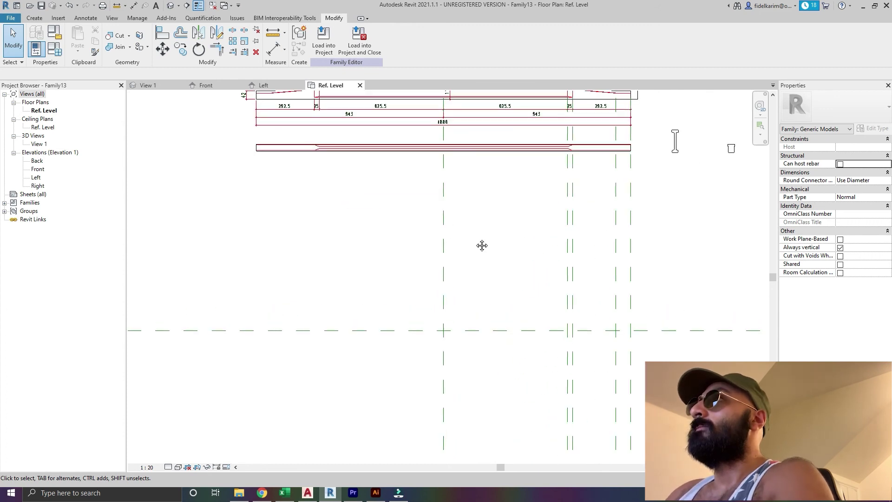
{"action": "middle_click_drag", "start_coordinate": [481, 245], "coordinate": [435, 287]}
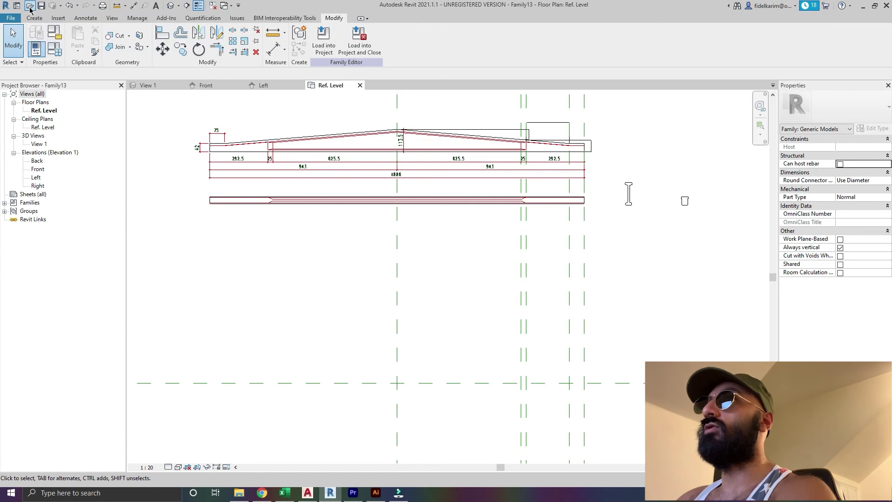
- Create a new family from the Metric Profile template
{"action": "left_click", "coordinate": [11, 18]}
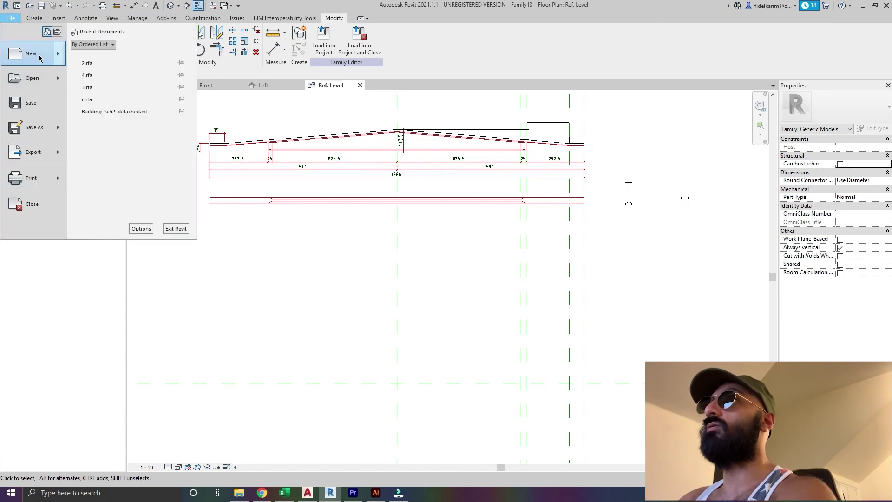
{"action": "mouse_move", "coordinate": [21, 53]}
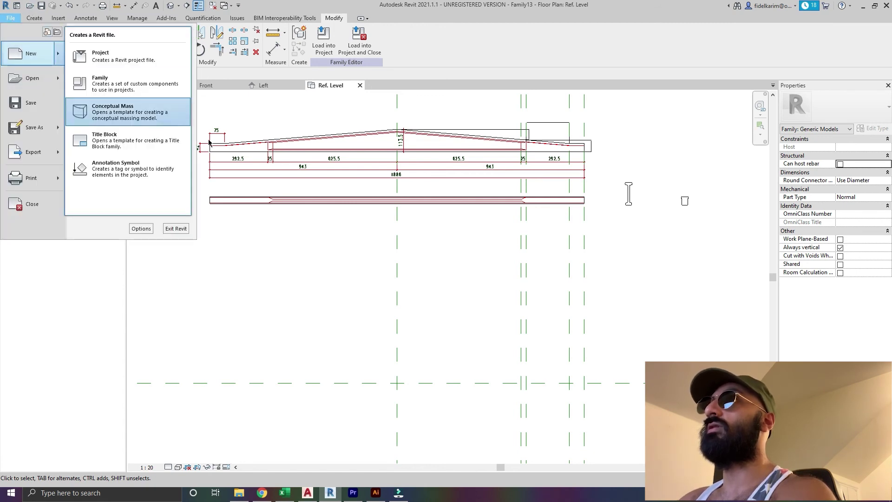
{"action": "left_click", "coordinate": [160, 93]}
{"action": "scroll", "coordinate": [391, 278], "scroll_direction": "down", "scroll_amount": 5}
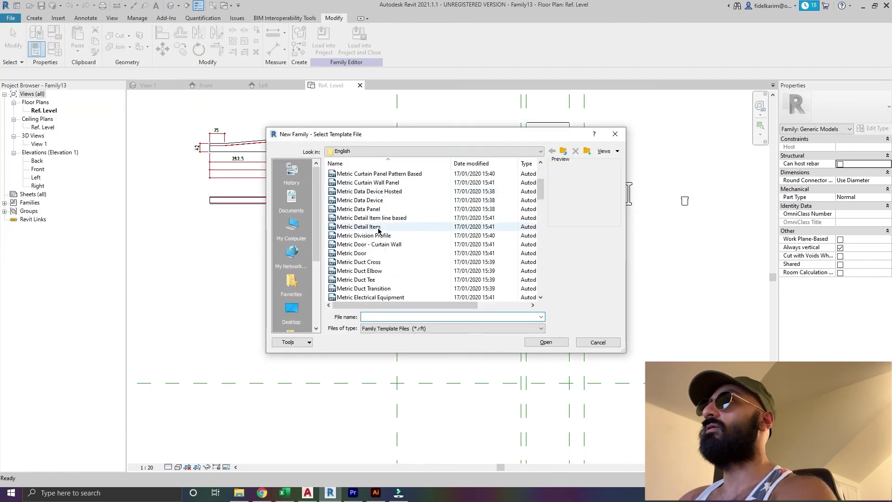
{"action": "scroll", "coordinate": [392, 278], "scroll_direction": "down", "scroll_amount": 6}
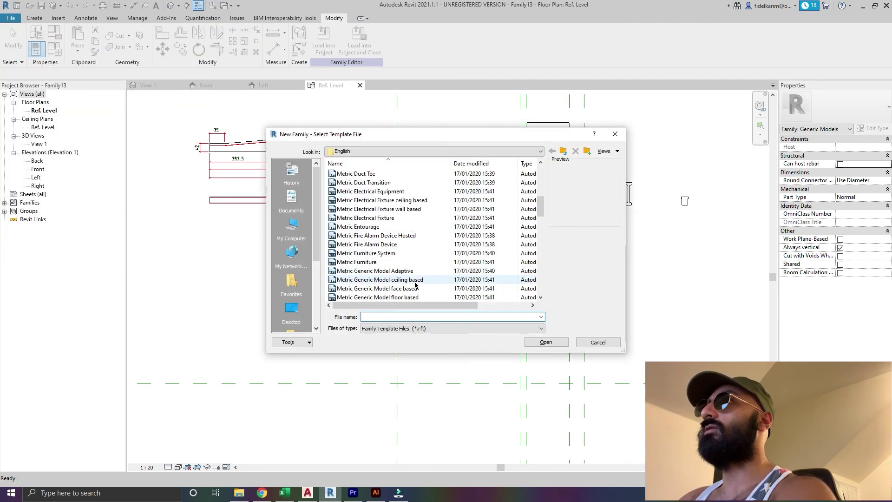
{"action": "scroll", "coordinate": [408, 281], "scroll_direction": "down", "scroll_amount": 3}
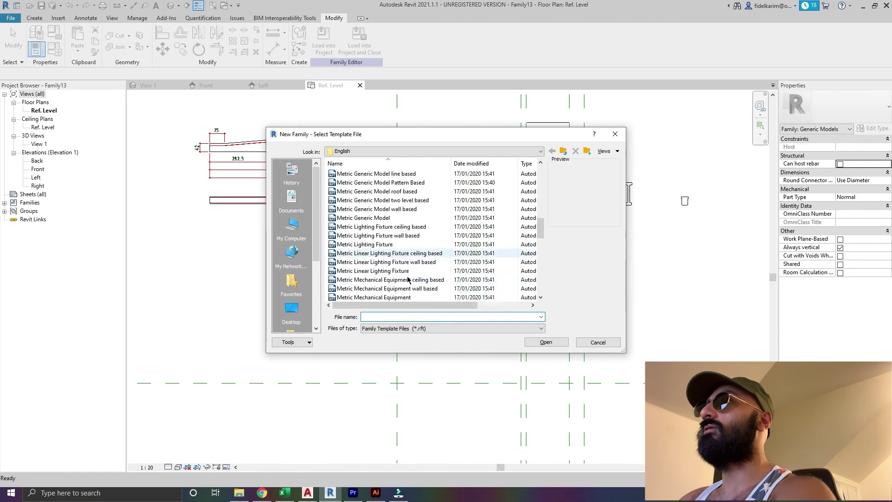
{"action": "scroll", "coordinate": [393, 288], "scroll_direction": "down", "scroll_amount": 1}
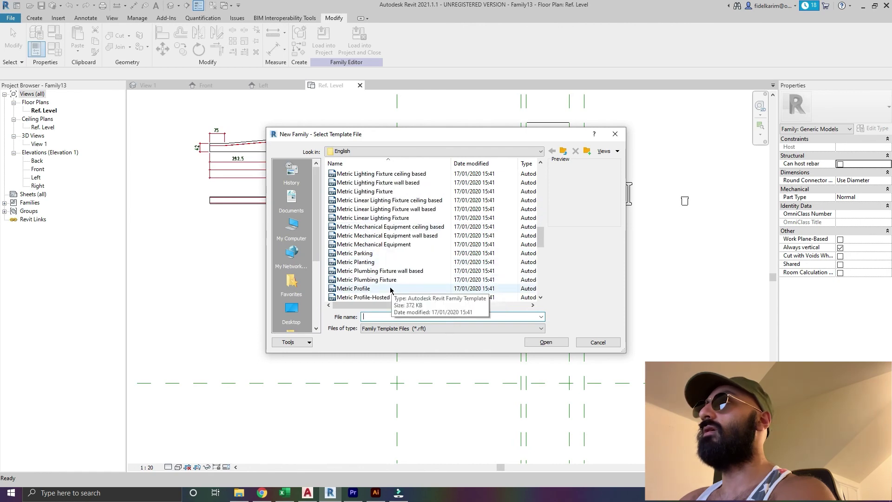
{"action": "left_click", "coordinate": [390, 288]}
{"action": "left_click", "coordinate": [552, 344]}
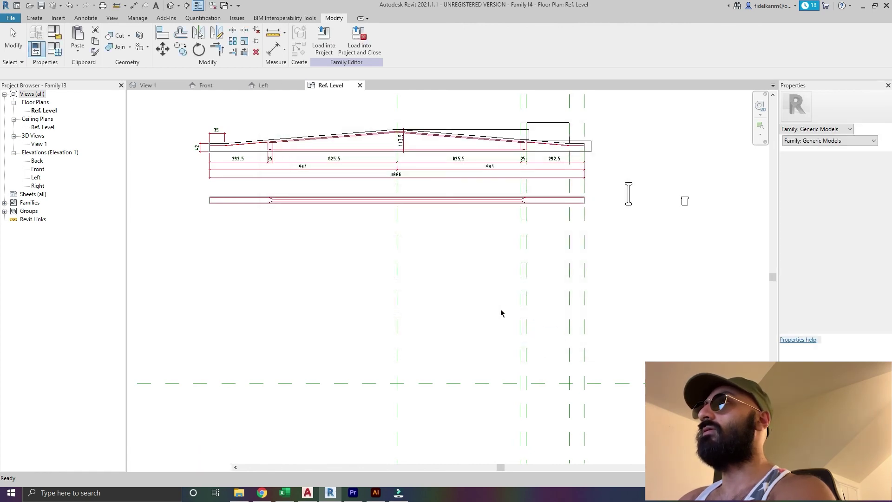
{"action": "scroll", "coordinate": [446, 268], "scroll_direction": "up", "scroll_amount": 2}
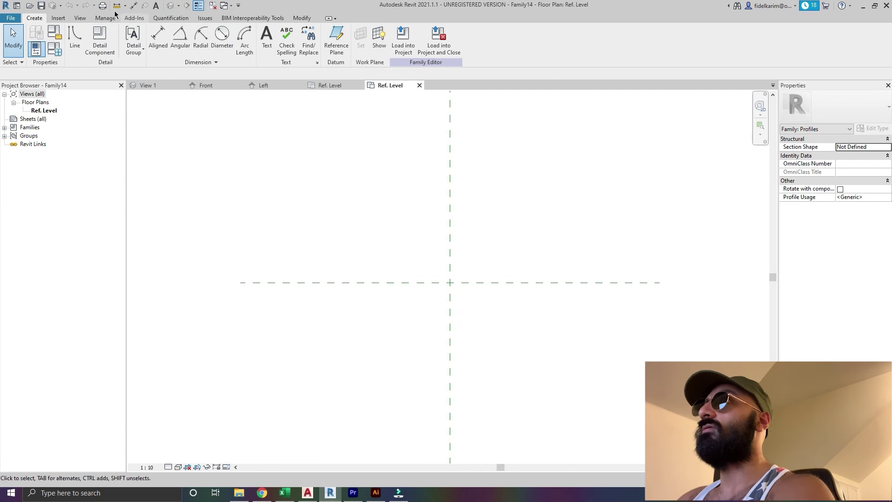
- Import the CAD drawing original.dwg into the profile family and move it close to the reference planes
{"action": "left_click", "coordinate": [59, 18]}
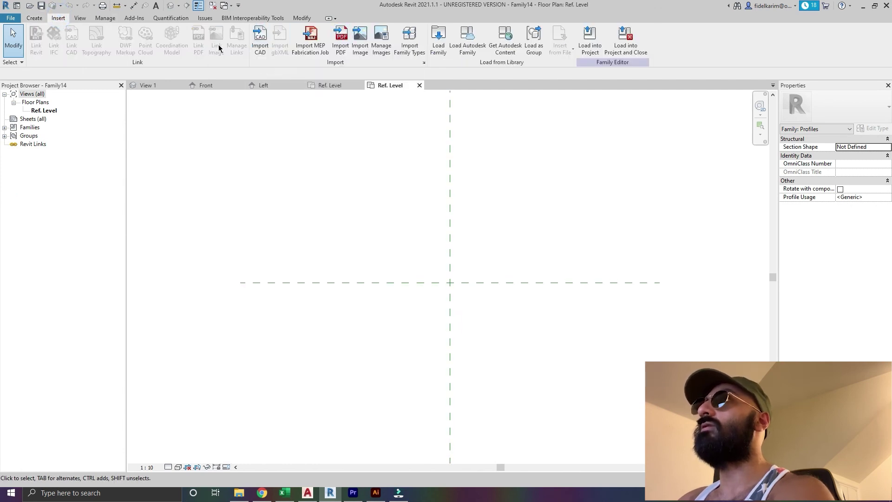
{"action": "left_click", "coordinate": [253, 39]}
{"action": "double_click", "coordinate": [363, 223]}
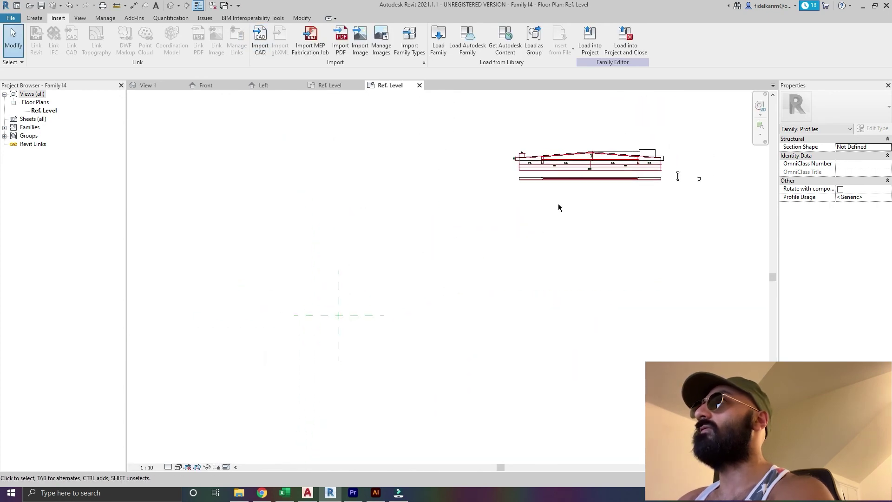
{"action": "left_click_drag", "start_coordinate": [629, 139], "coordinate": [172, 314]}
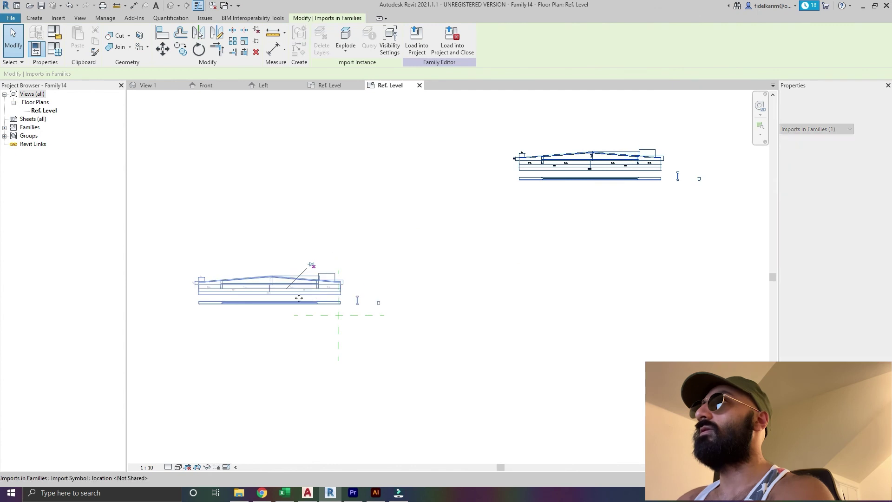
- Move the imported drawing so the I-section's bottom-edge midpoint sits on the intersection of the two reference planes
{"action": "scroll", "coordinate": [364, 312], "scroll_direction": "up", "scroll_amount": 5}
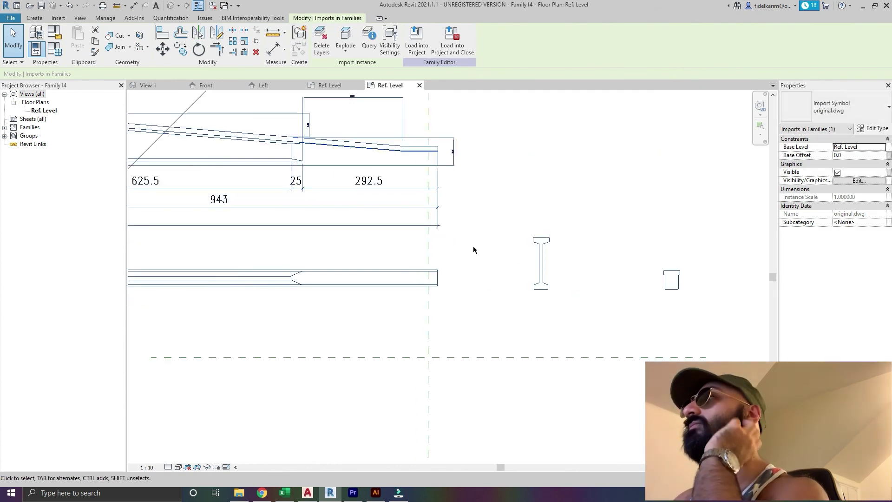
{"action": "middle_click_drag", "start_coordinate": [475, 245], "coordinate": [457, 255]}
{"action": "left_click", "coordinate": [527, 258]}
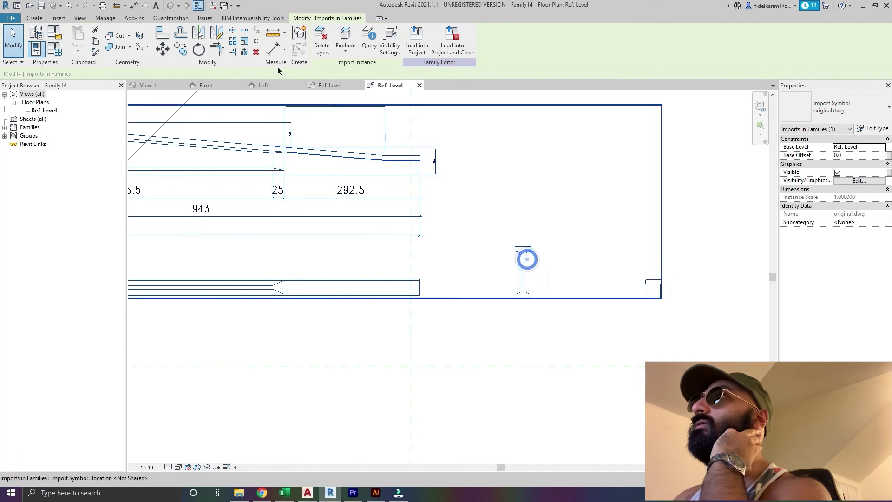
{"action": "left_click", "coordinate": [162, 48]}
{"action": "scroll", "coordinate": [534, 304], "scroll_direction": "up", "scroll_amount": 2}
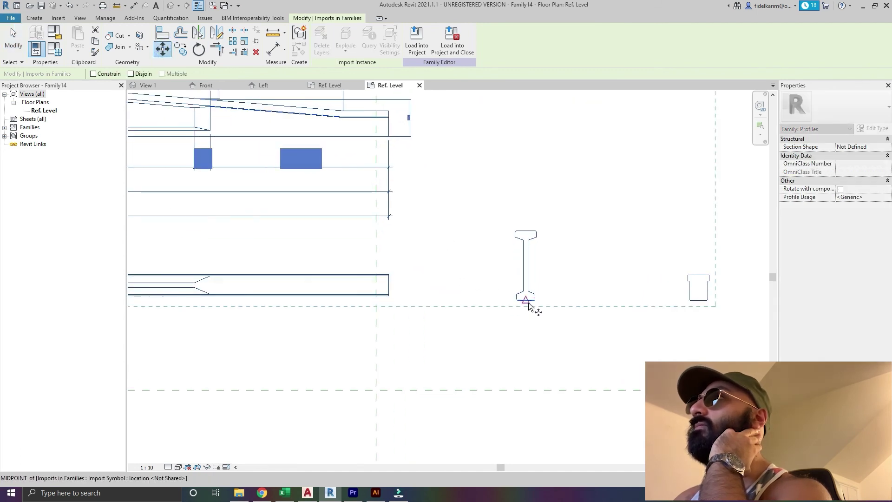
{"action": "left_click", "coordinate": [528, 304]}
{"action": "middle_click_drag", "start_coordinate": [528, 304], "coordinate": [562, 203]}
{"action": "left_click", "coordinate": [410, 289]}
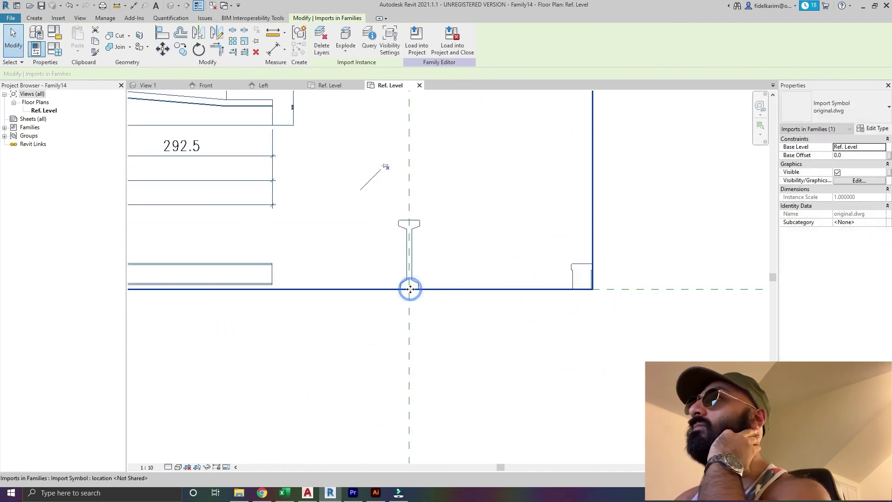
{"action": "left_click", "coordinate": [456, 225]}
- Trace the I-section's bottom edge and the left side of its bottom flange with profile lines picked from the drawing
{"action": "scroll", "coordinate": [422, 233], "scroll_direction": "up", "scroll_amount": 4}
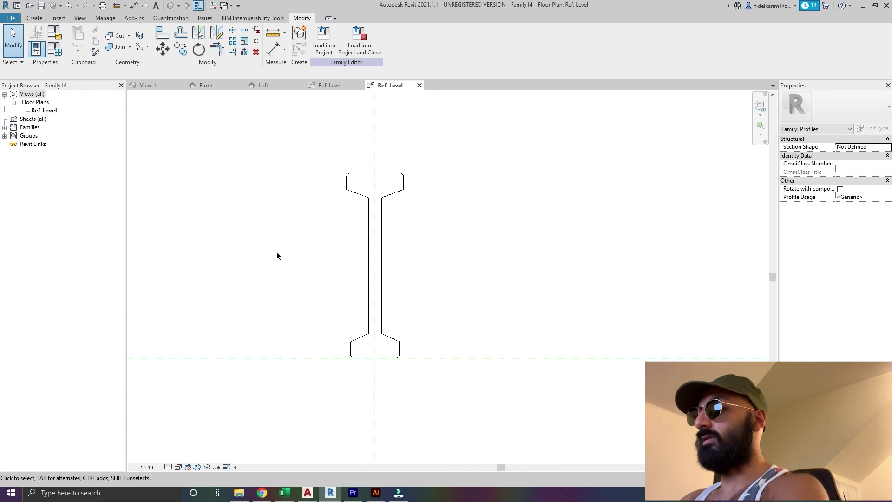
{"action": "key", "text": "l"}
{"action": "key", "text": "i"}
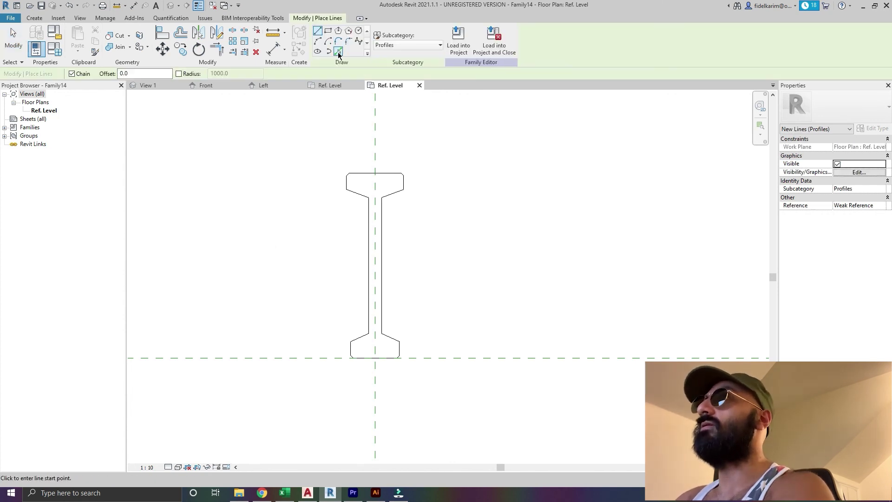
{"action": "left_click", "coordinate": [338, 52]}
{"action": "scroll", "coordinate": [362, 367], "scroll_direction": "up", "scroll_amount": 3}
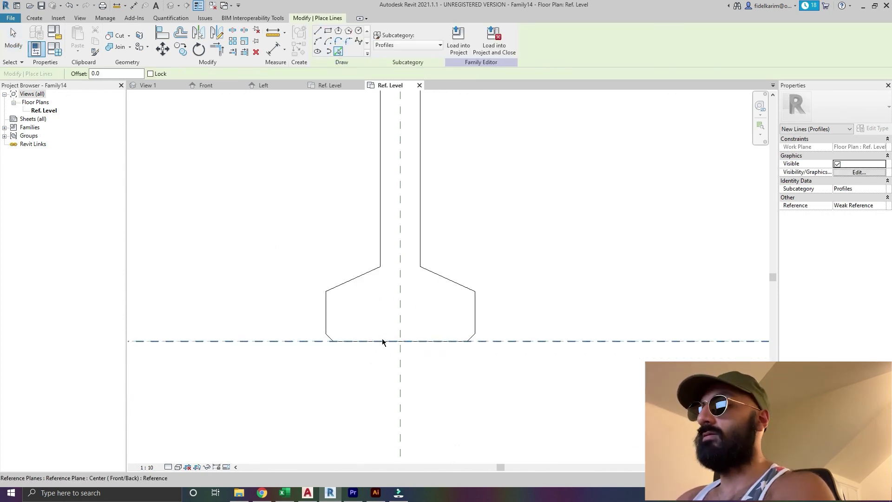
{"action": "left_click", "coordinate": [382, 341]}
{"action": "scroll", "coordinate": [325, 332], "scroll_direction": "up", "scroll_amount": 2}
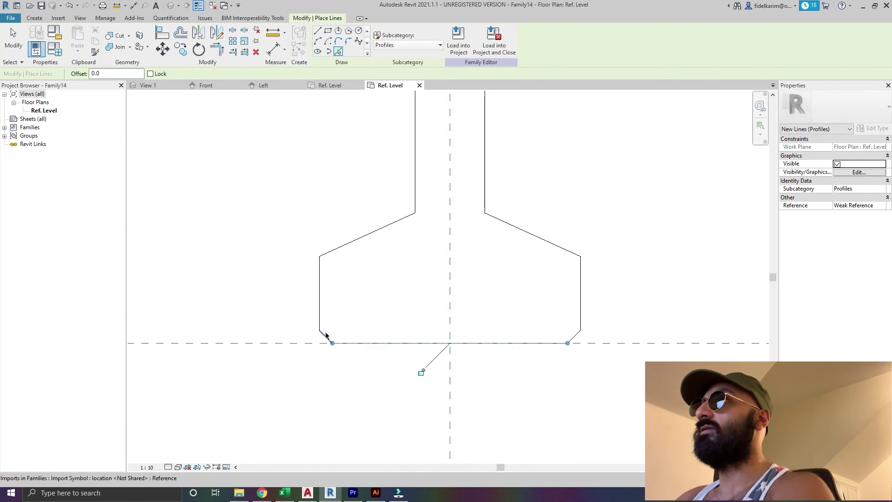
{"action": "left_click", "coordinate": [325, 333]}
{"action": "left_click", "coordinate": [320, 288]}
{"action": "left_click", "coordinate": [358, 237]}
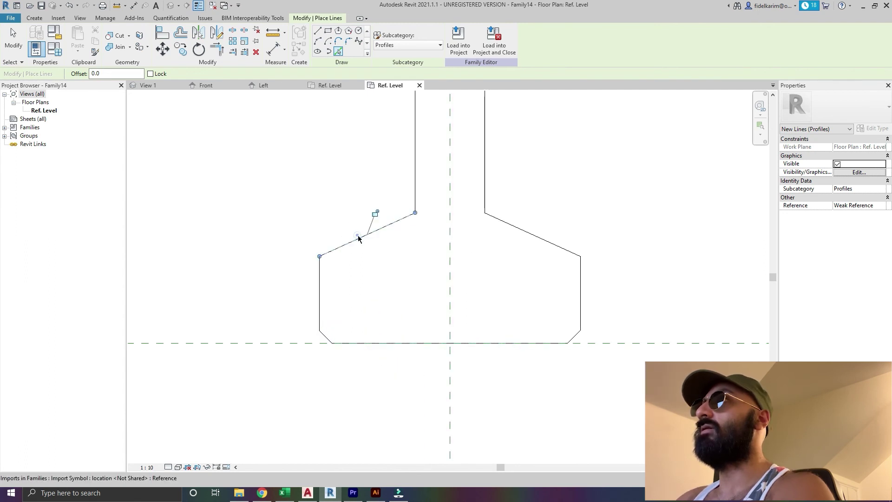
- Trace the left edge of the web and the sloped and vertical left edges of the top flange
{"action": "scroll", "coordinate": [371, 278], "scroll_direction": "down", "scroll_amount": 2}
{"action": "middle_click_drag", "start_coordinate": [384, 321], "coordinate": [371, 308]}
{"action": "left_click", "coordinate": [378, 306]}
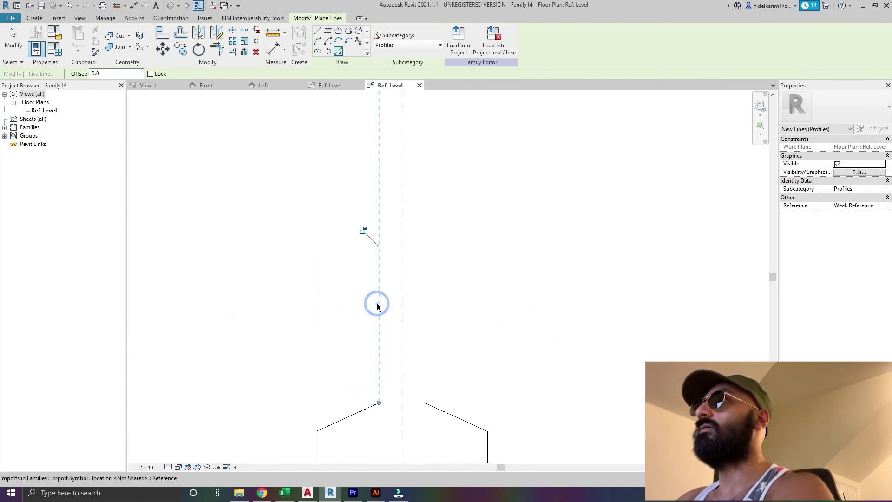
{"action": "scroll", "coordinate": [378, 306], "scroll_direction": "down", "scroll_amount": 2}
{"action": "left_click", "coordinate": [350, 259]}
{"action": "left_click", "coordinate": [336, 240]}
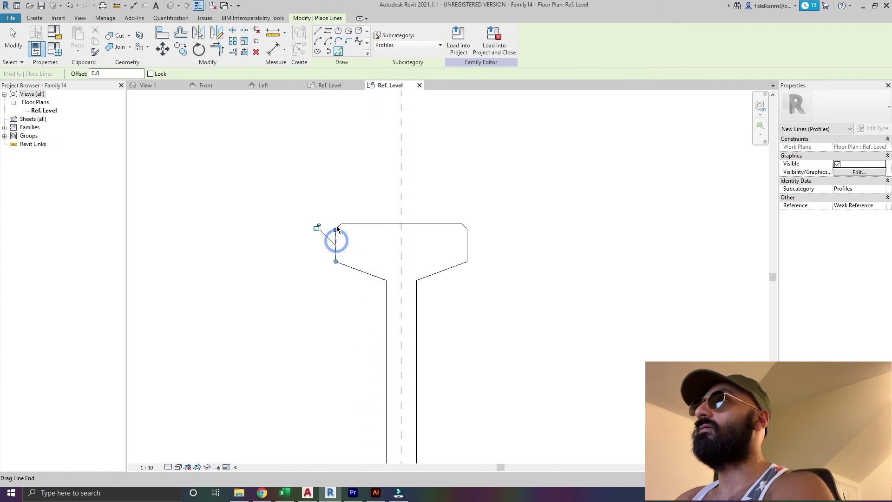
- Trace the top flange's upper edge, corner chamfers and right side, plus the right edge of the web
{"action": "scroll", "coordinate": [337, 229], "scroll_direction": "up", "scroll_amount": 3}
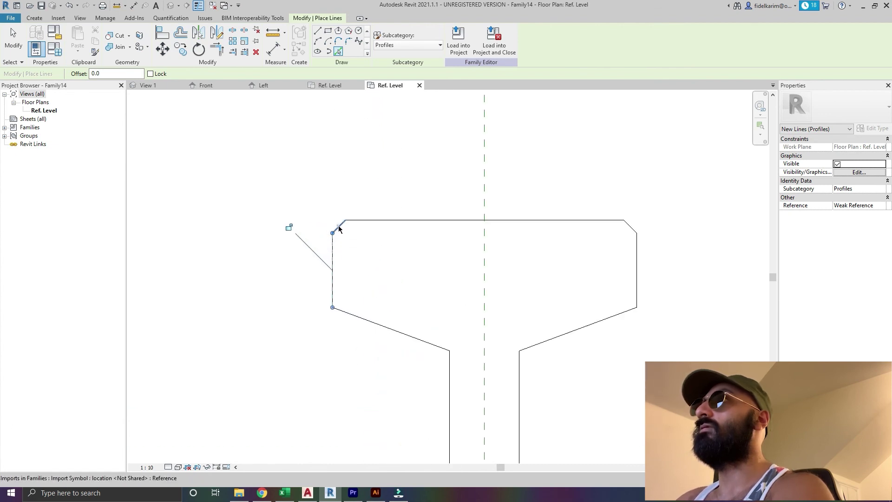
{"action": "left_click", "coordinate": [354, 223]}
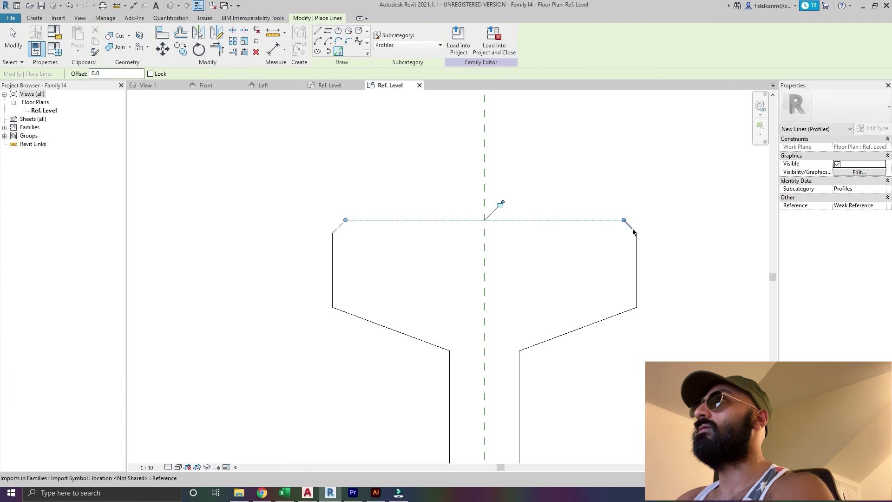
{"action": "left_click", "coordinate": [633, 232]}
{"action": "left_click", "coordinate": [637, 243]}
{"action": "left_click", "coordinate": [599, 319]}
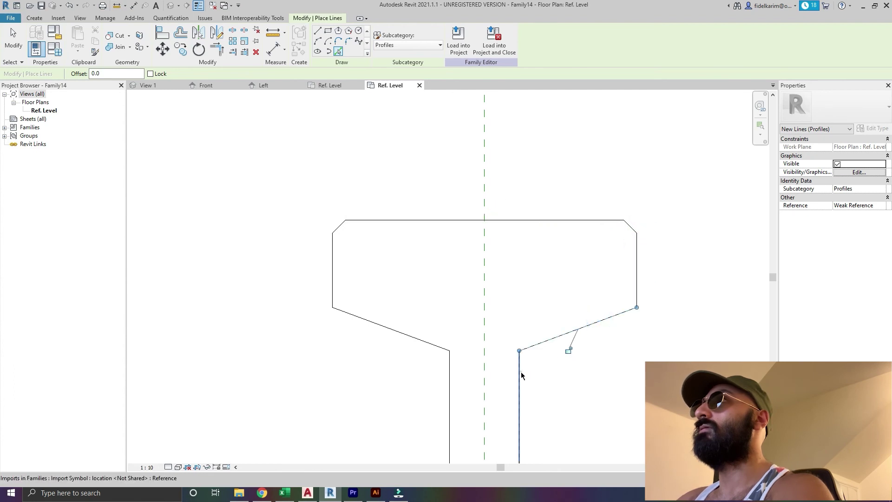
{"action": "left_click", "coordinate": [520, 376]}
- Trace the right side of the bottom flange down to its chamfer to complete the I-section outline
{"action": "scroll", "coordinate": [526, 394], "scroll_direction": "down", "scroll_amount": 2}
{"action": "scroll", "coordinate": [502, 205], "scroll_direction": "up", "scroll_amount": 2}
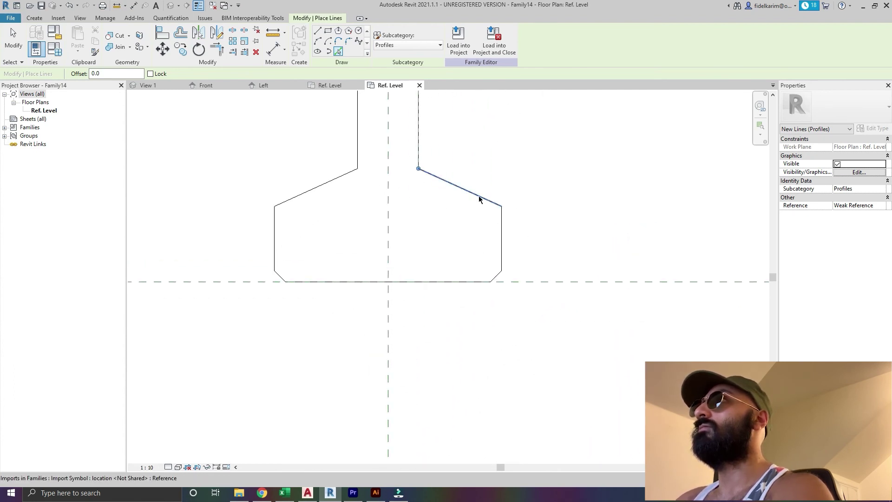
{"action": "left_click", "coordinate": [501, 229]}
{"action": "scroll", "coordinate": [495, 277], "scroll_direction": "up", "scroll_amount": 2}
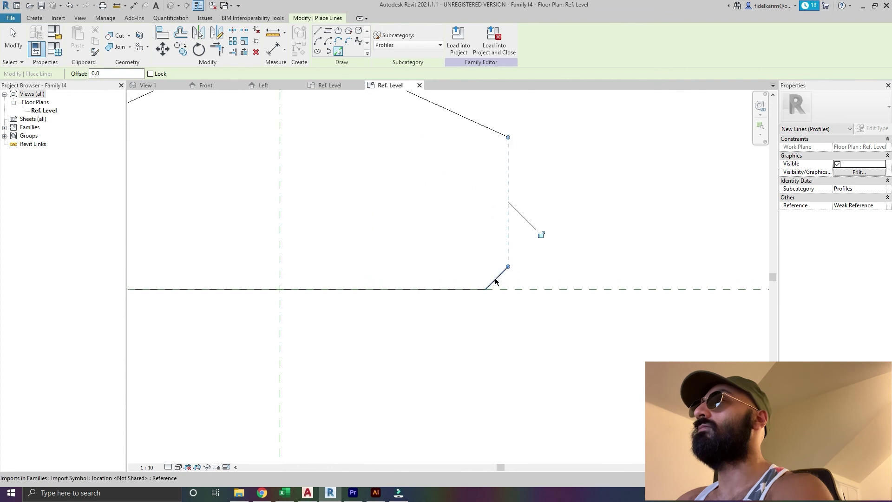
{"action": "left_click", "coordinate": [495, 279]}
{"action": "scroll", "coordinate": [367, 111], "scroll_direction": "down", "scroll_amount": 2}
{"action": "middle_click_drag", "start_coordinate": [369, 116], "coordinate": [372, 243]}
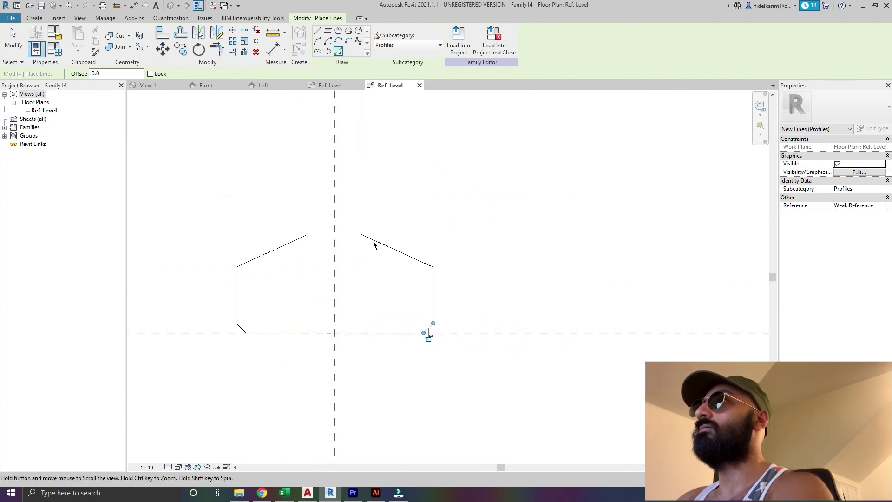
{"action": "scroll", "coordinate": [372, 241], "scroll_direction": "down", "scroll_amount": 2}
{"action": "scroll", "coordinate": [373, 239], "scroll_direction": "down", "scroll_amount": 1}
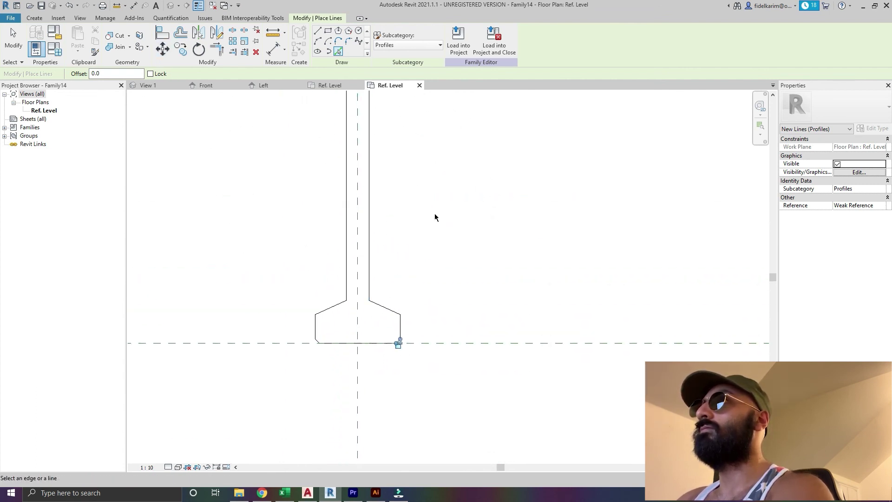
{"action": "key", "text": "Escape"}
- Move the imported drawing off the traced I-section outline and delete it
{"action": "scroll", "coordinate": [298, 122], "scroll_direction": "down", "scroll_amount": 2}
{"action": "scroll", "coordinate": [284, 195], "scroll_direction": "down", "scroll_amount": 3}
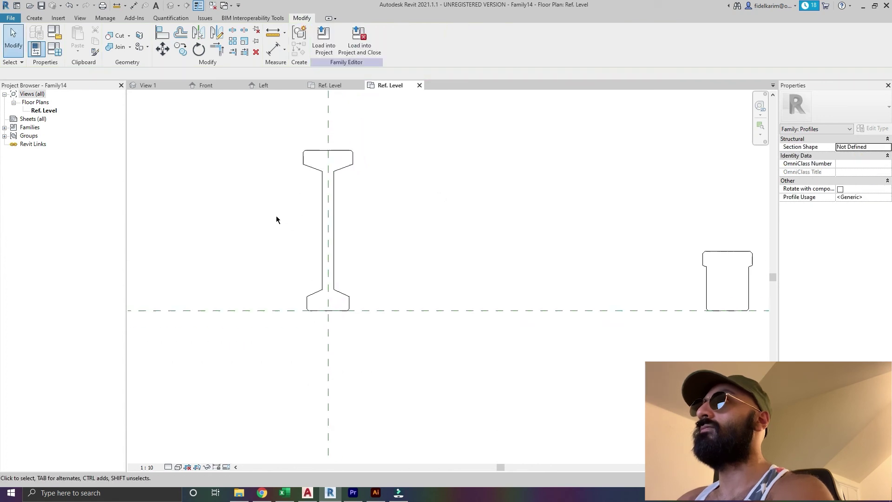
{"action": "scroll", "coordinate": [302, 209], "scroll_direction": "down", "scroll_amount": 2}
{"action": "scroll", "coordinate": [324, 201], "scroll_direction": "down", "scroll_amount": 1}
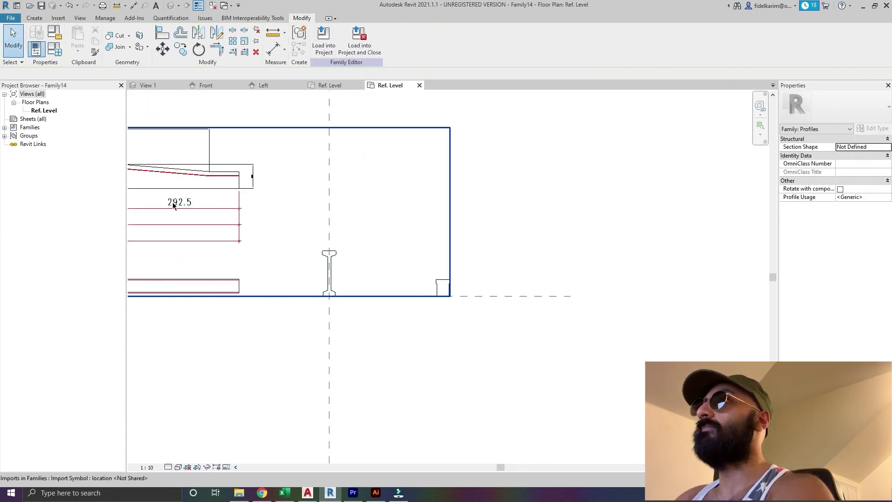
{"action": "left_click_drag", "start_coordinate": [172, 202], "coordinate": [189, 106]}
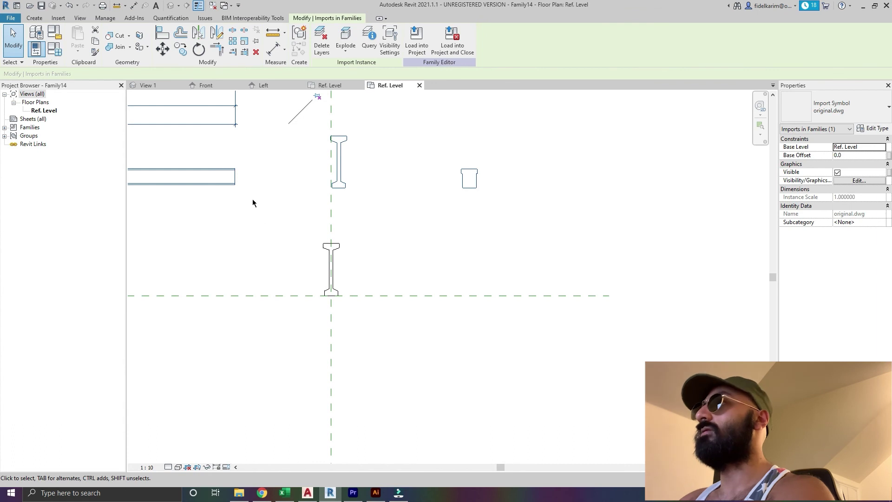
{"action": "key", "text": "Delete"}
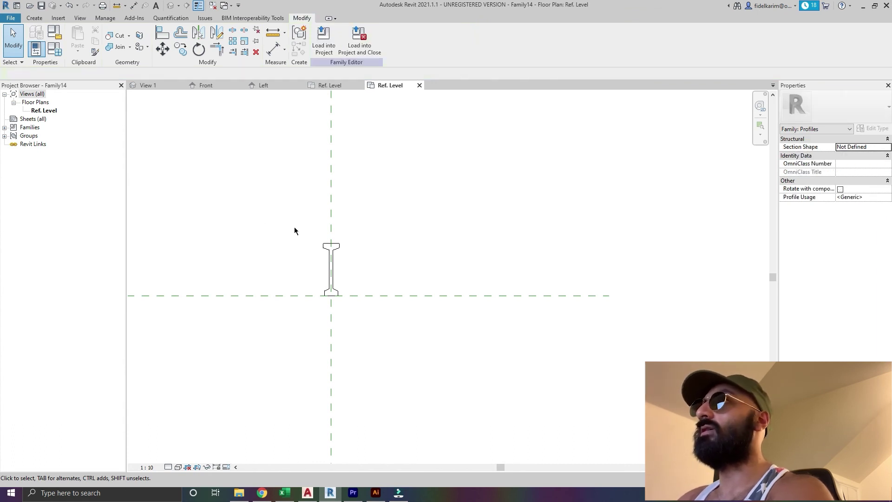
- Check the beam elevation in the AutoCAD drawing and save the traced I-section profile family in Revit to the Desktop as 5
{"action": "scroll", "coordinate": [335, 251], "scroll_direction": "up", "scroll_amount": 4}
{"action": "left_click", "coordinate": [41, 6]}
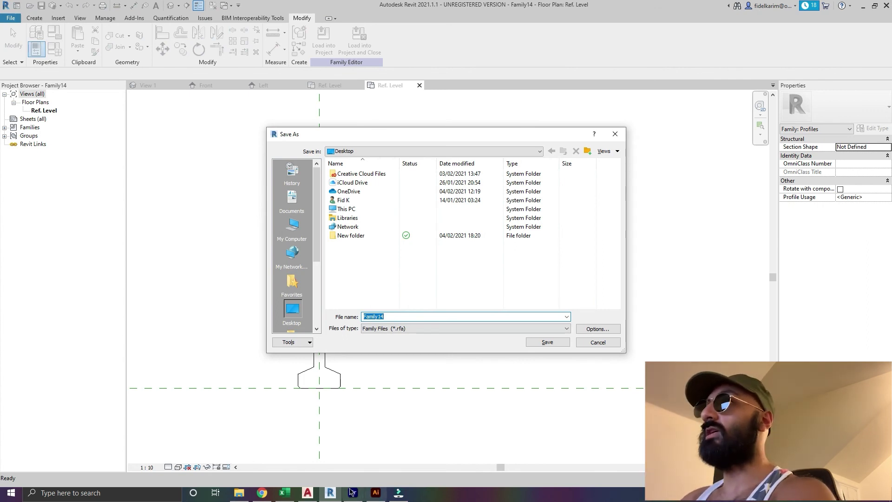
{"action": "left_click", "coordinate": [308, 493]}
{"action": "scroll", "coordinate": [494, 298], "scroll_direction": "down", "scroll_amount": 3}
{"action": "scroll", "coordinate": [479, 299], "scroll_direction": "up", "scroll_amount": 6}
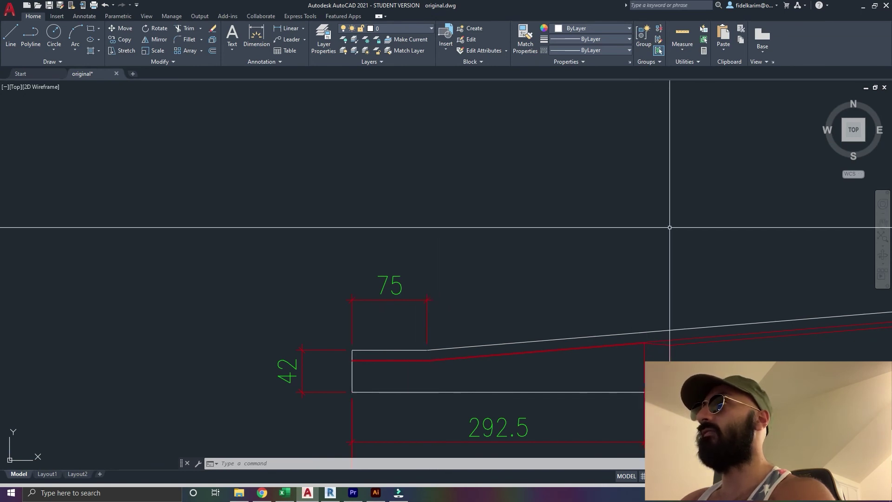
{"action": "scroll", "coordinate": [669, 228], "scroll_direction": "down", "scroll_amount": 5}
{"action": "scroll", "coordinate": [442, 269], "scroll_direction": "up", "scroll_amount": 2}
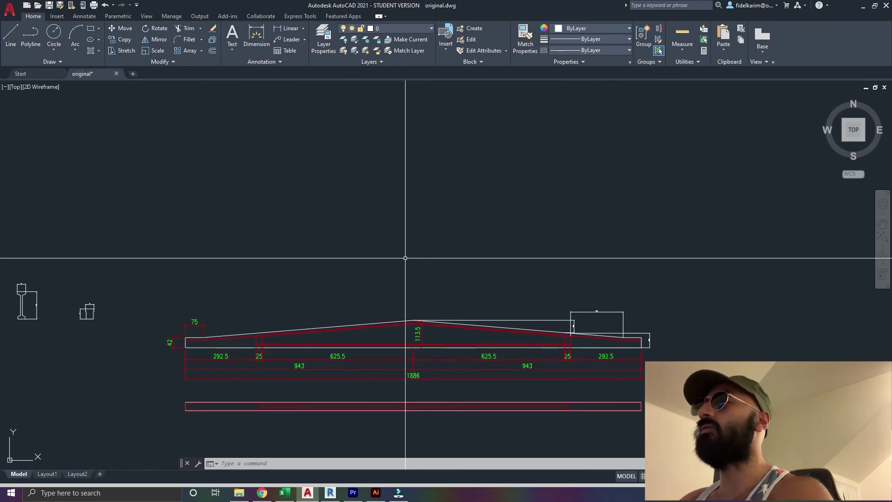
{"action": "left_click", "coordinate": [329, 494]}
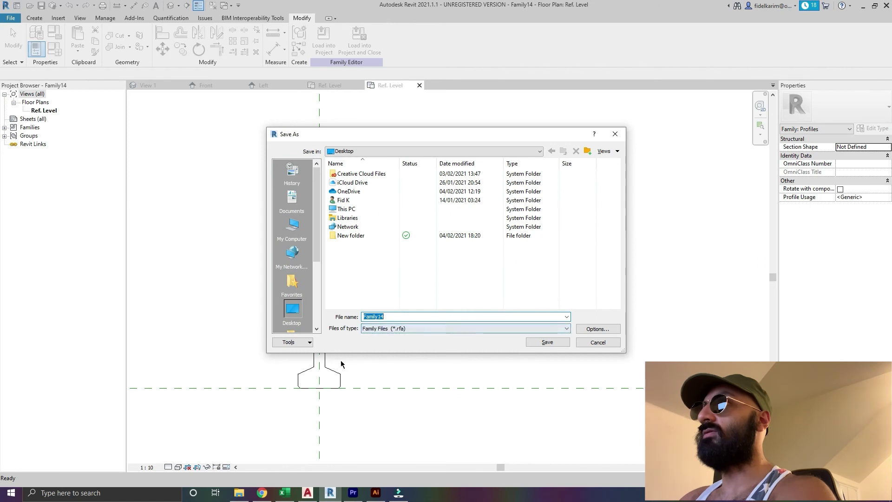
{"action": "left_click_drag", "start_coordinate": [449, 138], "coordinate": [571, 103]}
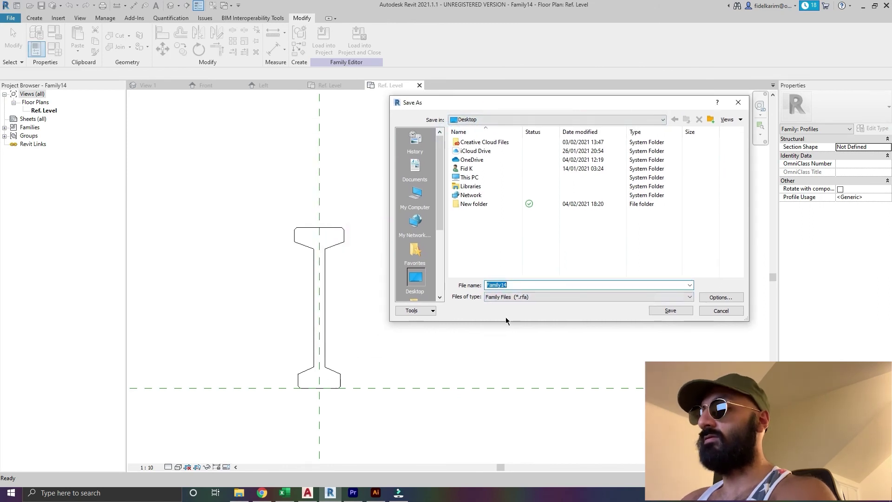
{"action": "left_click", "coordinate": [670, 310]}
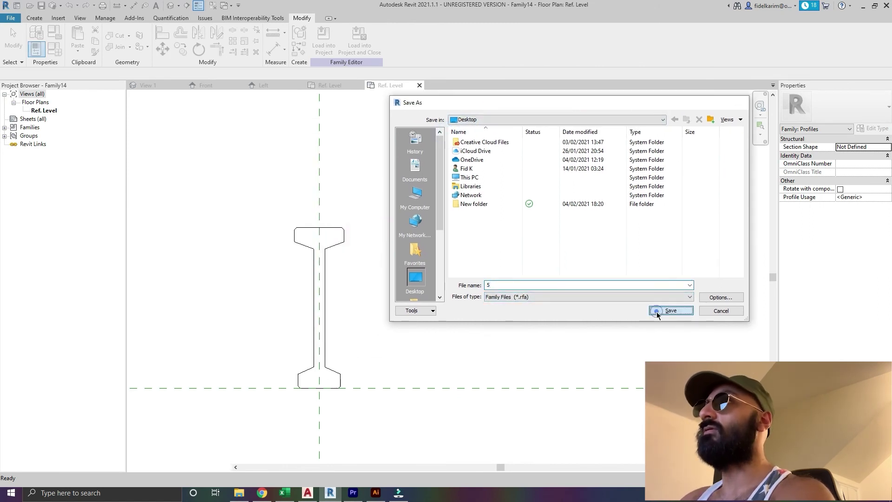
- Save a copy of the I-section profile family on the Desktop under the name 4
{"action": "middle_click_drag", "start_coordinate": [347, 278], "coordinate": [367, 271]}
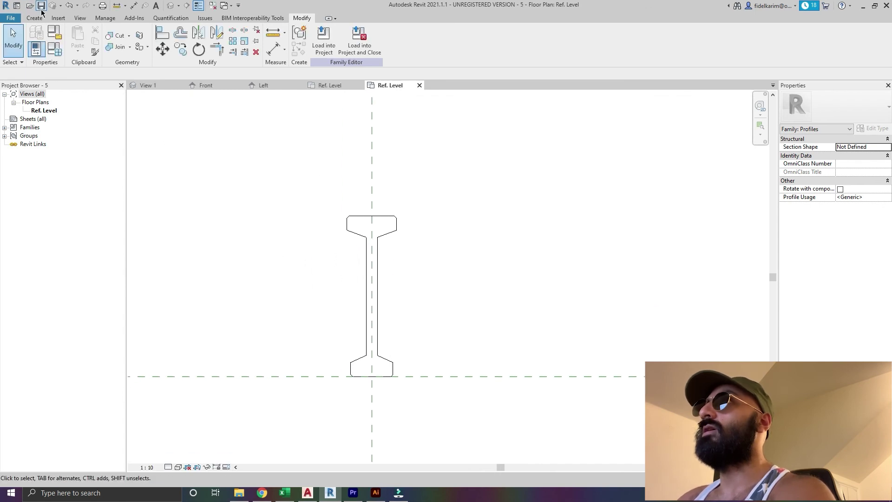
{"action": "left_click", "coordinate": [10, 18]}
{"action": "mouse_move", "coordinate": [41, 127]}
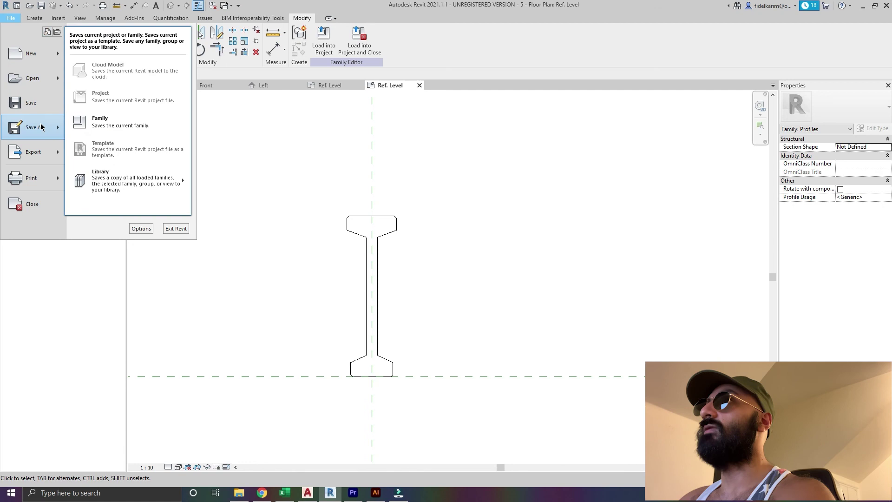
{"action": "left_click", "coordinate": [121, 124]}
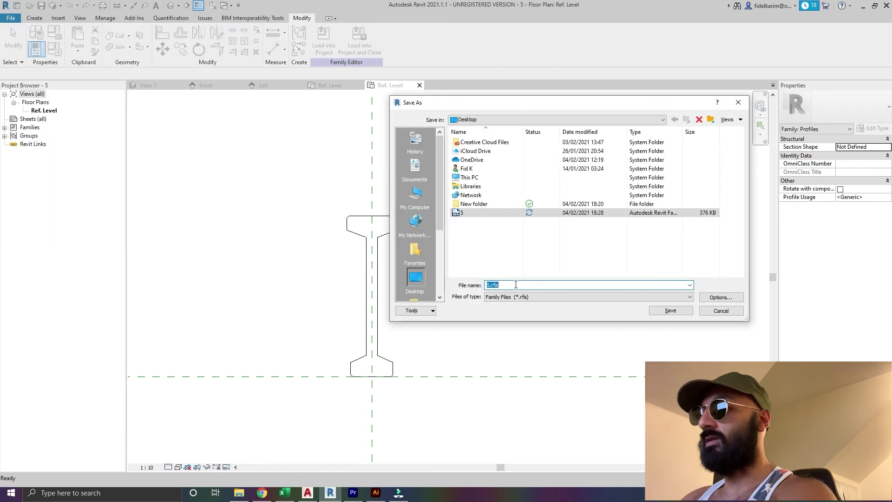
{"action": "type", "text": "4"}
{"action": "left_click", "coordinate": [669, 309]}
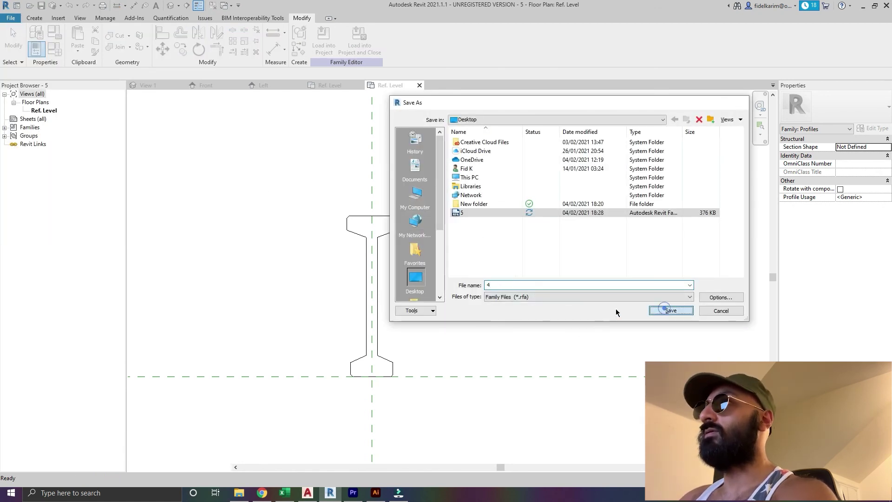
- Switch to the AutoCAD drawing and read the vertical drop from the ridge to the start of the 25-long transition
{"action": "left_click", "coordinate": [307, 492]}
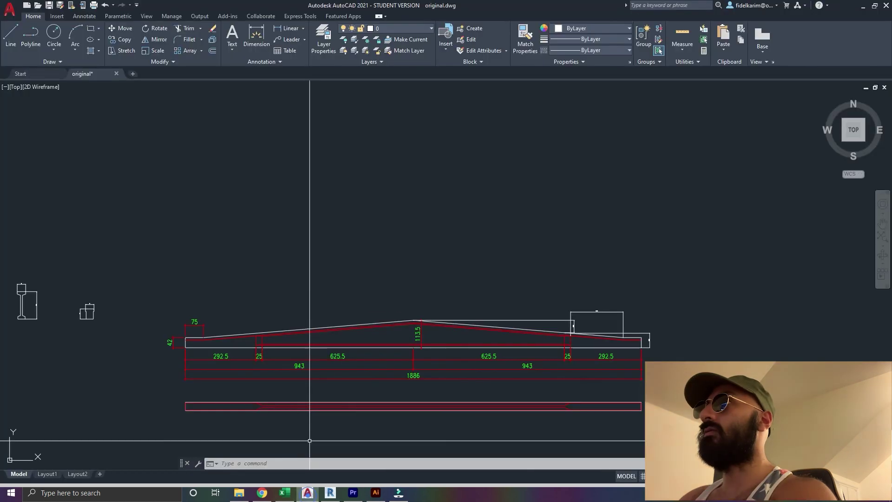
{"action": "scroll", "coordinate": [375, 269], "scroll_direction": "up", "scroll_amount": 5}
{"action": "middle_click_drag", "start_coordinate": [522, 269], "coordinate": [123, 268]}
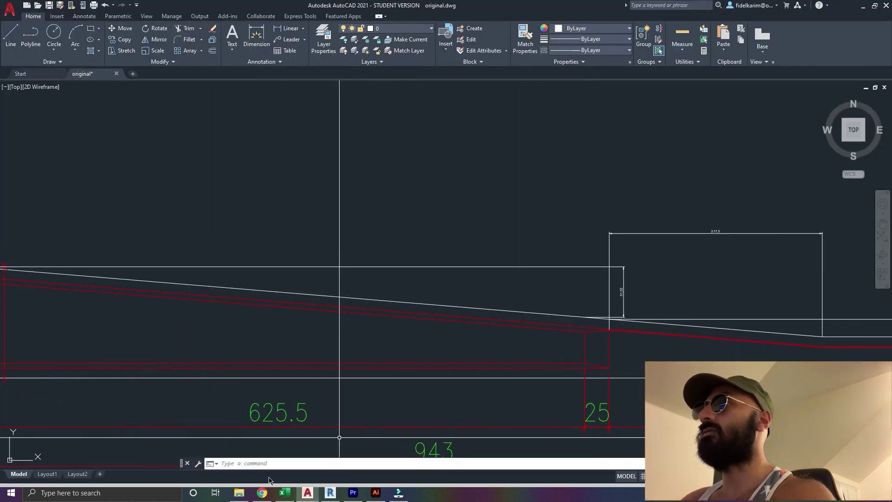
{"action": "left_click", "coordinate": [330, 493]}
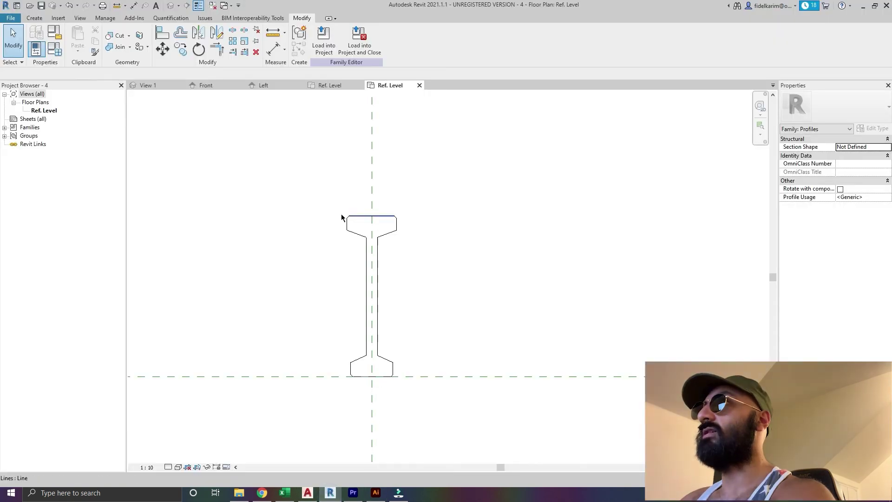
{"action": "left_click_drag", "start_coordinate": [272, 166], "coordinate": [454, 262]}
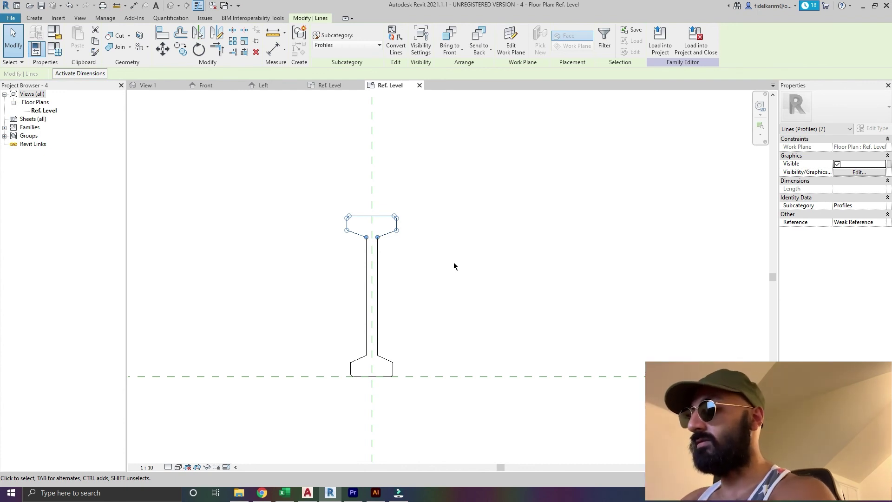
{"action": "left_click", "coordinate": [308, 493]}
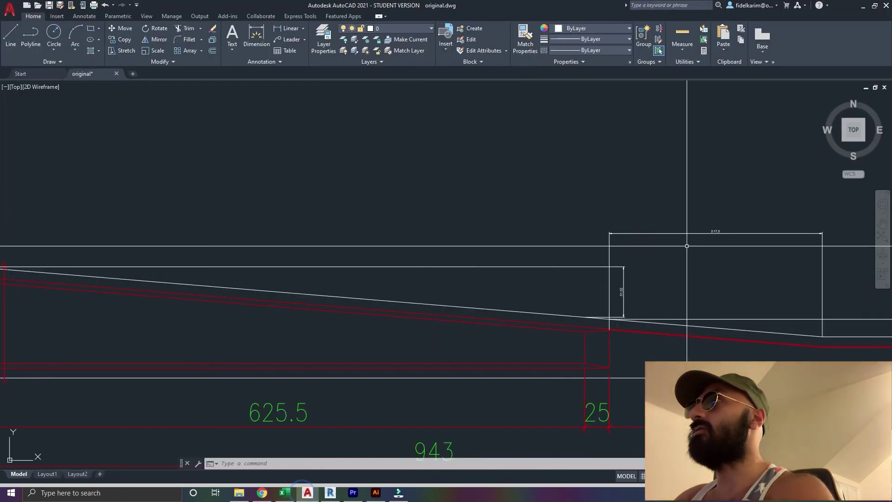
{"action": "scroll", "coordinate": [459, 285], "scroll_direction": "up", "scroll_amount": 6}
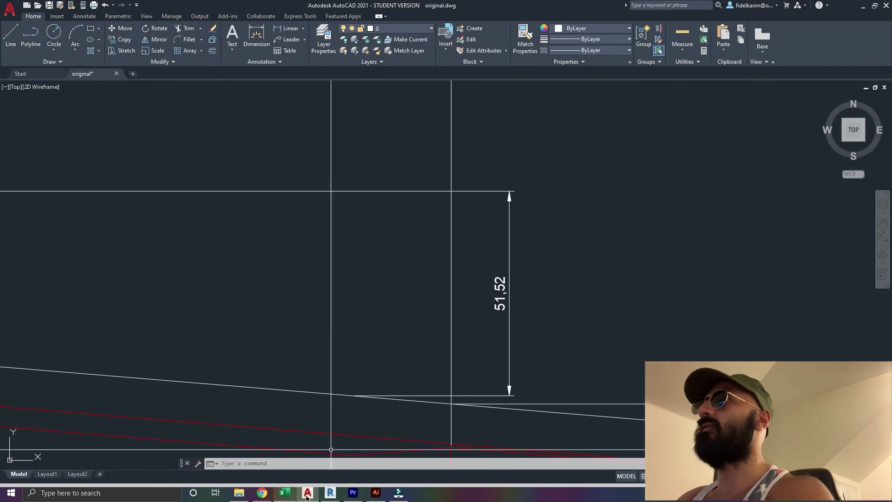
- Return to Revit and move the I-section's whole top flange straight down by 51.5 to shorten the web
{"action": "left_click", "coordinate": [328, 493]}
{"action": "left_click_drag", "start_coordinate": [294, 158], "coordinate": [519, 266]}
{"action": "key", "text": "m"}
{"action": "key", "text": "v"}
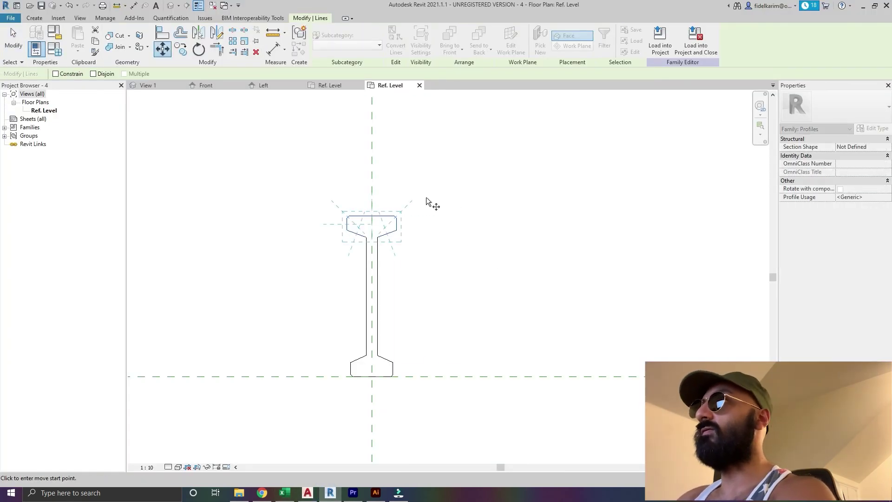
{"action": "left_click", "coordinate": [446, 203]}
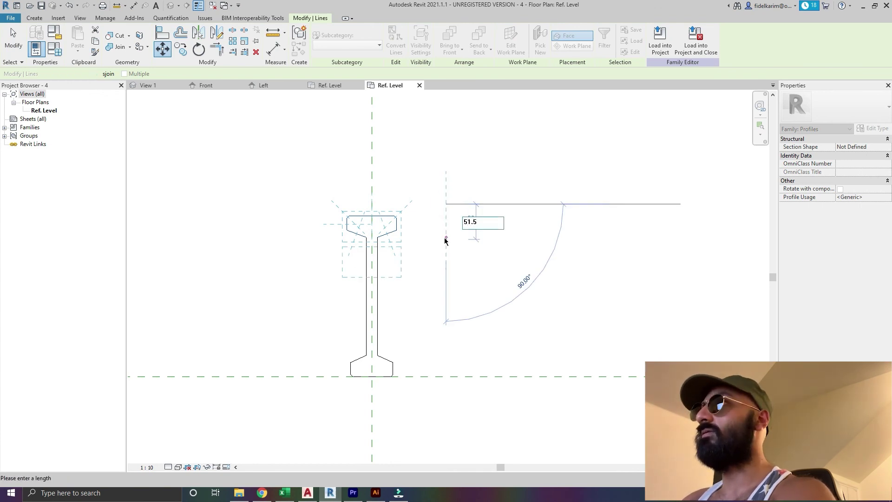
{"action": "key", "text": "Return"}
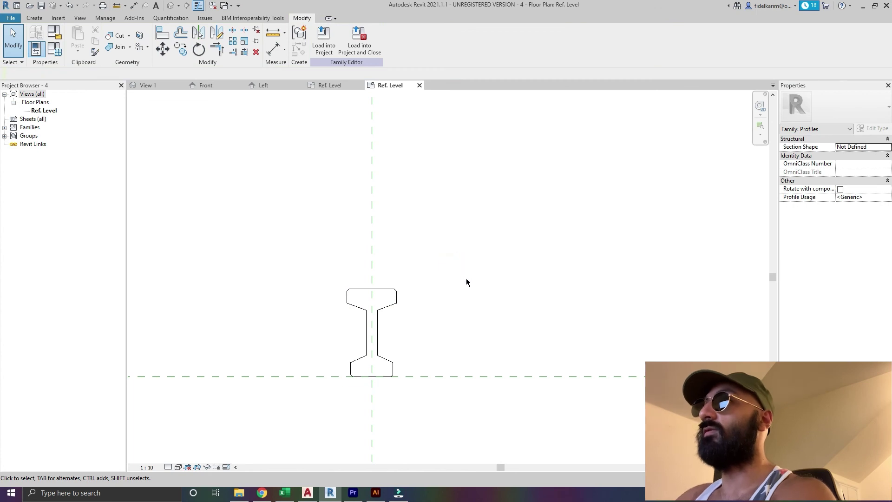
{"action": "scroll", "coordinate": [385, 335], "scroll_direction": "up", "scroll_amount": 5}
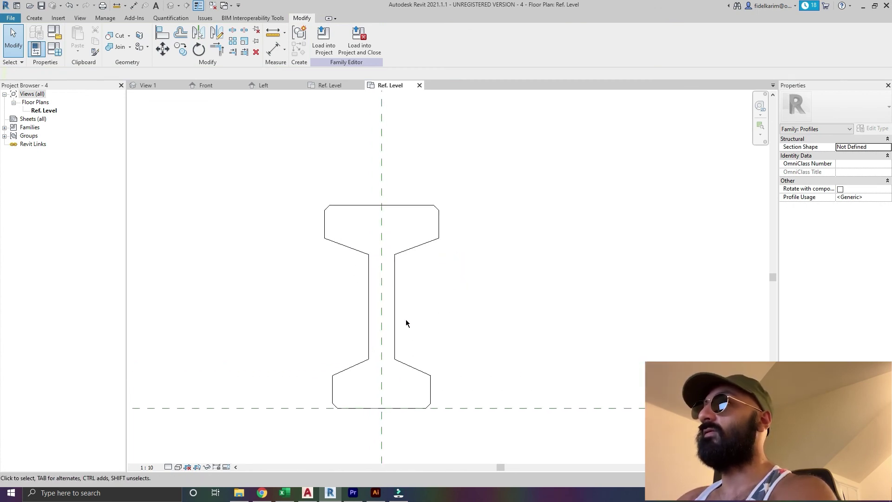
{"action": "scroll", "coordinate": [408, 320], "scroll_direction": "down", "scroll_amount": 2}
{"action": "scroll", "coordinate": [414, 312], "scroll_direction": "down", "scroll_amount": 1}
{"action": "scroll", "coordinate": [406, 307], "scroll_direction": "down", "scroll_amount": 1}
{"action": "middle_click_drag", "start_coordinate": [406, 307], "coordinate": [383, 312]}
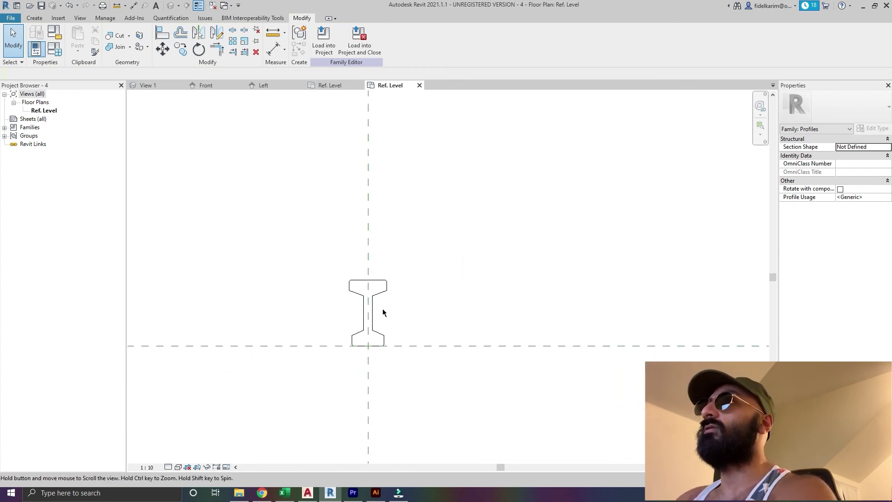
- Save the shortened profile and save another copy of the family on the Desktop as 3
{"action": "left_click", "coordinate": [41, 6]}
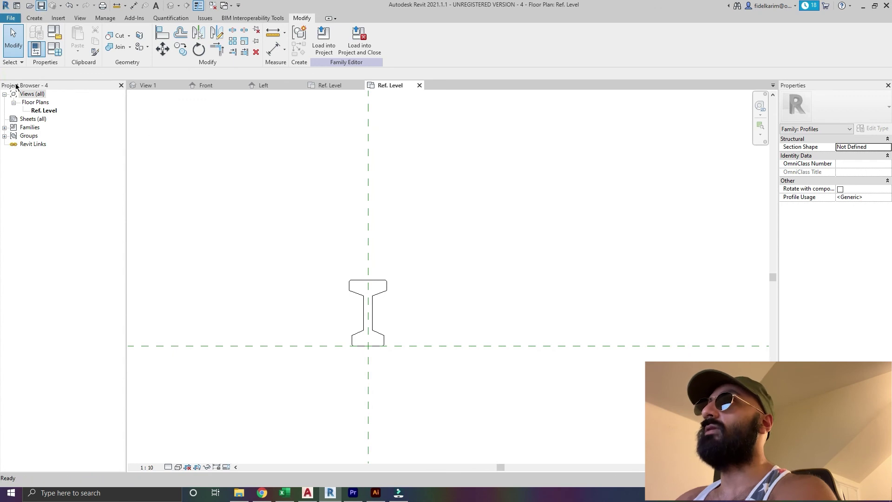
{"action": "left_click", "coordinate": [10, 18]}
{"action": "mouse_move", "coordinate": [58, 132]}
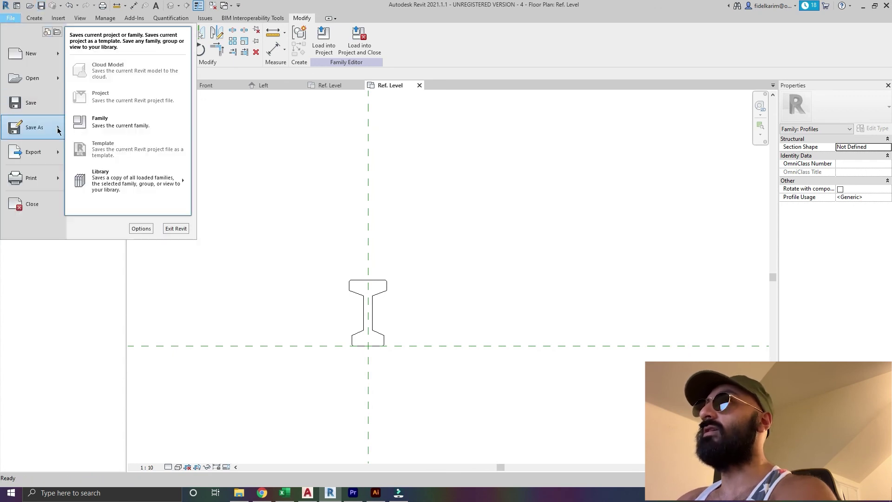
{"action": "left_click", "coordinate": [125, 122]}
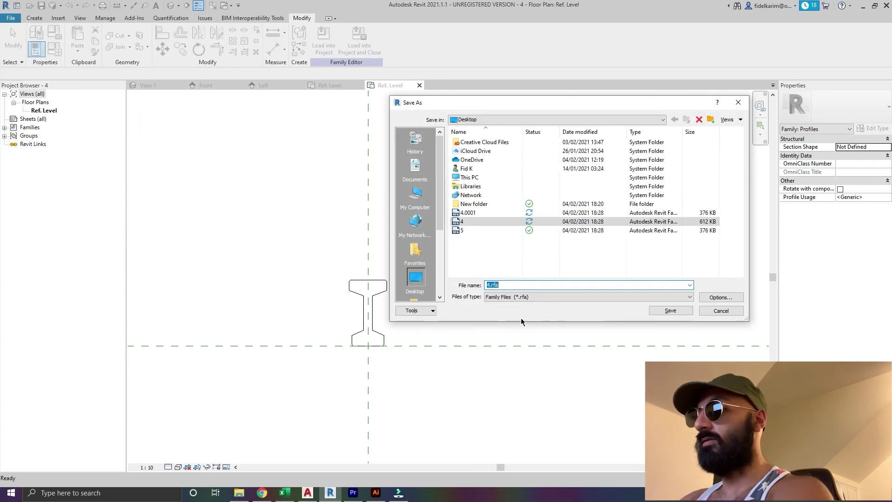
{"action": "left_click", "coordinate": [683, 310]}
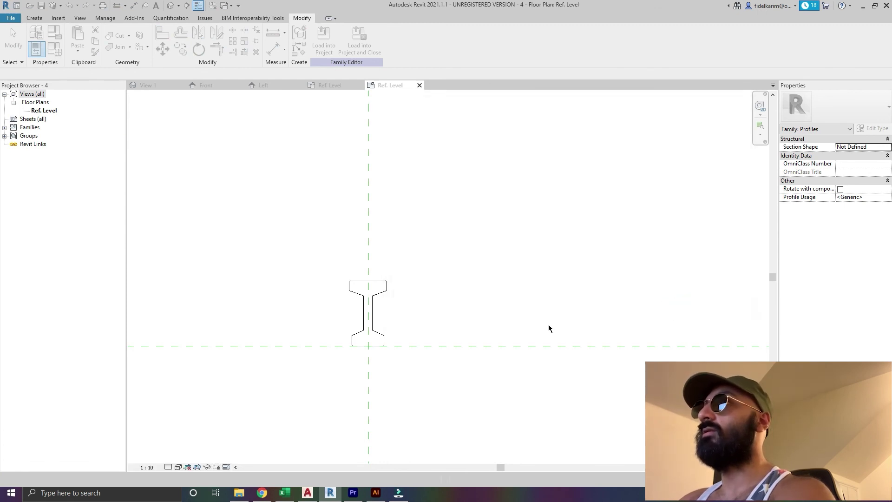
- Delete the I-section outline from the family and import the CAD file original.dwg from the Desktop
{"action": "left_click_drag", "start_coordinate": [396, 259], "coordinate": [548, 394]}
{"action": "key", "text": "Delete"}
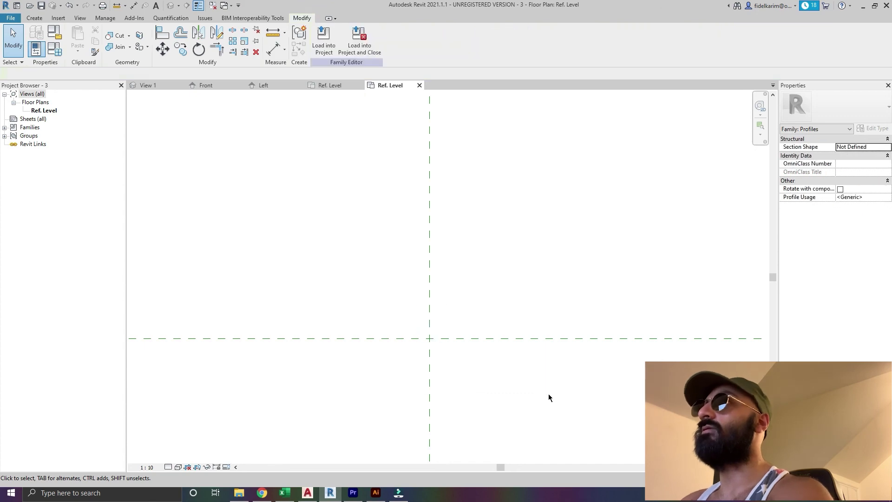
{"action": "left_click", "coordinate": [58, 19]}
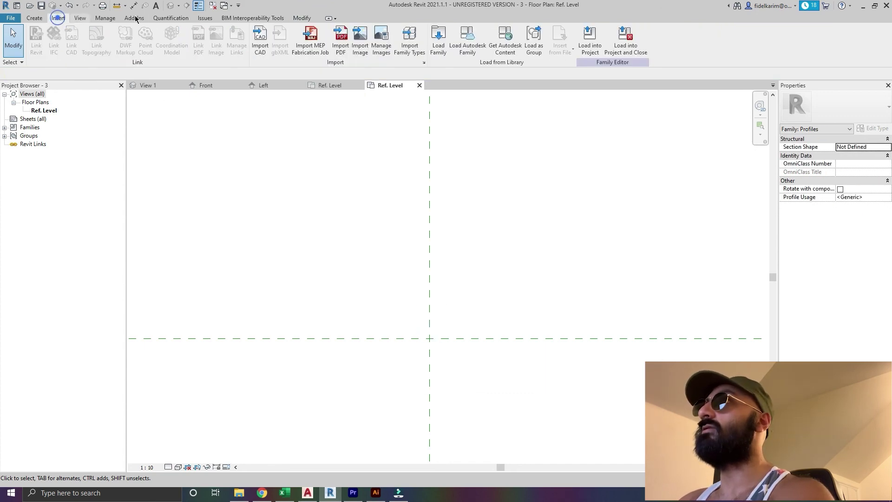
{"action": "left_click", "coordinate": [261, 42]}
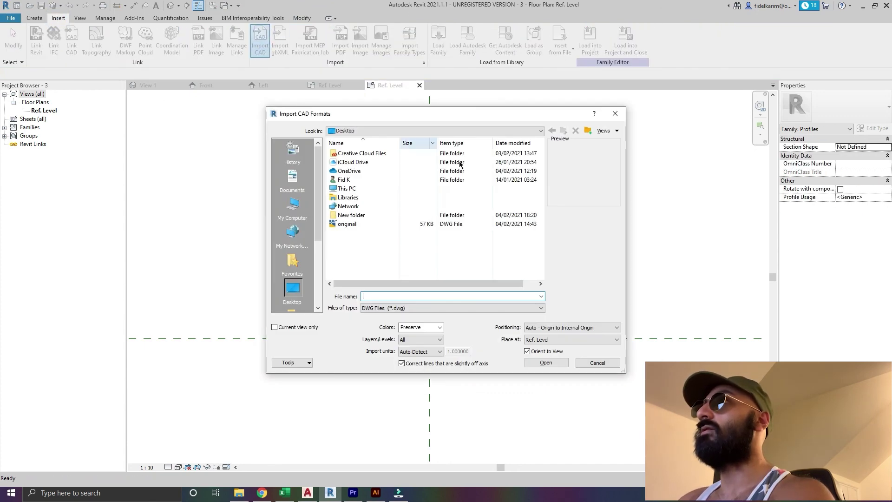
{"action": "double_click", "coordinate": [364, 224]}
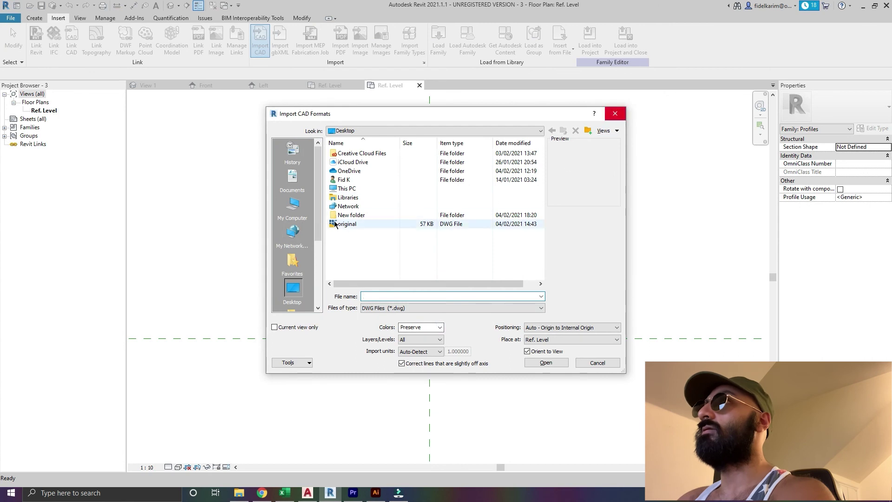
{"action": "middle_click_drag", "start_coordinate": [486, 255], "coordinate": [480, 303]}
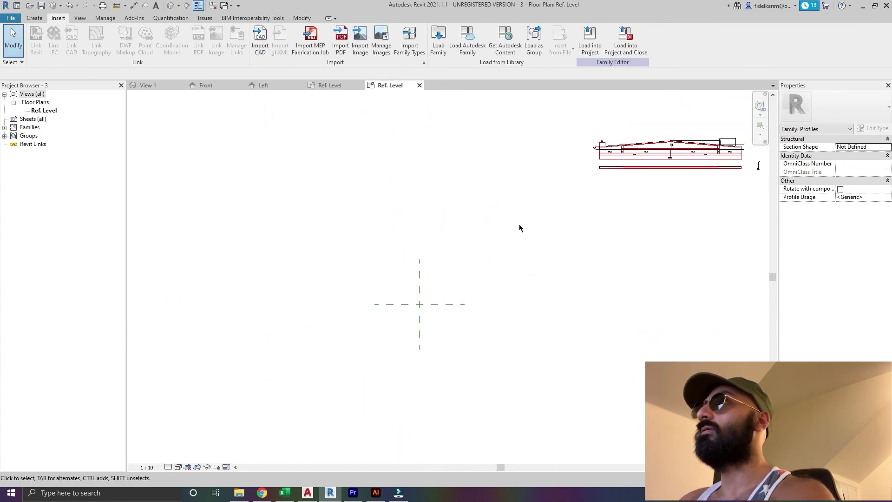
- Move the imported drawing so the solid end section's bottom midpoint sits on the intersection of the reference planes
{"action": "left_click", "coordinate": [697, 134]}
{"action": "left_click_drag", "start_coordinate": [718, 151], "coordinate": [378, 294]}
{"action": "scroll", "coordinate": [381, 287], "scroll_direction": "up", "scroll_amount": 5}
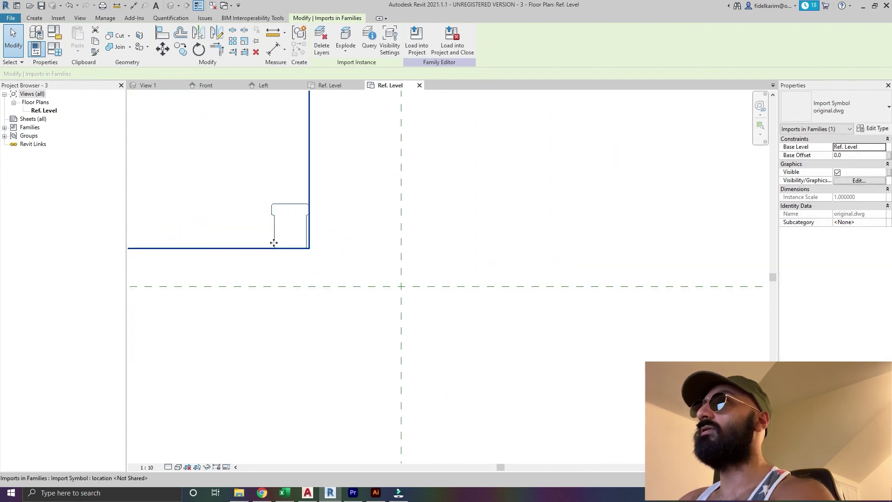
{"action": "scroll", "coordinate": [341, 268], "scroll_direction": "up", "scroll_amount": 3}
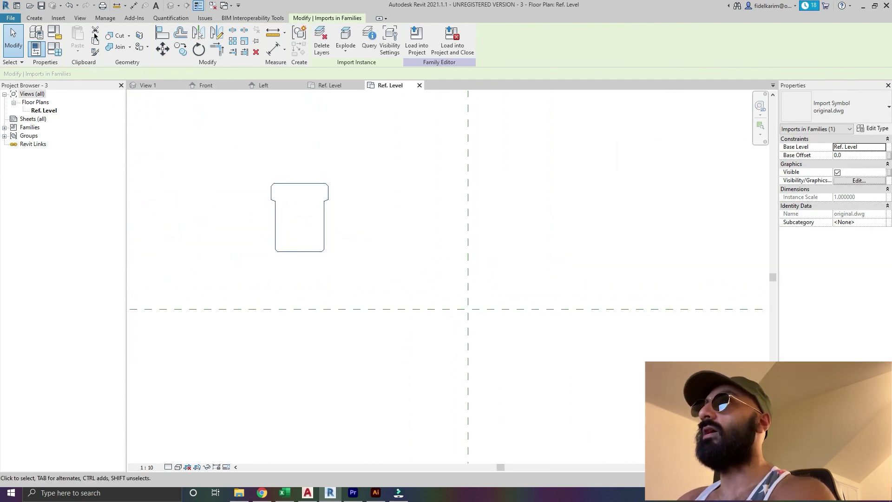
{"action": "left_click", "coordinate": [163, 49]}
{"action": "left_click", "coordinate": [297, 253]}
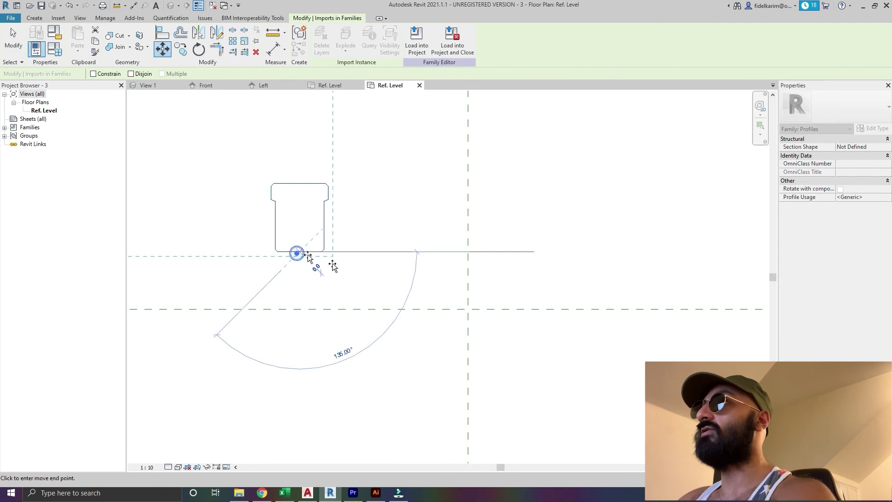
{"action": "left_click", "coordinate": [468, 309]}
{"action": "key", "text": "Escape"}
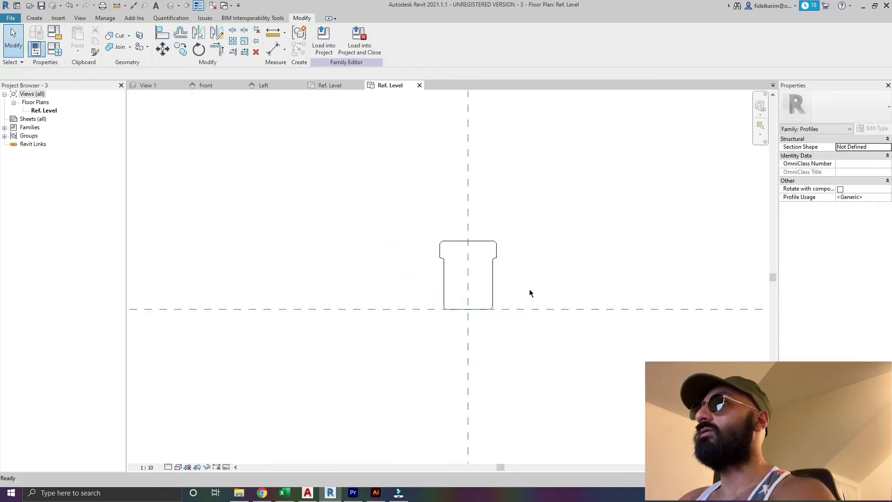
{"action": "scroll", "coordinate": [511, 279], "scroll_direction": "up", "scroll_amount": 2}
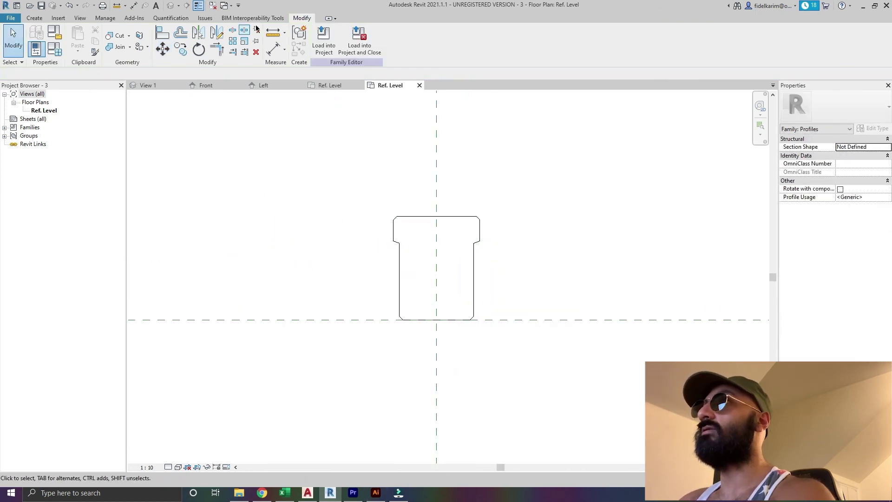
- Switch to AutoCAD and examine the beam's end heights, the taper towards the 25 transition zone and the solid end section
{"action": "middle_click_drag", "start_coordinate": [504, 237], "coordinate": [384, 255]}
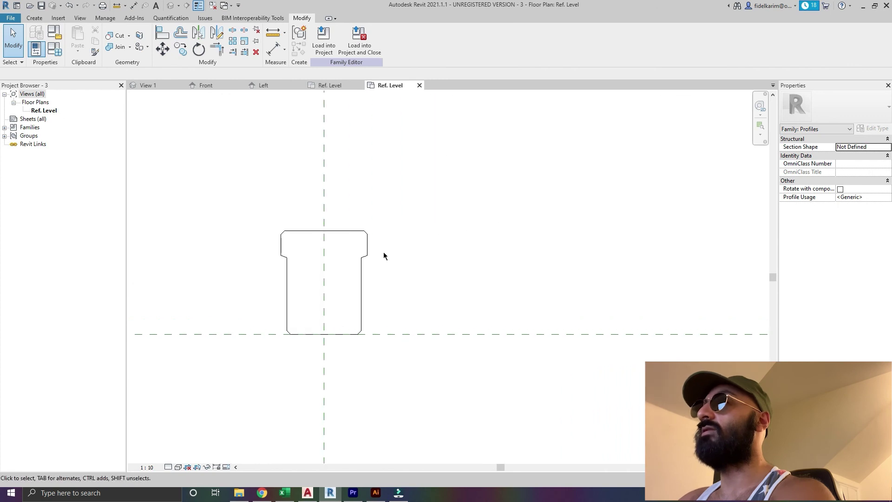
{"action": "left_click", "coordinate": [308, 492]}
{"action": "scroll", "coordinate": [634, 281], "scroll_direction": "down", "scroll_amount": 3}
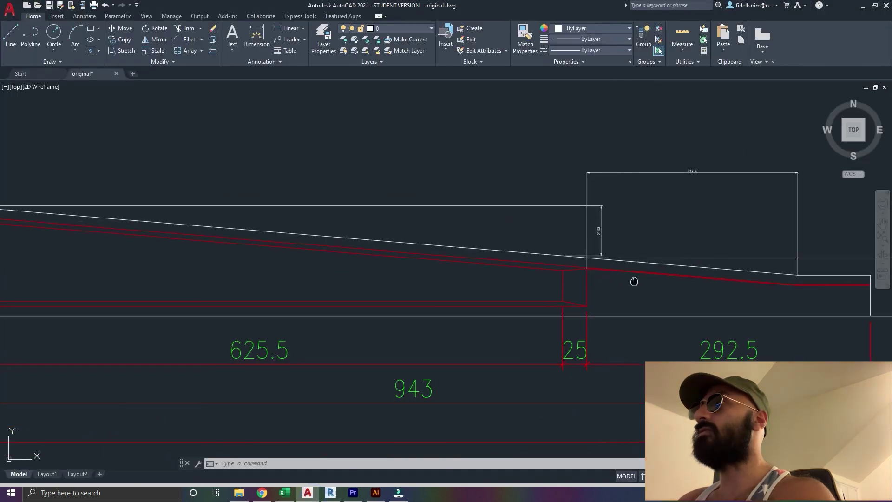
{"action": "middle_click_drag", "start_coordinate": [634, 281], "coordinate": [434, 241]}
{"action": "scroll", "coordinate": [434, 241], "scroll_direction": "up", "scroll_amount": 2}
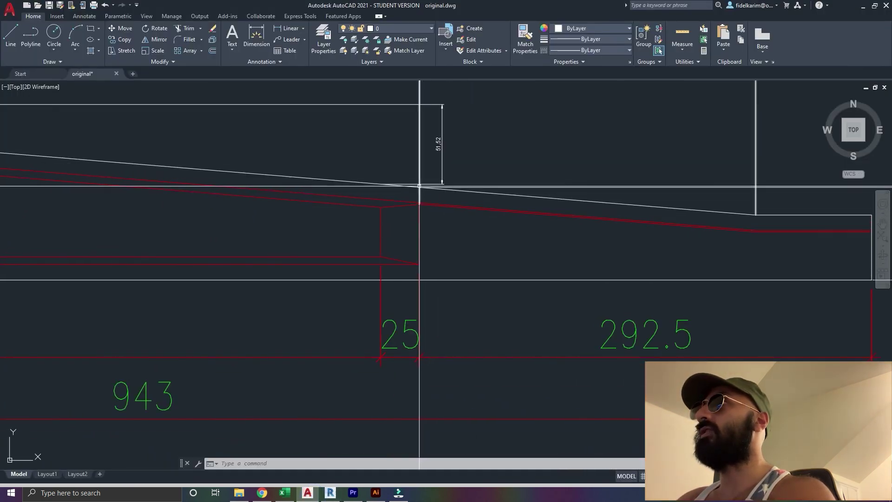
{"action": "scroll", "coordinate": [465, 232], "scroll_direction": "down", "scroll_amount": 4}
{"action": "middle_click_drag", "start_coordinate": [469, 235], "coordinate": [657, 225]}
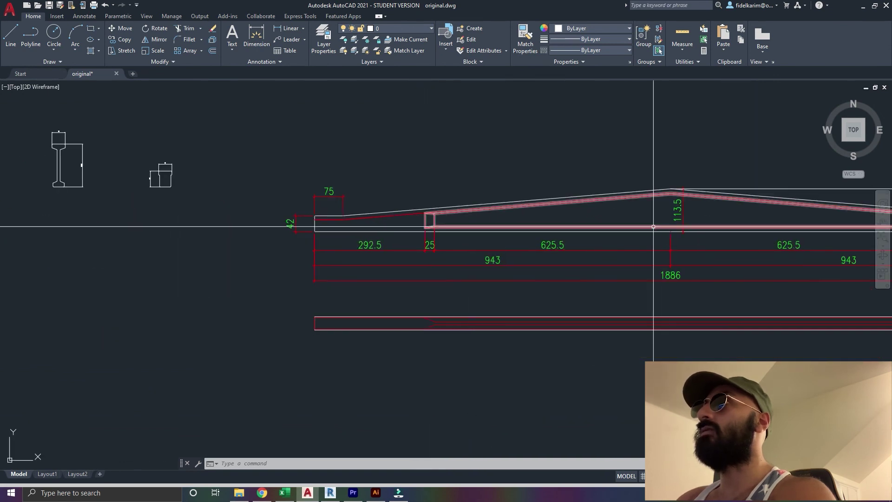
{"action": "scroll", "coordinate": [334, 234], "scroll_direction": "up", "scroll_amount": 4}
{"action": "middle_click_drag", "start_coordinate": [378, 186], "coordinate": [393, 238]}
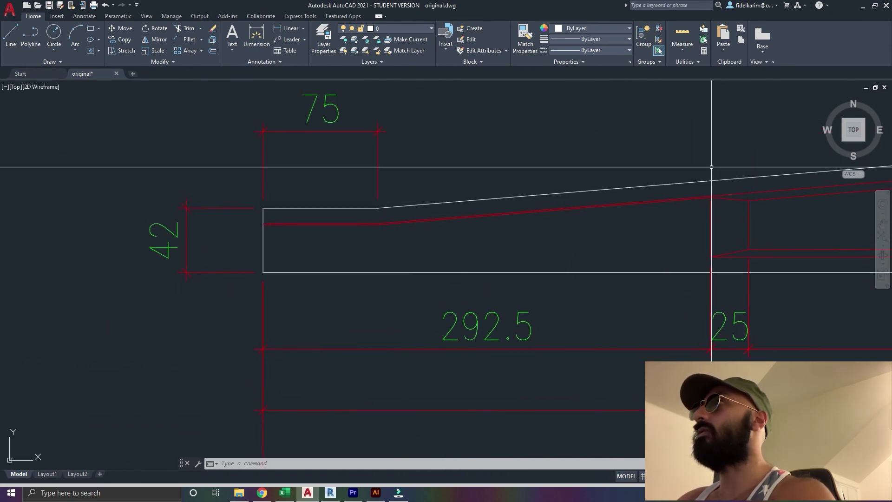
{"action": "scroll", "coordinate": [712, 239], "scroll_direction": "down", "scroll_amount": 5}
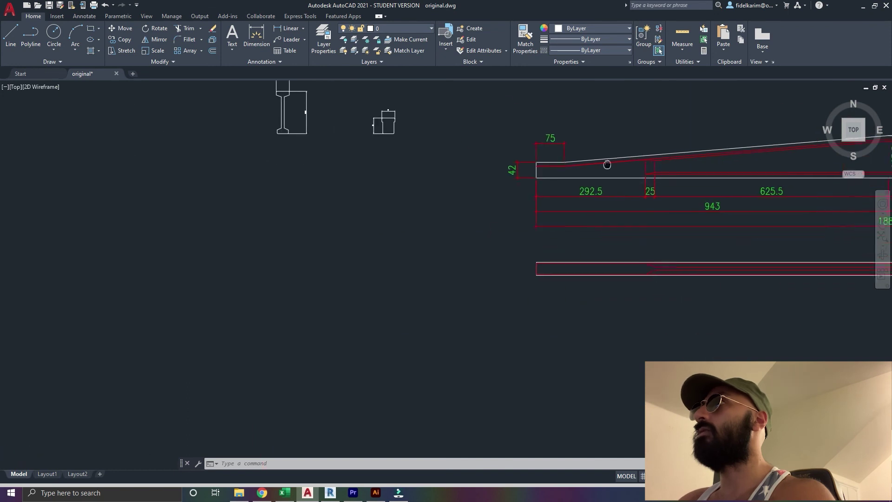
{"action": "middle_click_drag", "start_coordinate": [607, 164], "coordinate": [631, 291]}
{"action": "scroll", "coordinate": [358, 233], "scroll_direction": "up", "scroll_amount": 2}
{"action": "scroll", "coordinate": [434, 233], "scroll_direction": "up", "scroll_amount": 2}
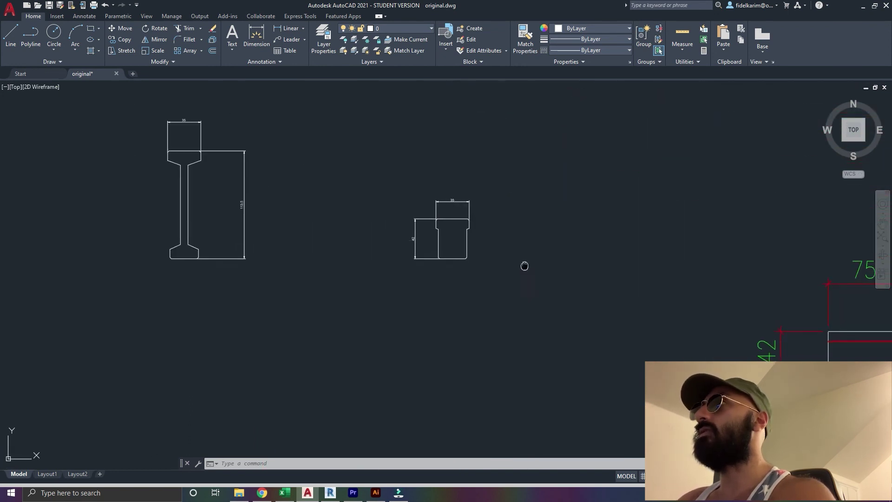
{"action": "scroll", "coordinate": [425, 250], "scroll_direction": "up", "scroll_amount": 3}
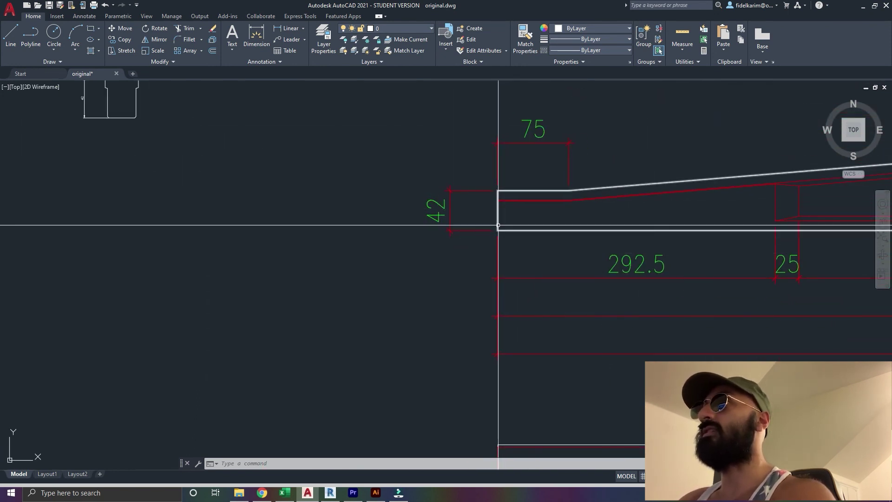
{"action": "middle_click_drag", "start_coordinate": [292, 236], "coordinate": [357, 320]}
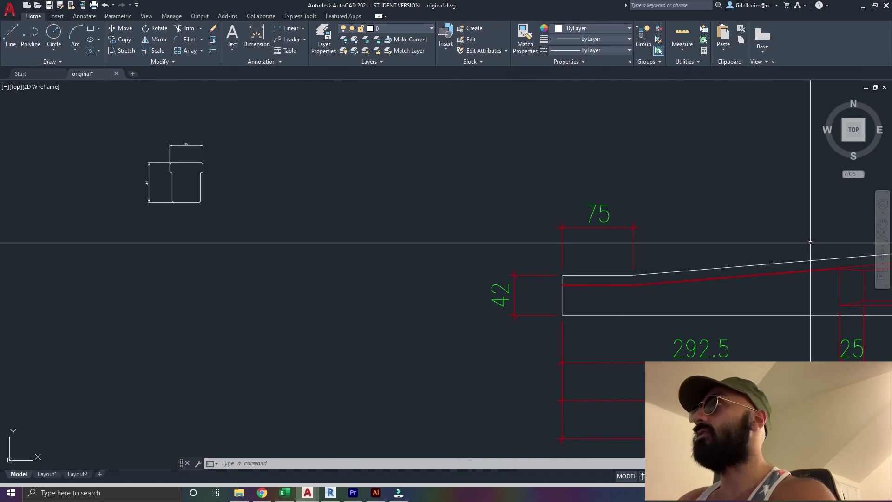
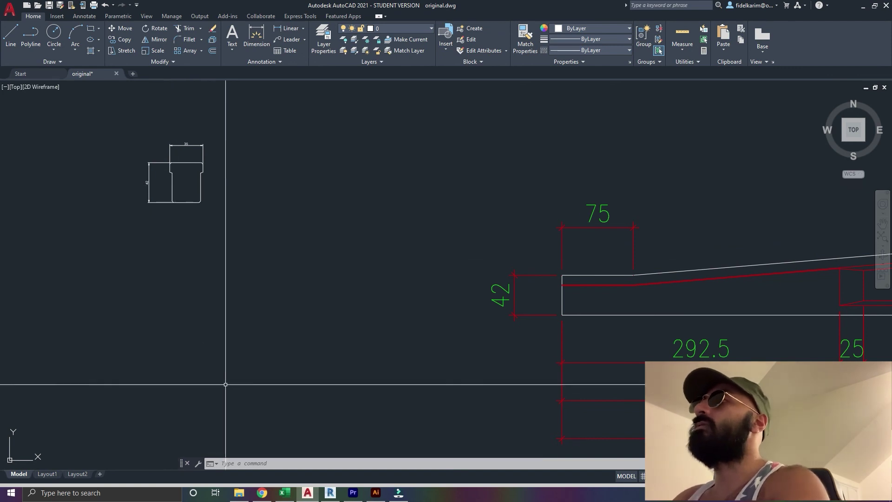
- Return to Revit and explode the imported original.dwg drawing into separate lines
{"action": "left_click", "coordinate": [330, 493]}
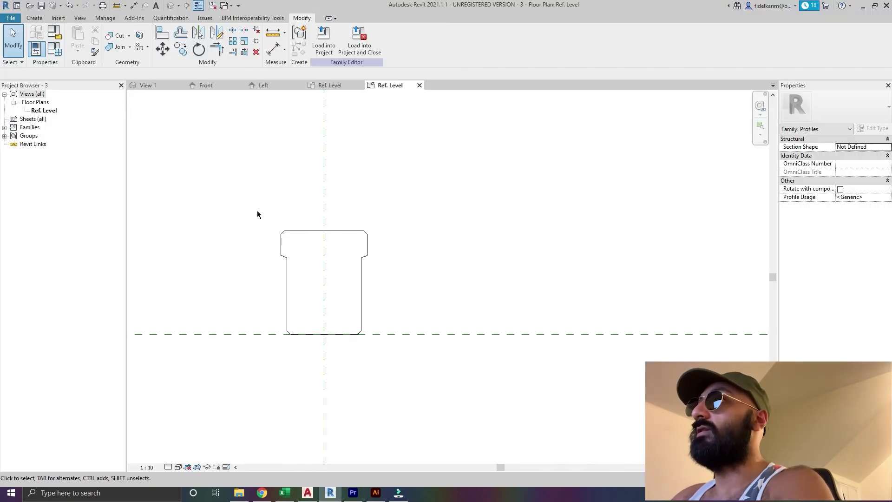
{"action": "scroll", "coordinate": [319, 258], "scroll_direction": "up", "scroll_amount": 2}
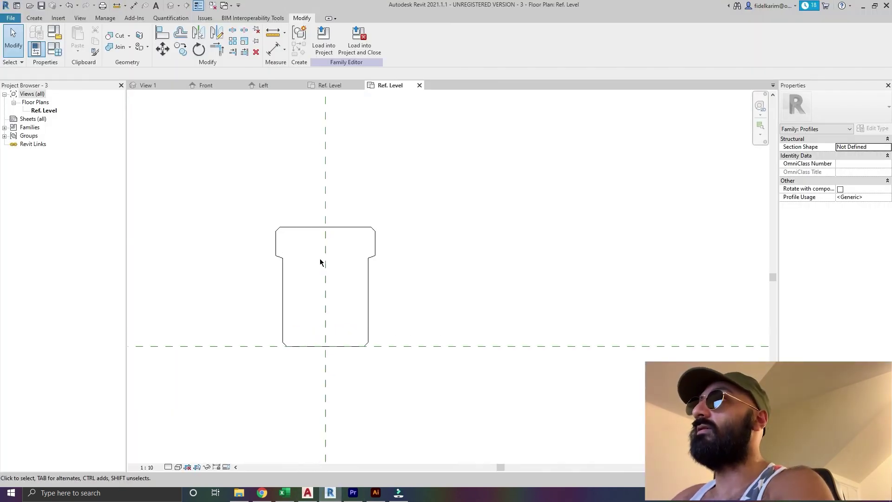
{"action": "left_click", "coordinate": [380, 257]}
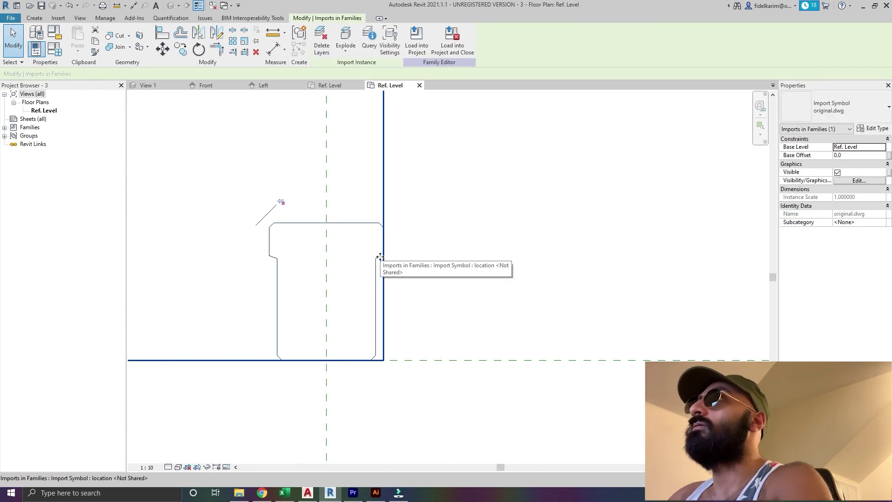
{"action": "scroll", "coordinate": [606, 333], "scroll_direction": "down", "scroll_amount": 5}
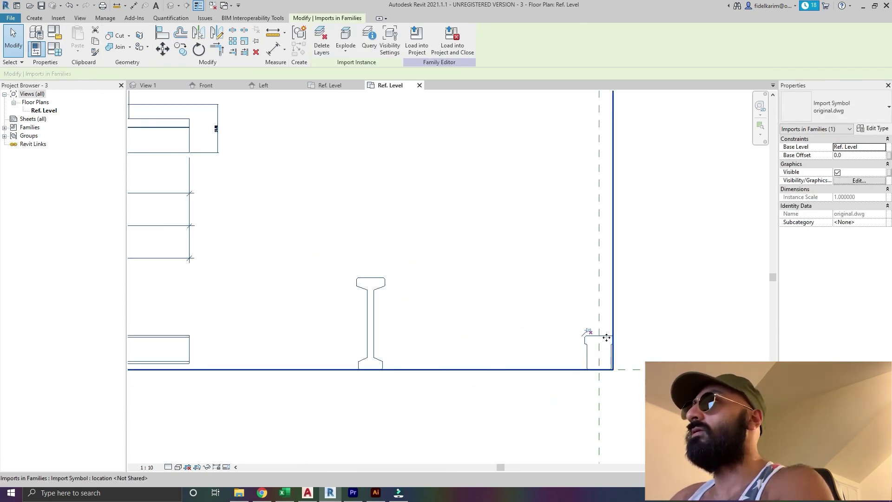
{"action": "scroll", "coordinate": [621, 346], "scroll_direction": "up", "scroll_amount": 2}
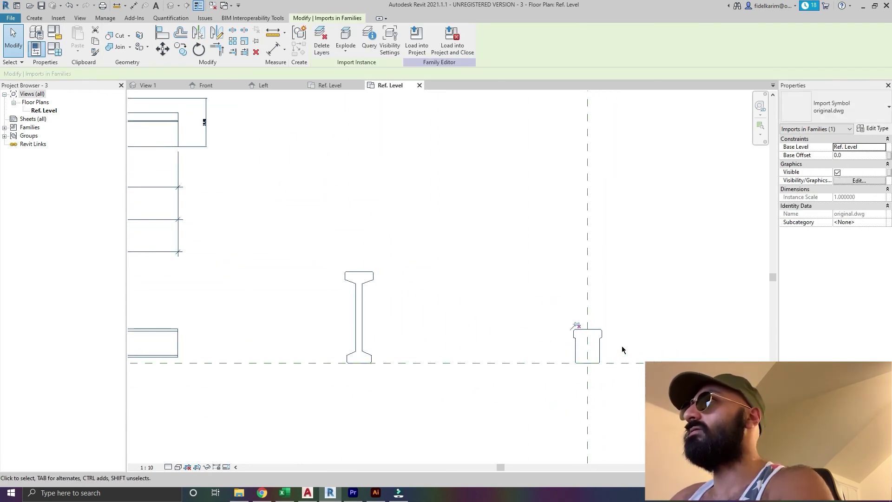
{"action": "left_click", "coordinate": [351, 50]}
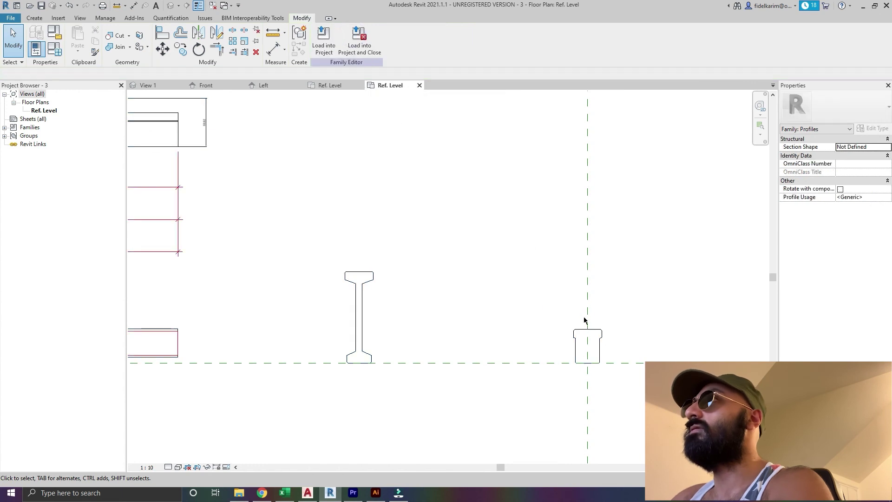
- Delete the beam views and the I-section from the exploded drawing, keeping only the solid end section at the reference planes
{"action": "scroll", "coordinate": [572, 342], "scroll_direction": "down", "scroll_amount": 5}
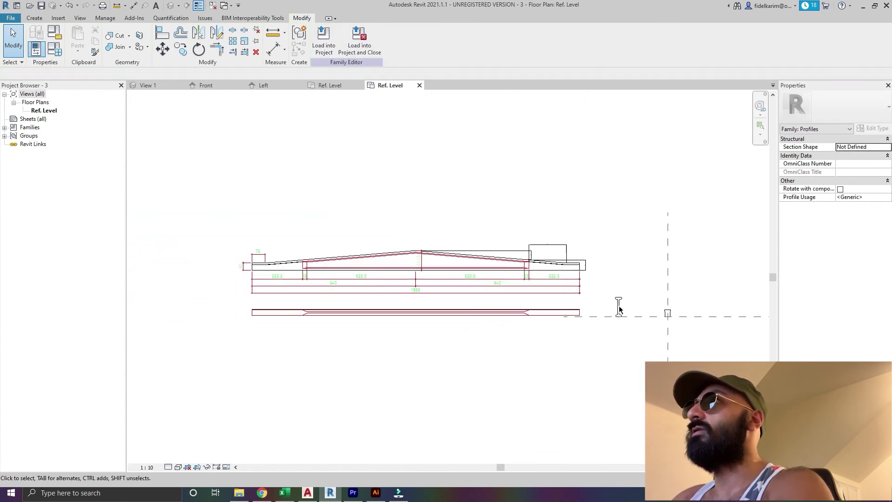
{"action": "left_click_drag", "start_coordinate": [173, 156], "coordinate": [620, 404]}
{"action": "key", "text": "Delete"}
{"action": "scroll", "coordinate": [595, 347], "scroll_direction": "up", "scroll_amount": 5}
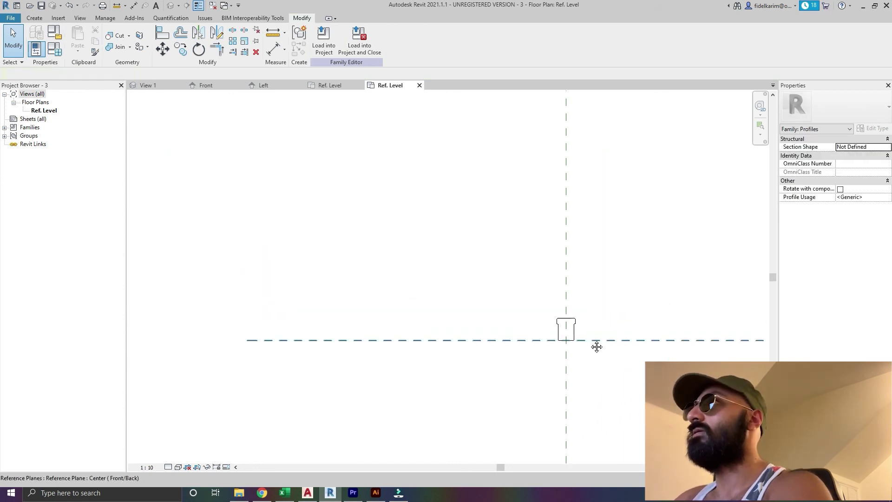
- Try stretching the end section's outline by moving its top edge upward, and undo the move
{"action": "scroll", "coordinate": [507, 274], "scroll_direction": "up", "scroll_amount": 2}
{"action": "left_click", "coordinate": [494, 253]}
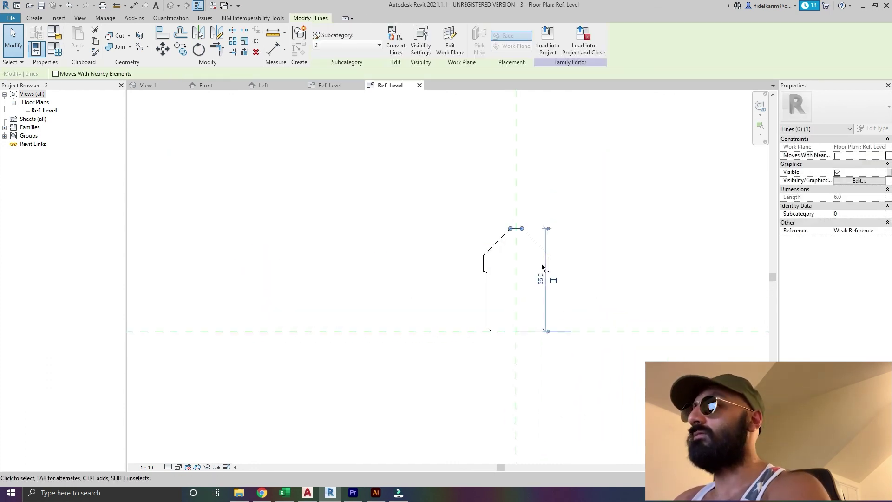
{"action": "left_click", "coordinate": [614, 264]}
{"action": "scroll", "coordinate": [588, 272], "scroll_direction": "up", "scroll_amount": 4}
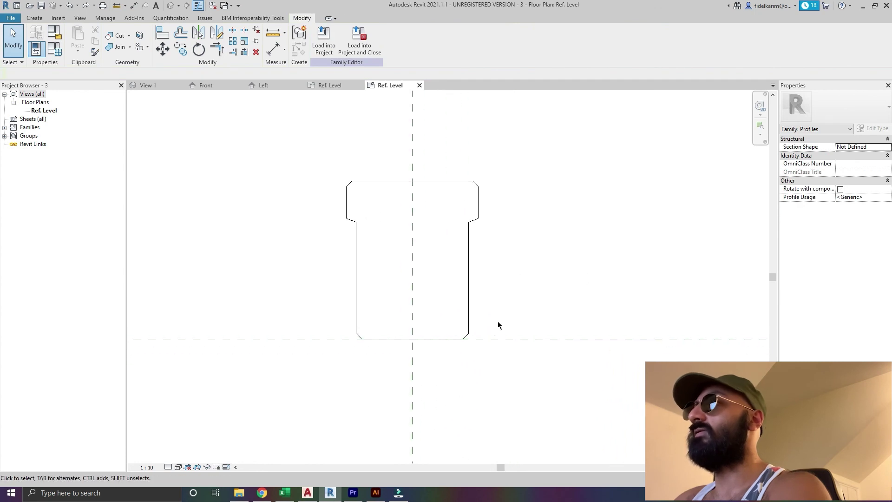
- Select the widened upper part of the end section's outline and start moving it straight up from a base point beside it
{"action": "middle_click_drag", "start_coordinate": [547, 273], "coordinate": [518, 314]}
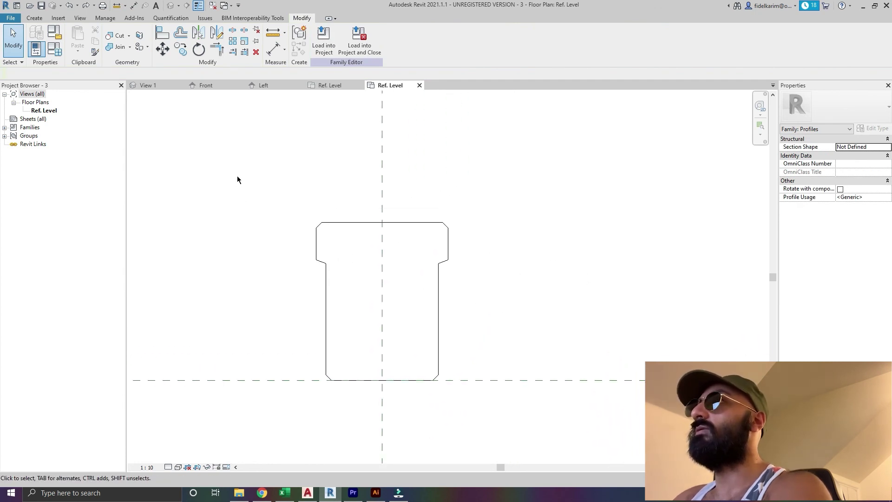
{"action": "left_click_drag", "start_coordinate": [237, 179], "coordinate": [622, 286]}
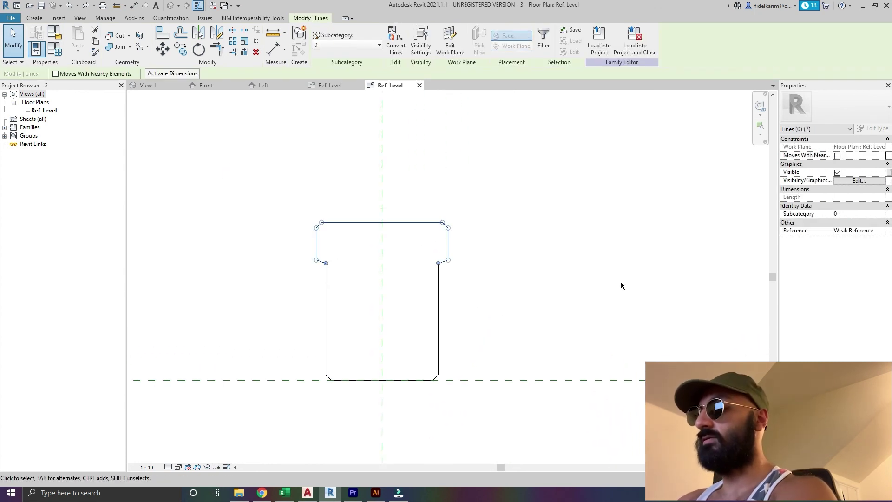
{"action": "key", "text": "m"}
{"action": "key", "text": "v"}
{"action": "left_click", "coordinate": [558, 263]}
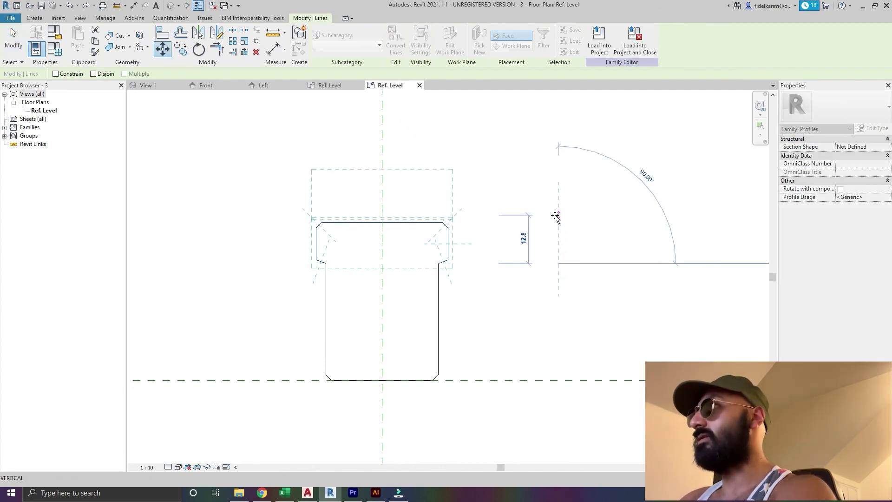
- Switch to AutoCAD and examine the beam's height dimensions where the solid end meets the 25 transition zone
{"action": "left_click", "coordinate": [308, 492]}
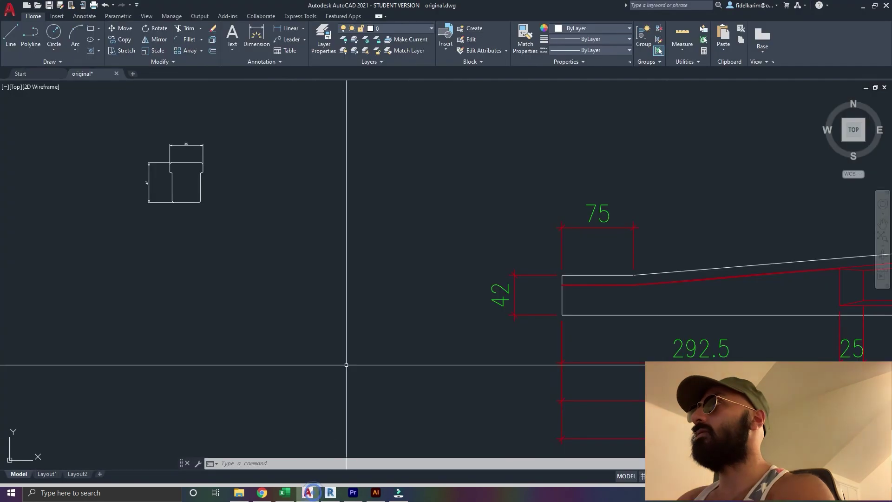
{"action": "mouse_move", "coordinate": [346, 359]}
{"action": "middle_mouse_down"}
{"action": "mouse_move", "coordinate": [95, 295]}
{"action": "mouse_move", "coordinate": [278, 302]}
{"action": "mouse_move", "coordinate": [513, 281]}
{"action": "mouse_move", "coordinate": [358, 284]}
{"action": "middle_mouse_up"}
{"action": "scroll", "coordinate": [514, 281], "scroll_direction": "up", "scroll_amount": 5}
{"action": "scroll", "coordinate": [358, 285], "scroll_direction": "down", "scroll_amount": 3}
{"action": "scroll", "coordinate": [298, 271], "scroll_direction": "up", "scroll_amount": 2}
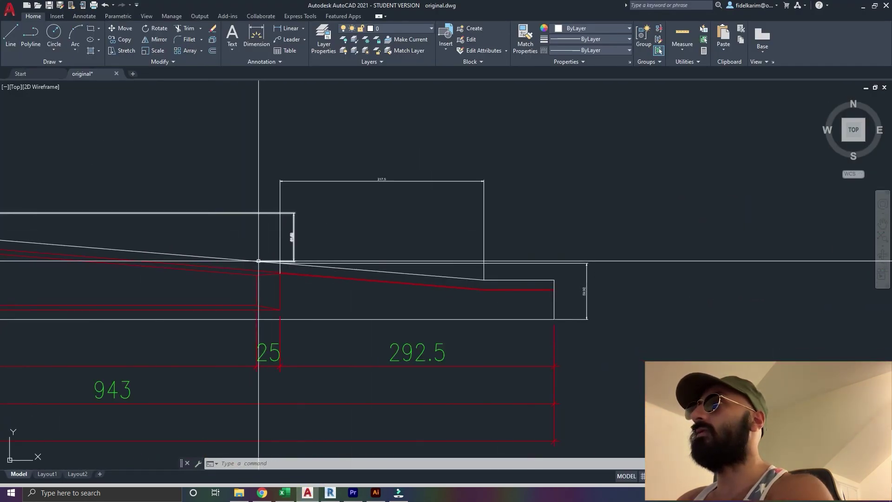
- Examine the height and length dimensions at both ends of the tapered beam elevation in the AutoCAD drawing
{"action": "scroll", "coordinate": [604, 288], "scroll_direction": "up", "scroll_amount": 5}
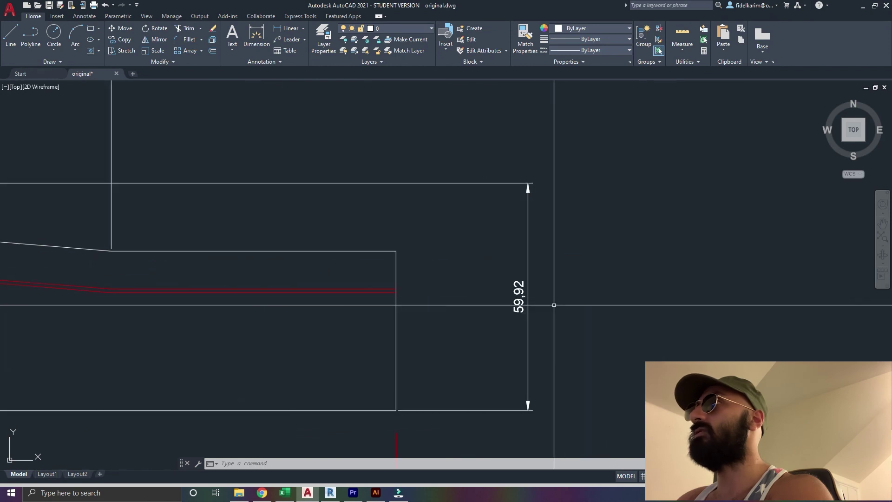
{"action": "scroll", "coordinate": [511, 307], "scroll_direction": "down", "scroll_amount": 4}
{"action": "scroll", "coordinate": [260, 325], "scroll_direction": "down", "scroll_amount": 1}
{"action": "middle_click_drag", "start_coordinate": [260, 325], "coordinate": [493, 297]}
{"action": "scroll", "coordinate": [492, 297], "scroll_direction": "up", "scroll_amount": 1}
{"action": "scroll", "coordinate": [860, 263], "scroll_direction": "up", "scroll_amount": 5}
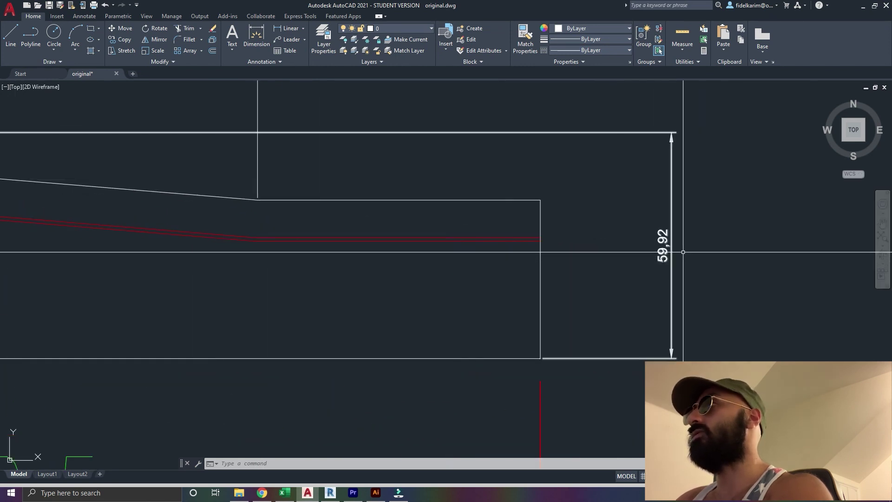
{"action": "scroll", "coordinate": [725, 255], "scroll_direction": "down", "scroll_amount": 4}
{"action": "scroll", "coordinate": [725, 255], "scroll_direction": "down", "scroll_amount": 1}
{"action": "middle_click_drag", "start_coordinate": [439, 263], "coordinate": [446, 262]}
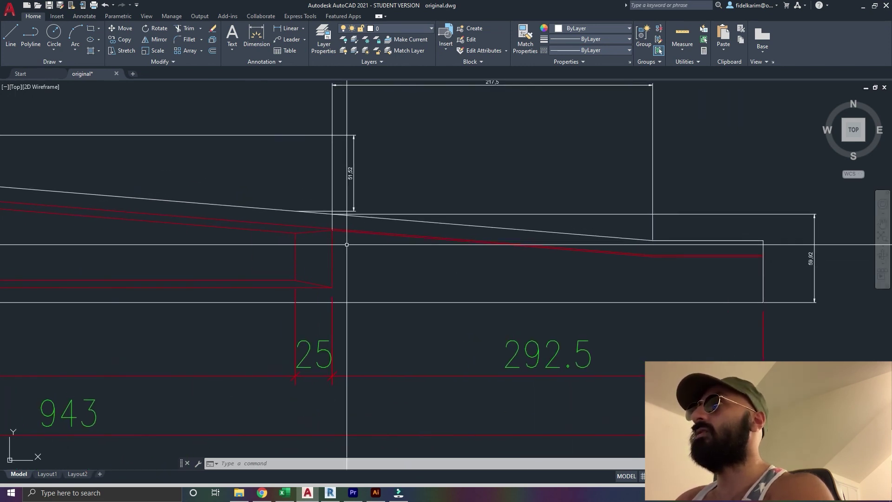
{"action": "scroll", "coordinate": [333, 216], "scroll_direction": "down", "scroll_amount": 4}
{"action": "scroll", "coordinate": [304, 252], "scroll_direction": "down", "scroll_amount": 3}
{"action": "scroll", "coordinate": [215, 263], "scroll_direction": "up", "scroll_amount": 3}
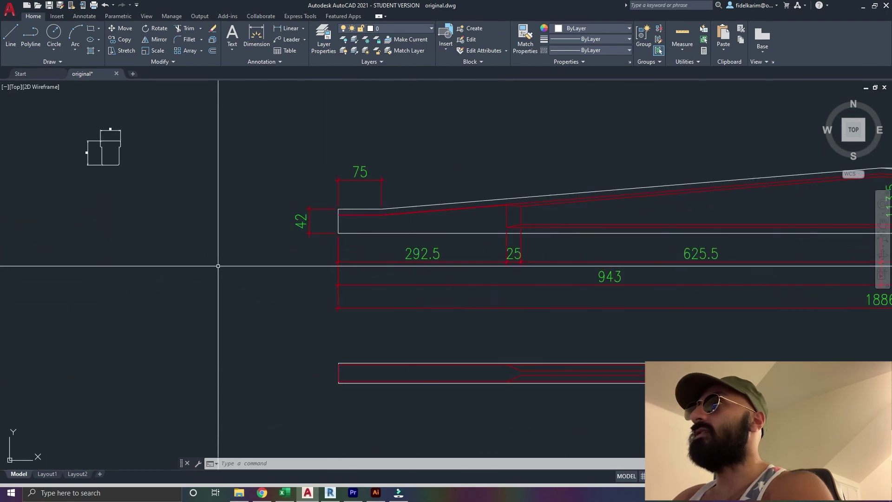
{"action": "scroll", "coordinate": [368, 199], "scroll_direction": "up", "scroll_amount": 2}
{"action": "scroll", "coordinate": [404, 203], "scroll_direction": "down", "scroll_amount": 1}
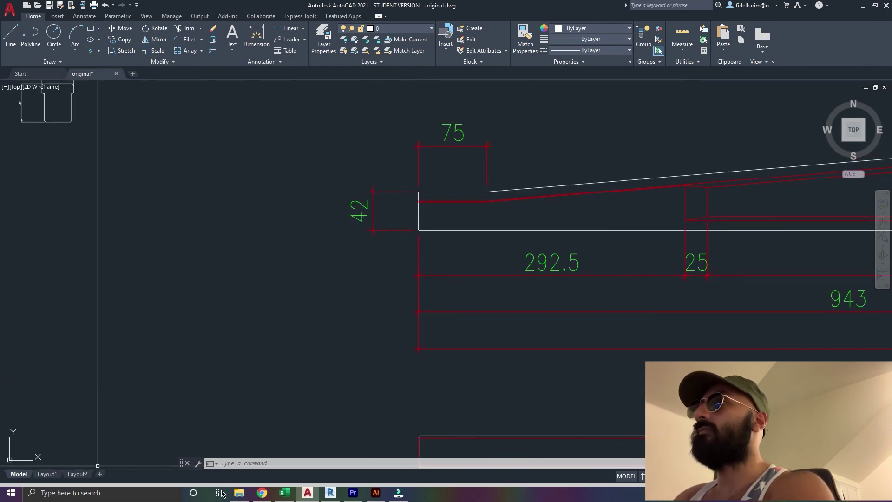
- Switch to Revit and complete the upward move of profile 3's top flange lines by 18 mm
{"action": "left_click", "coordinate": [330, 492]}
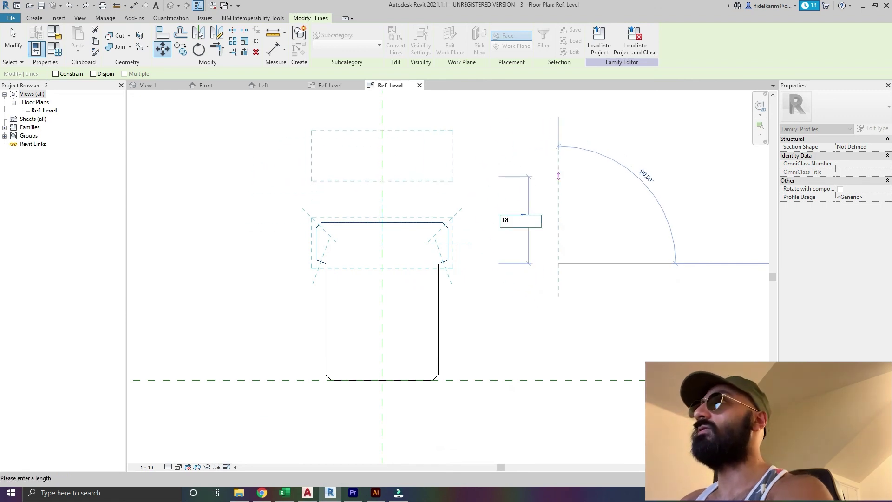
{"action": "key", "text": "Return"}
{"action": "key", "text": "Escape"}
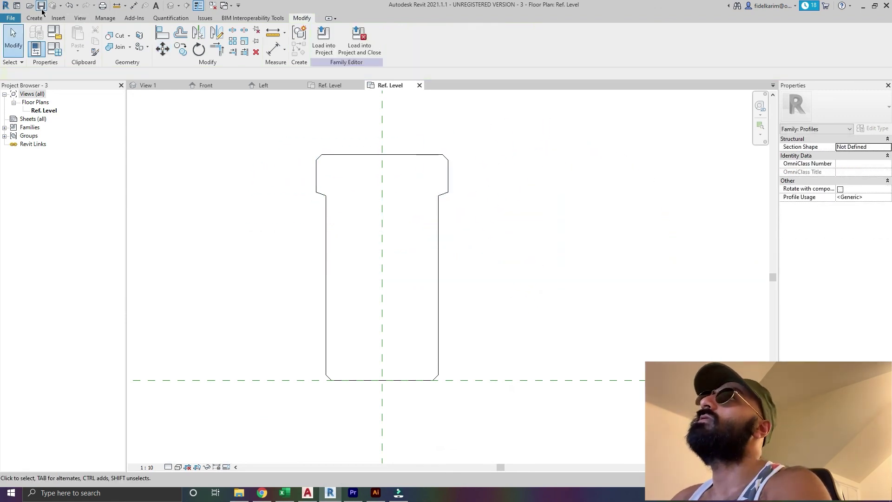
- Save the profile family under the new name 2 on the Desktop
{"action": "left_click", "coordinate": [14, 18]}
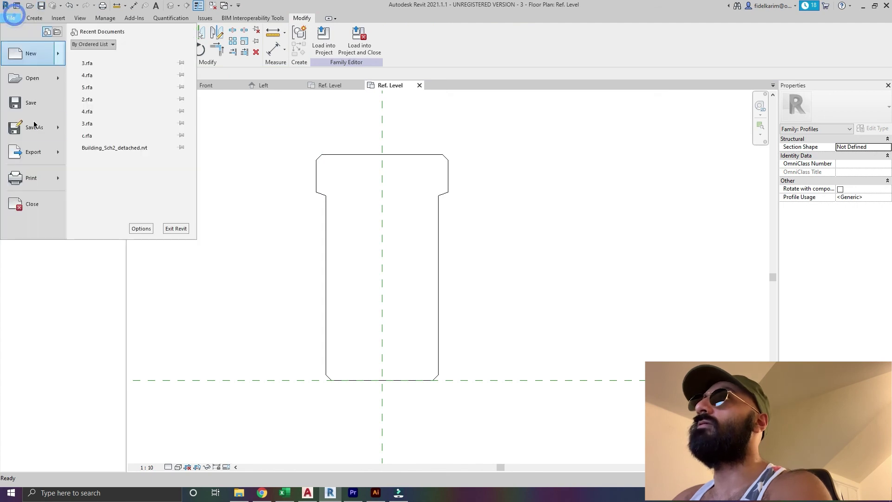
{"action": "mouse_move", "coordinate": [31, 135]}
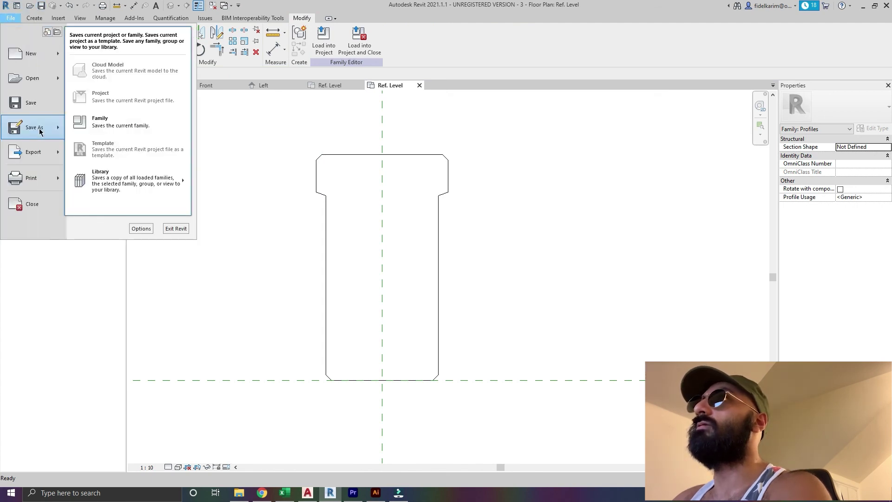
{"action": "left_click", "coordinate": [99, 122]}
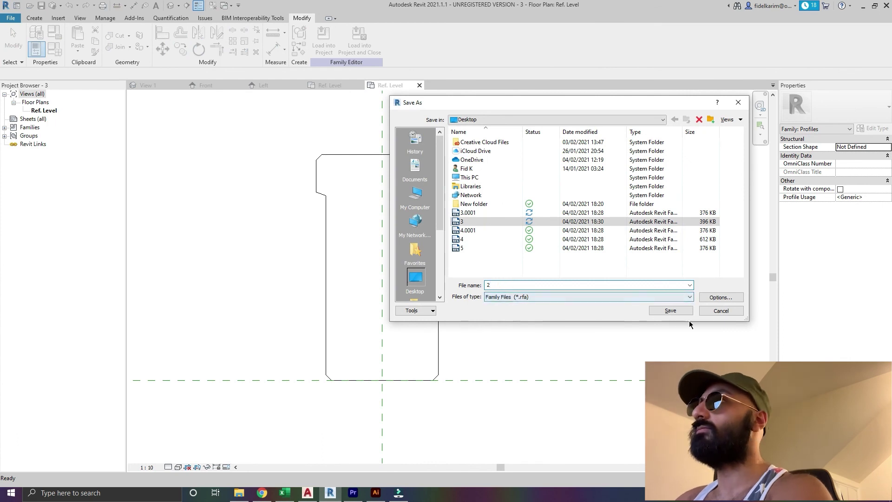
{"action": "left_click", "coordinate": [672, 311]}
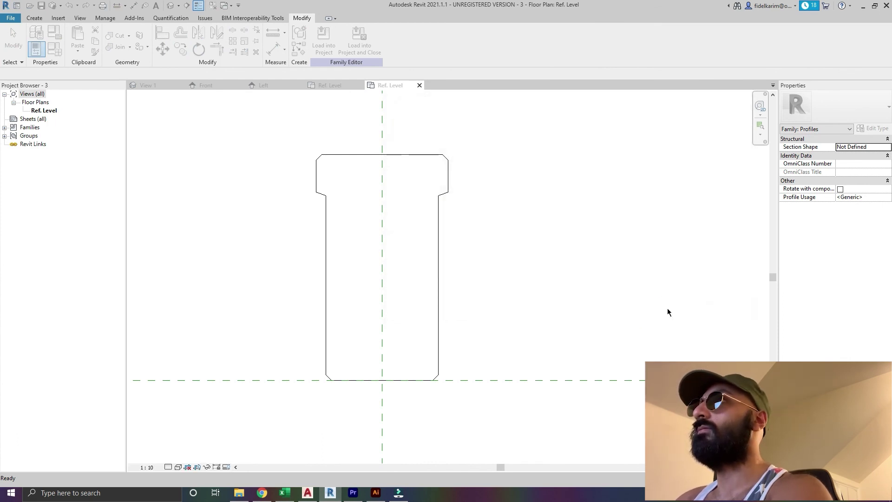
- Move the top flange lines of profile 2 down by 18 mm
{"action": "left_click_drag", "start_coordinate": [241, 122], "coordinate": [611, 244]}
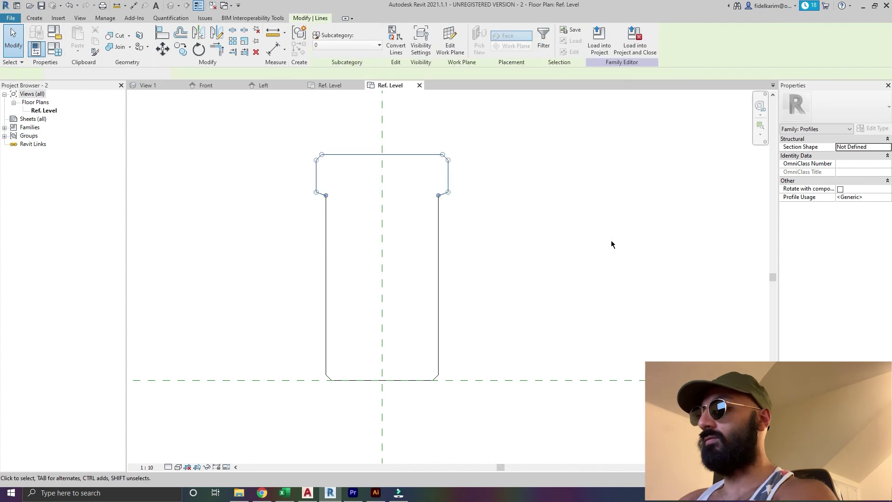
{"action": "key", "text": "m"}
{"action": "key", "text": "v"}
{"action": "left_click", "coordinate": [552, 200]}
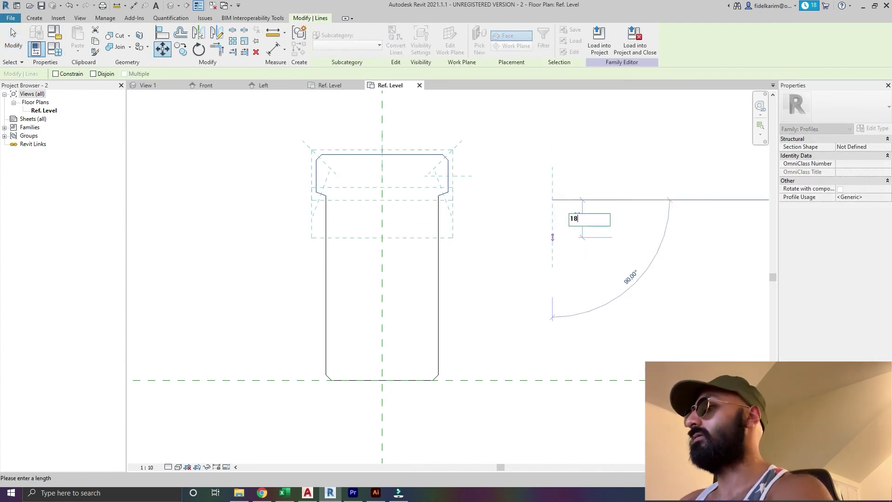
{"action": "type", "text": "18"}
{"action": "key", "text": "Return"}
{"action": "key", "text": "Escape"}
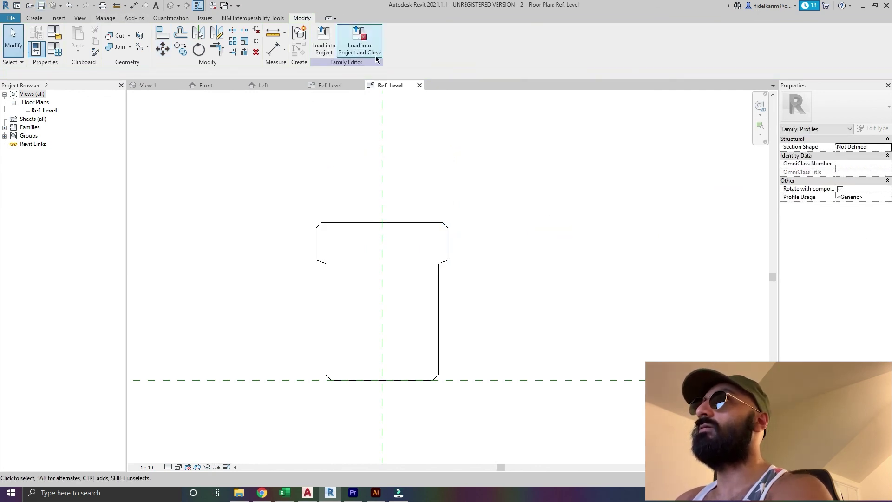
- Close the profile family and every view of Family13 except the Ref. Level floor plan
{"action": "left_click", "coordinate": [420, 85]}
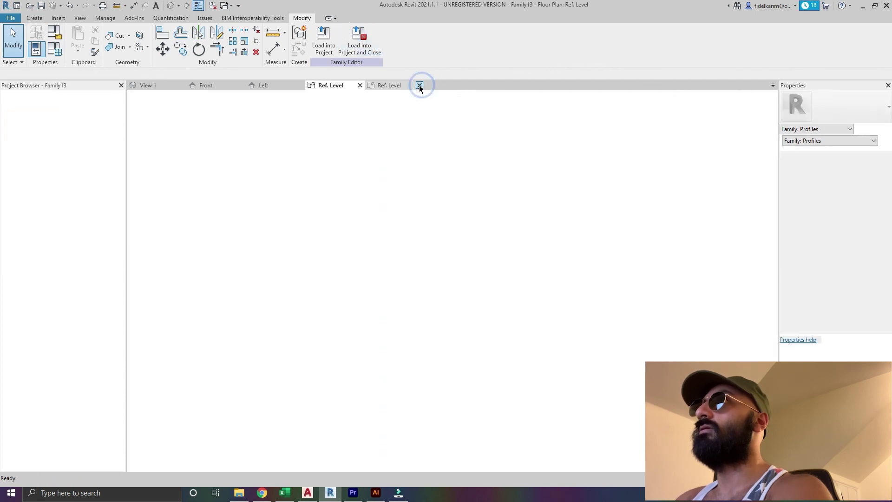
{"action": "left_click", "coordinate": [269, 85]}
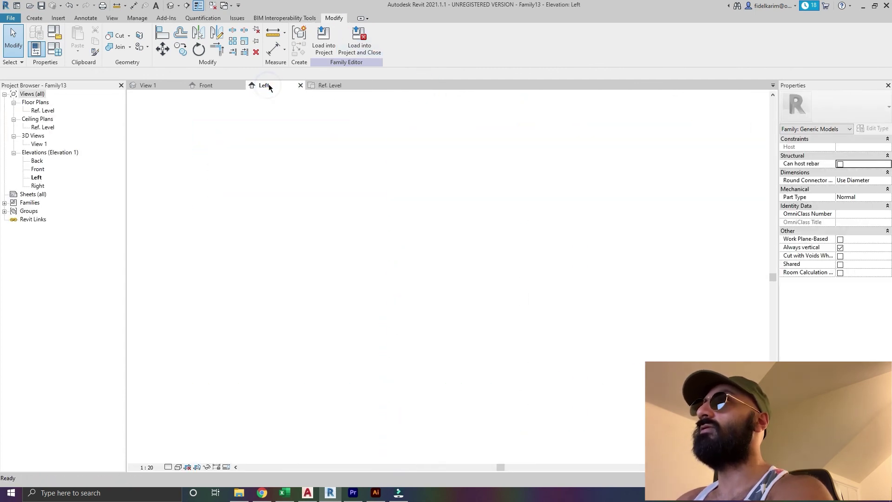
{"action": "left_click", "coordinate": [300, 85]}
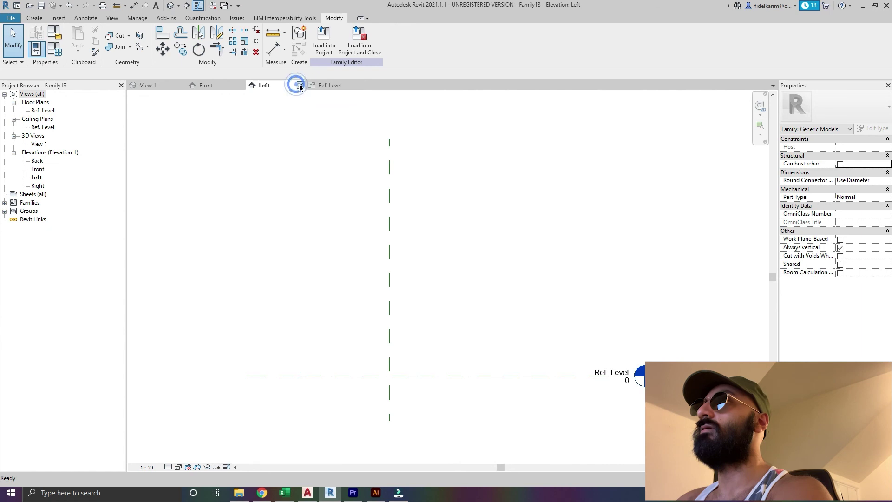
{"action": "left_click", "coordinate": [212, 85]}
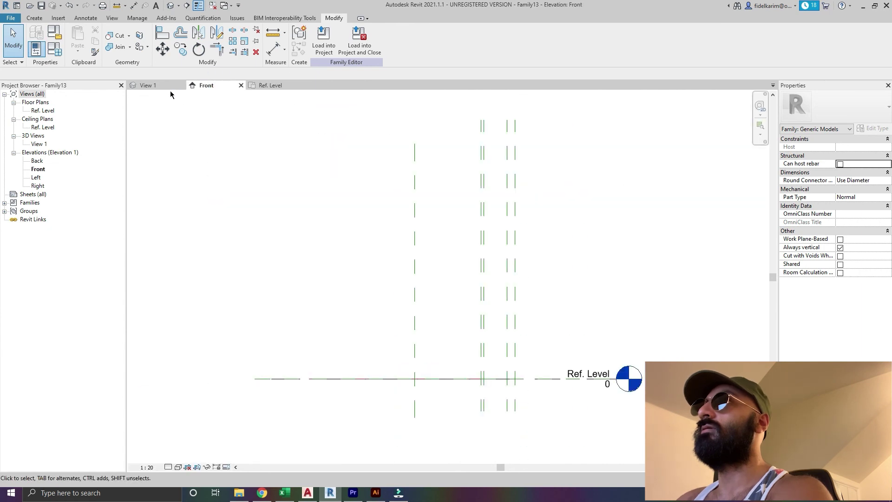
{"action": "left_click", "coordinate": [169, 86]}
{"action": "left_click", "coordinate": [282, 88]}
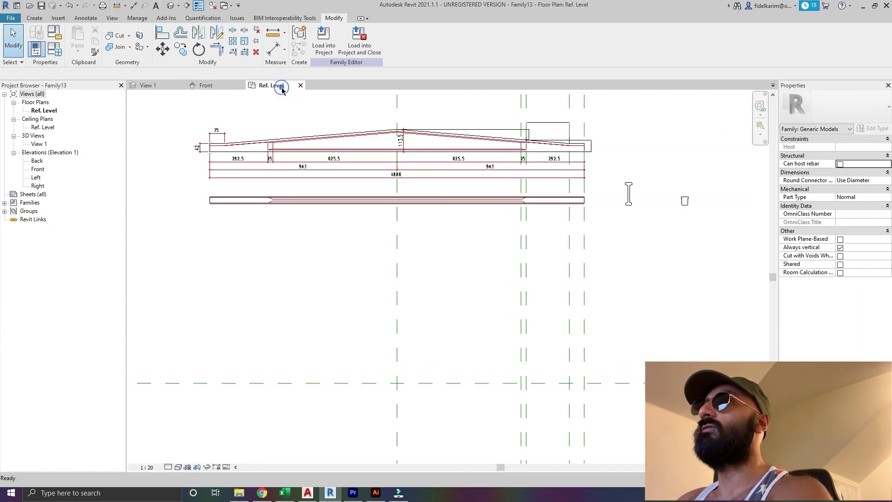
{"action": "left_click", "coordinate": [212, 5]}
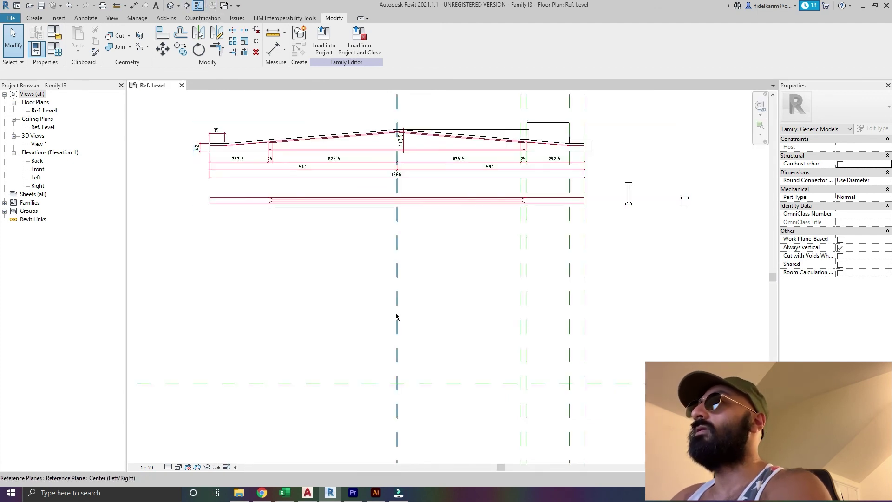
- Load the profile families 2, 3, 4 and 5 from the Desktop into Family13
{"action": "middle_click_drag", "start_coordinate": [399, 318], "coordinate": [379, 302]}
{"action": "left_click", "coordinate": [58, 18]}
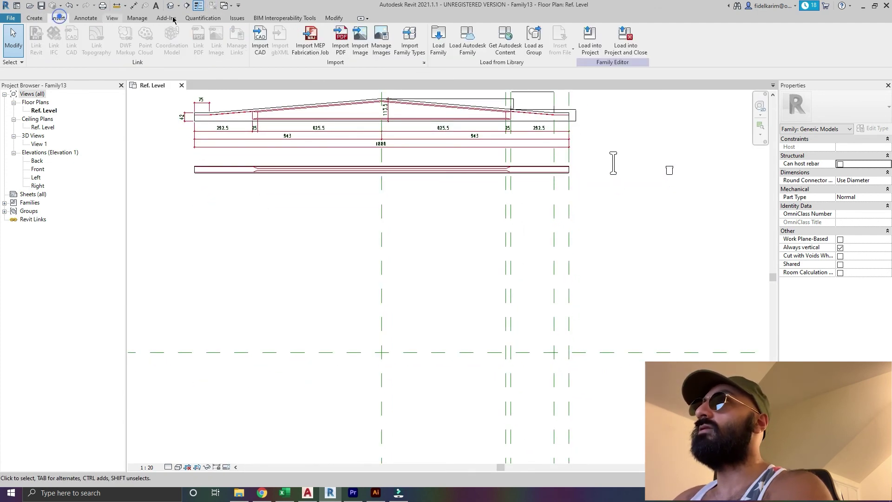
{"action": "left_click", "coordinate": [437, 45]}
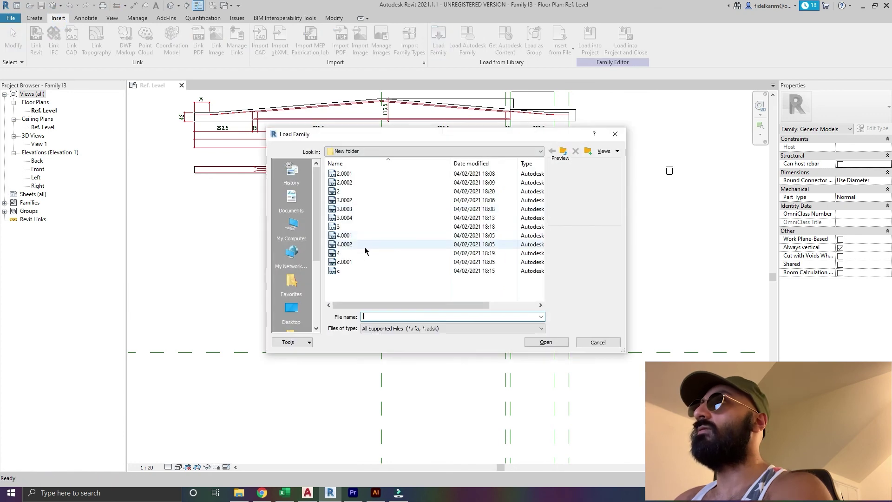
{"action": "left_click", "coordinate": [566, 153]}
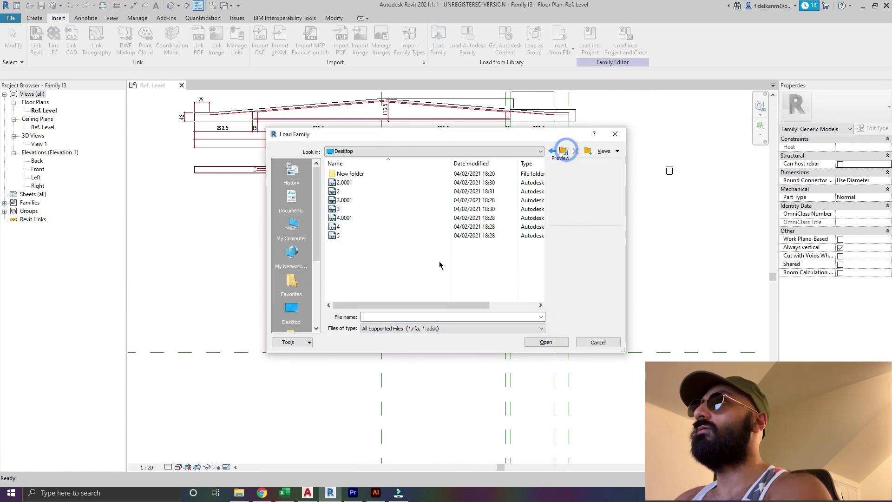
{"action": "left_click", "coordinate": [355, 192]}
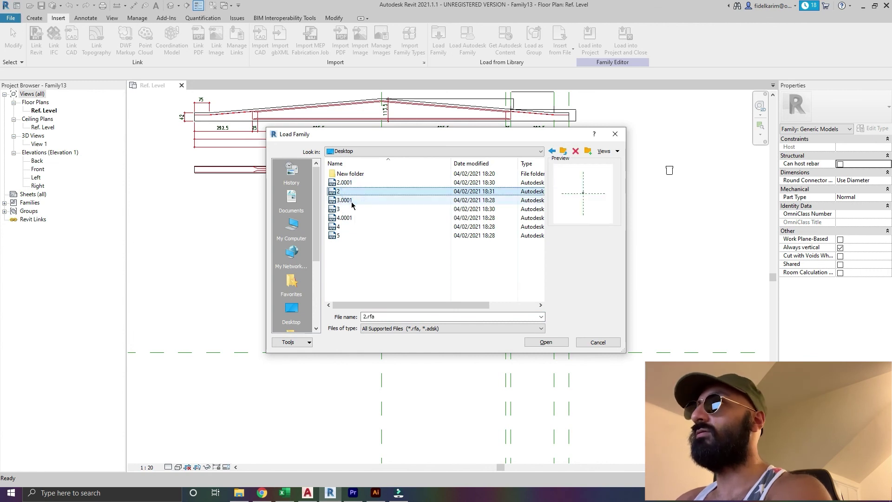
{"action": "left_click", "coordinate": [346, 209], "text": "ctrl"}
{"action": "left_click", "coordinate": [351, 228], "text": "ctrl"}
{"action": "left_click", "coordinate": [349, 236], "text": "ctrl"}
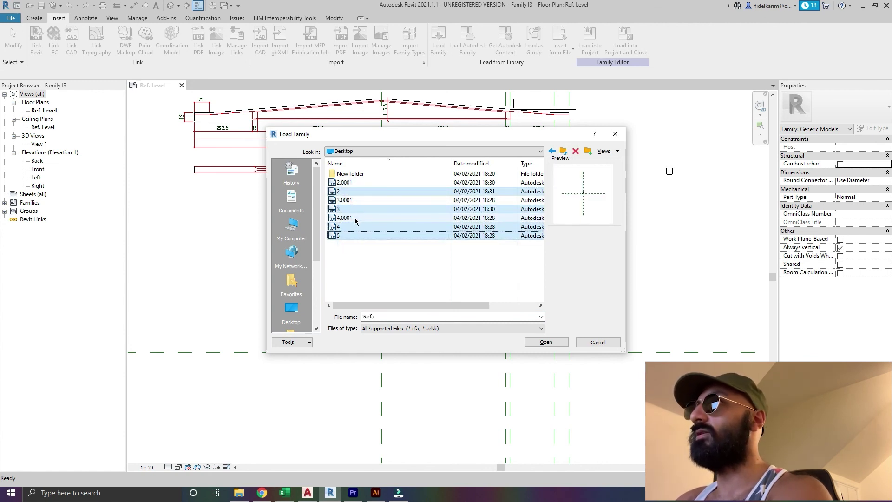
{"action": "left_click", "coordinate": [551, 344]}
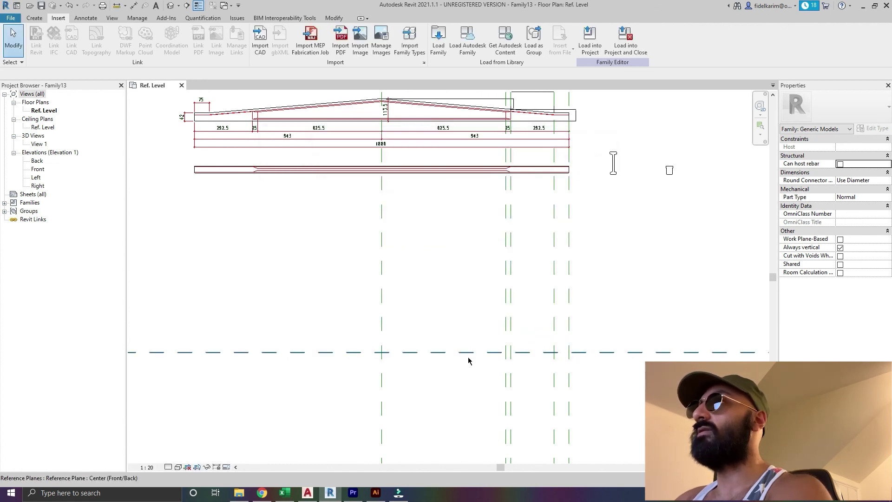
- Expand the Families branch and check the loaded profiles listed under Profiles
{"action": "scroll", "coordinate": [470, 358], "scroll_direction": "up", "scroll_amount": 2}
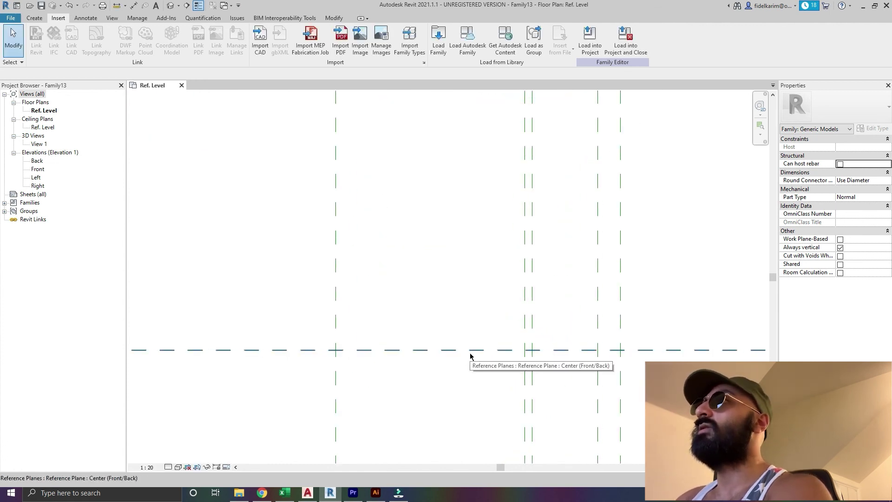
{"action": "scroll", "coordinate": [459, 314], "scroll_direction": "down", "scroll_amount": 3}
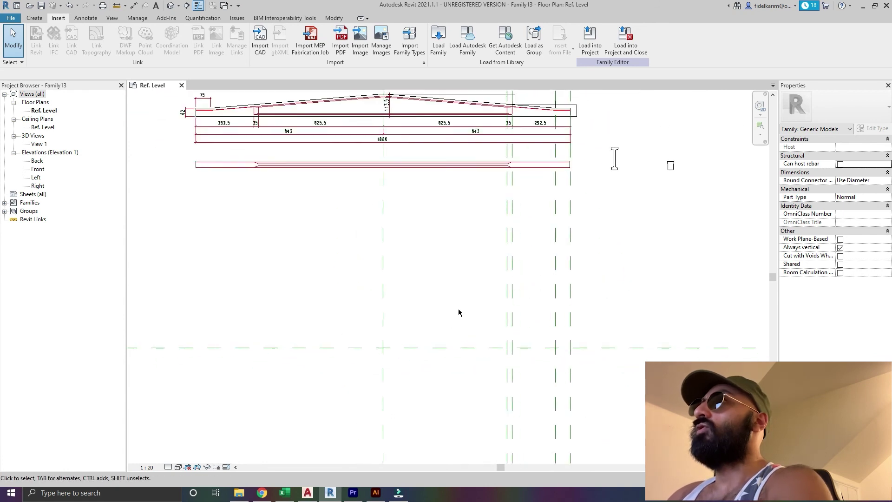
{"action": "mouse_move", "coordinate": [459, 312]}
{"action": "middle_mouse_down"}
{"action": "mouse_move", "coordinate": [424, 276]}
{"action": "mouse_move", "coordinate": [422, 249]}
{"action": "mouse_move", "coordinate": [434, 237]}
{"action": "mouse_move", "coordinate": [436, 251]}
{"action": "mouse_move", "coordinate": [442, 244]}
{"action": "middle_mouse_up"}
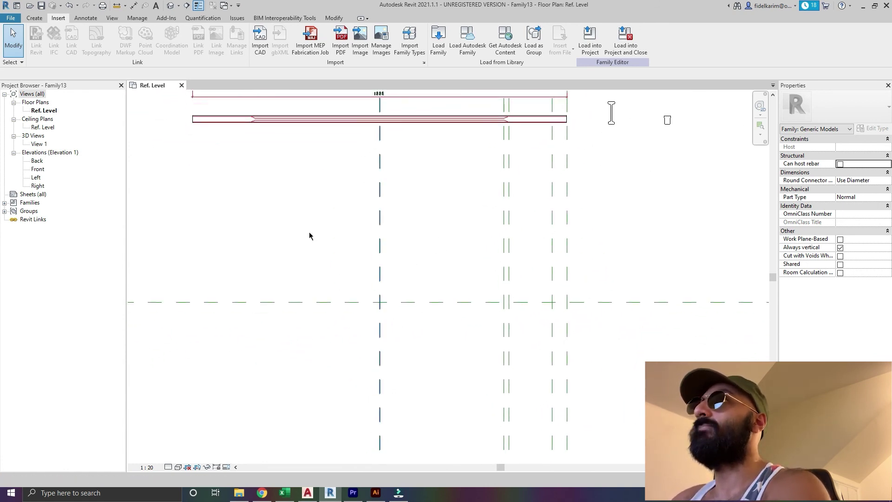
{"action": "left_click", "coordinate": [4, 204]}
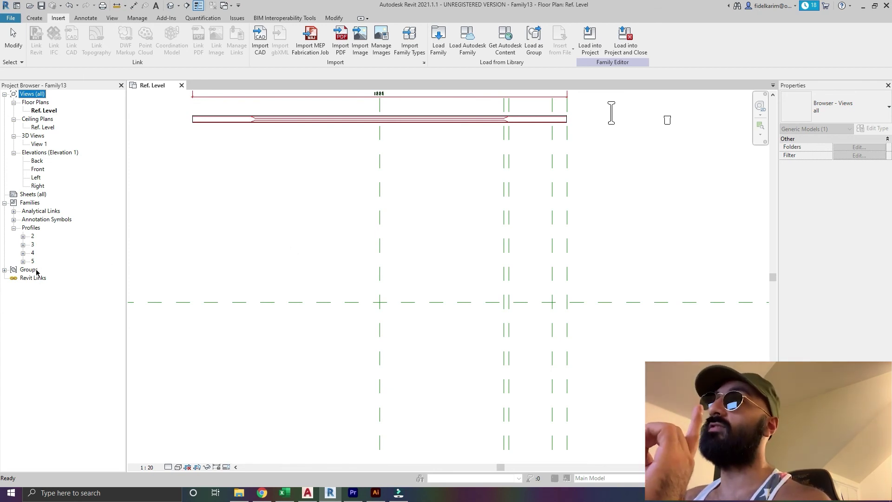
{"action": "left_click", "coordinate": [180, 163]}
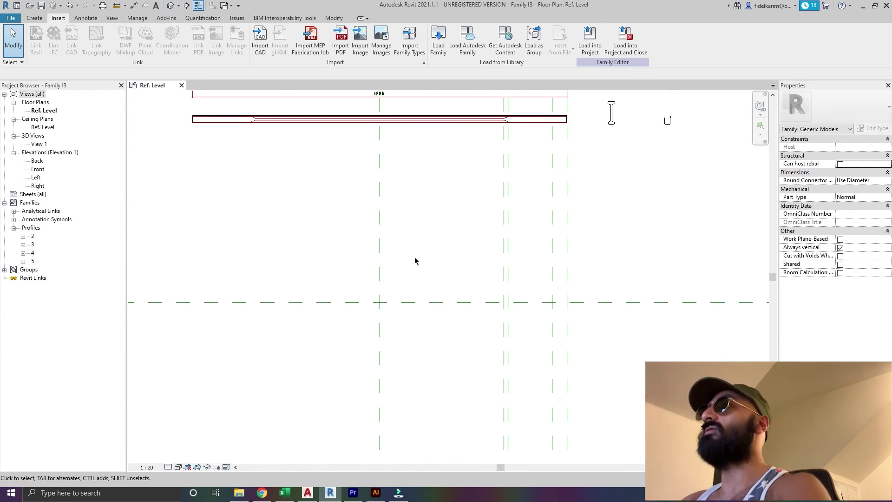
- Start a Swept Blend and sketch a horizontal path line about 480 mm long, just above the Center (Front/Back) reference plane
{"action": "middle_click_drag", "start_coordinate": [424, 269], "coordinate": [359, 281]}
{"action": "scroll", "coordinate": [358, 281], "scroll_direction": "up", "scroll_amount": 2}
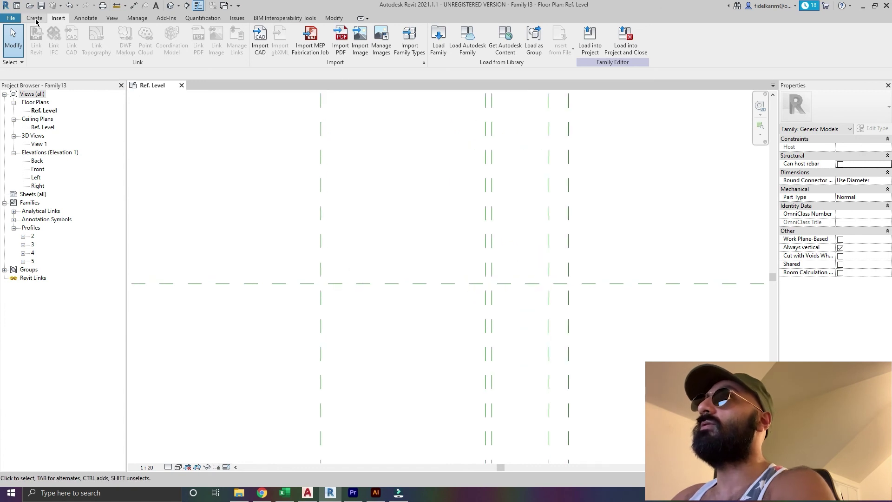
{"action": "left_click", "coordinate": [34, 18]}
{"action": "left_click", "coordinate": [158, 41]}
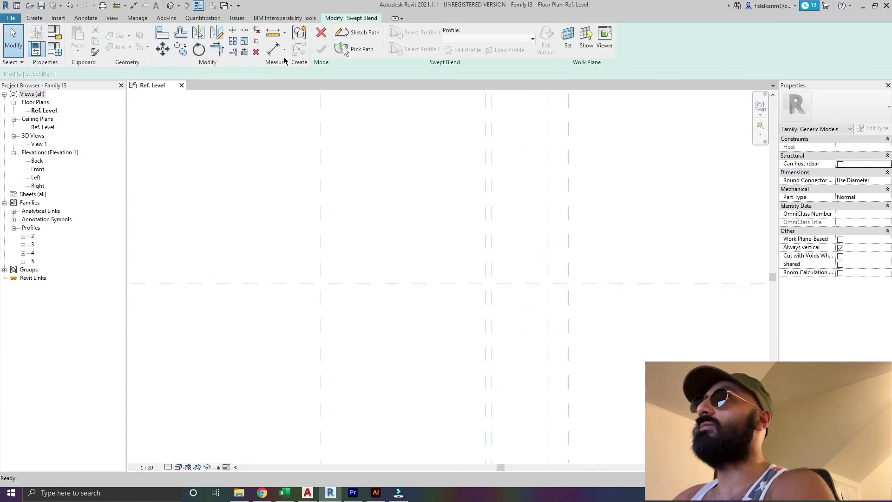
{"action": "left_click", "coordinate": [360, 32]}
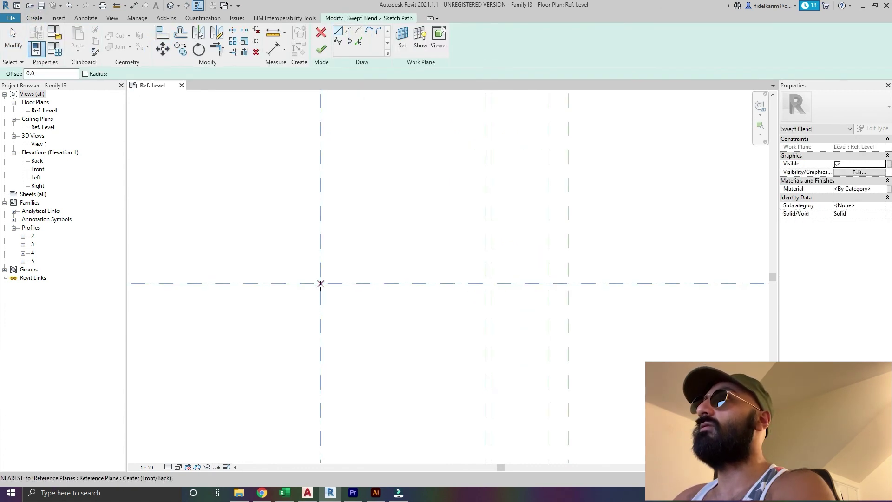
{"action": "left_click", "coordinate": [331, 267]}
{"action": "left_click", "coordinate": [458, 267]}
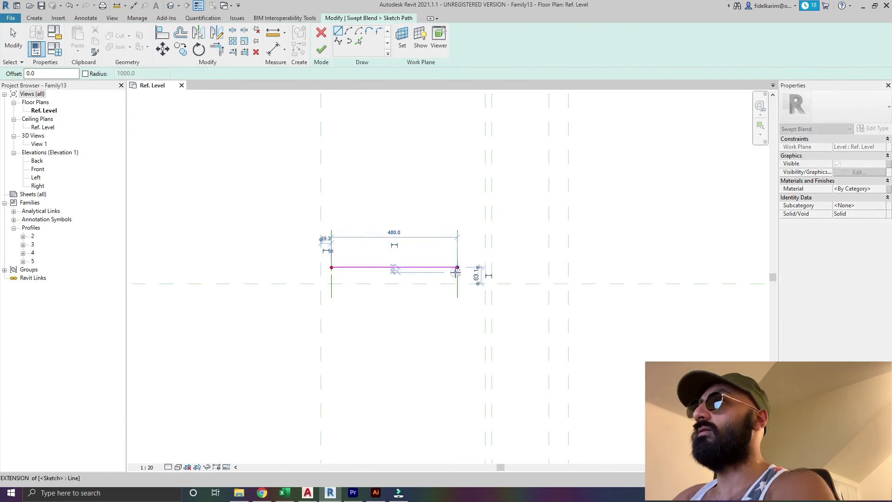
- Align the swept blend path line to the Center (Front/Back) reference plane and lock the alignment
{"action": "key", "text": "Escape"}
{"action": "key", "text": "Escape"}
{"action": "key", "text": "a"}
{"action": "key", "text": "l"}
{"action": "left_click", "coordinate": [400, 284]}
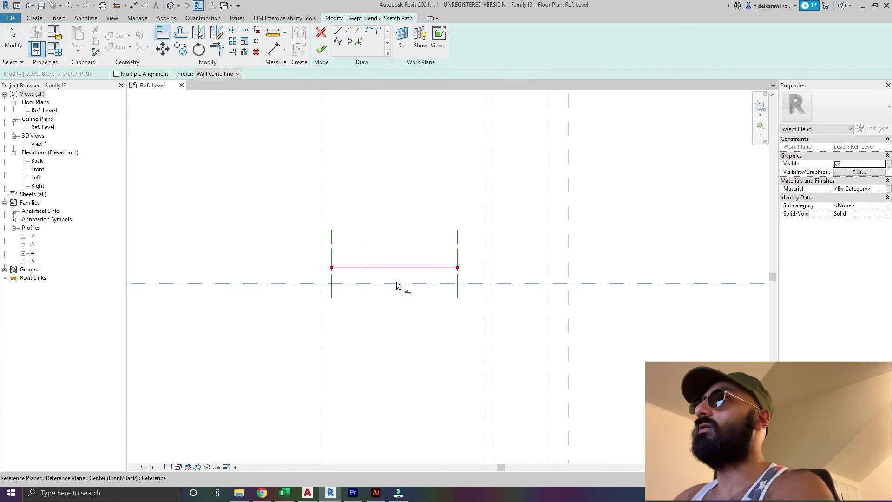
{"action": "left_click", "coordinate": [398, 268]}
{"action": "left_click", "coordinate": [431, 300]}
- Align the path's left end, locked, to the leftmost vertical reference plane and its right end to the second one, and finish the path
{"action": "left_click", "coordinate": [320, 221]}
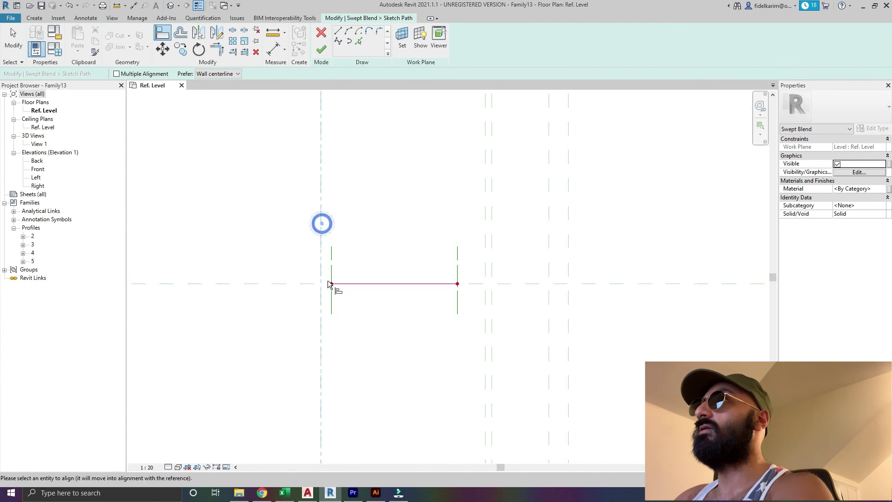
{"action": "left_click", "coordinate": [332, 288]}
{"action": "left_click", "coordinate": [337, 295]}
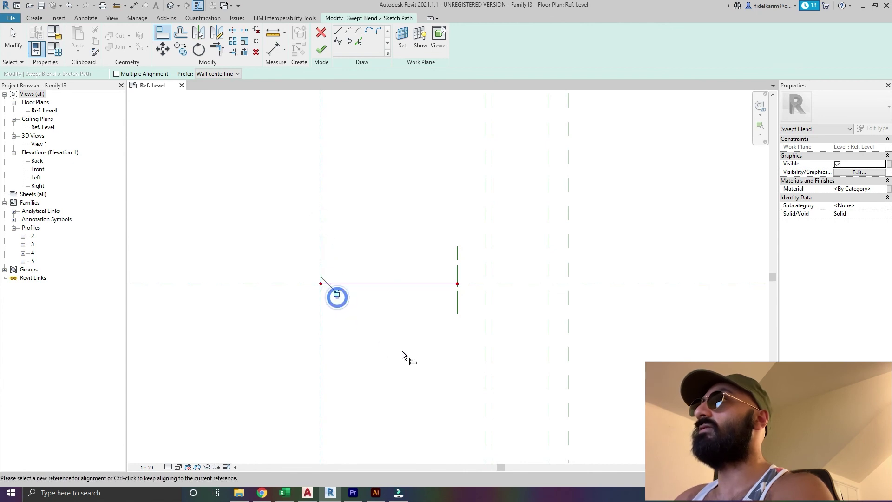
{"action": "left_click", "coordinate": [483, 321]}
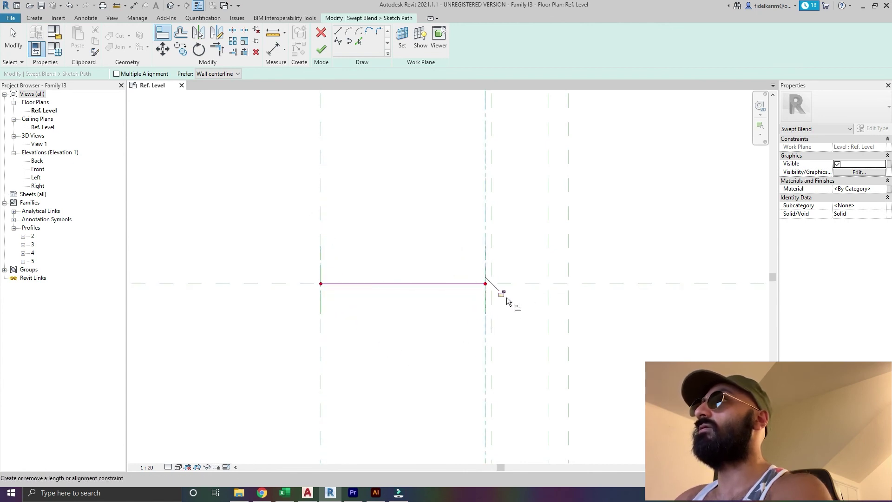
{"action": "key", "text": "Escape"}
{"action": "middle_click_drag", "start_coordinate": [504, 313], "coordinate": [452, 261]}
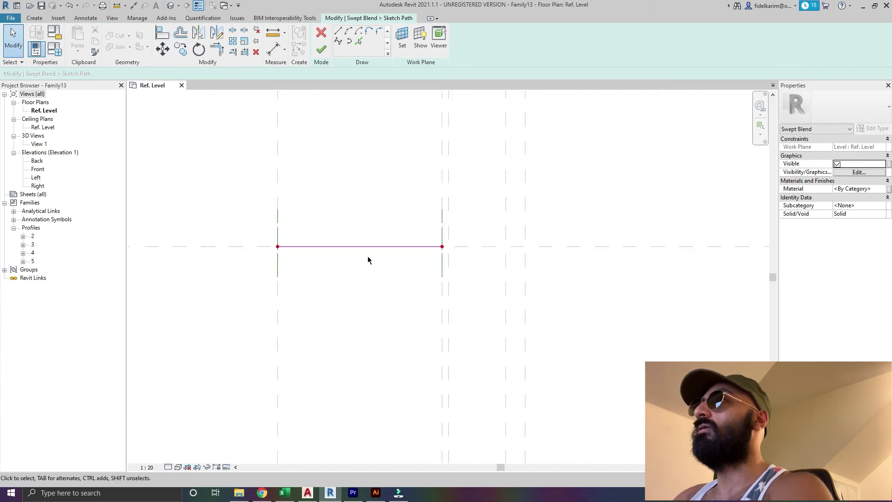
{"action": "left_click", "coordinate": [322, 50]}
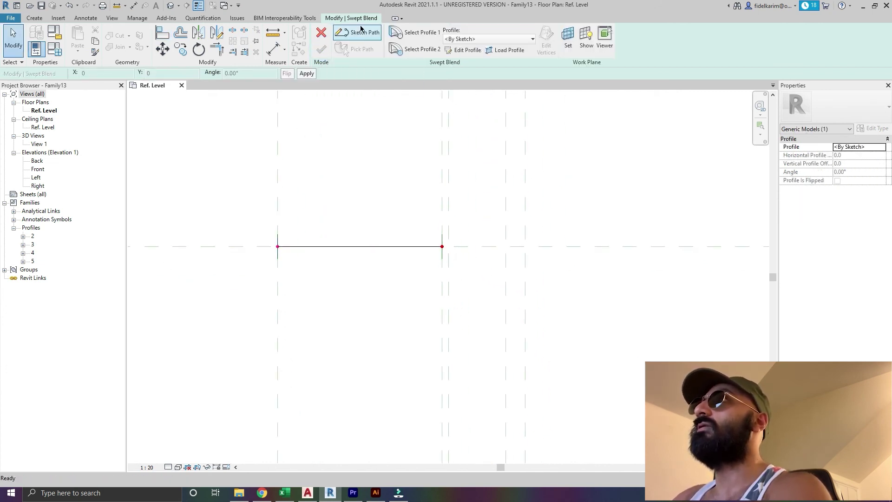
- In the default 3D view, assign loaded profile 5 as Profile 1 of the swept blend
{"action": "left_click", "coordinate": [171, 8]}
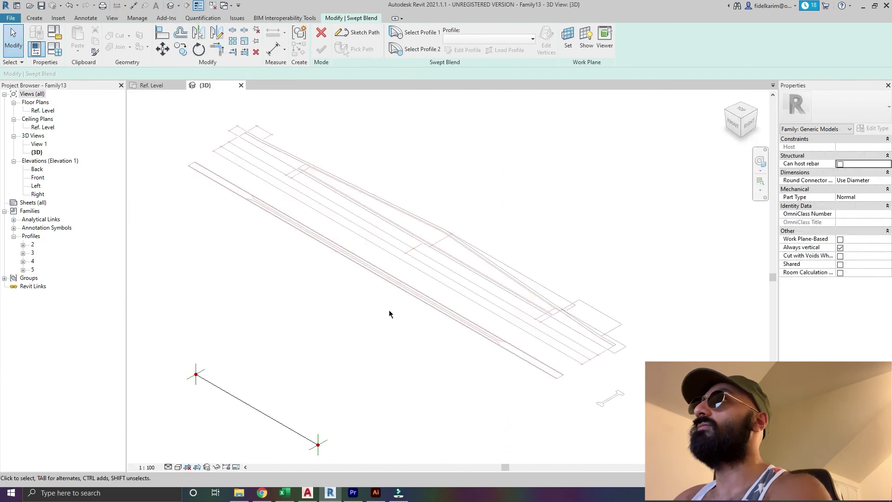
{"action": "scroll", "coordinate": [275, 300], "scroll_direction": "up", "scroll_amount": 3}
{"action": "scroll", "coordinate": [432, 264], "scroll_direction": "down", "scroll_amount": 2}
{"action": "scroll", "coordinate": [311, 315], "scroll_direction": "up", "scroll_amount": 3}
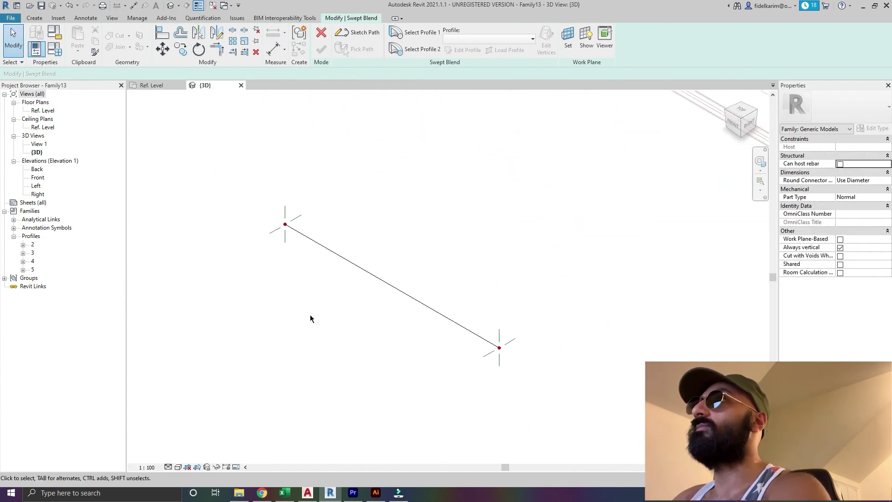
{"action": "left_click", "coordinate": [438, 36]}
{"action": "left_click", "coordinate": [465, 39]}
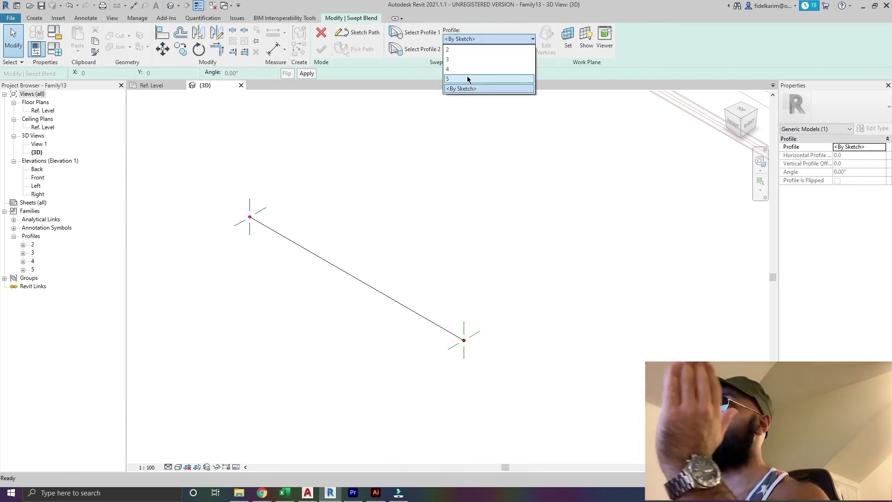
{"action": "left_click", "coordinate": [467, 80]}
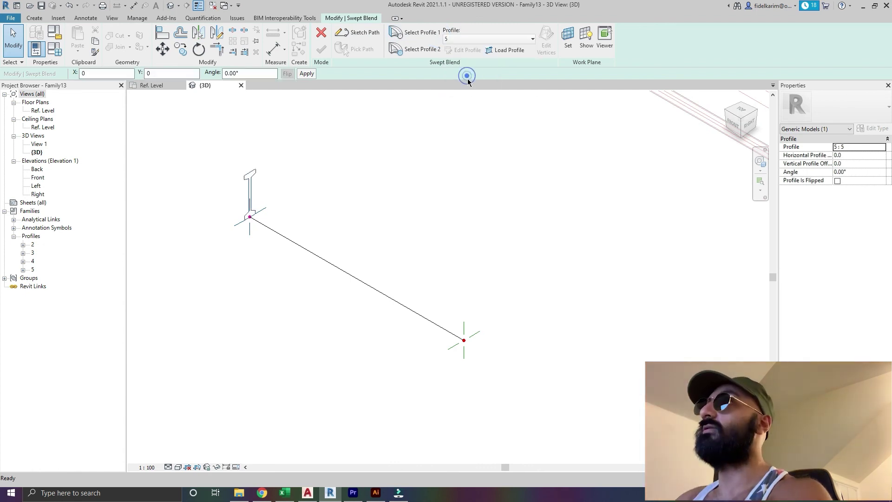
- Assign loaded profile 4 as Profile 2 and finish the swept blend
{"action": "left_click", "coordinate": [406, 50]}
{"action": "left_click", "coordinate": [502, 39]}
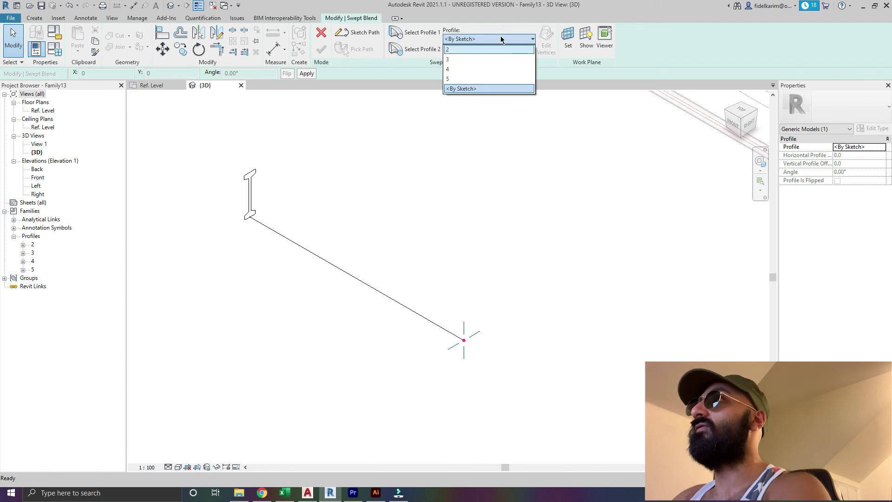
{"action": "left_click", "coordinate": [425, 51]}
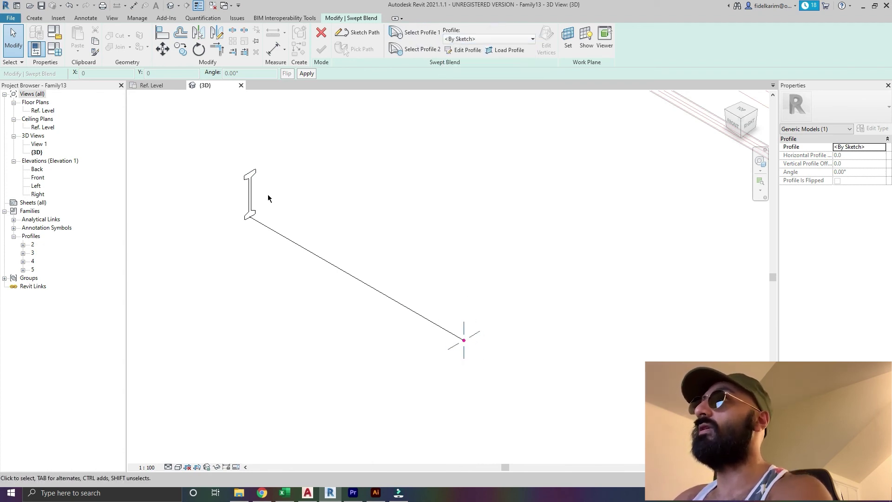
{"action": "left_click", "coordinate": [426, 52]}
{"action": "left_click", "coordinate": [498, 37]}
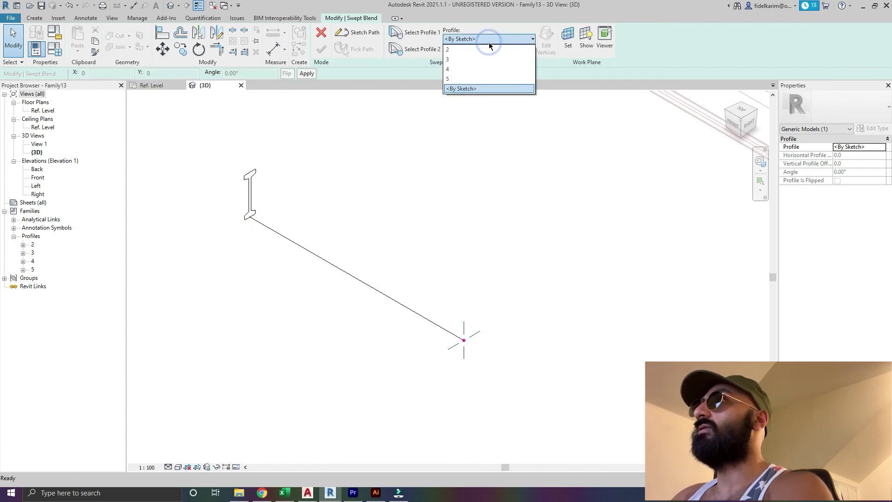
{"action": "left_click", "coordinate": [478, 72]}
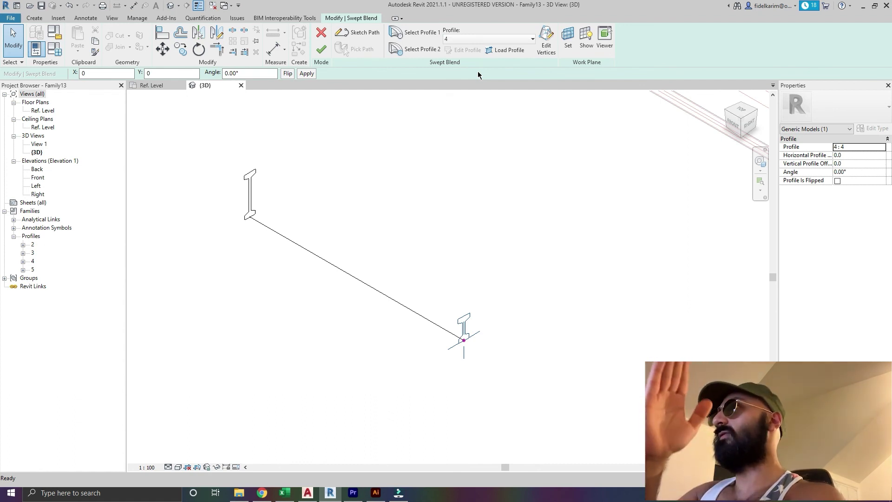
{"action": "left_click", "coordinate": [488, 197]}
{"action": "left_click", "coordinate": [321, 49]}
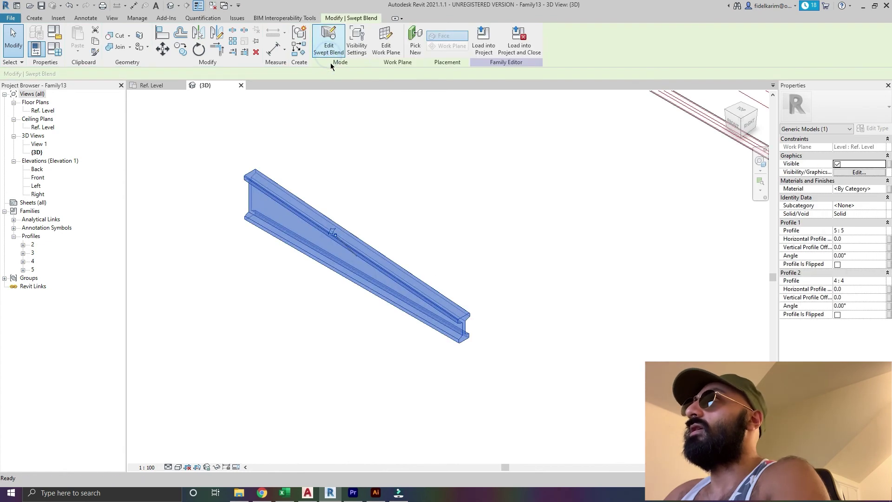
{"action": "left_click", "coordinate": [569, 263]}
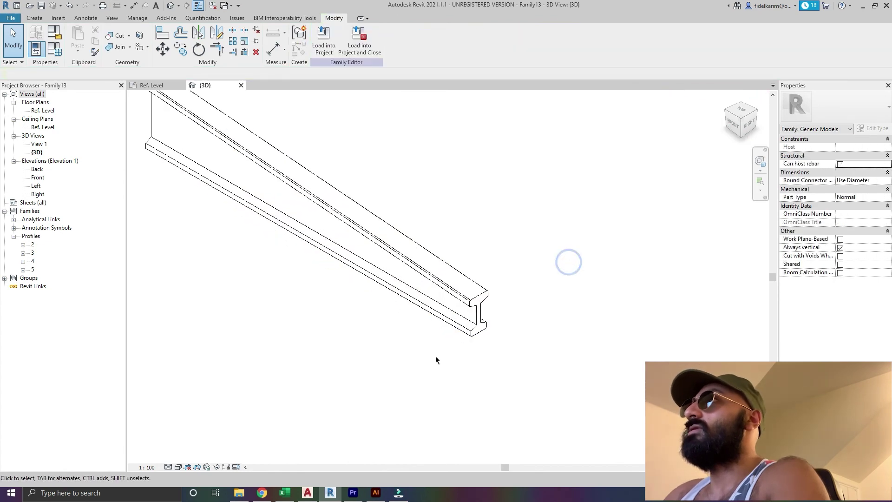
- Set the 3D view's visual style to Consistent Colors and look closely at the tapered beam's smaller end
{"action": "left_click", "coordinate": [177, 467]}
{"action": "left_click", "coordinate": [200, 442]}
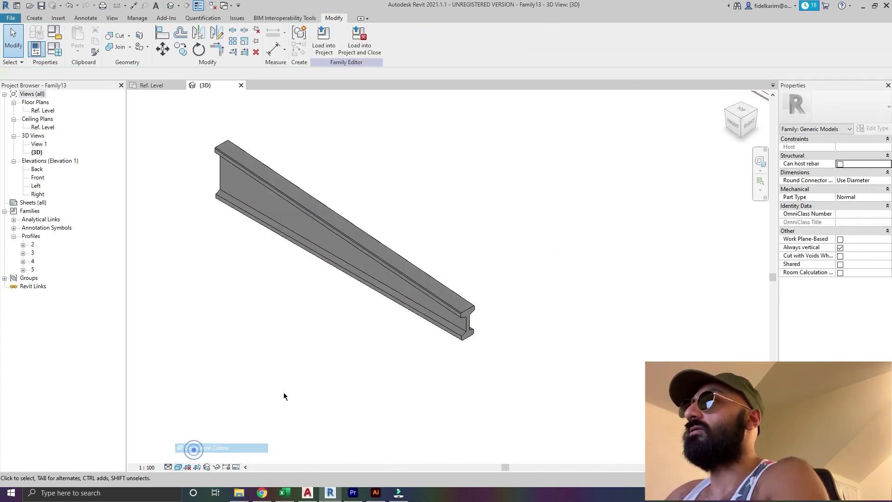
{"action": "scroll", "coordinate": [395, 306], "scroll_direction": "up", "scroll_amount": 2}
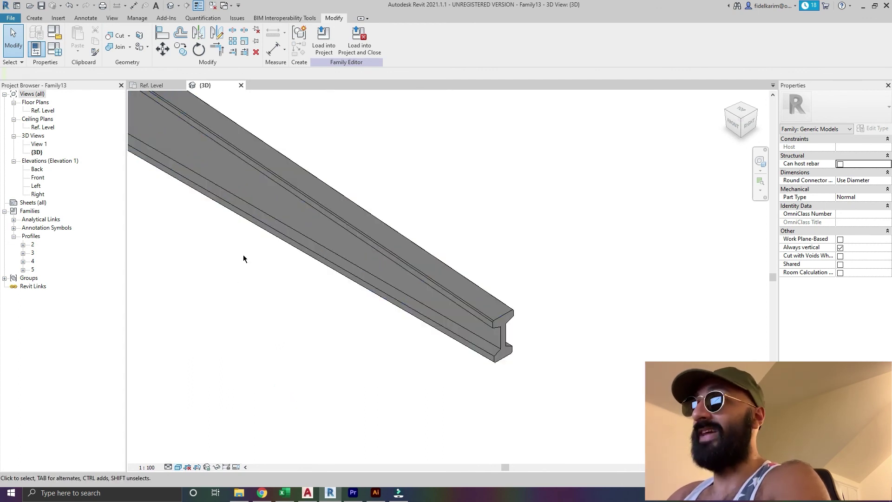
- Start another Swept Blend in the Ref. Level plan and sketch a horizontal path line above the beam, crossing the second and third vertical reference planes
{"action": "double_click", "coordinate": [41, 110]}
{"action": "scroll", "coordinate": [489, 249], "scroll_direction": "up", "scroll_amount": 3}
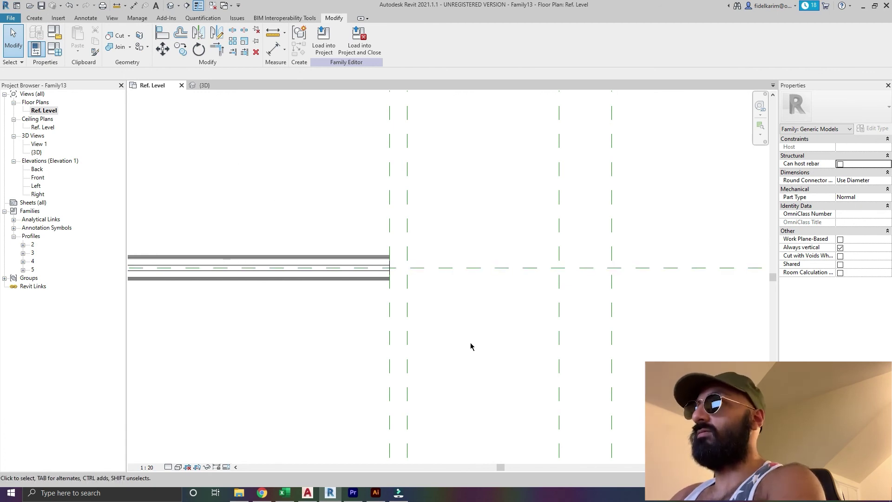
{"action": "left_click", "coordinate": [37, 18]}
{"action": "left_click", "coordinate": [159, 32]}
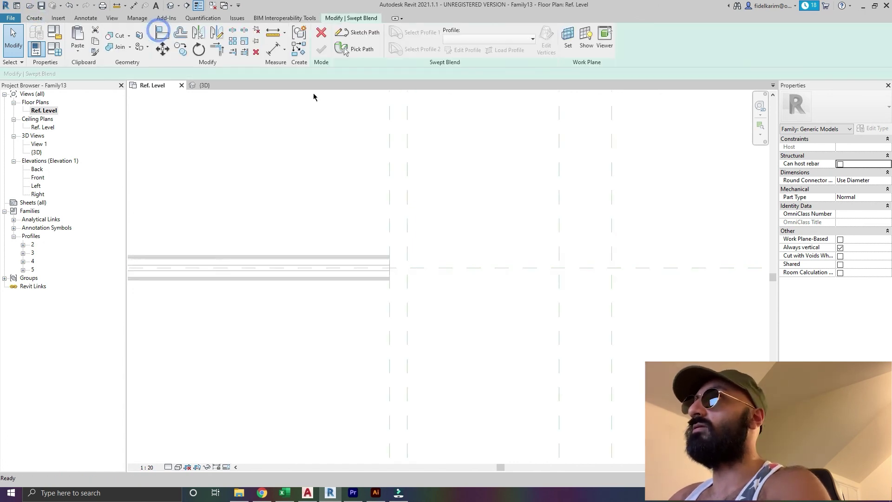
{"action": "left_click", "coordinate": [359, 32]}
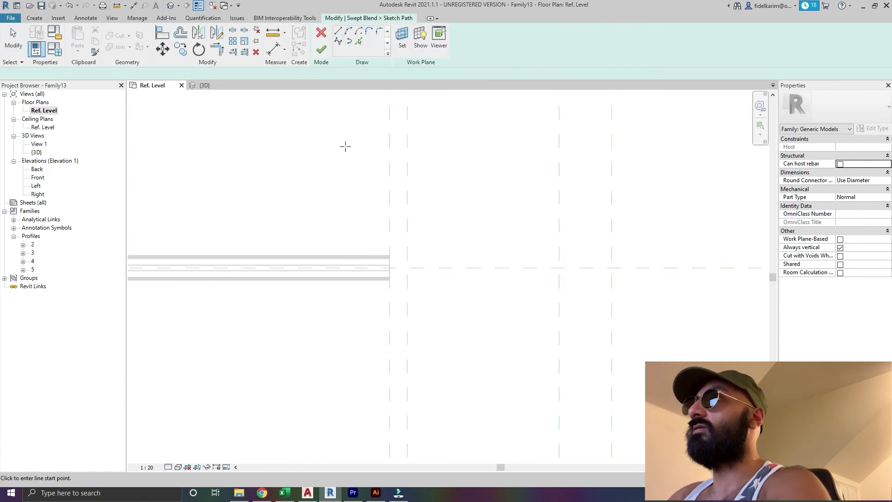
{"action": "left_click", "coordinate": [345, 143]}
{"action": "left_click", "coordinate": [442, 143]}
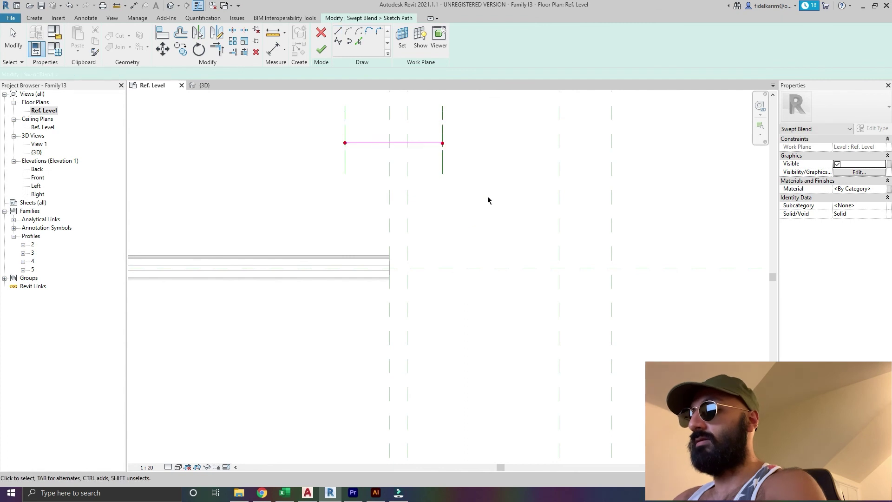
- Align the new path's left end, locked, to the second vertical reference plane and its right end to the third one
{"action": "key", "text": "Escape"}
{"action": "key", "text": "l"}
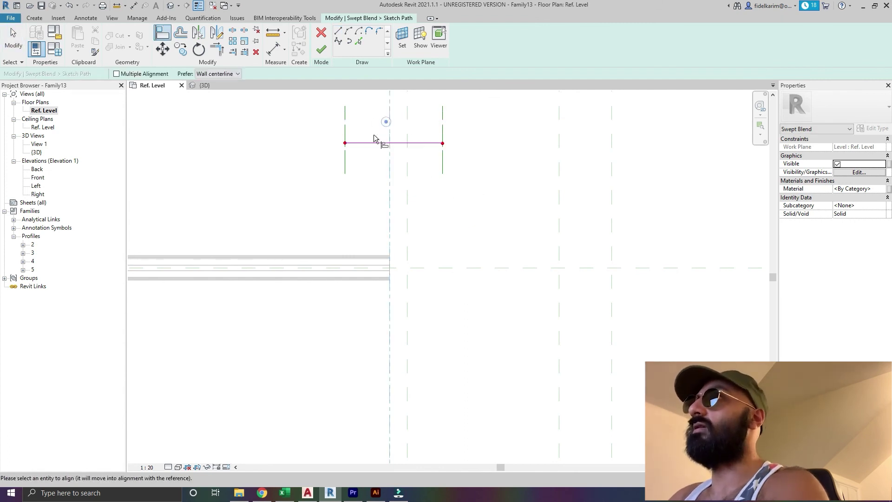
{"action": "left_click", "coordinate": [347, 148]}
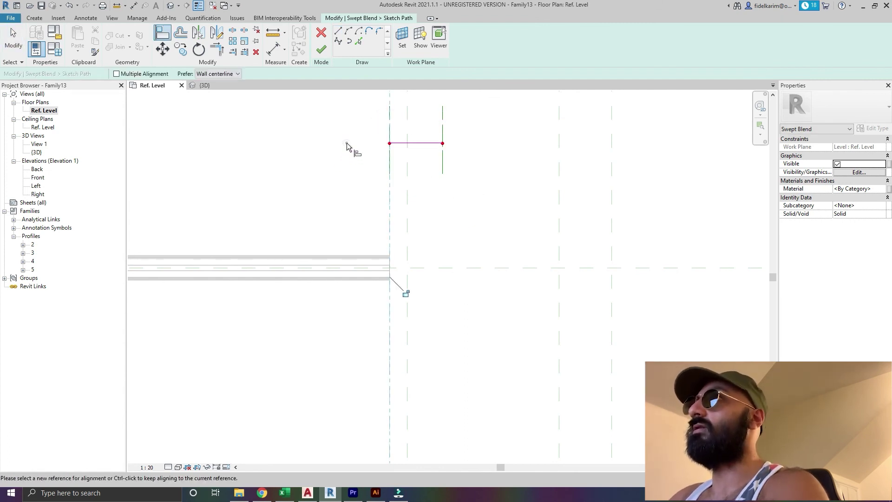
{"action": "left_click", "coordinate": [406, 294]}
{"action": "left_click", "coordinate": [410, 198]}
{"action": "left_click", "coordinate": [443, 149]}
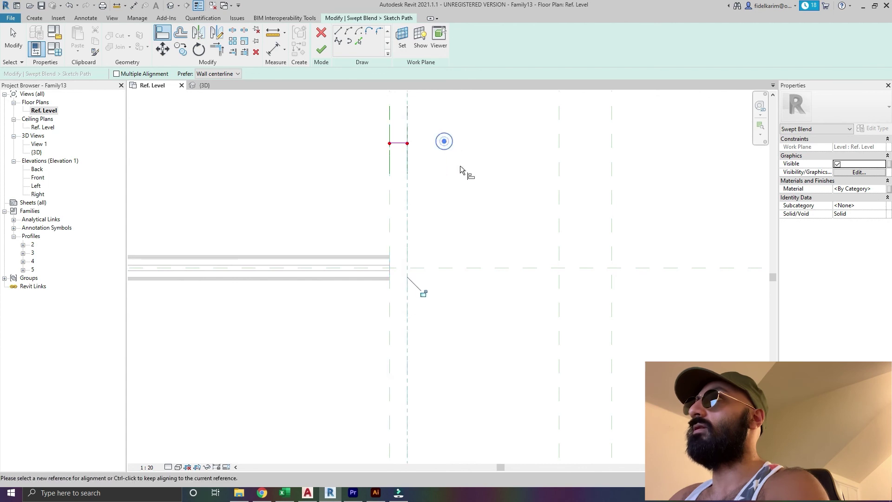
- Align and lock the short path line to the Center (Front/Back) reference plane, and finish the path
{"action": "left_click", "coordinate": [479, 272]}
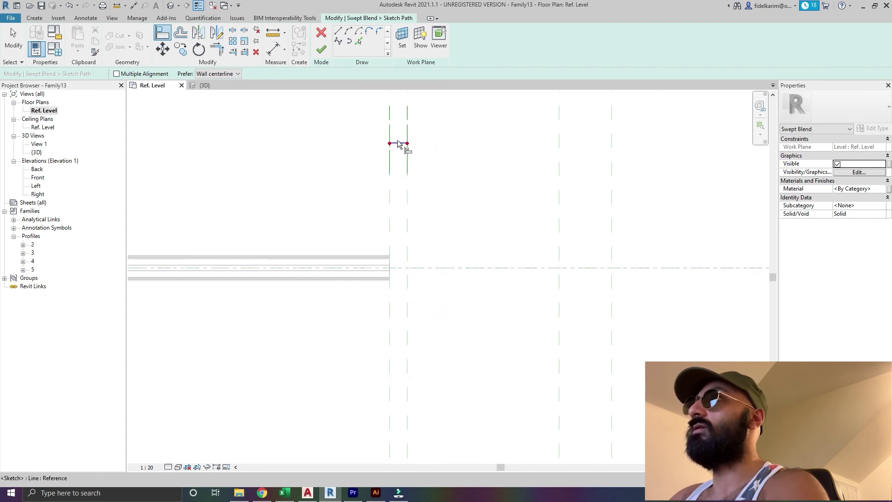
{"action": "left_click", "coordinate": [402, 143]}
{"action": "left_click", "coordinate": [430, 291]}
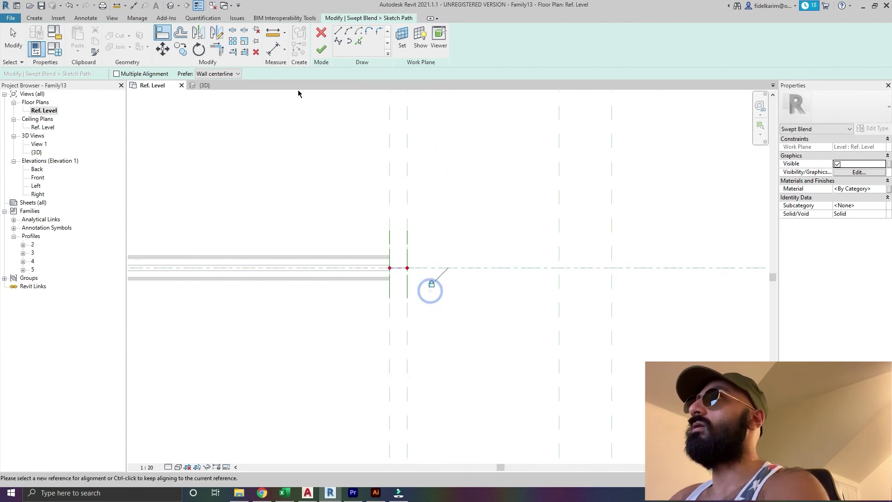
{"action": "left_click", "coordinate": [320, 53]}
- In the 3D view, assign loaded profile 4 as Profile 1 of the second swept blend
{"action": "left_click", "coordinate": [171, 5]}
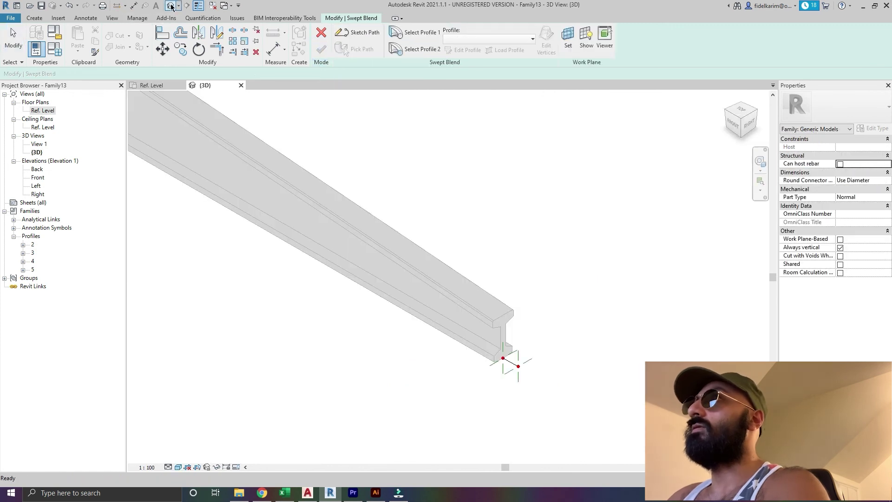
{"action": "scroll", "coordinate": [545, 317], "scroll_direction": "up", "scroll_amount": 2}
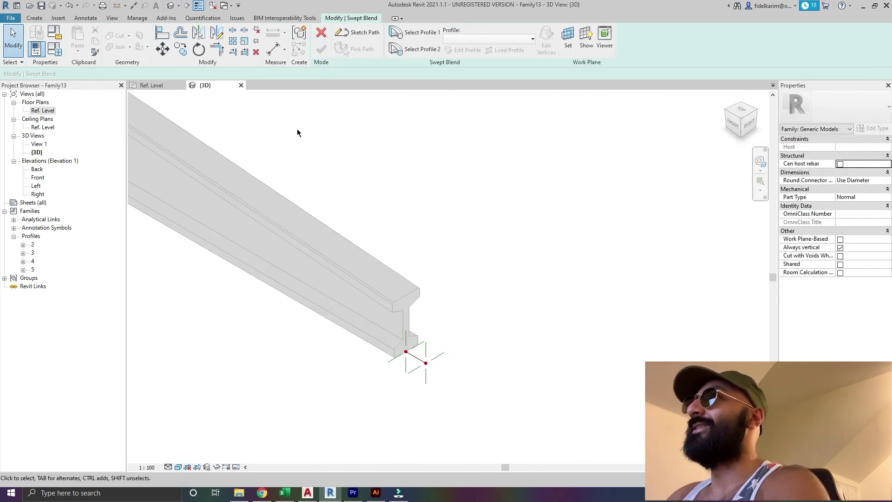
{"action": "left_click", "coordinate": [439, 34]}
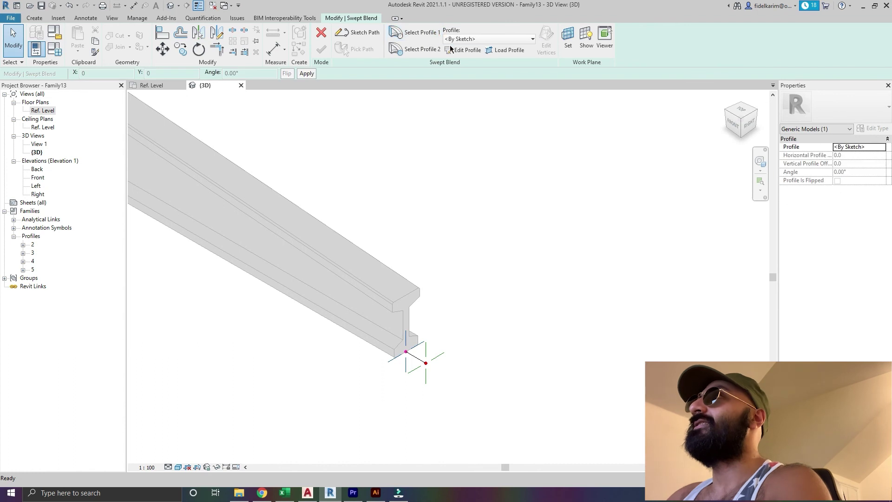
{"action": "left_click", "coordinate": [461, 39]}
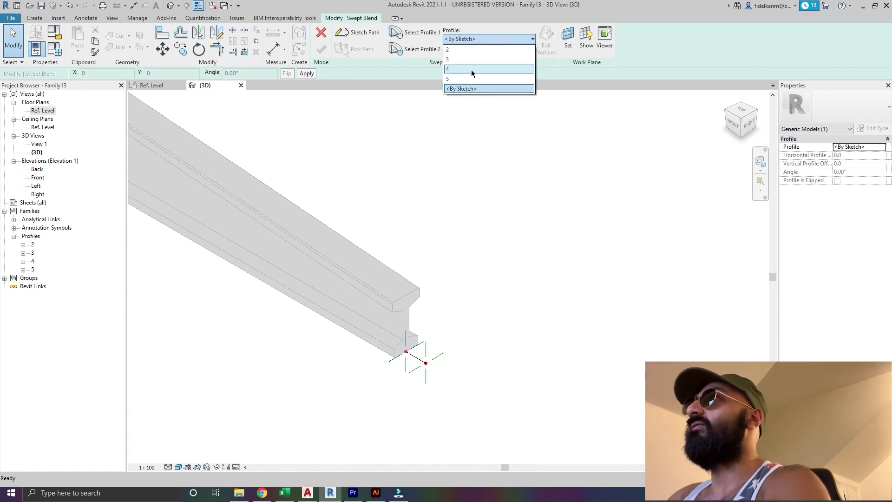
{"action": "left_click", "coordinate": [471, 70]}
- Assign loaded profile 3 as Profile 2 and finish the short swept blend at the beam's end
{"action": "left_click", "coordinate": [406, 49]}
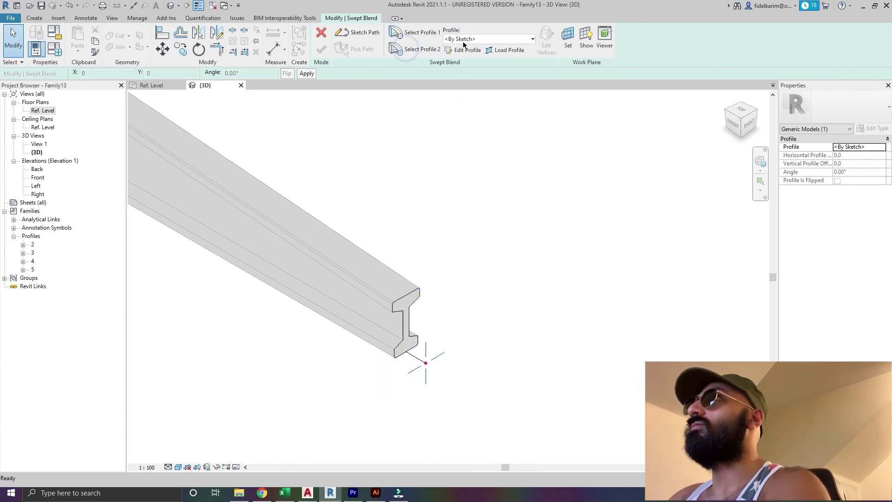
{"action": "left_click", "coordinate": [462, 39]}
{"action": "left_click", "coordinate": [464, 60]}
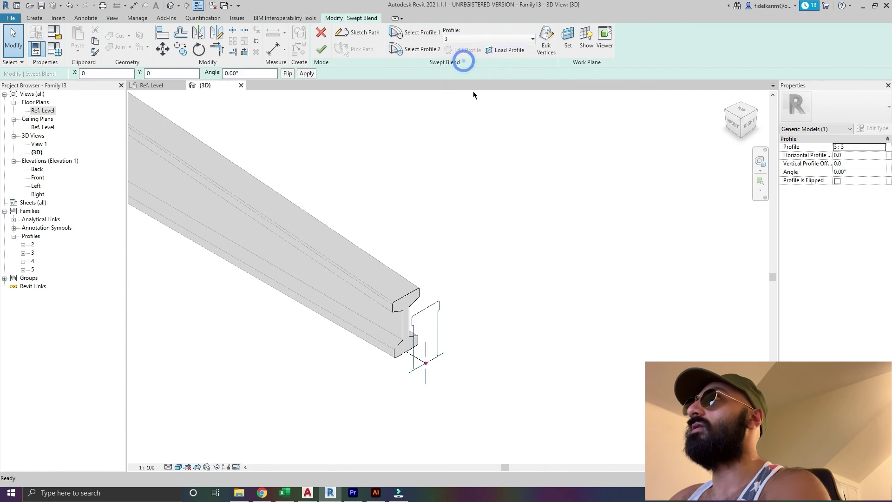
{"action": "left_click", "coordinate": [321, 49]}
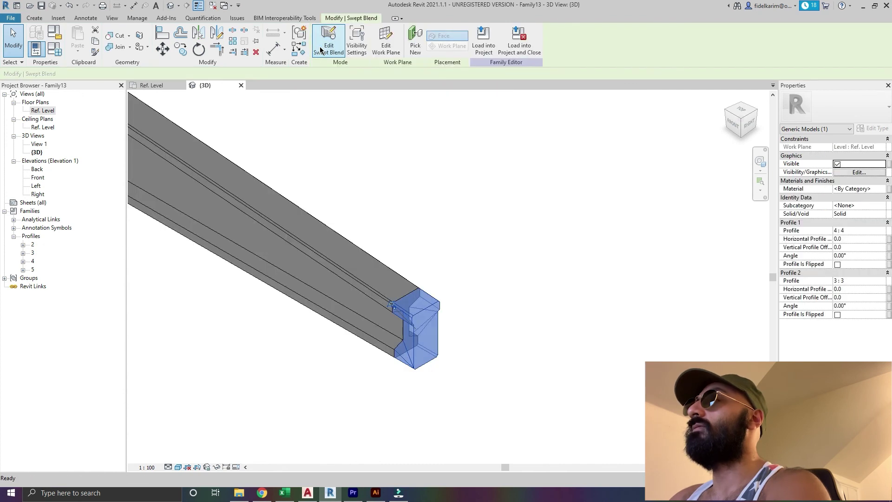
{"action": "left_click", "coordinate": [617, 329]}
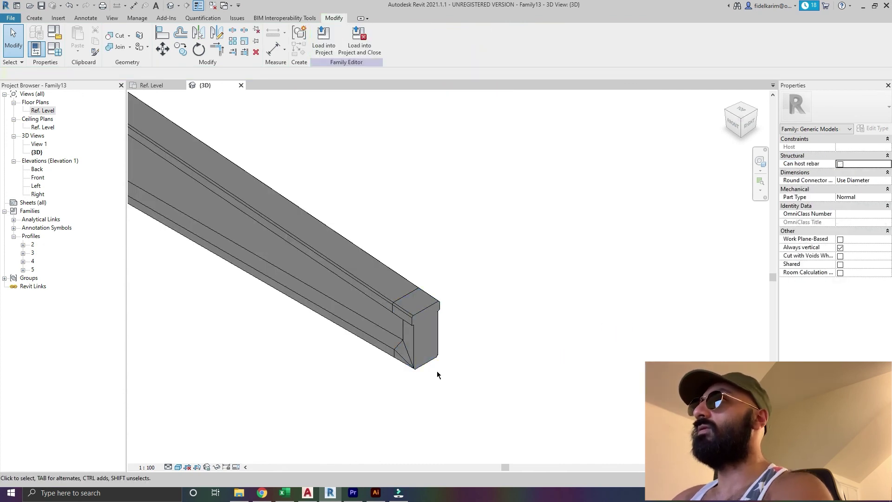
- Examine the short swept blend at the beam's end from several angles and from the front view
{"action": "middle_click_drag", "start_coordinate": [407, 381], "coordinate": [456, 339], "text": "shift"}
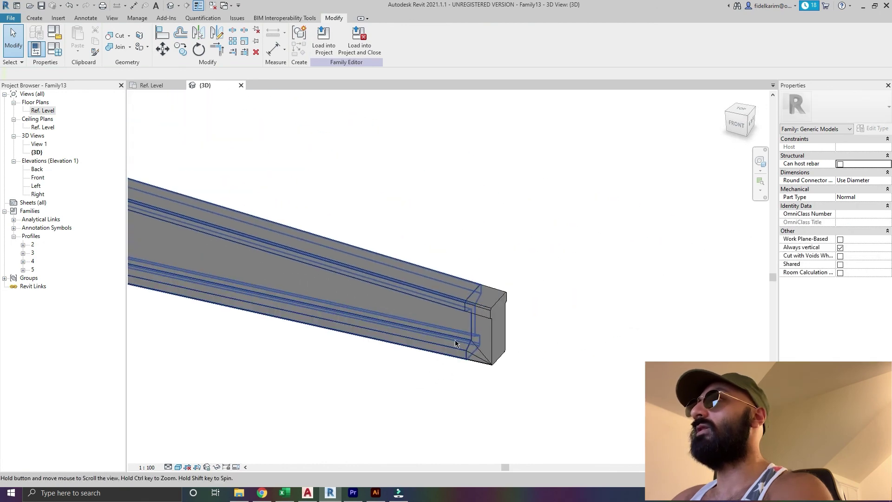
{"action": "left_click", "coordinate": [492, 338]}
{"action": "middle_click_drag", "start_coordinate": [474, 384], "coordinate": [442, 372], "text": "shift"}
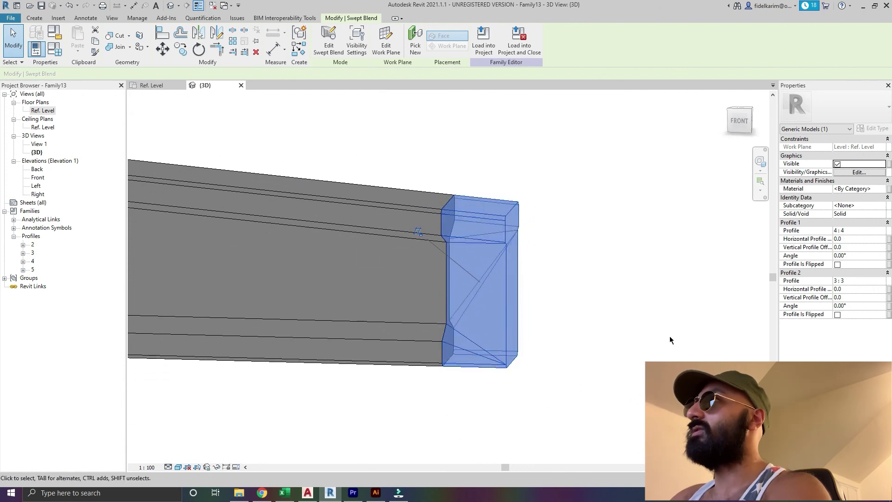
{"action": "left_click", "coordinate": [623, 364]}
{"action": "middle_click_drag", "start_coordinate": [623, 368], "coordinate": [596, 363], "text": "shift"}
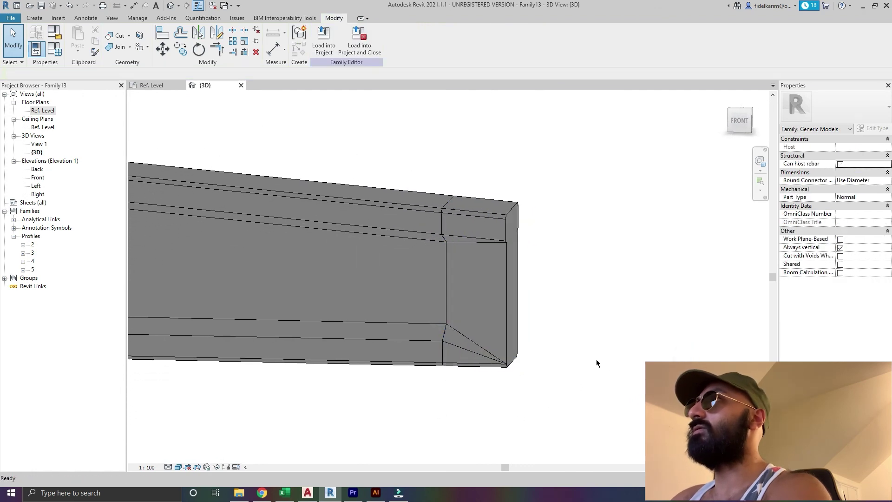
{"action": "left_click", "coordinate": [741, 121]}
{"action": "scroll", "coordinate": [503, 280], "scroll_direction": "up", "scroll_amount": 6}
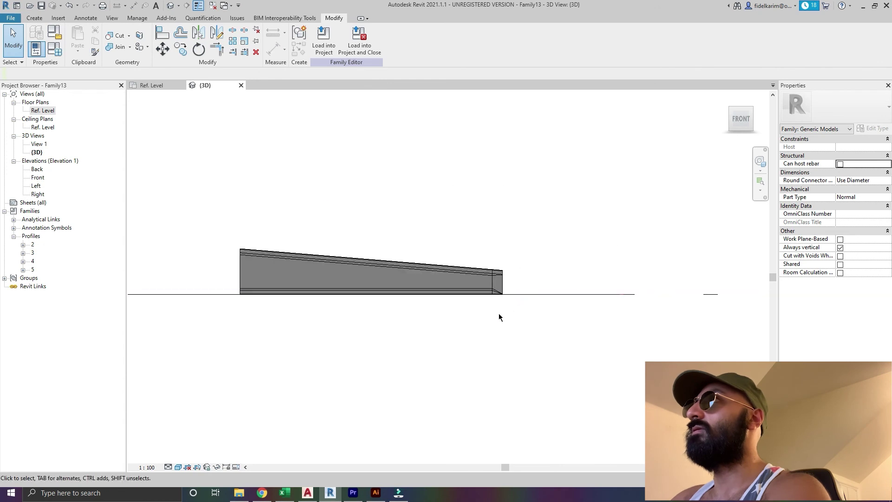
- Switch to AutoCAD, compare the beam's transition zone in the dimensioned elevation, and return to Revit
{"action": "key", "text": "alt+Tab"}
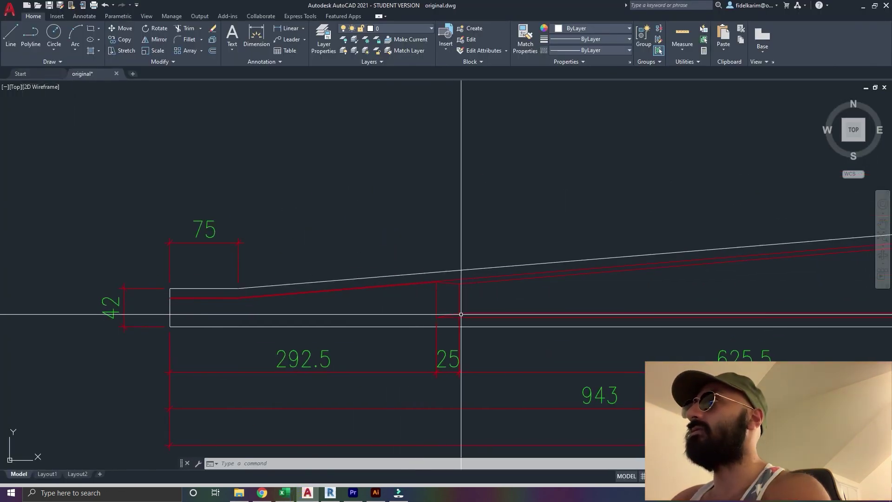
{"action": "mouse_move", "coordinate": [479, 316]}
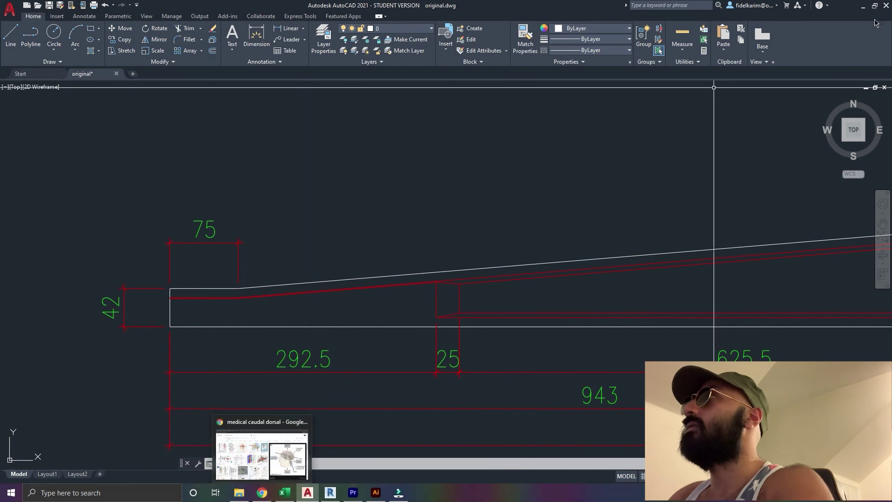
{"action": "left_click", "coordinate": [330, 492]}
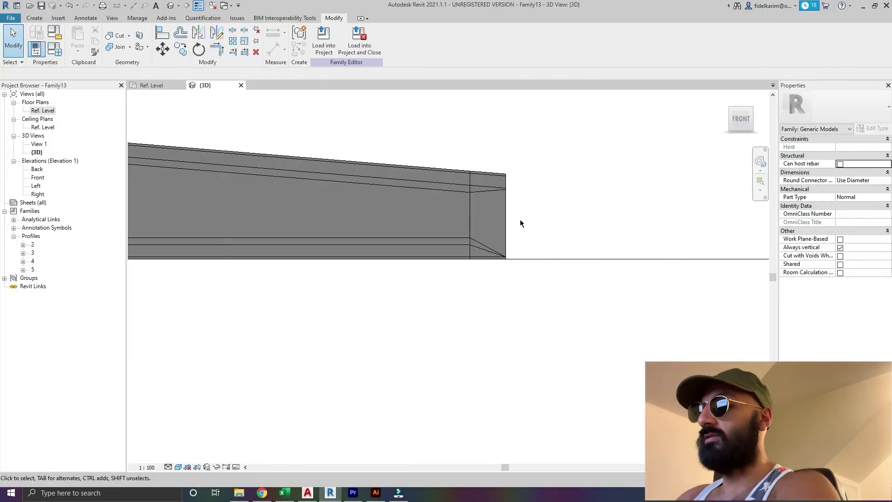
- Examine the lower corner edges of the end swept blend where the two profiles connect
{"action": "middle_click_drag", "start_coordinate": [524, 280], "coordinate": [376, 286]}
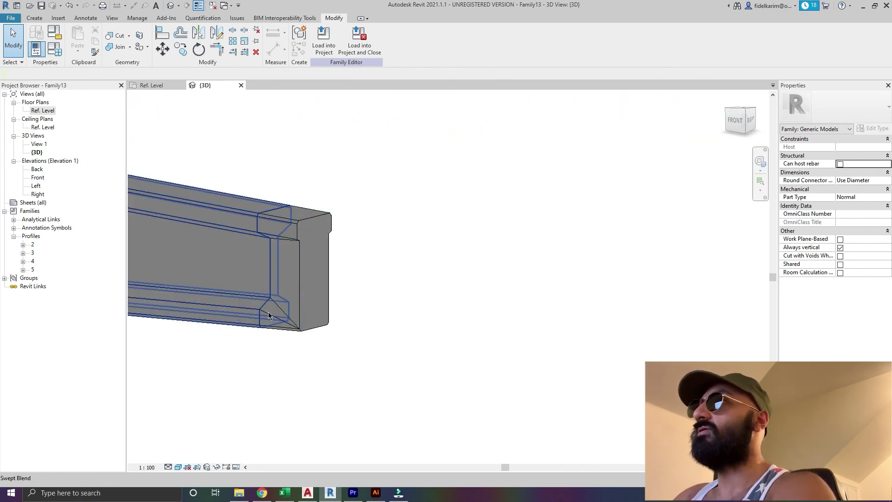
{"action": "scroll", "coordinate": [299, 331], "scroll_direction": "up", "scroll_amount": 5}
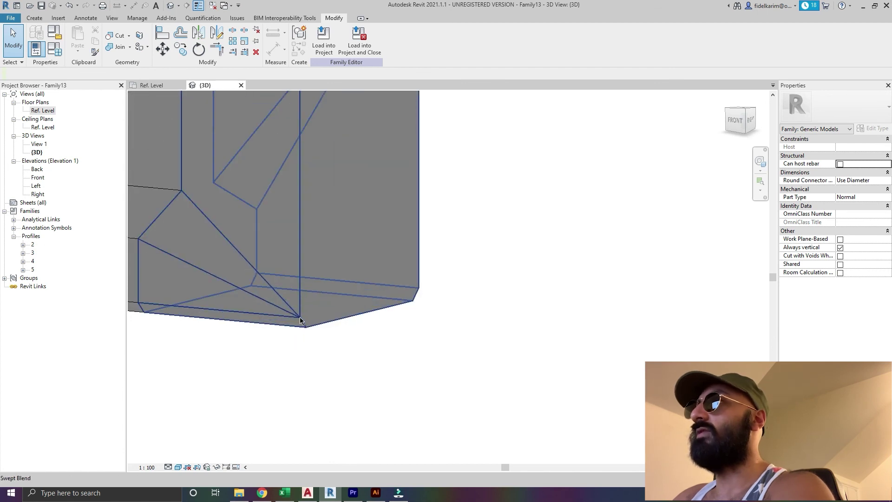
{"action": "middle_click_drag", "start_coordinate": [300, 319], "coordinate": [179, 263], "text": "shift"}
{"action": "middle_click_drag", "start_coordinate": [236, 242], "coordinate": [375, 336], "text": "shift"}
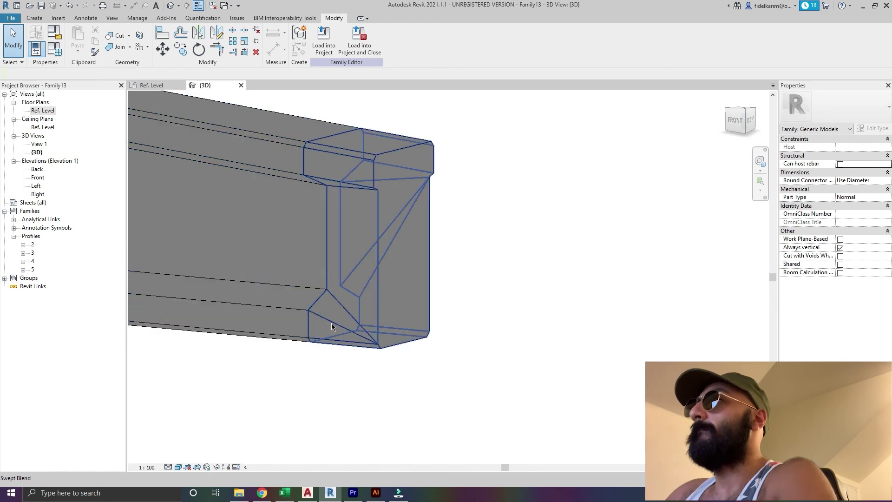
{"action": "scroll", "coordinate": [533, 386], "scroll_direction": "down", "scroll_amount": 2}
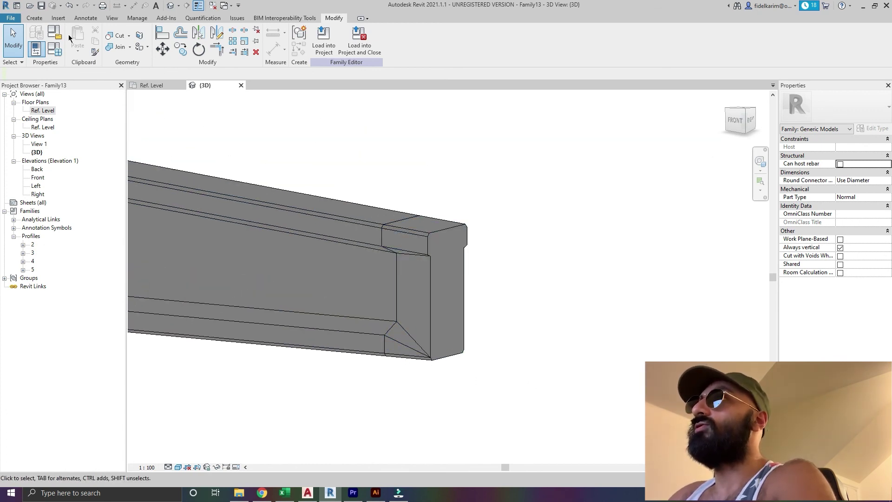
- Open the profile family 3.rfa from the Desktop
{"action": "left_click", "coordinate": [29, 6]}
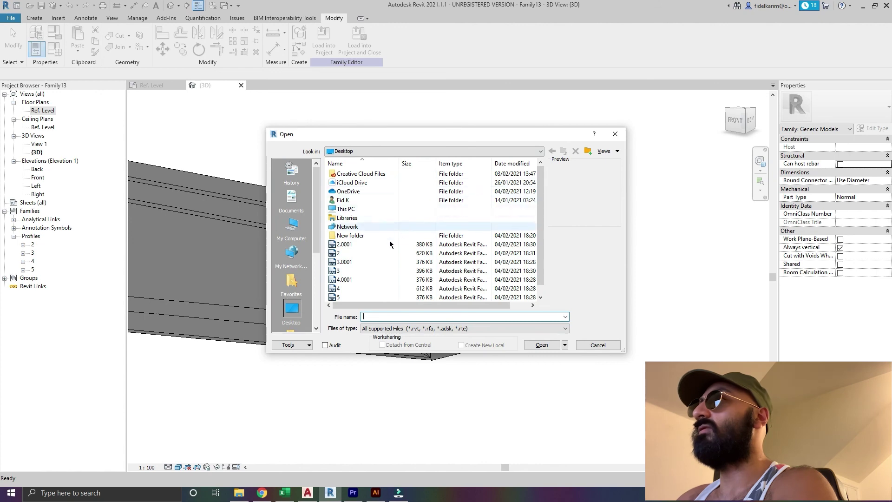
{"action": "left_click", "coordinate": [381, 271]}
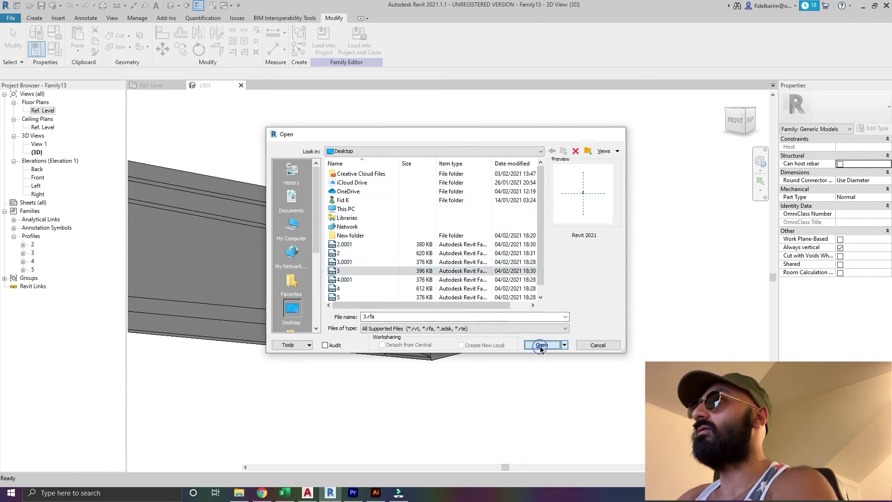
{"action": "left_click", "coordinate": [537, 345]}
{"action": "scroll", "coordinate": [460, 274], "scroll_direction": "up", "scroll_amount": 8}
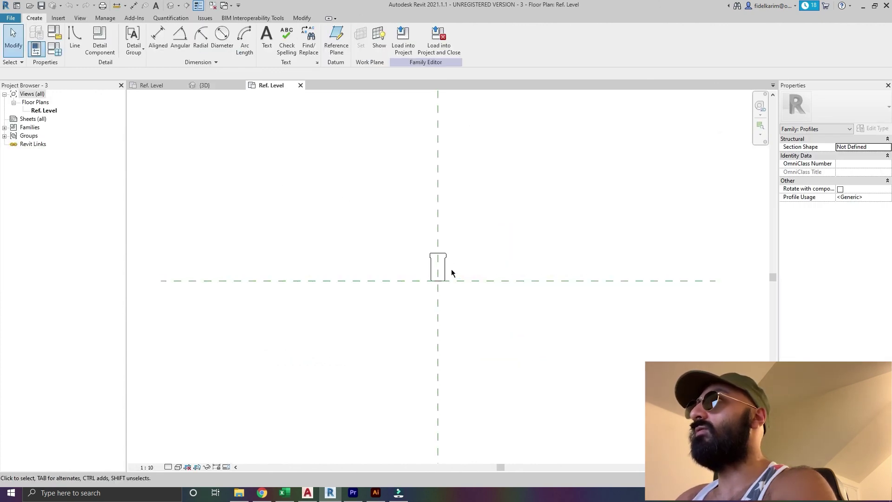
{"action": "middle_click_drag", "start_coordinate": [434, 311], "coordinate": [356, 326]}
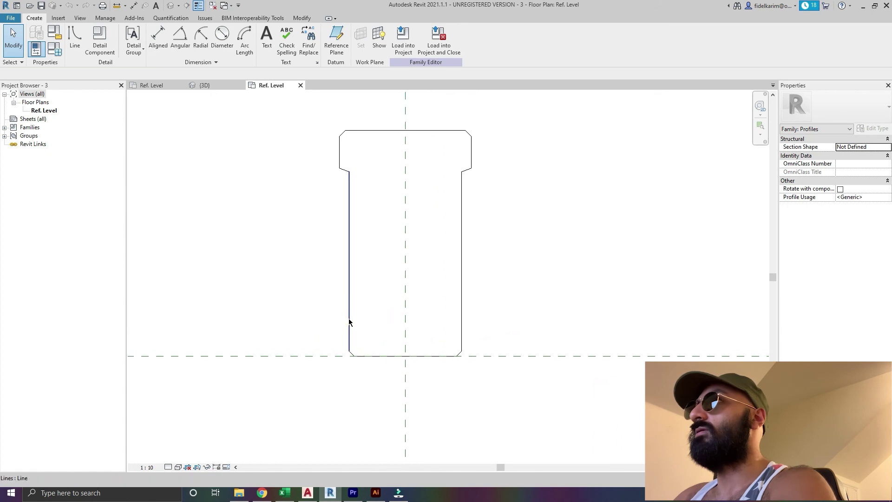
- Split the profile's left vertical edge near its middle with Split Element
{"action": "left_click", "coordinate": [348, 319]}
{"action": "left_click", "coordinate": [309, 295]}
{"action": "key", "text": "s"}
{"action": "key", "text": "l"}
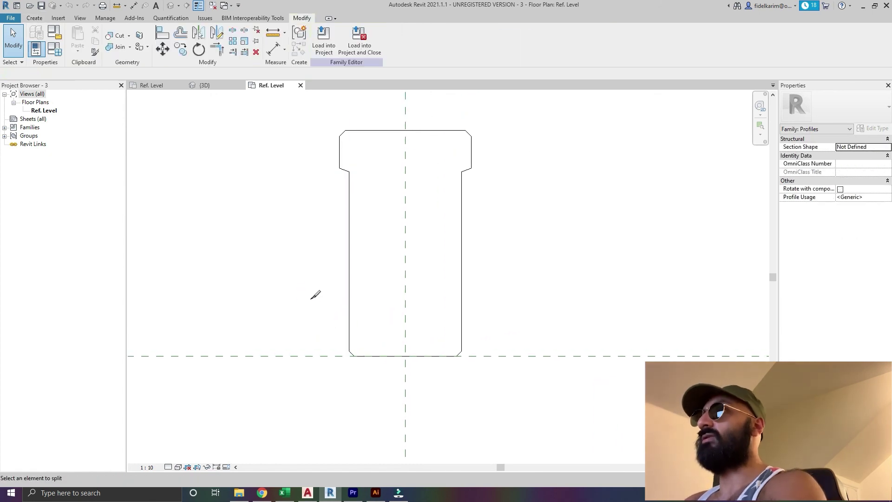
{"action": "left_click", "coordinate": [349, 247]}
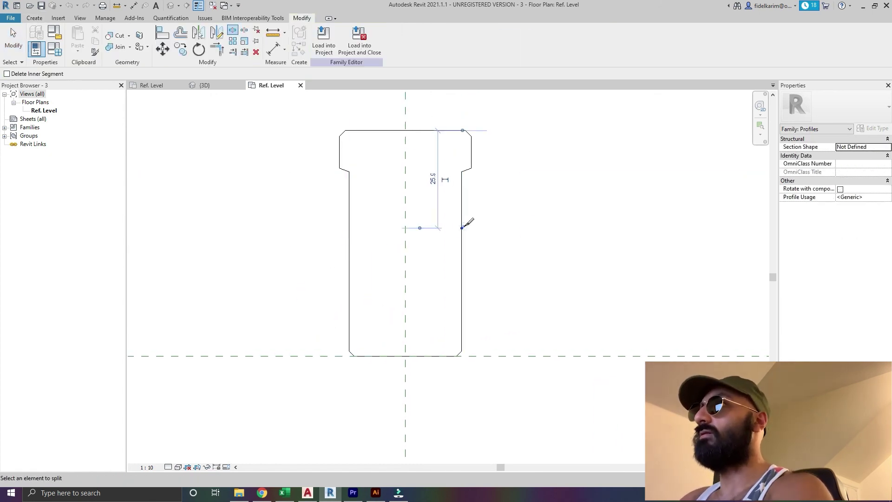
{"action": "key", "text": "Escape"}
{"action": "left_click", "coordinate": [527, 358]}
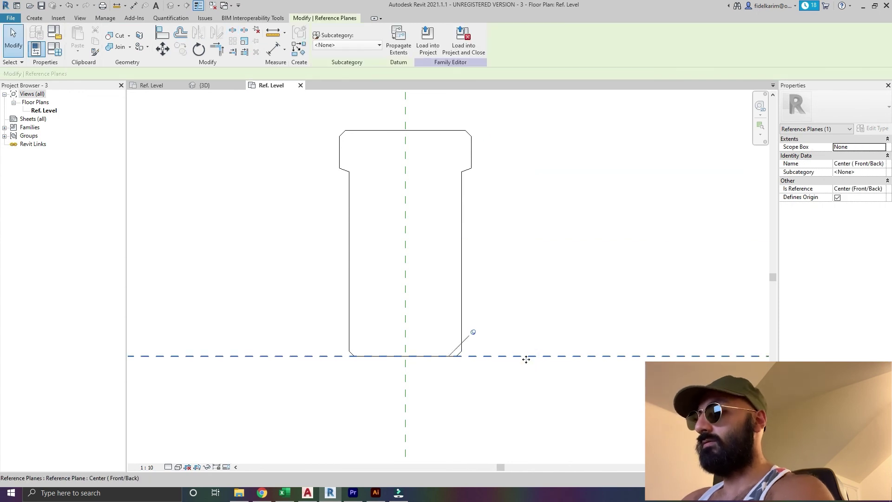
{"action": "key", "text": "c"}
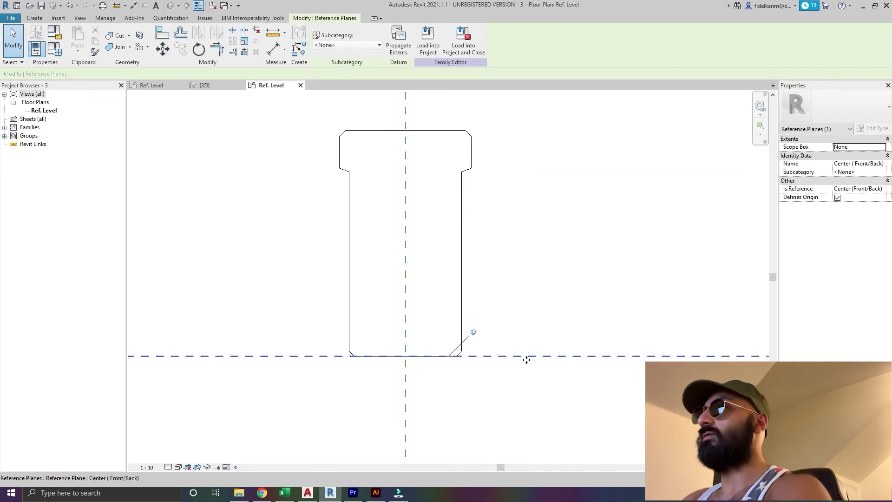
{"action": "left_click", "coordinate": [524, 312]}
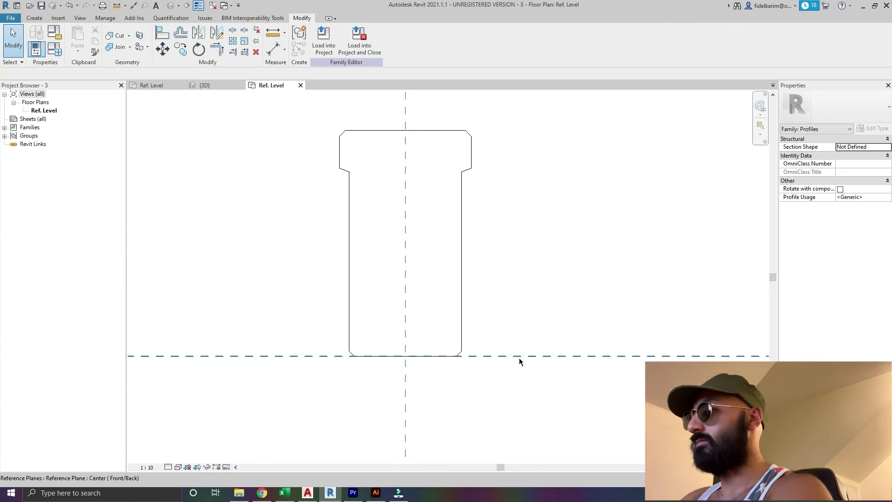
- Add a horizontal reference plane offset 10 above the Center (Front/Back) plane by picking it
{"action": "left_click", "coordinate": [519, 362]}
{"action": "key", "text": "Caps_Lock"}
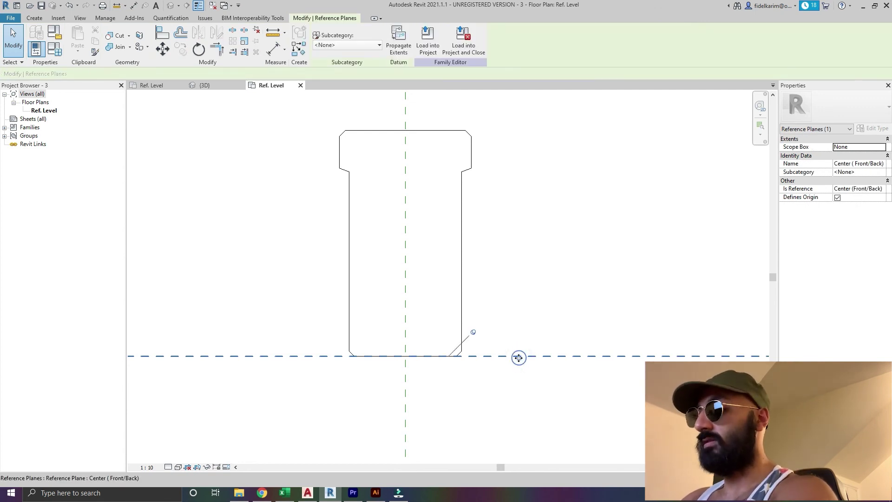
{"action": "key", "text": "r"}
{"action": "key", "text": "p"}
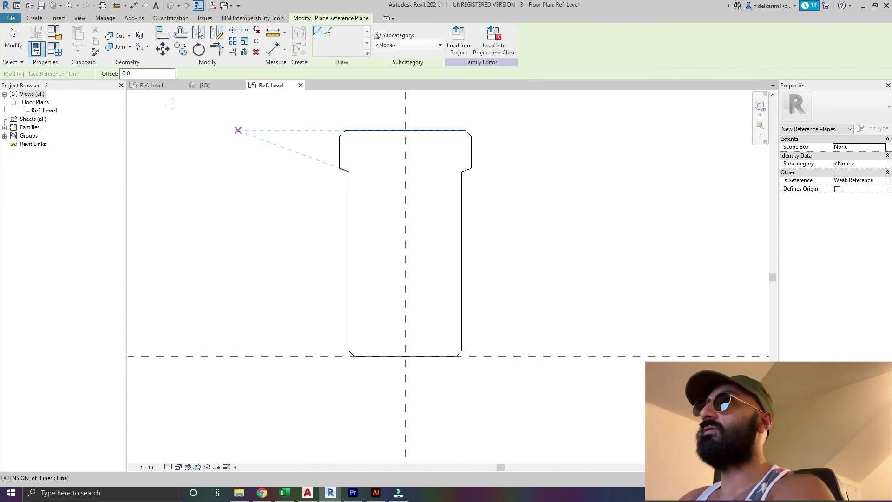
{"action": "left_click", "coordinate": [148, 73]}
{"action": "type", "text": "10"}
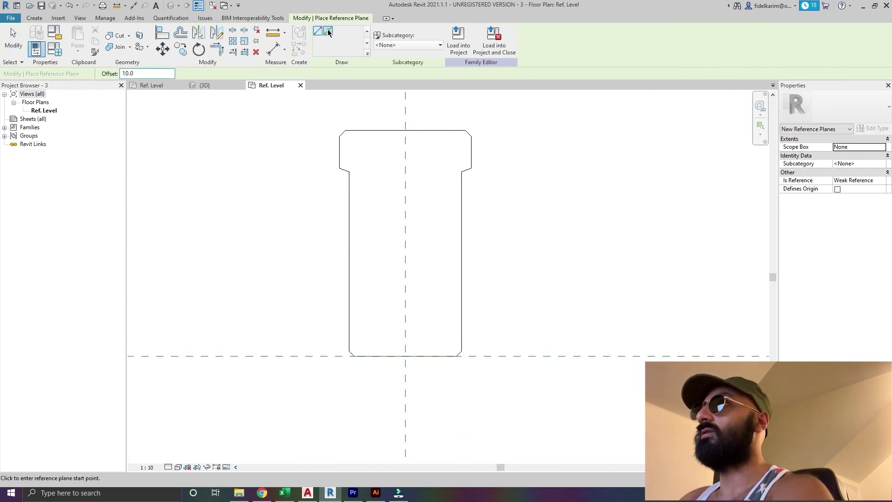
{"action": "left_click", "coordinate": [328, 31]}
{"action": "key", "text": "Escape"}
{"action": "key", "text": "Escape"}
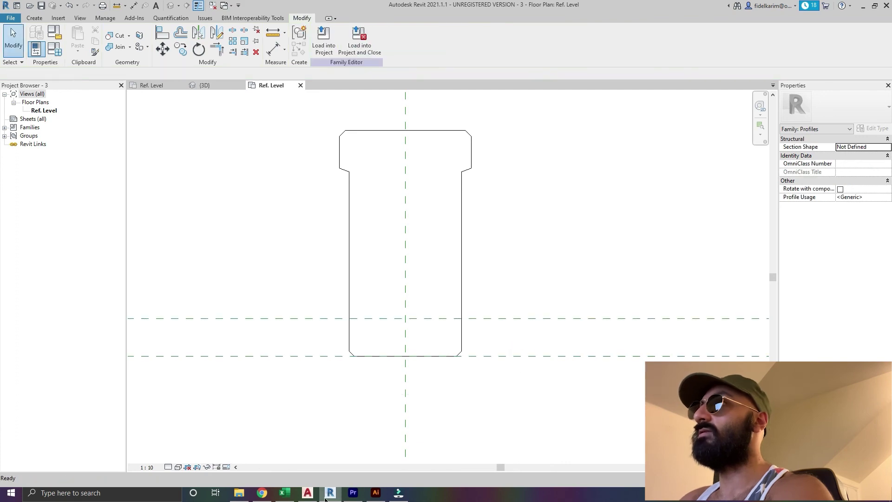
- In AutoCAD, measure the height from the web's lower corner to the section's base with a linear dimension, without placing it
{"action": "left_click", "coordinate": [307, 493]}
{"action": "scroll", "coordinate": [265, 281], "scroll_direction": "down", "scroll_amount": 5}
{"action": "scroll", "coordinate": [296, 282], "scroll_direction": "up", "scroll_amount": 10}
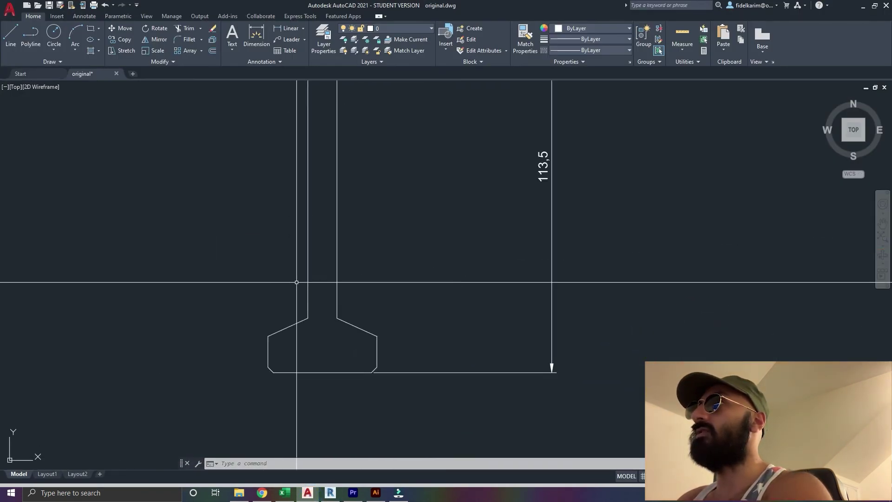
{"action": "scroll", "coordinate": [337, 319], "scroll_direction": "up", "scroll_amount": 2}
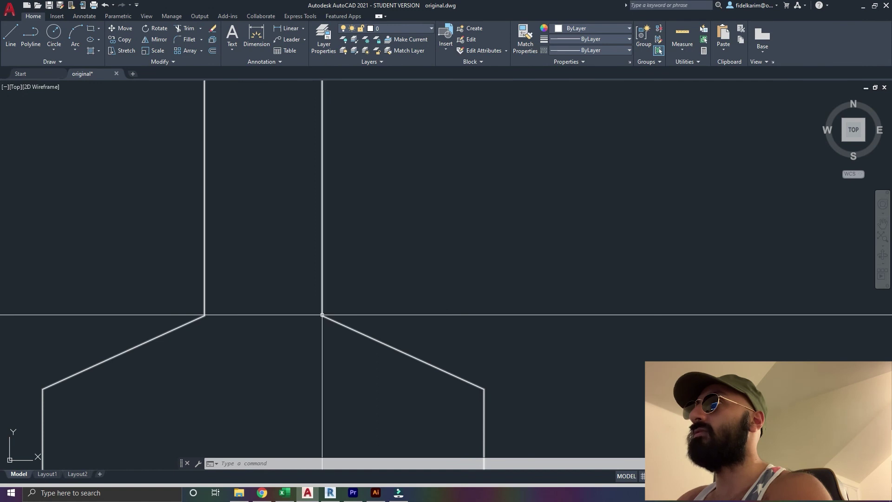
{"action": "scroll", "coordinate": [322, 315], "scroll_direction": "down", "scroll_amount": 6}
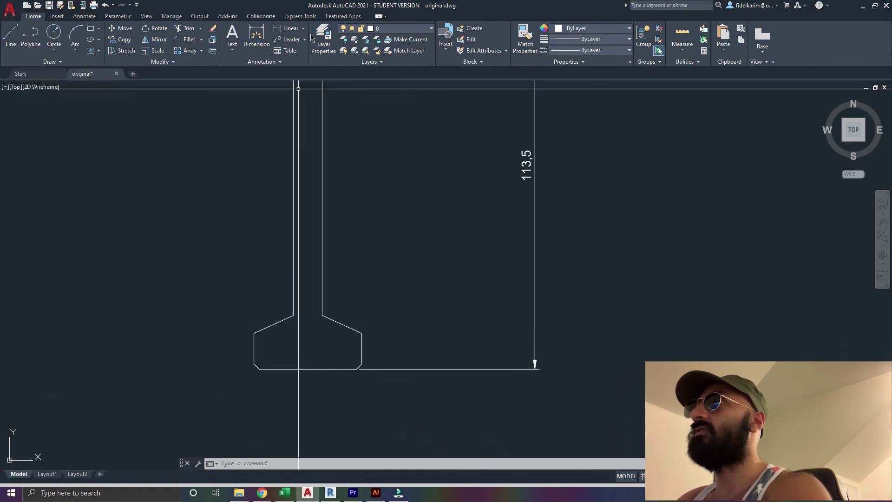
{"action": "left_click", "coordinate": [291, 29]}
{"action": "left_click", "coordinate": [322, 315]}
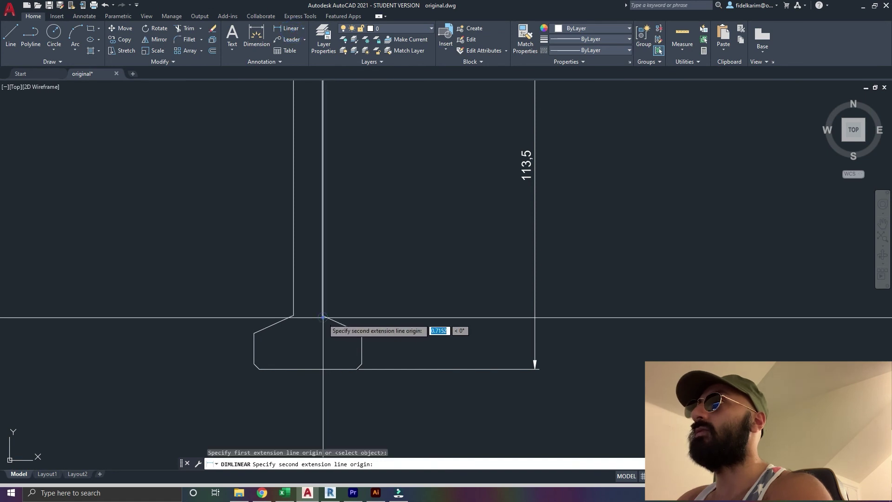
{"action": "left_click", "coordinate": [322, 369]}
{"action": "scroll", "coordinate": [415, 351], "scroll_direction": "up", "scroll_amount": 6}
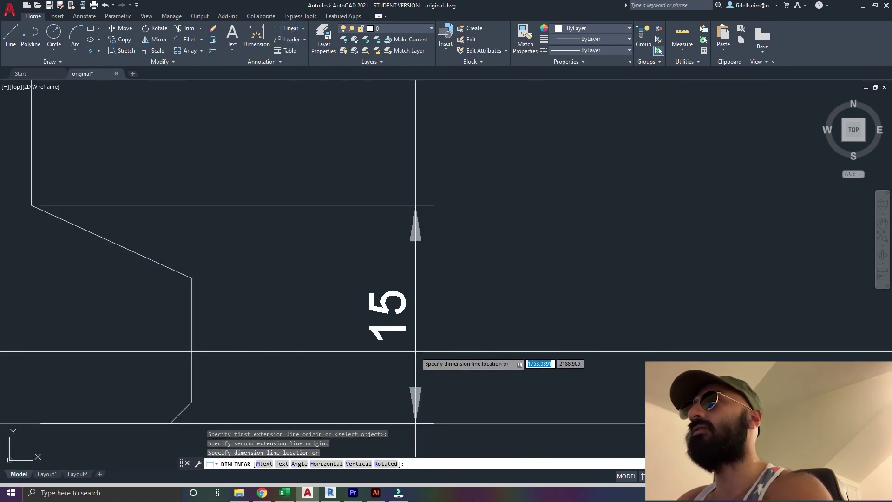
{"action": "middle_click_drag", "start_coordinate": [415, 352], "coordinate": [575, 341]}
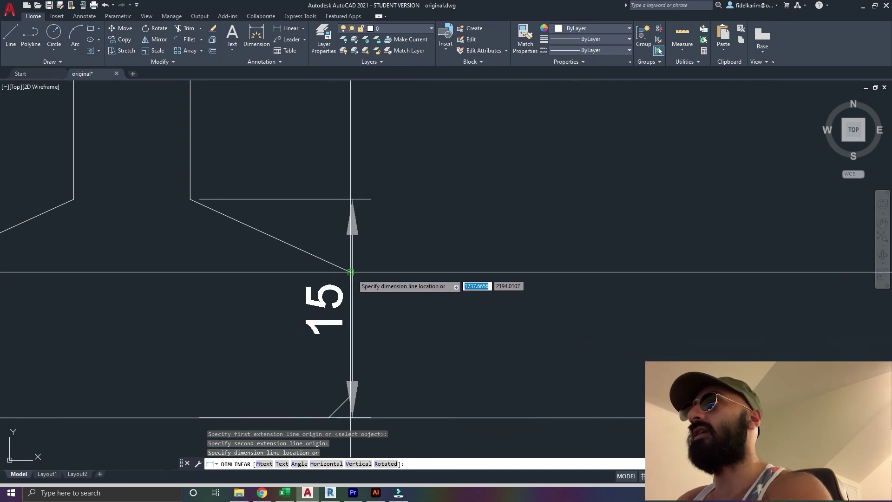
{"action": "key", "text": "Escape"}
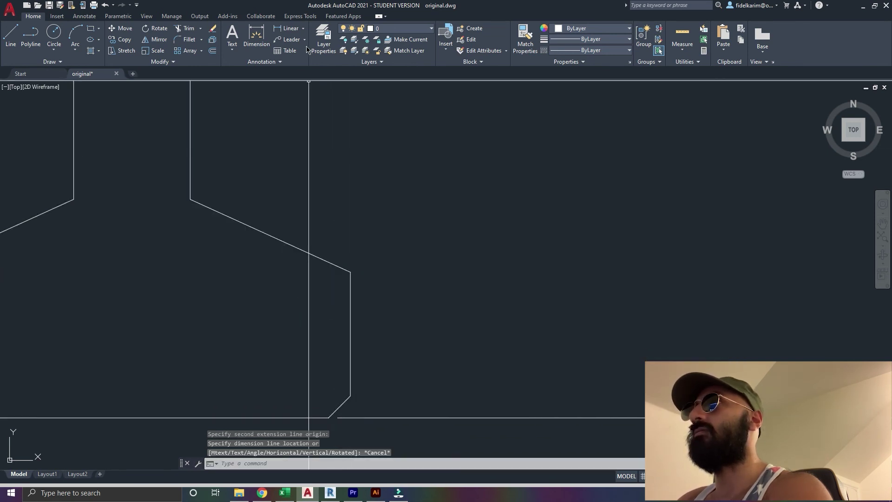
- Measure the height from the bottom flange's upper outer corner to the base, without placing the dimension, and return to Revit
{"action": "left_click", "coordinate": [290, 28]}
{"action": "left_click", "coordinate": [351, 272]}
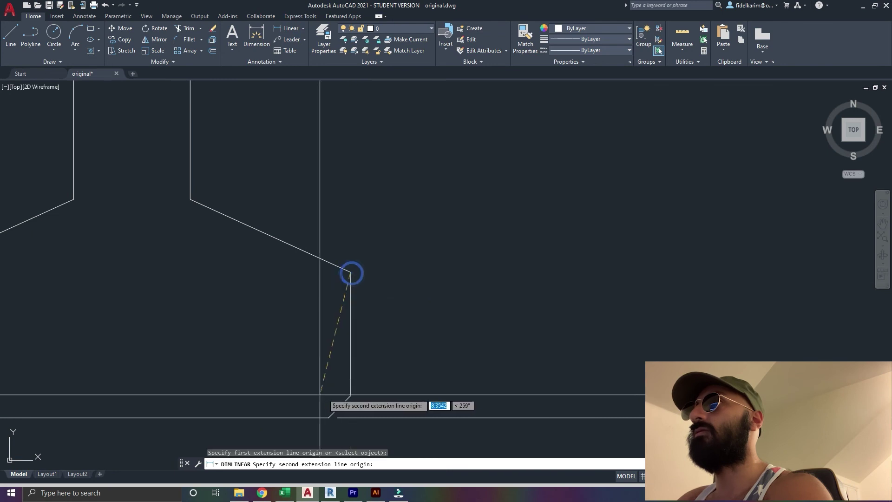
{"action": "left_click", "coordinate": [335, 414]}
{"action": "key", "text": "Escape"}
{"action": "scroll", "coordinate": [542, 325], "scroll_direction": "down", "scroll_amount": 5}
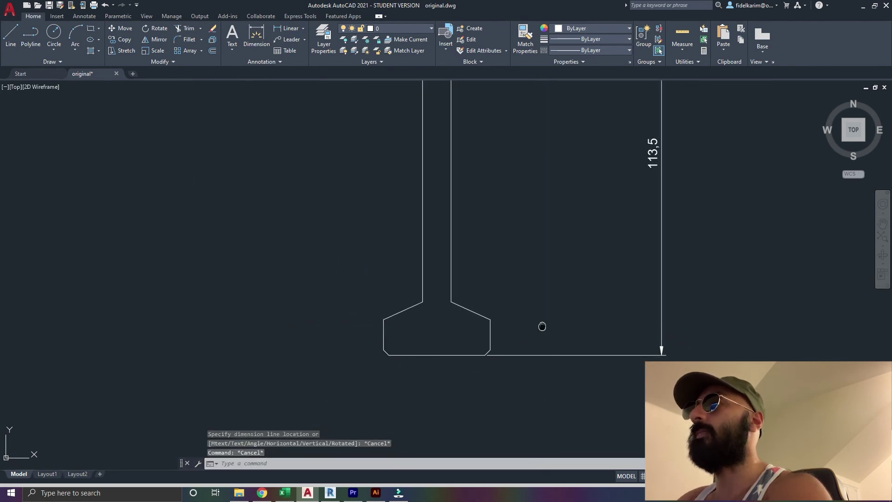
{"action": "middle_click_drag", "start_coordinate": [542, 325], "coordinate": [437, 322]}
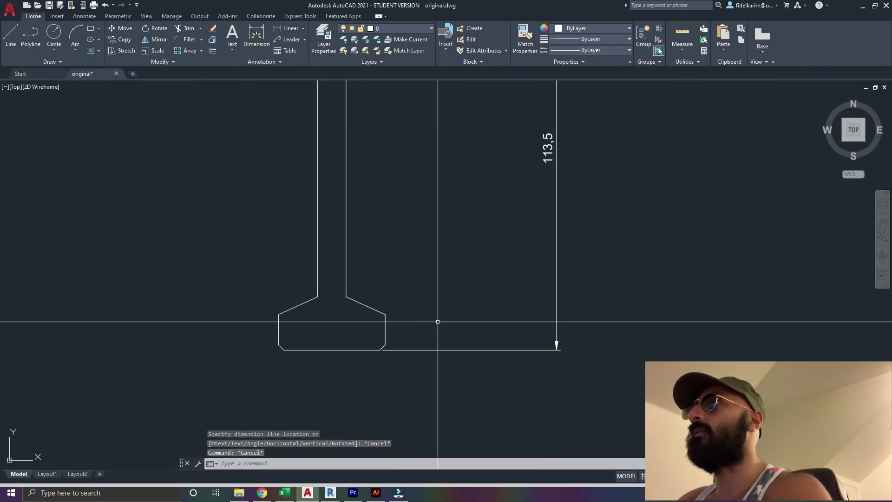
{"action": "left_click", "coordinate": [863, 7]}
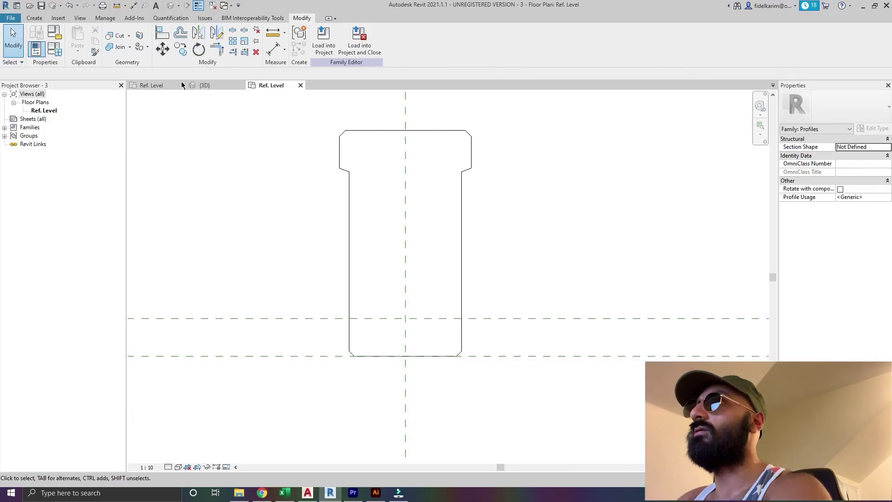
- Examine the swept blend at the beam's end in 3D from the front and back, checking its lower web-to-flange transition
{"action": "left_click", "coordinate": [163, 86]}
{"action": "middle_click_drag", "start_coordinate": [291, 265], "coordinate": [310, 251]}
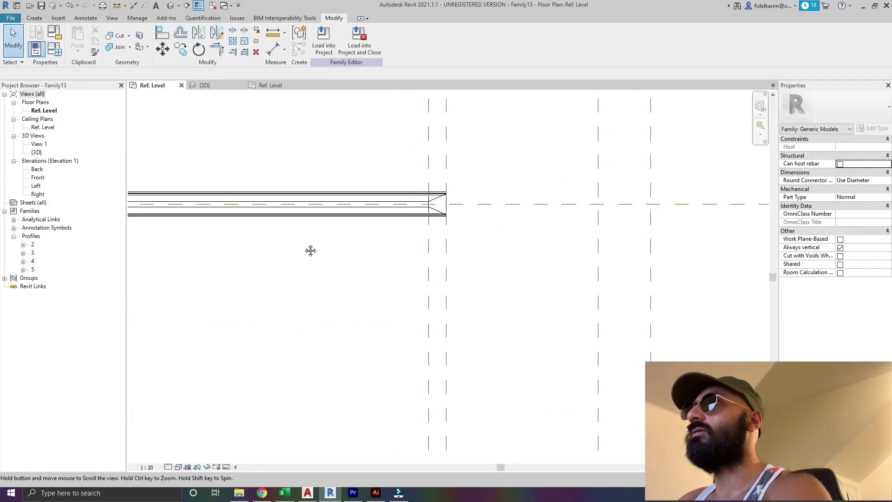
{"action": "left_click", "coordinate": [204, 85]}
{"action": "middle_click_drag", "start_coordinate": [308, 383], "coordinate": [609, 383], "text": "shift"}
{"action": "scroll", "coordinate": [529, 411], "scroll_direction": "up", "scroll_amount": 4}
{"action": "scroll", "coordinate": [609, 384], "scroll_direction": "up", "scroll_amount": 2}
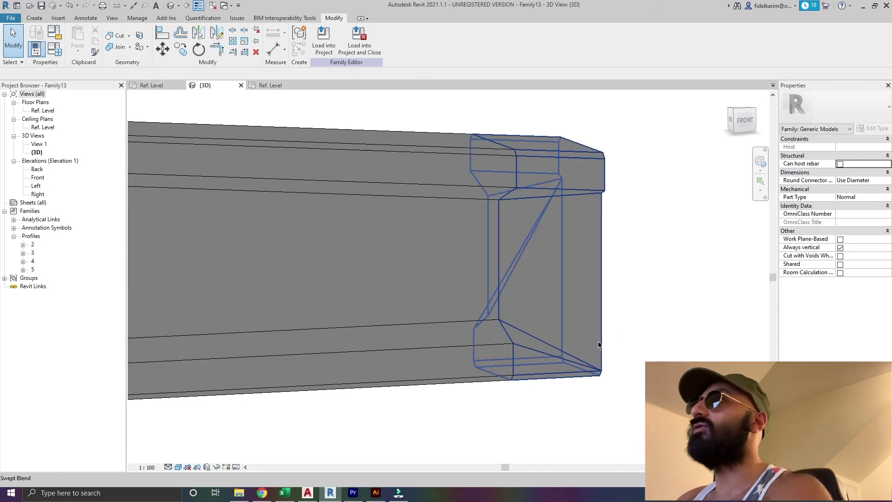
{"action": "middle_click_drag", "start_coordinate": [604, 353], "coordinate": [755, 252]}
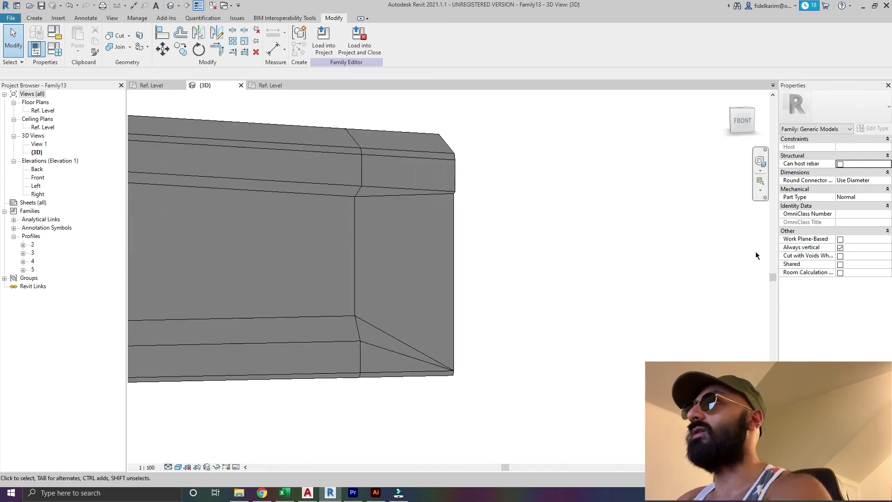
{"action": "scroll", "coordinate": [517, 310], "scroll_direction": "down", "scroll_amount": 1}
{"action": "scroll", "coordinate": [361, 324], "scroll_direction": "down", "scroll_amount": 2}
{"action": "left_click", "coordinate": [367, 321]}
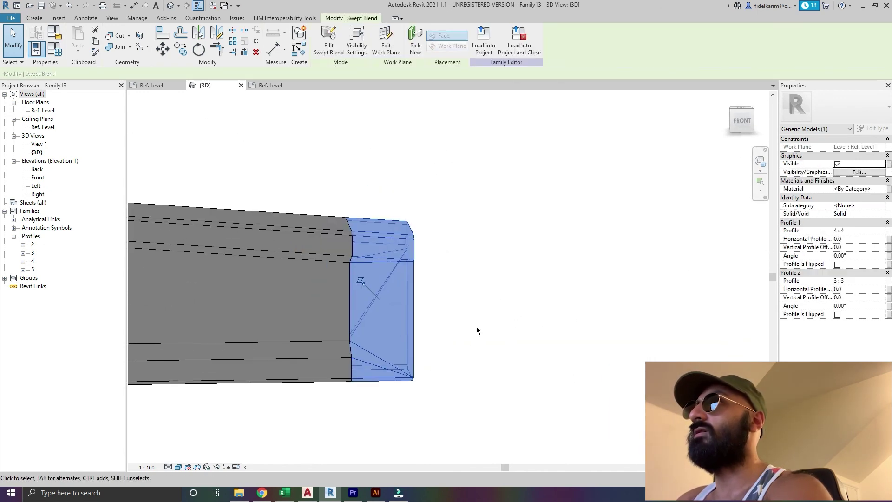
{"action": "middle_click_drag", "start_coordinate": [477, 330], "coordinate": [186, 351], "text": "shift"}
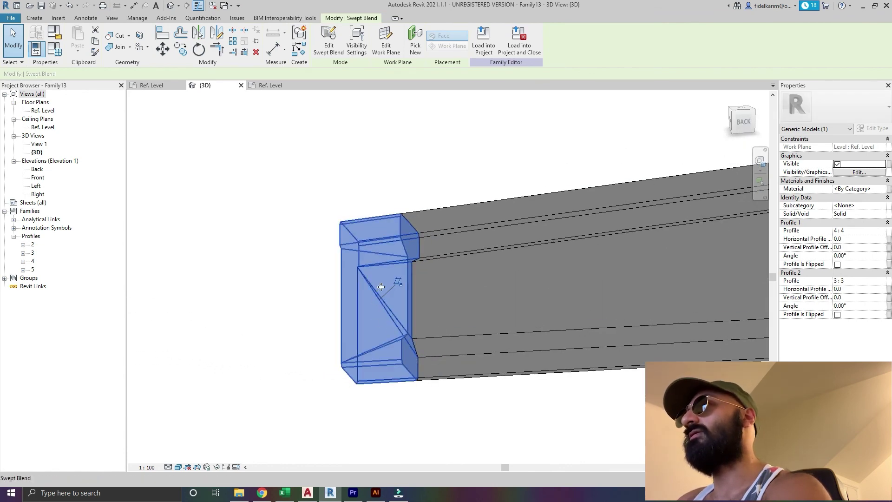
{"action": "middle_click_drag", "start_coordinate": [388, 356], "coordinate": [413, 374], "text": "shift"}
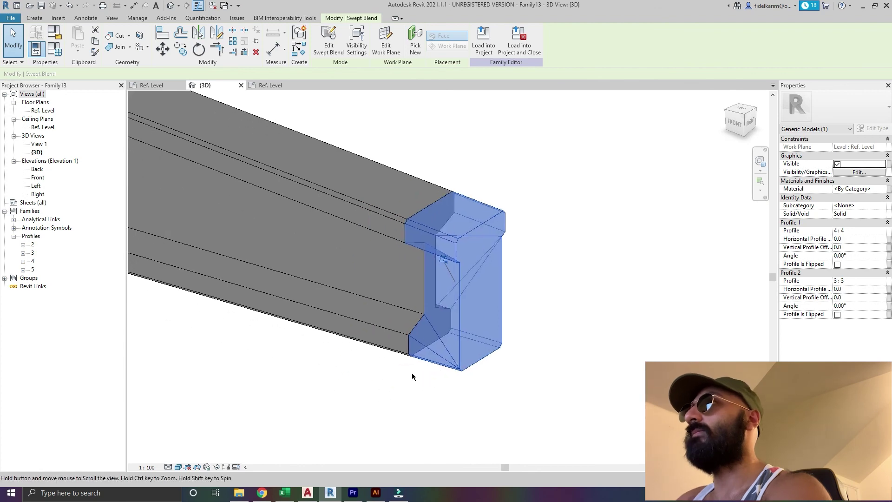
{"action": "left_click", "coordinate": [451, 403]}
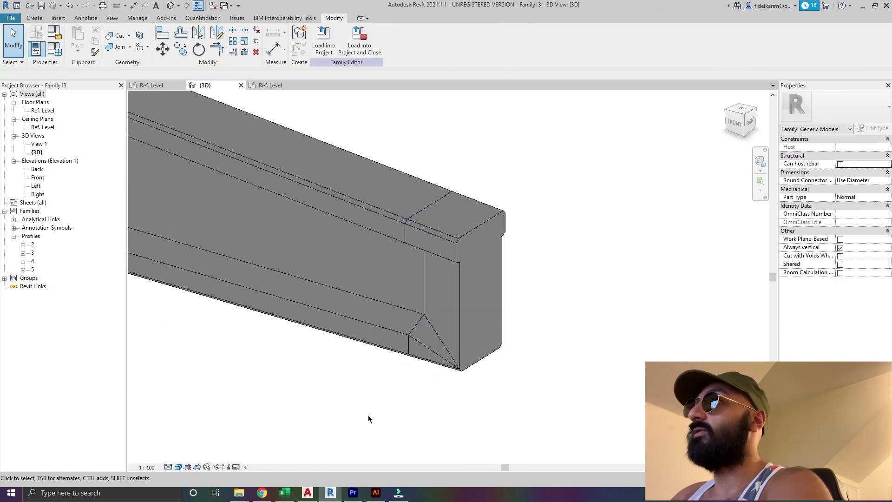
- In profile 3's plan, measure down from the upper horizontal reference plane to the profile's lower corner with an aligned dimension, without placing it
{"action": "left_click", "coordinate": [257, 86]}
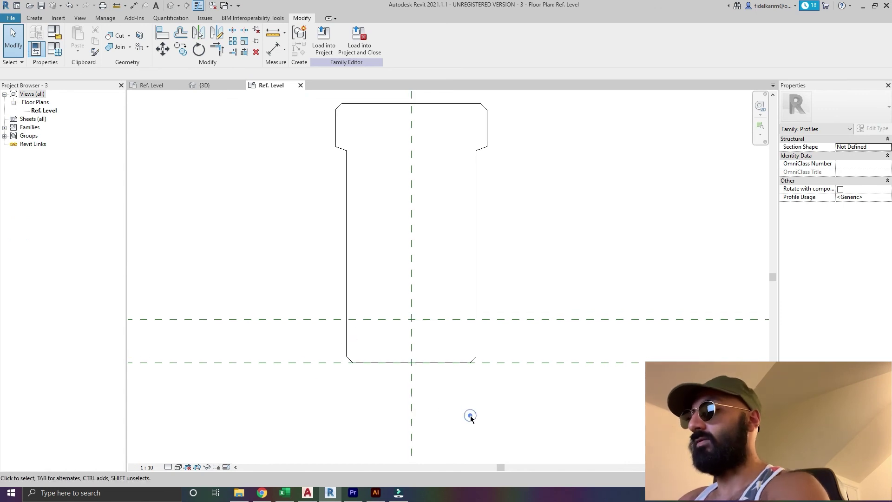
{"action": "key", "text": "d"}
{"action": "key", "text": "i"}
{"action": "left_click", "coordinate": [561, 355]}
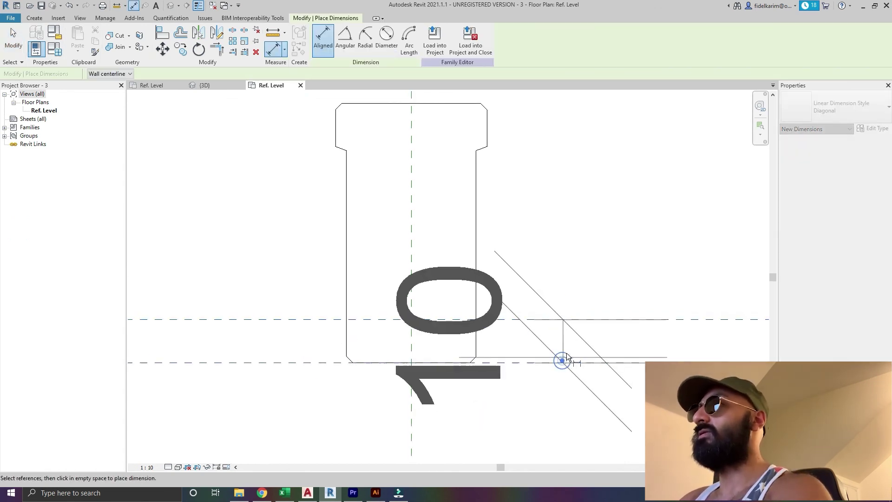
{"action": "key", "text": "Escape"}
{"action": "key", "text": "Escape"}
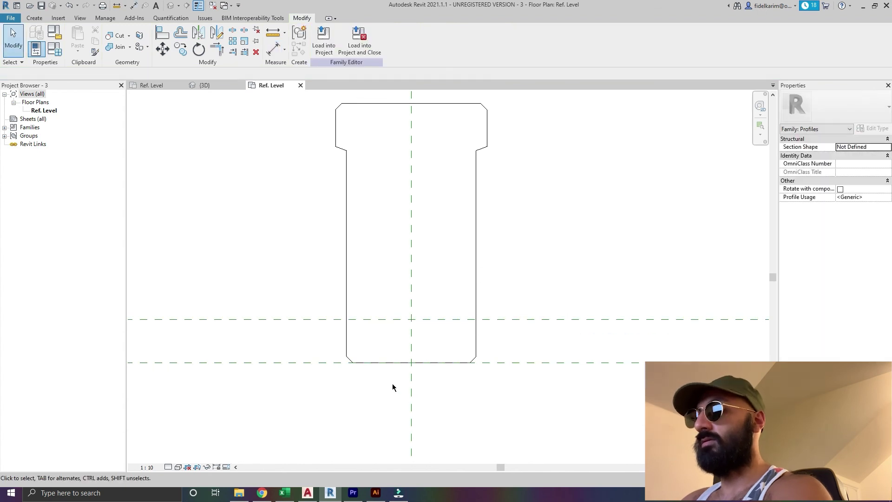
- Trim and extend the split segments of both vertical edges to the upper horizontal reference plane, and delete that plane
{"action": "left_click", "coordinate": [277, 319]}
{"action": "left_click", "coordinate": [347, 216]}
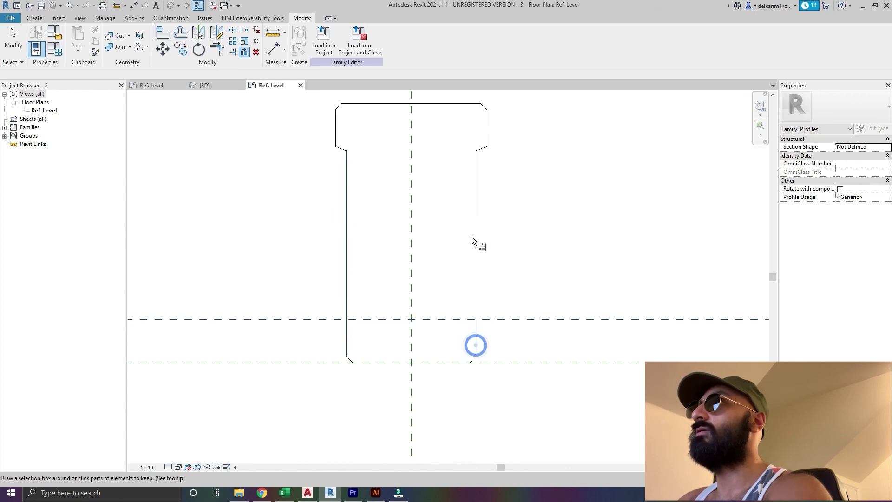
{"action": "left_click", "coordinate": [503, 216]}
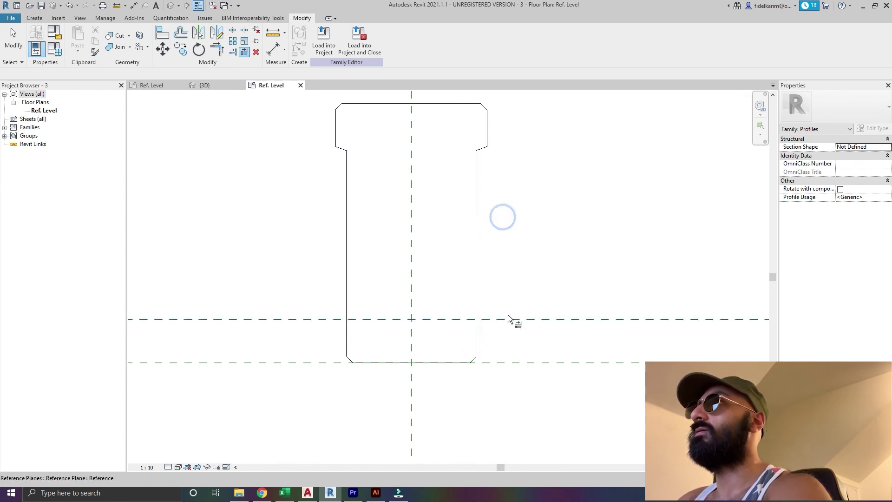
{"action": "key", "text": "Escape"}
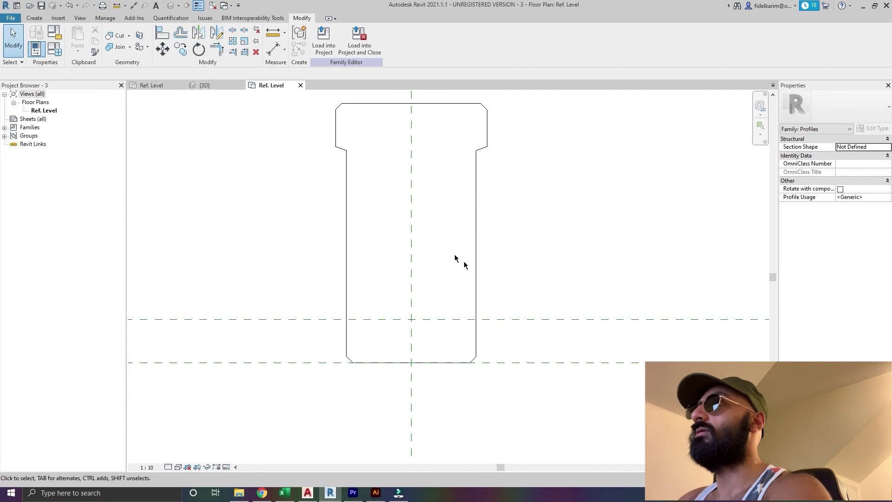
{"action": "left_click", "coordinate": [524, 319]}
{"action": "key", "text": "Delete"}
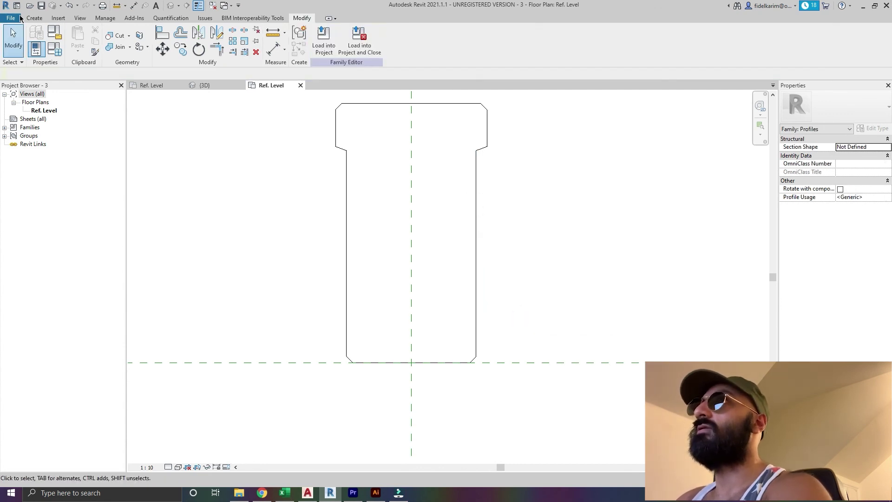
- Load profile 3 into the beam family and close it, overwriting the existing version, and show the beam's end from the front in 3D
{"action": "left_click", "coordinate": [363, 45]}
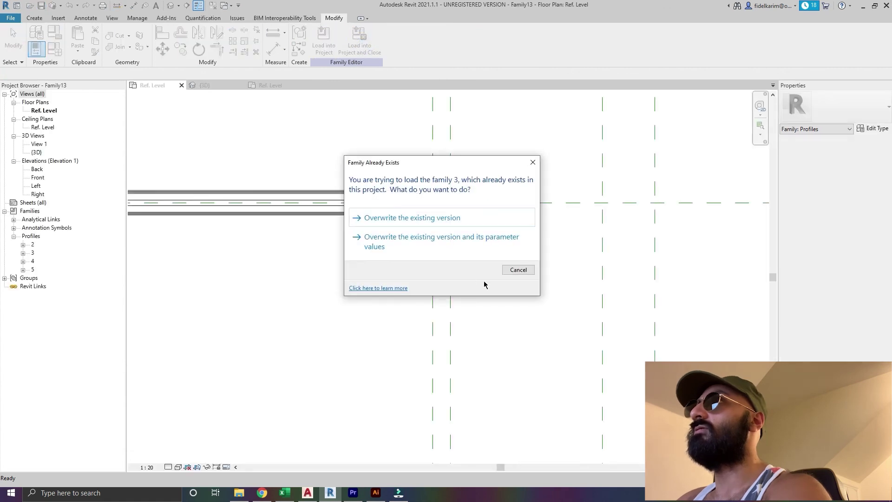
{"action": "left_click", "coordinate": [459, 219]}
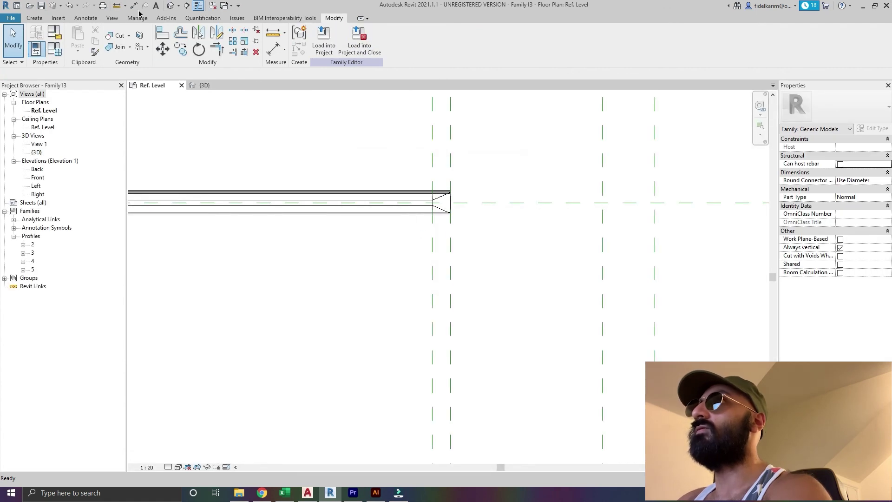
{"action": "left_click", "coordinate": [174, 6]}
{"action": "middle_click_drag", "start_coordinate": [601, 348], "coordinate": [608, 313], "text": "shift"}
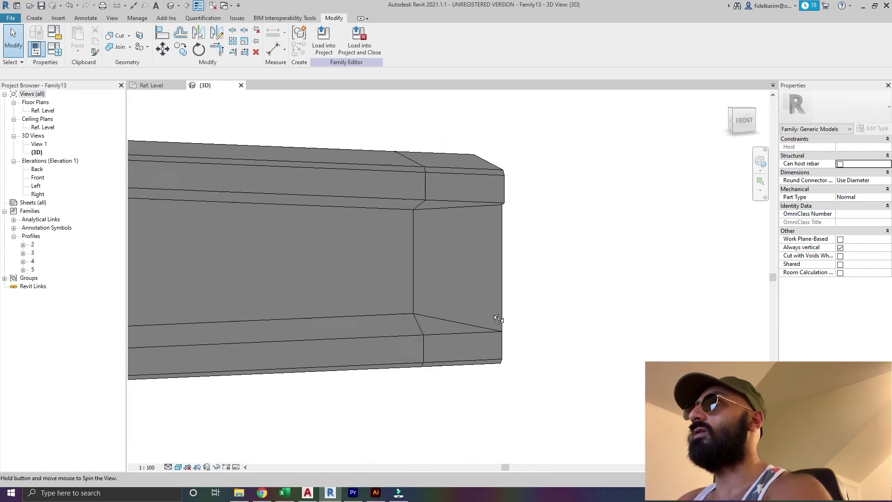
{"action": "left_click", "coordinate": [743, 120]}
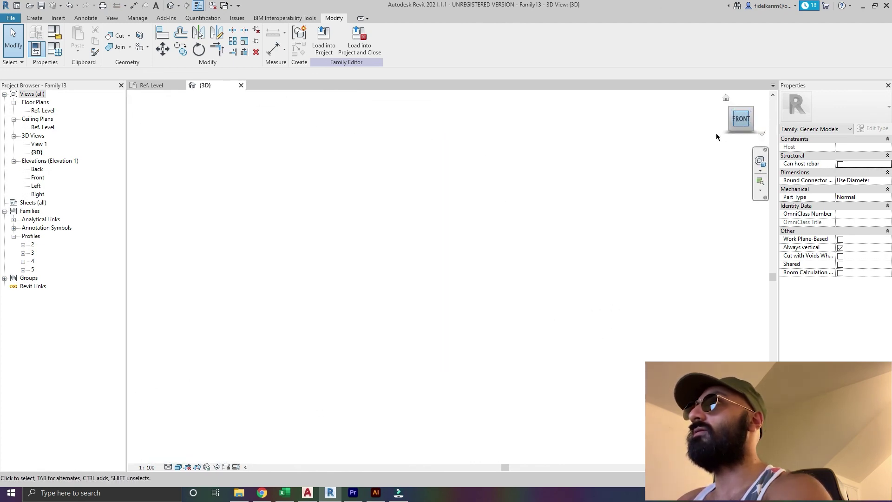
{"action": "scroll", "coordinate": [497, 280], "scroll_direction": "up", "scroll_amount": 8}
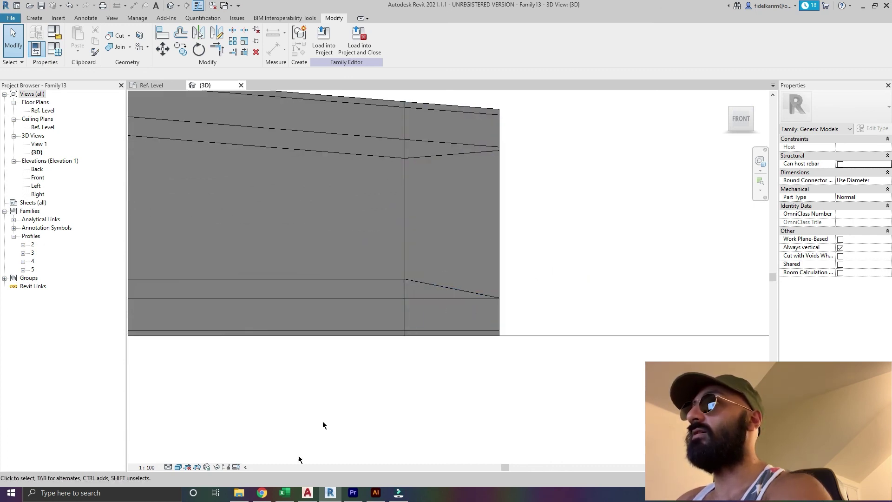
- Compare the end transition with the beam elevation in the AutoCAD drawing, and inspect the beam in Revit's 3D view
{"action": "left_click", "coordinate": [307, 493]}
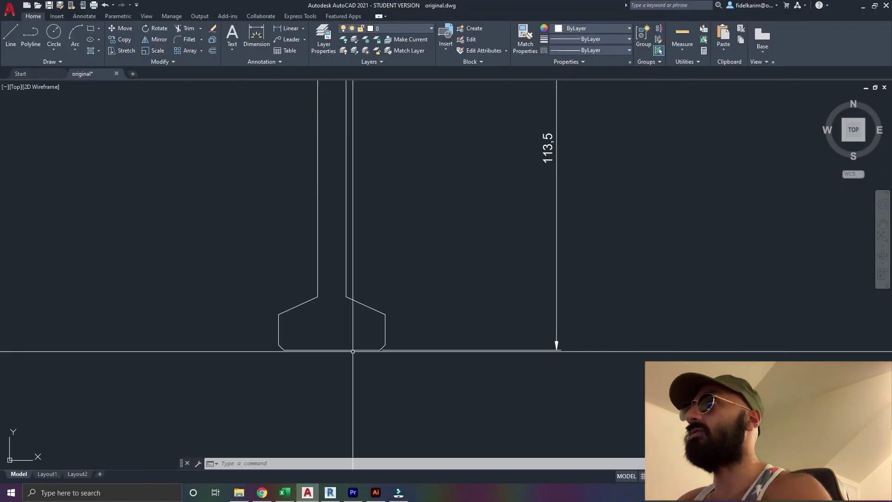
{"action": "scroll", "coordinate": [571, 383], "scroll_direction": "down", "scroll_amount": 5}
{"action": "scroll", "coordinate": [563, 365], "scroll_direction": "up", "scroll_amount": 8}
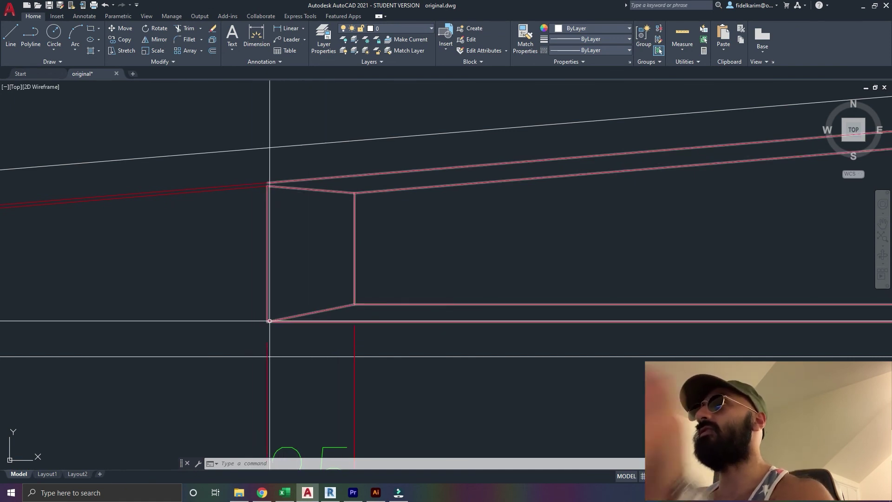
{"action": "scroll", "coordinate": [279, 334], "scroll_direction": "down", "scroll_amount": 2}
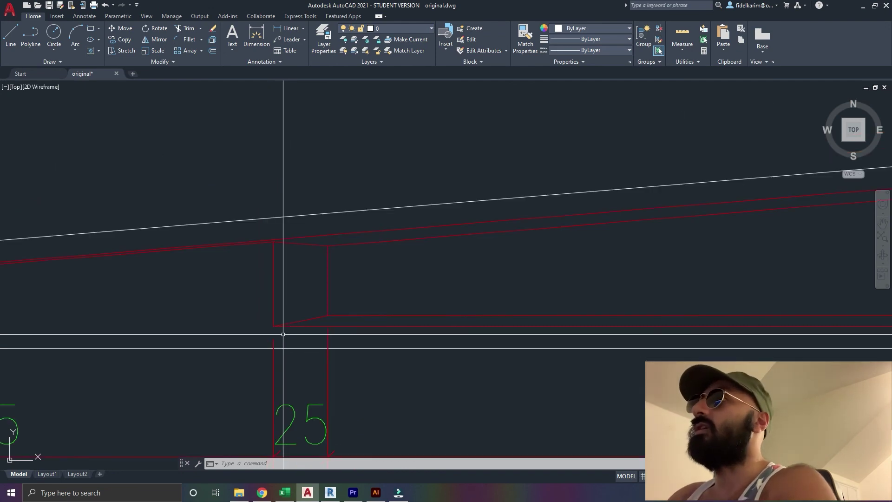
{"action": "left_click", "coordinate": [328, 495]}
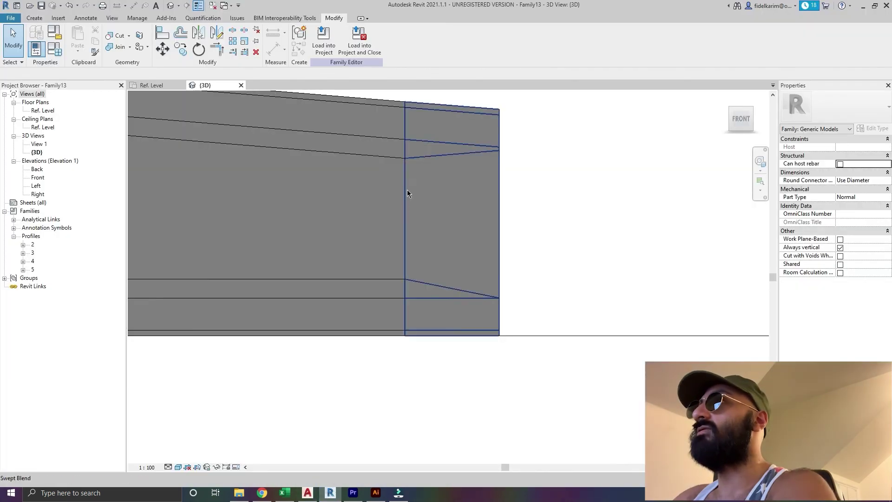
{"action": "left_click", "coordinate": [308, 493]}
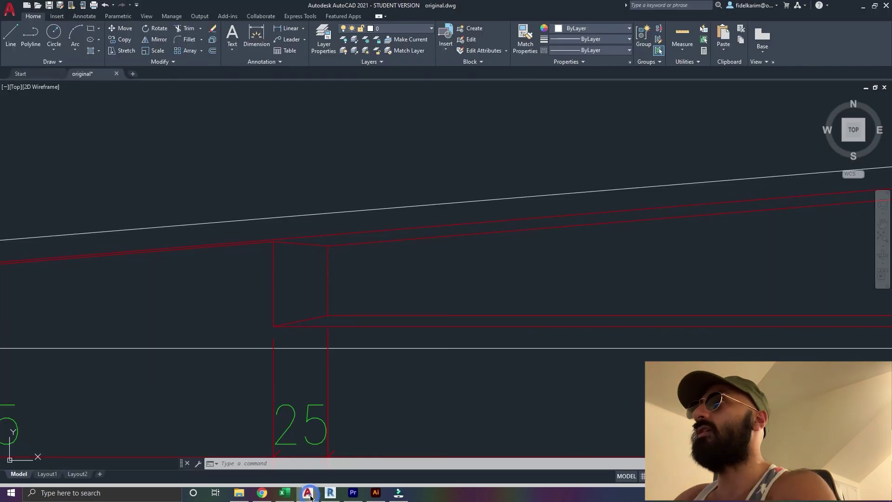
{"action": "left_click", "coordinate": [309, 492]}
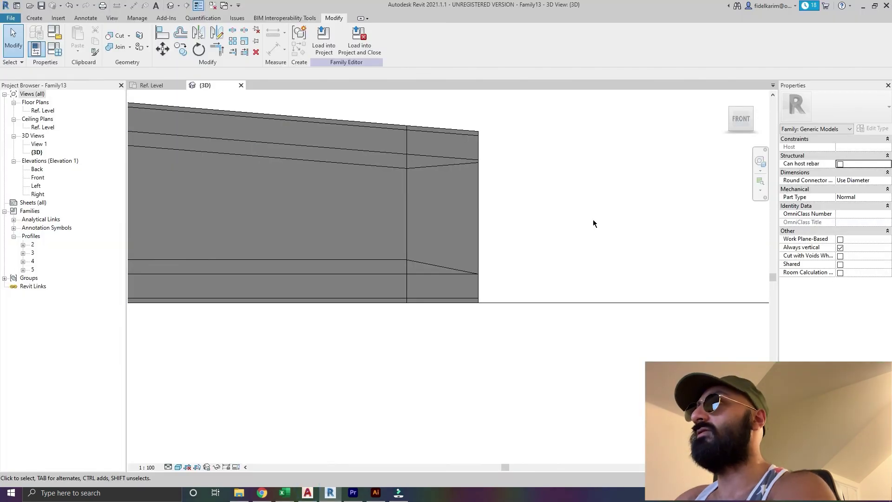
{"action": "scroll", "coordinate": [582, 222], "scroll_direction": "down", "scroll_amount": 3}
{"action": "middle_click_drag", "start_coordinate": [555, 257], "coordinate": [361, 316]}
{"action": "scroll", "coordinate": [371, 307], "scroll_direction": "up", "scroll_amount": 4}
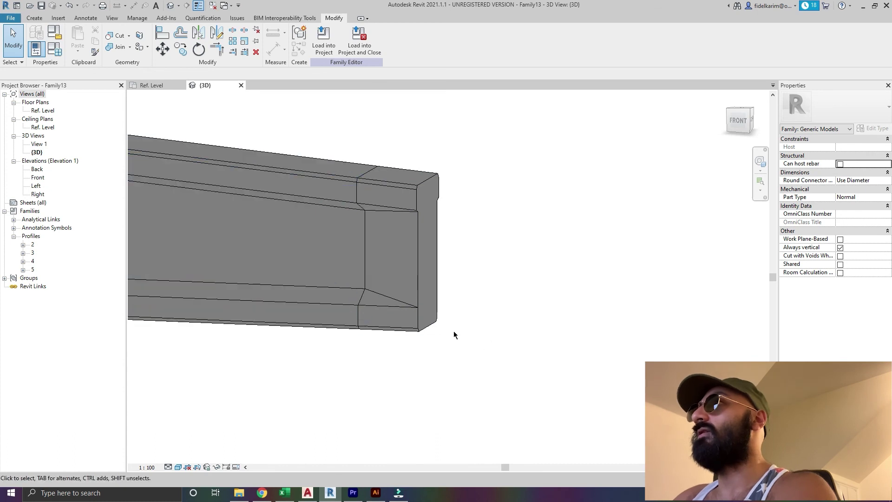
{"action": "middle_click_drag", "start_coordinate": [453, 330], "coordinate": [233, 209], "text": "shift"}
- In the Ref. Level floor plan, start a new swept blend and sketch a short horizontal path line beyond the beam's end
{"action": "double_click", "coordinate": [42, 111]}
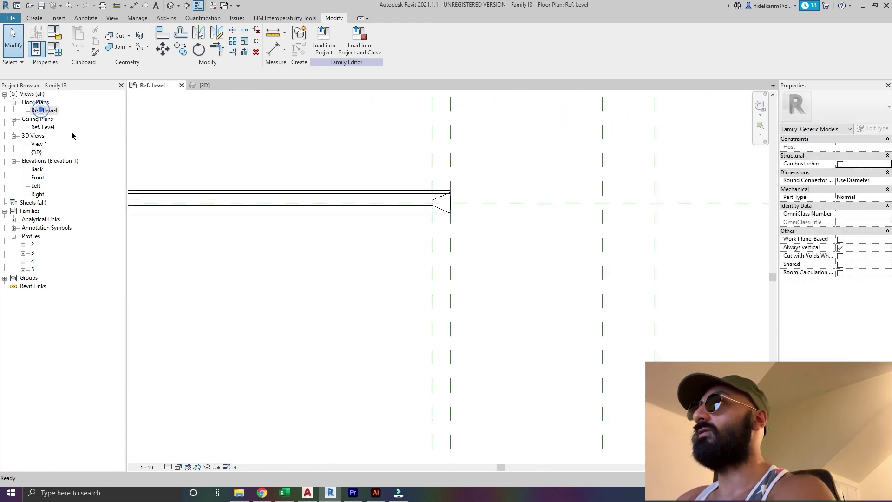
{"action": "scroll", "coordinate": [490, 192], "scroll_direction": "up", "scroll_amount": 5}
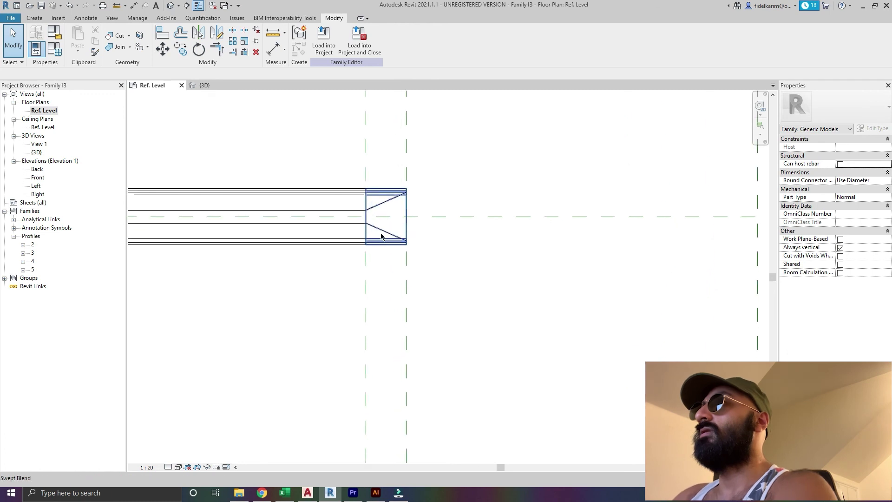
{"action": "scroll", "coordinate": [416, 213], "scroll_direction": "down", "scroll_amount": 3}
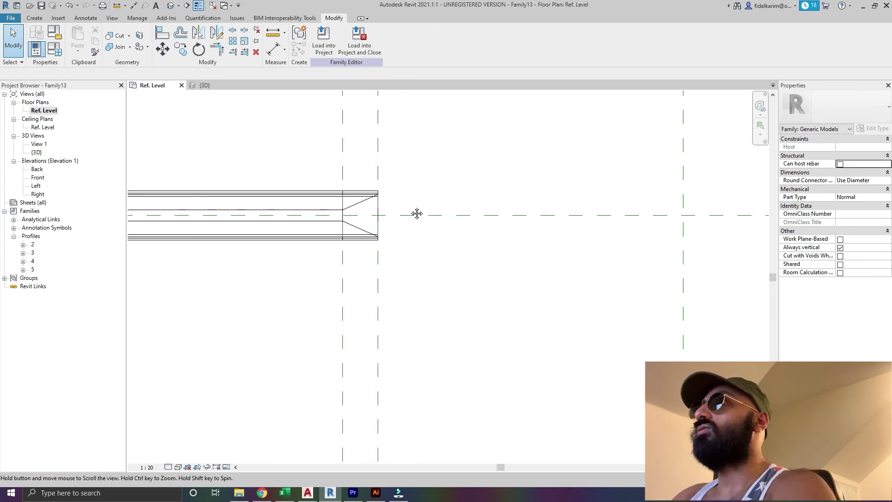
{"action": "left_click", "coordinate": [37, 19]}
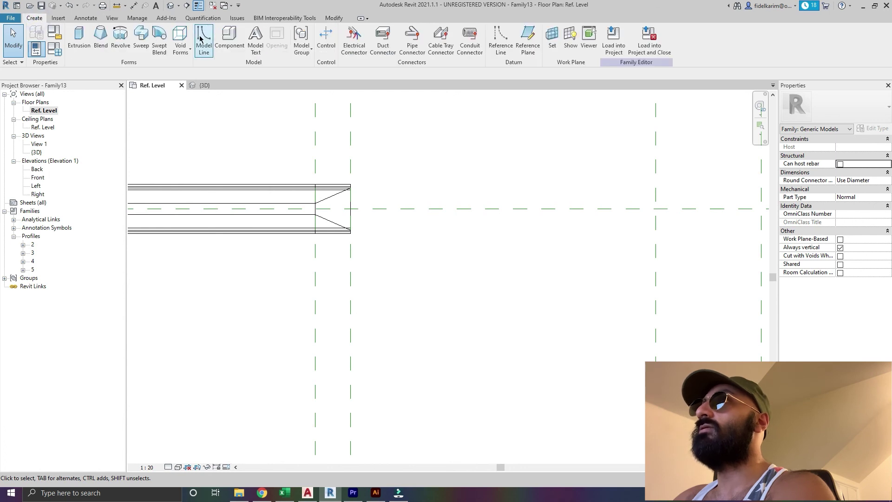
{"action": "left_click", "coordinate": [159, 38]}
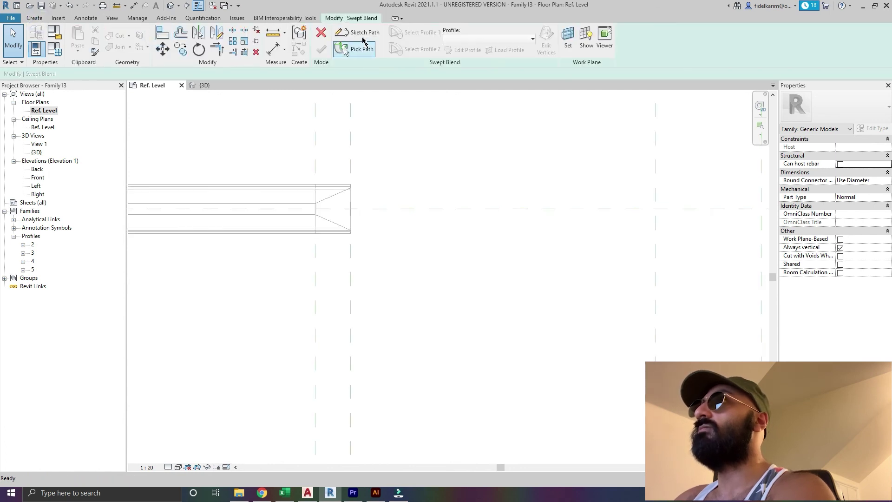
{"action": "left_click", "coordinate": [358, 32]}
{"action": "scroll", "coordinate": [400, 261], "scroll_direction": "down", "scroll_amount": 2}
{"action": "left_click", "coordinate": [386, 255]}
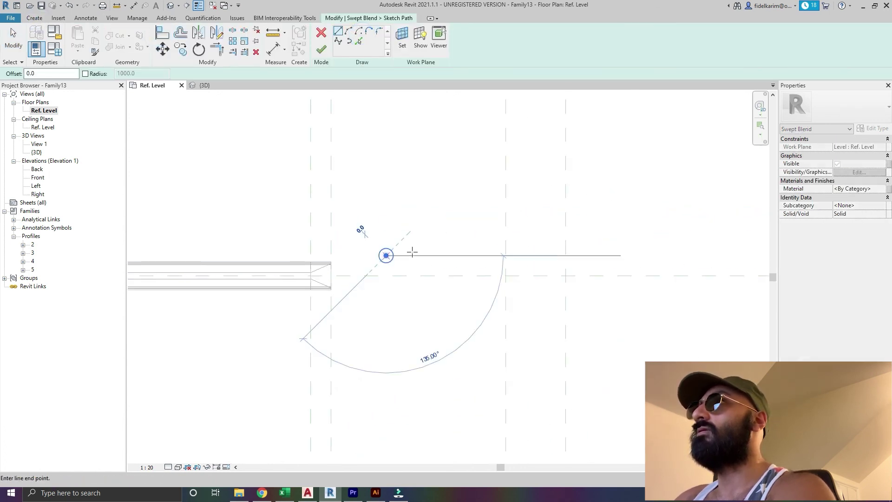
{"action": "left_click", "coordinate": [451, 255]}
{"action": "key", "text": "Escape"}
{"action": "key", "text": "Escape"}
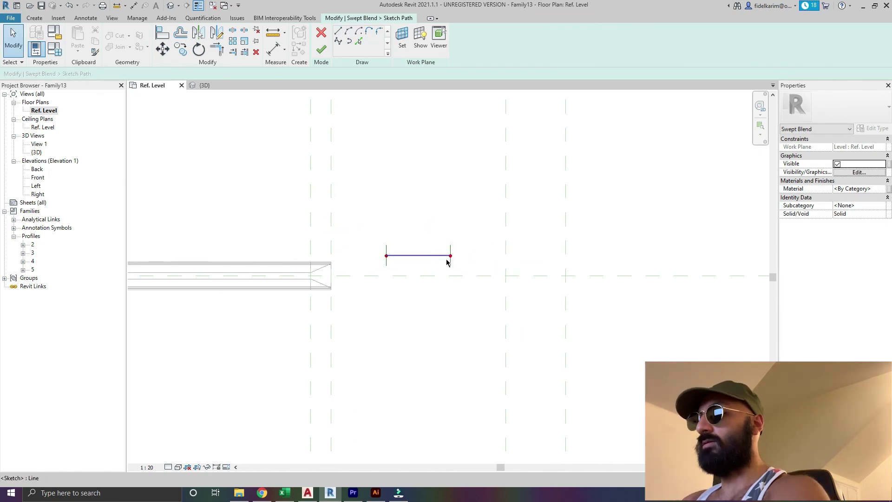
- Align the path line's ends to the beam's end plane and the next vertical reference plane, lock it to the centre plane, and finish the path
{"action": "key", "text": "l"}
{"action": "left_click", "coordinate": [329, 213]}
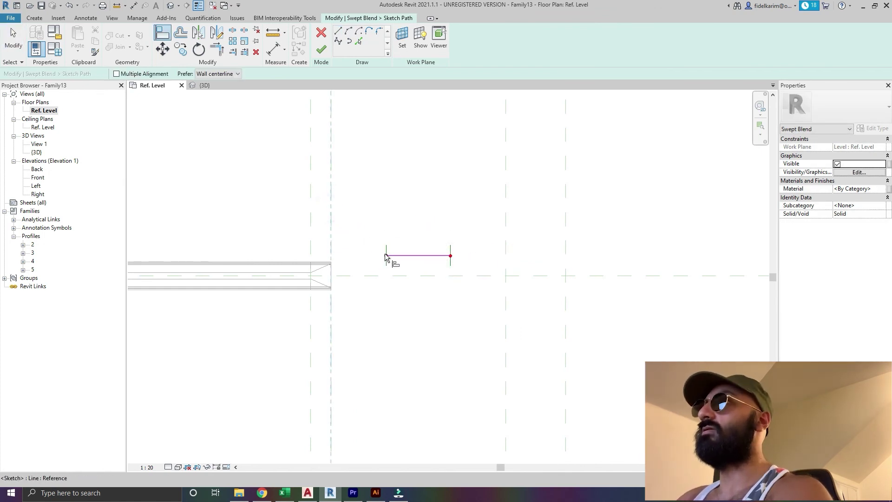
{"action": "left_click", "coordinate": [388, 255]}
{"action": "left_click", "coordinate": [505, 263]}
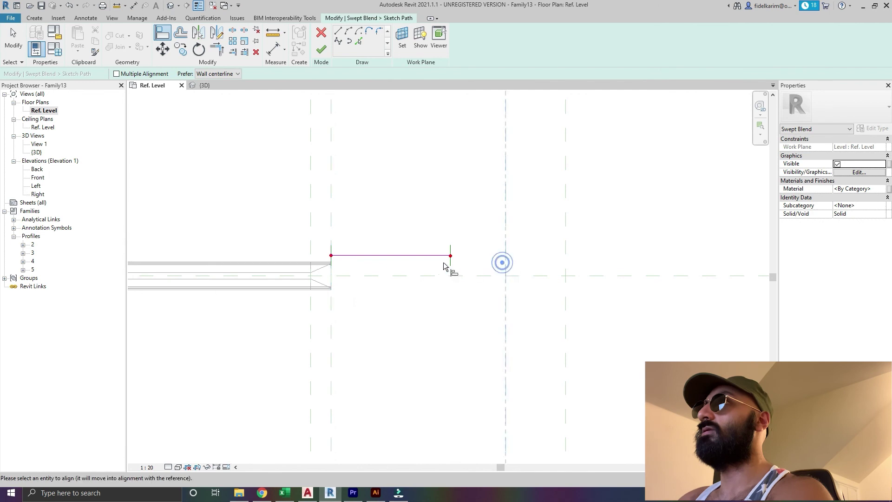
{"action": "left_click", "coordinate": [451, 259]}
{"action": "left_click", "coordinate": [521, 294]}
{"action": "left_click", "coordinate": [432, 277]}
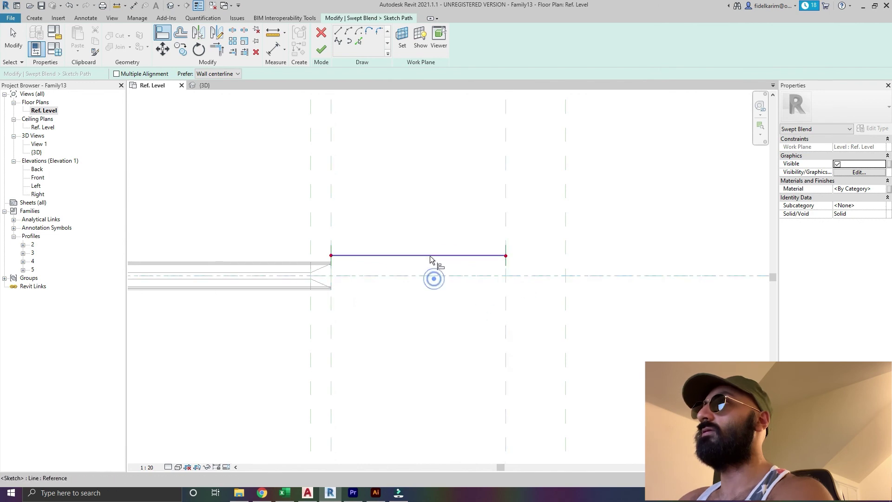
{"action": "left_click", "coordinate": [429, 256]}
{"action": "left_click", "coordinate": [431, 293]}
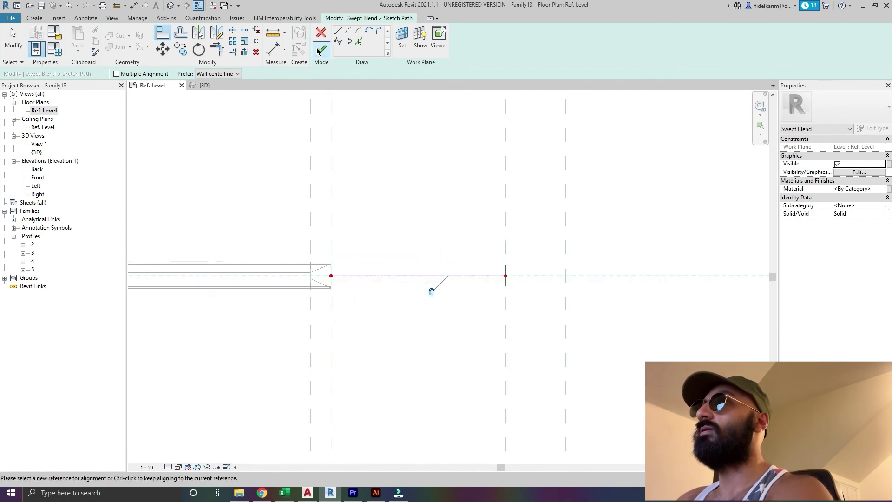
{"action": "left_click", "coordinate": [320, 51]}
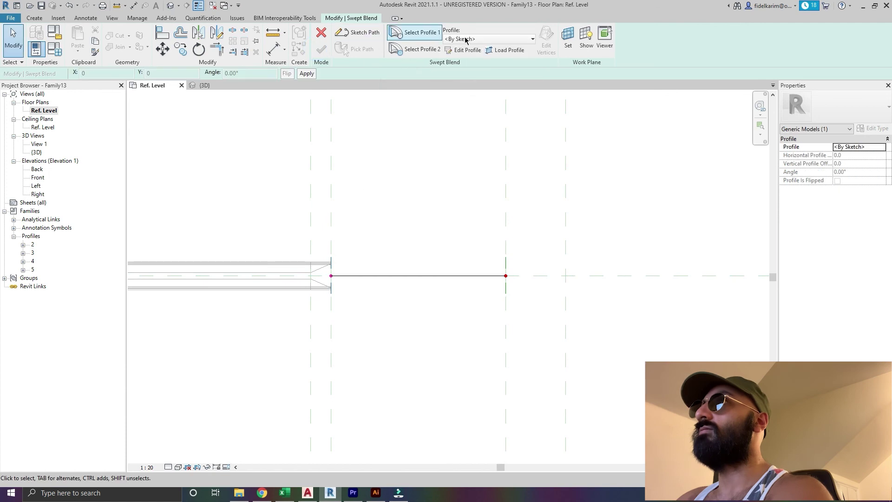
- In the 3D view, assign profile 3 to the path's start and profile 2 to its far end, and finish the swept blend
{"action": "left_click", "coordinate": [169, 6]}
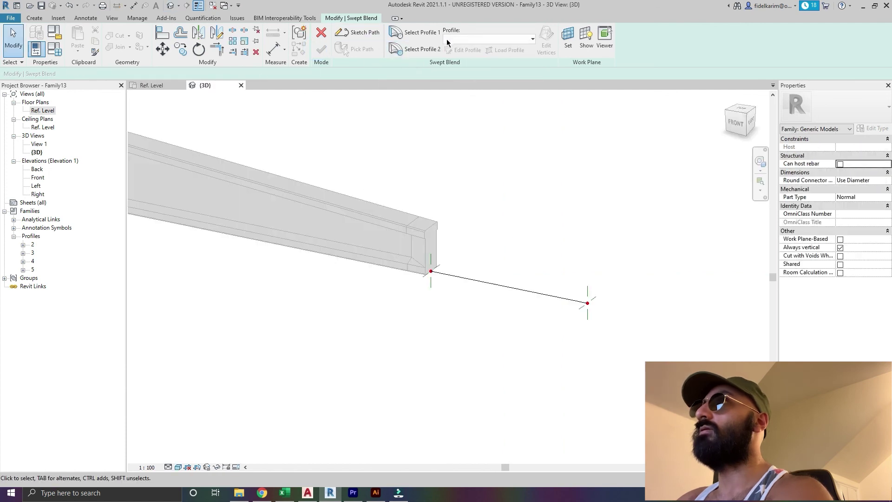
{"action": "left_click", "coordinate": [419, 33]}
{"action": "left_click", "coordinate": [464, 39]}
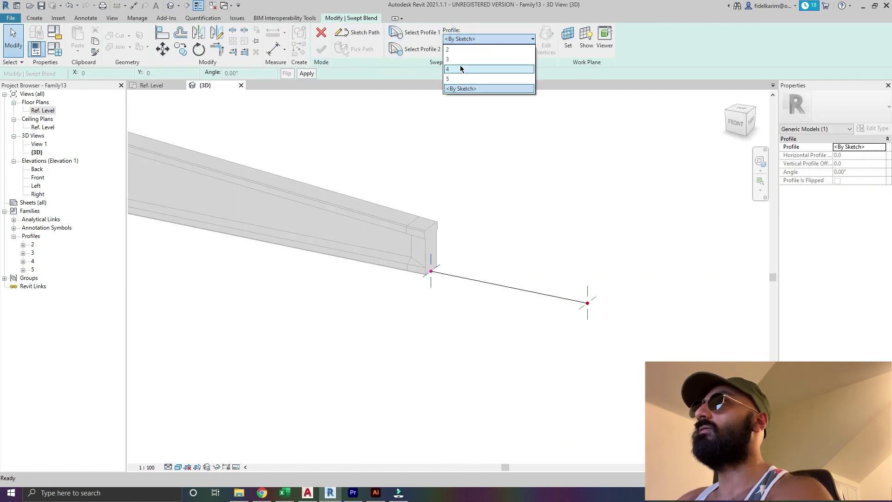
{"action": "left_click", "coordinate": [460, 59]}
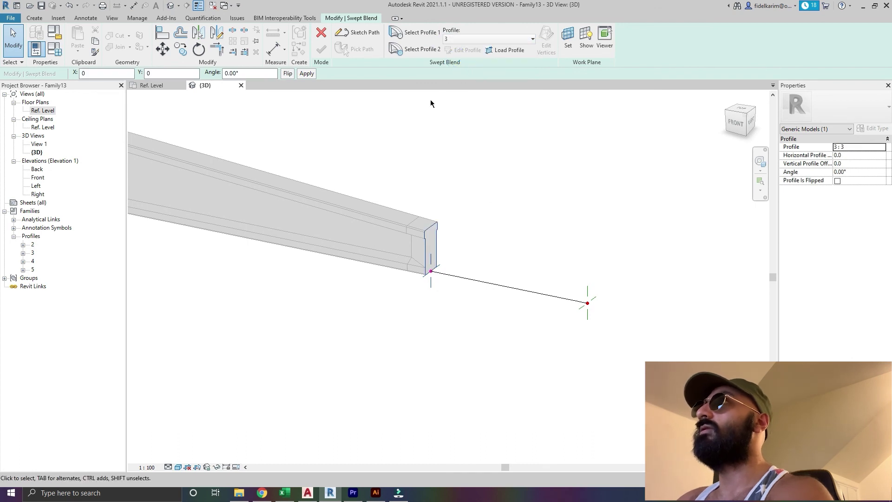
{"action": "left_click", "coordinate": [419, 49]}
{"action": "left_click", "coordinate": [513, 38]}
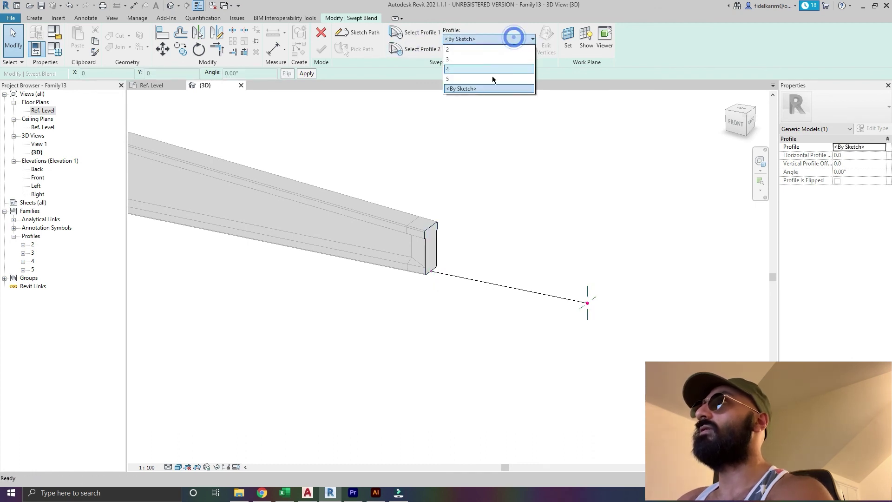
{"action": "left_click", "coordinate": [469, 49]}
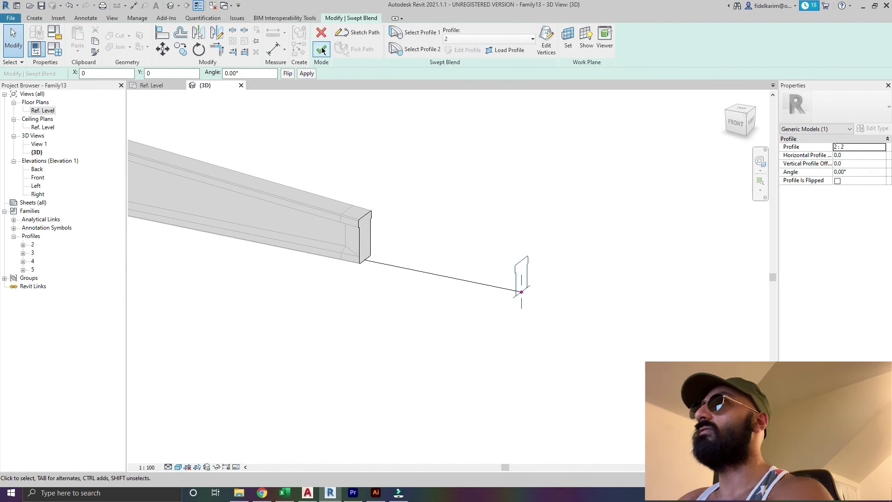
{"action": "left_click", "coordinate": [321, 49]}
{"action": "left_click", "coordinate": [483, 175]}
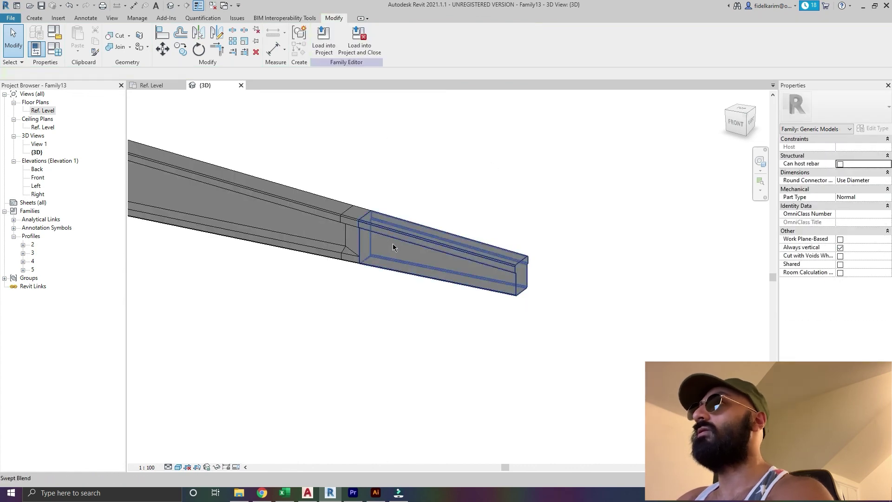
{"action": "middle_click_drag", "start_coordinate": [354, 259], "coordinate": [396, 254], "text": "shift"}
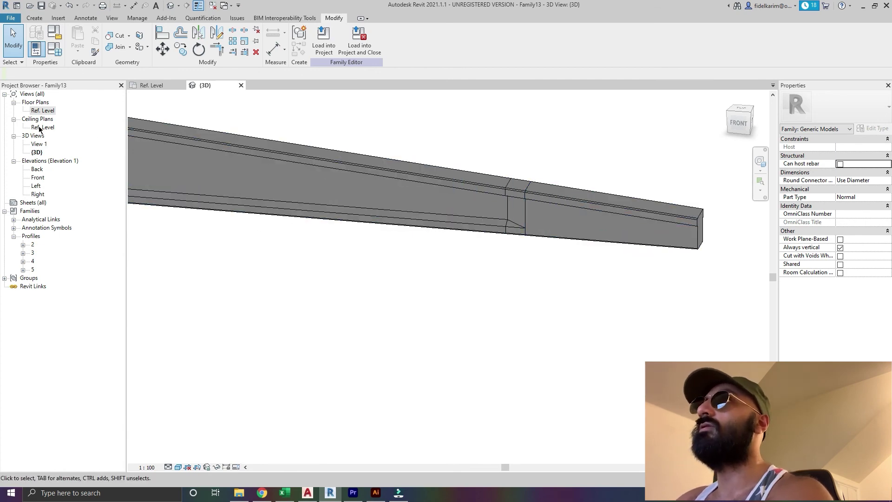
- Examine the beam's remaining end in the Ref. Level floor plan and the matching end segment of the elevation in the AutoCAD drawing
{"action": "double_click", "coordinate": [41, 111]}
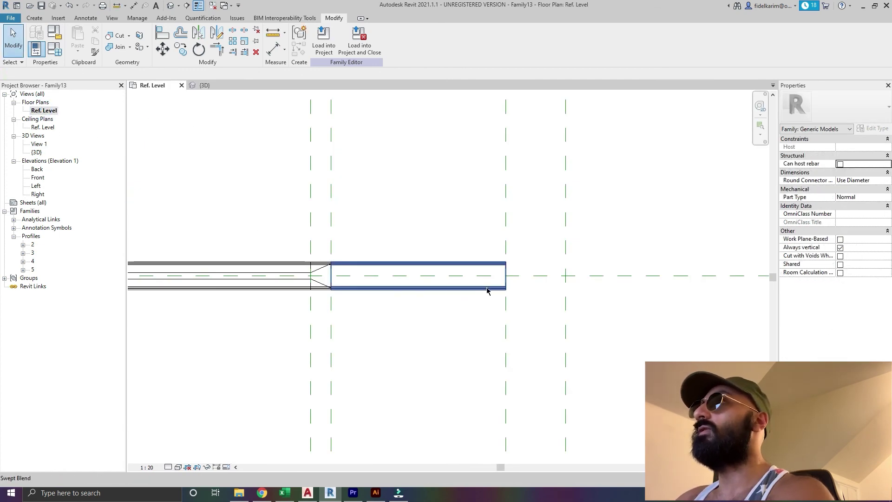
{"action": "scroll", "coordinate": [463, 288], "scroll_direction": "up", "scroll_amount": 3}
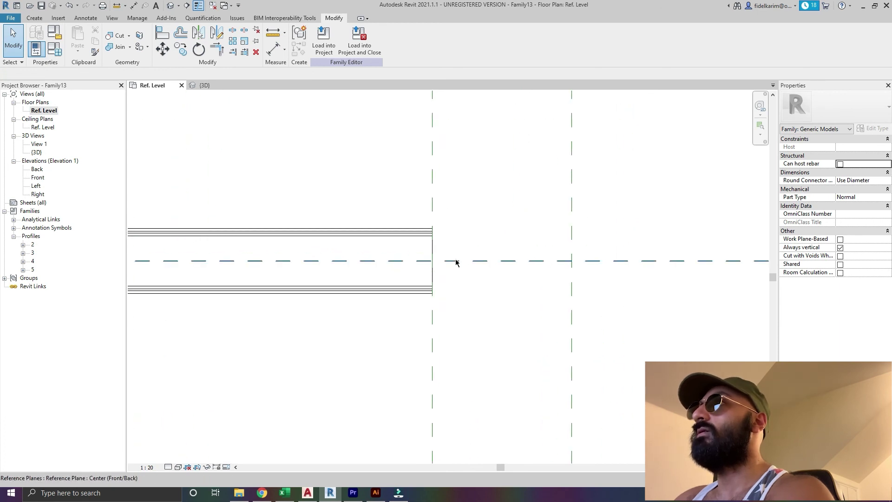
{"action": "middle_click_drag", "start_coordinate": [474, 219], "coordinate": [459, 223]}
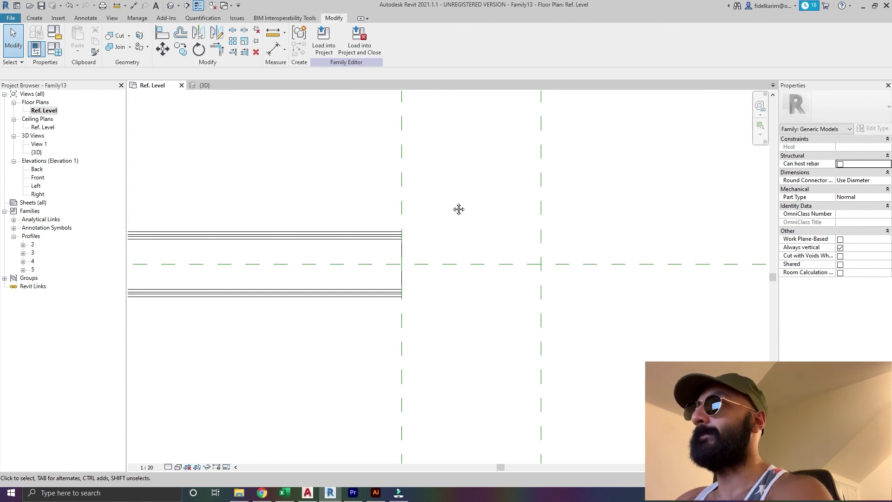
{"action": "middle_click_drag", "start_coordinate": [458, 209], "coordinate": [457, 223]}
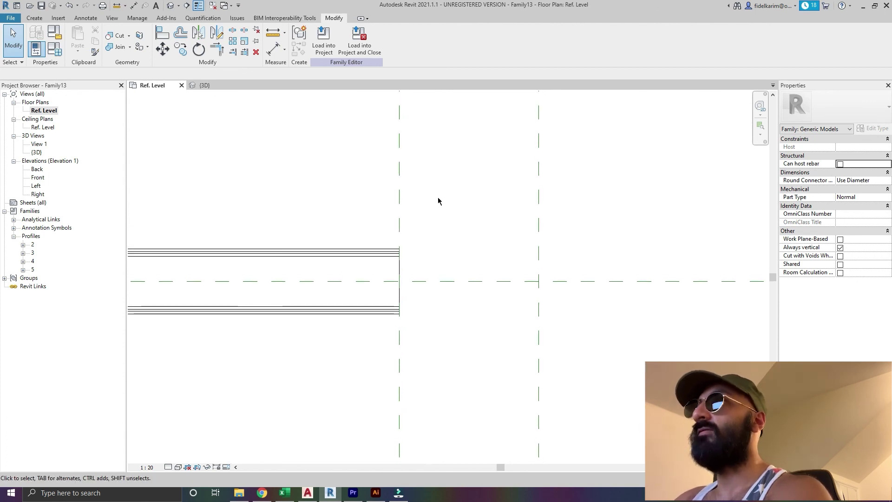
{"action": "left_click", "coordinate": [56, 18]}
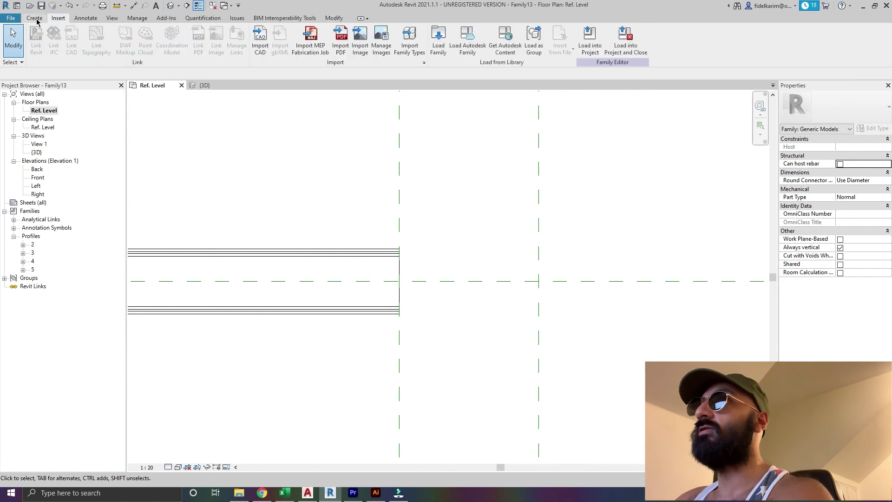
{"action": "left_click", "coordinate": [36, 20]}
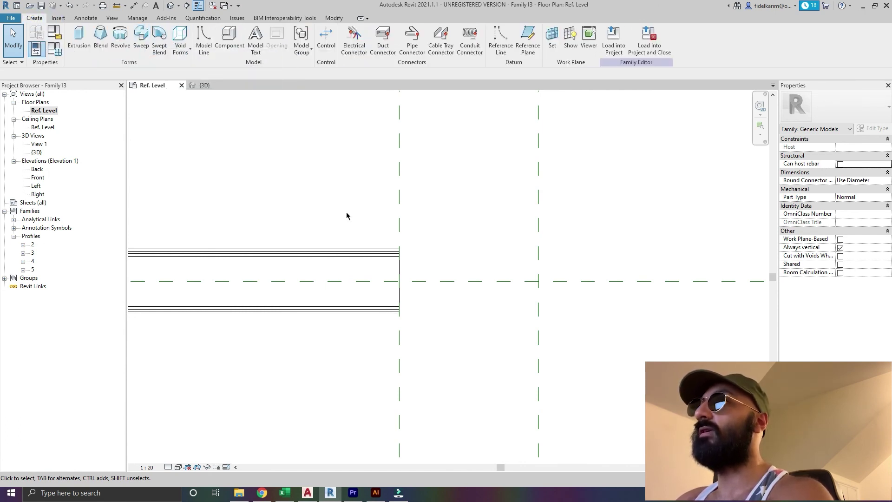
{"action": "left_click", "coordinate": [307, 493]}
{"action": "scroll", "coordinate": [324, 320], "scroll_direction": "down", "scroll_amount": 3}
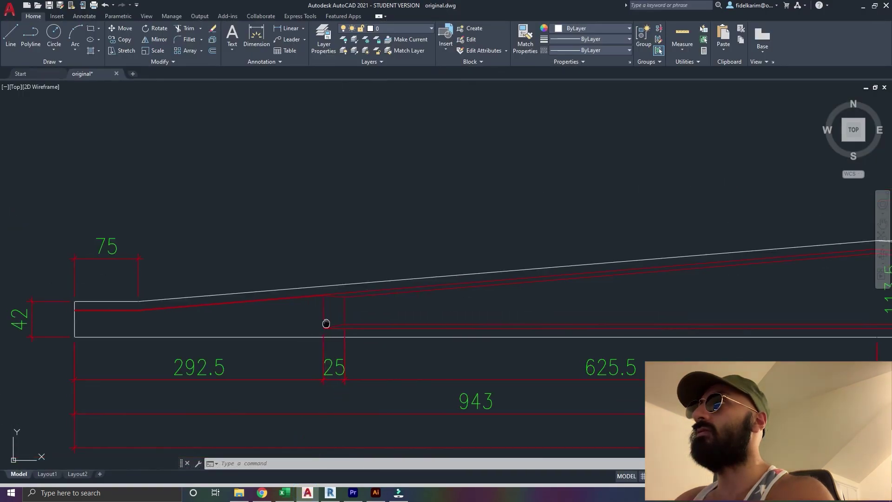
{"action": "scroll", "coordinate": [175, 295], "scroll_direction": "up", "scroll_amount": 4}
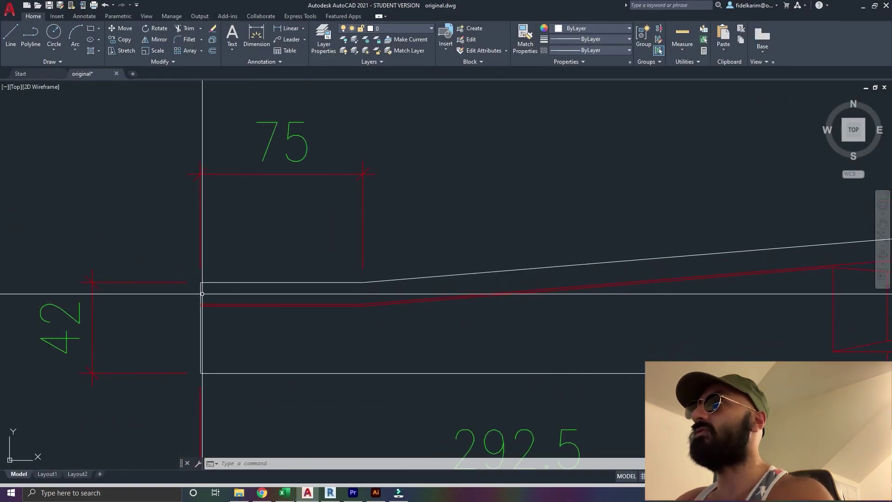
{"action": "scroll", "coordinate": [328, 294], "scroll_direction": "down", "scroll_amount": 4}
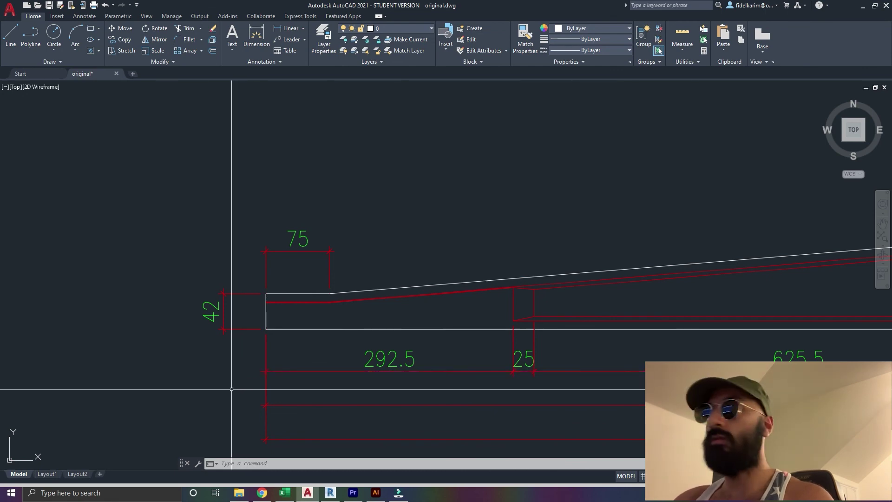
{"action": "left_click", "coordinate": [337, 490]}
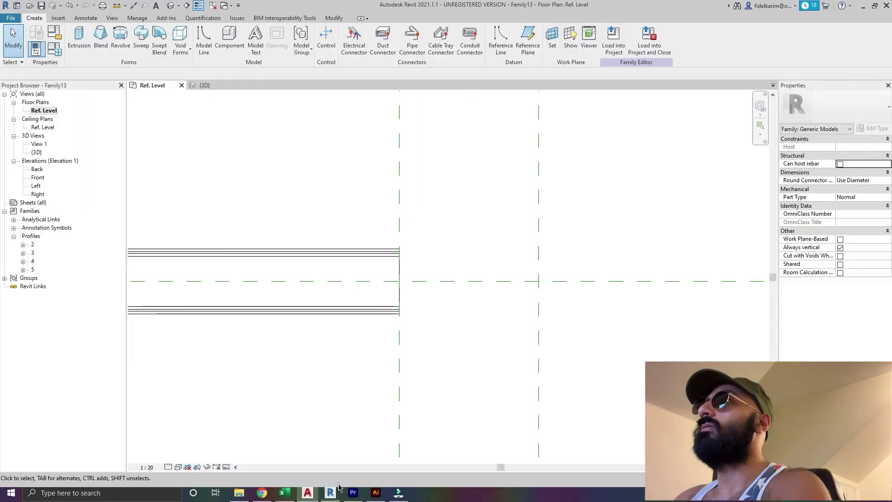
- Start a sweep in the Ref. Level plan and sketch a short horizontal path line between the last two vertical reference planes
{"action": "mouse_move", "coordinate": [433, 220]}
{"action": "middle_mouse_down"}
{"action": "mouse_move", "coordinate": [519, 202]}
{"action": "mouse_move", "coordinate": [482, 153]}
{"action": "mouse_move", "coordinate": [484, 167]}
{"action": "mouse_move", "coordinate": [455, 178]}
{"action": "middle_mouse_up"}
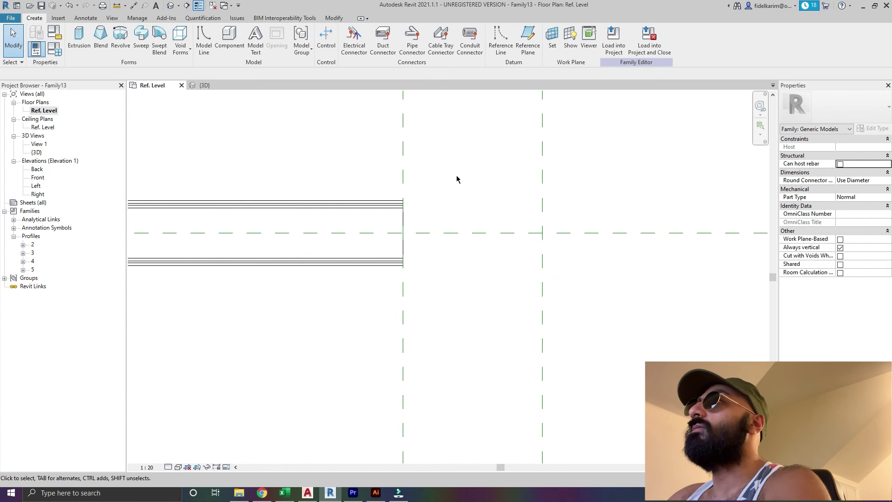
{"action": "scroll", "coordinate": [457, 179], "scroll_direction": "up", "scroll_amount": 1}
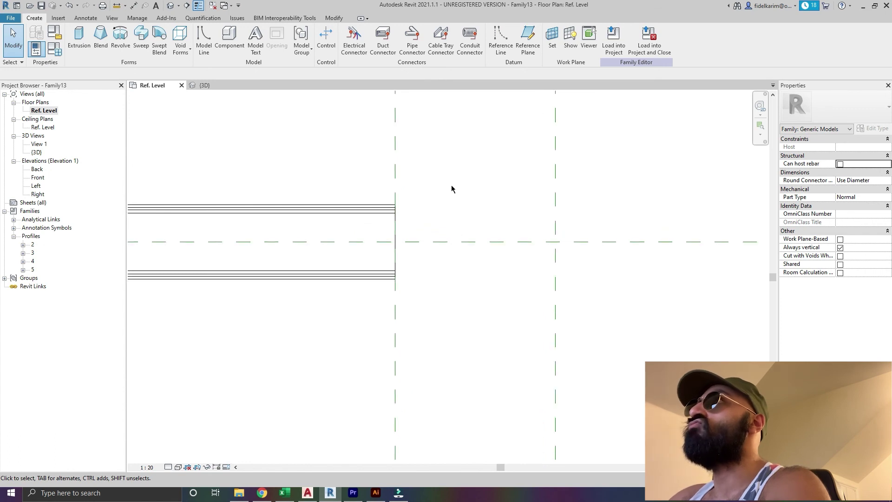
{"action": "left_click", "coordinate": [142, 46]}
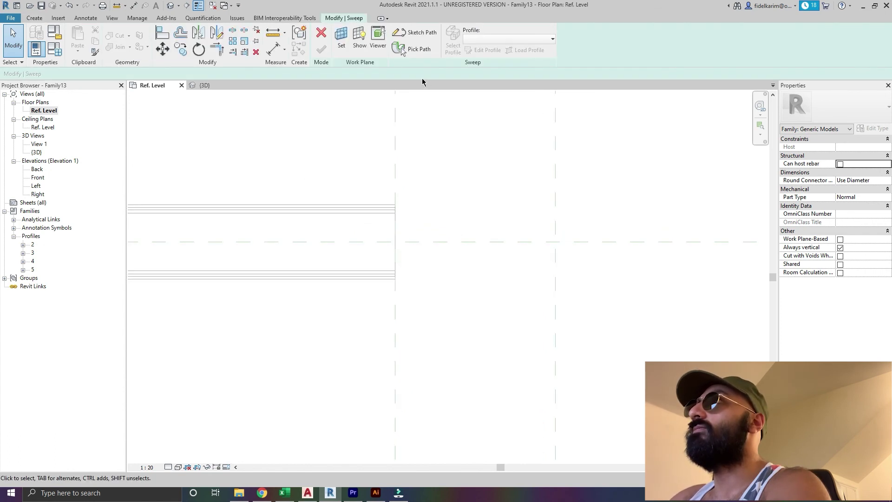
{"action": "left_click", "coordinate": [408, 28]}
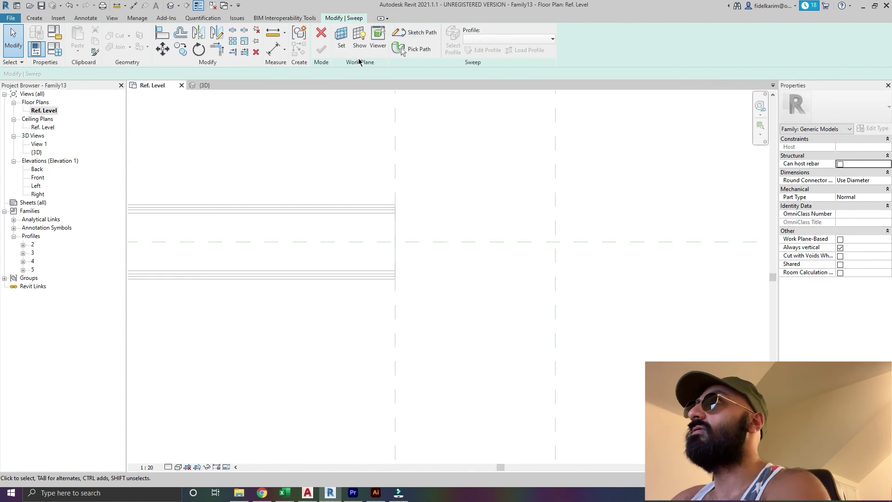
{"action": "left_click", "coordinate": [431, 35]}
{"action": "left_click", "coordinate": [421, 152]}
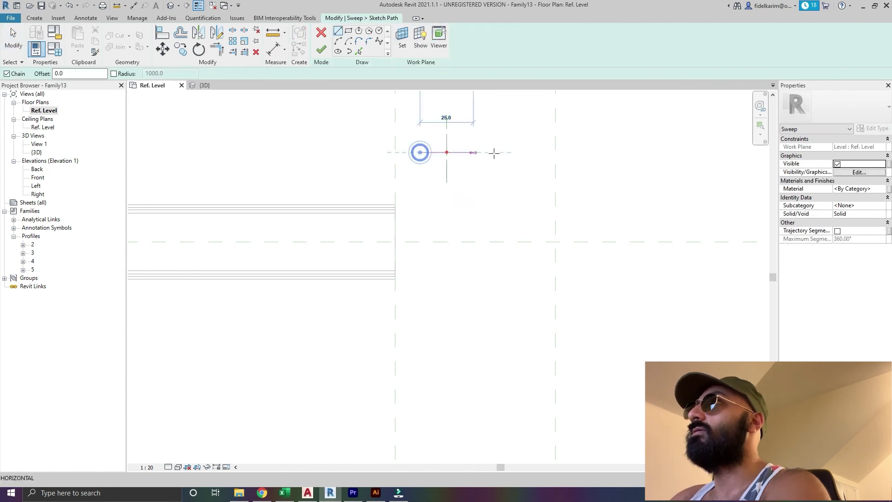
{"action": "left_click", "coordinate": [513, 153]}
{"action": "key", "text": "Escape"}
{"action": "key", "text": "Escape"}
- Align both ends of the sweep path line to the two adjacent vertical reference planes and lock them
{"action": "key", "text": "a"}
{"action": "key", "text": "l"}
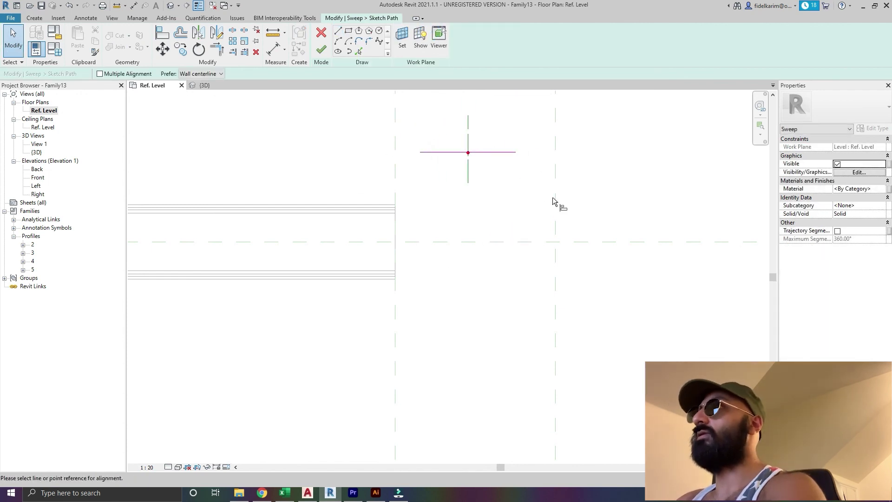
{"action": "left_click", "coordinate": [395, 129]}
{"action": "left_click", "coordinate": [420, 152]}
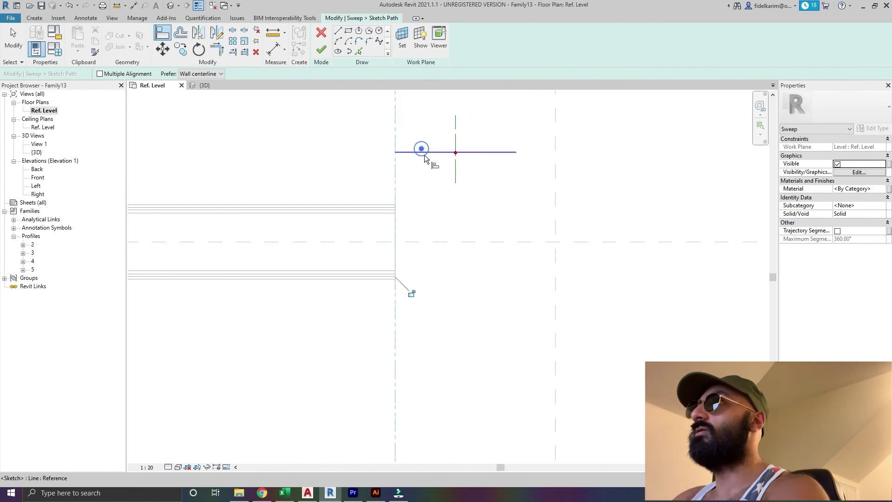
{"action": "left_click", "coordinate": [411, 295]}
{"action": "left_click", "coordinate": [556, 182]}
{"action": "left_click", "coordinate": [515, 152]}
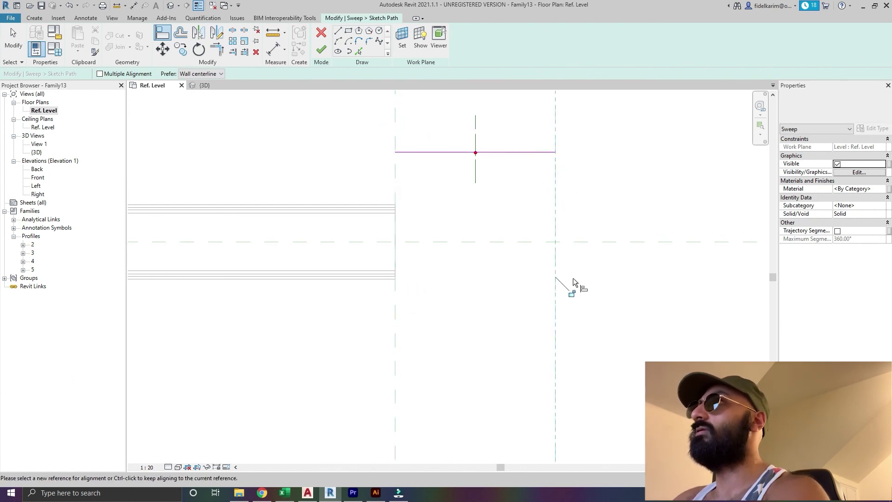
{"action": "left_click", "coordinate": [569, 293]}
- Align the sweep path line to the horizontal centre reference plane and lock it
{"action": "left_click", "coordinate": [514, 241]}
{"action": "left_click", "coordinate": [508, 153]}
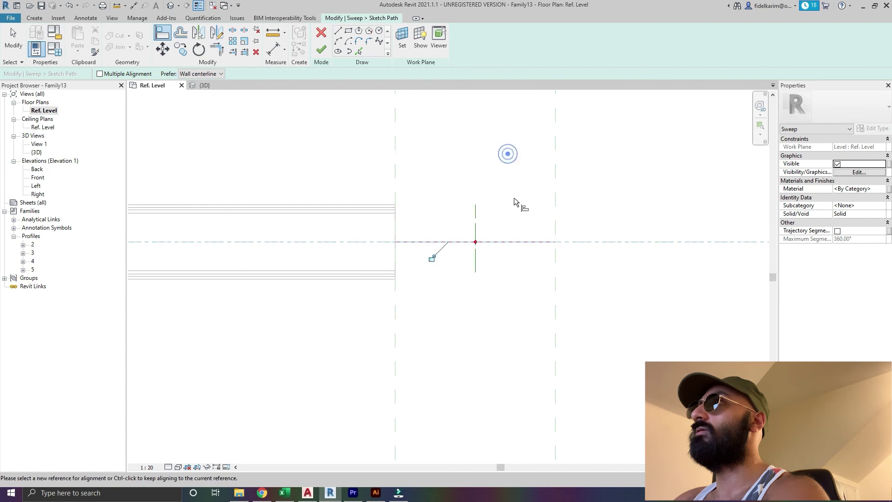
{"action": "left_click", "coordinate": [433, 258]}
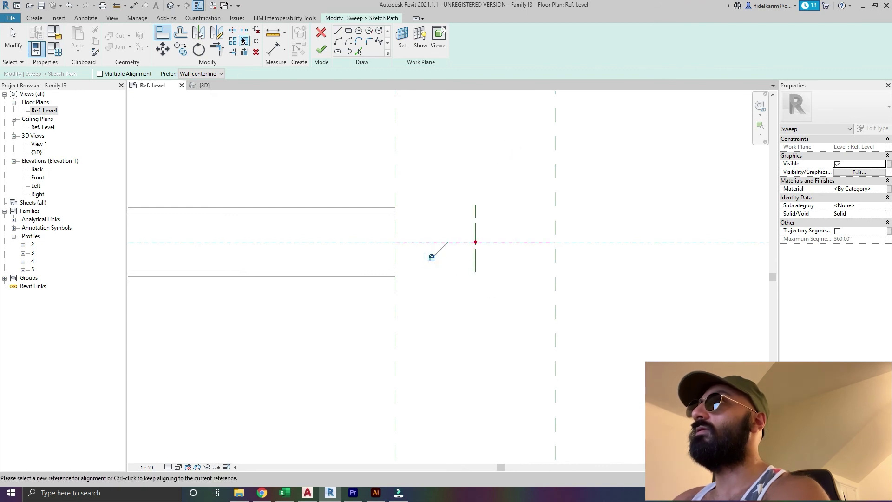
- Finish the sweep path, assign profile 2 and complete the sweep, then inspect the beam's end in 3D
{"action": "left_click", "coordinate": [321, 50]}
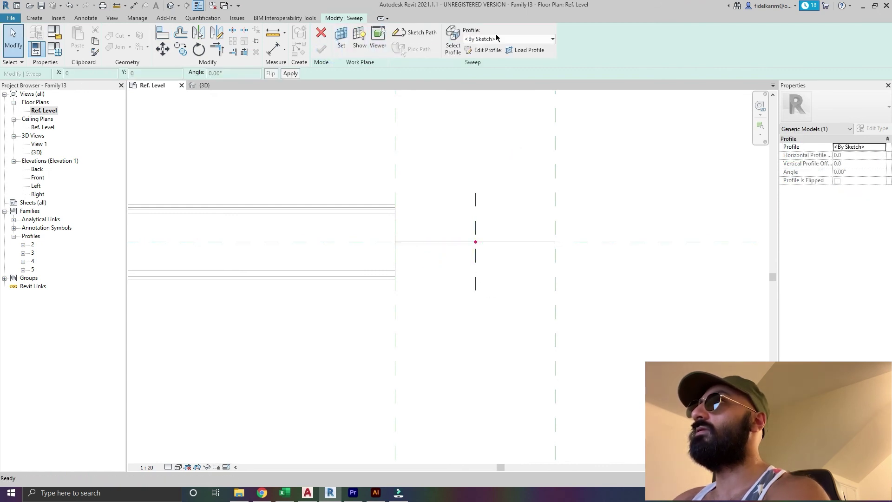
{"action": "left_click", "coordinate": [498, 39]}
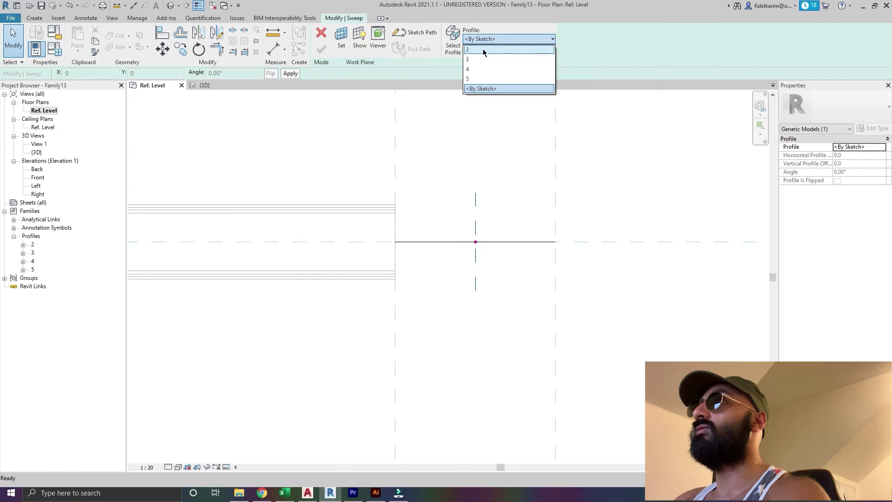
{"action": "left_click", "coordinate": [484, 50]}
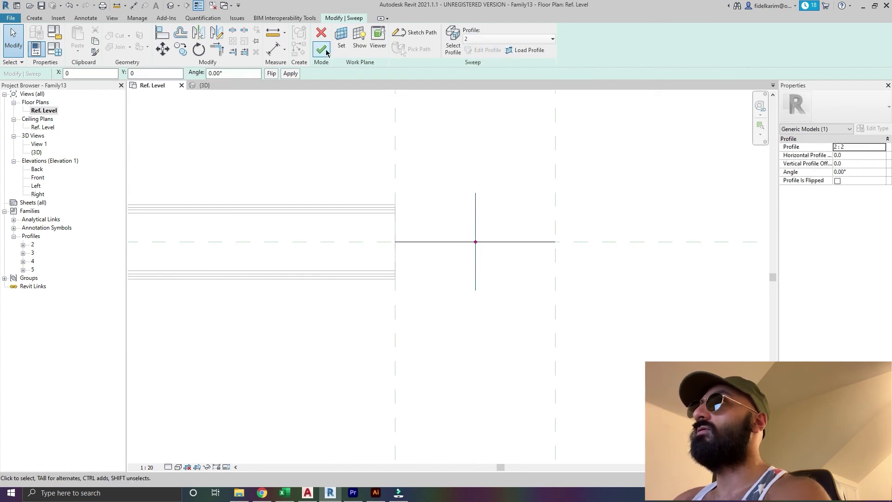
{"action": "left_click", "coordinate": [170, 5]}
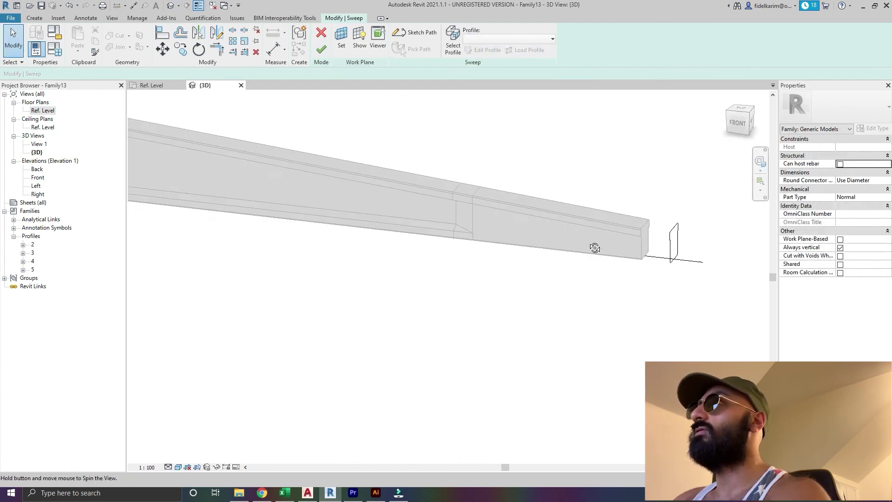
{"action": "scroll", "coordinate": [480, 244], "scroll_direction": "up", "scroll_amount": 3}
{"action": "left_click", "coordinate": [321, 49]}
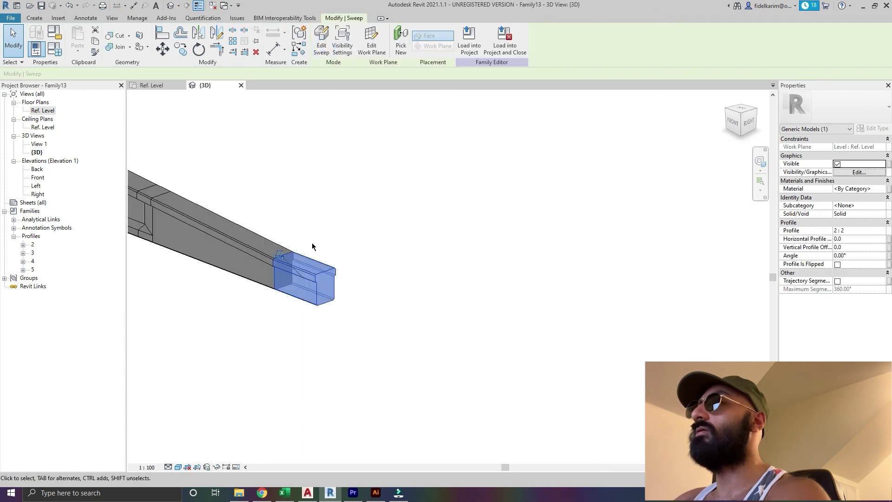
{"action": "middle_click_drag", "start_coordinate": [446, 260], "coordinate": [502, 139], "text": "shift"}
{"action": "scroll", "coordinate": [563, 202], "scroll_direction": "down", "scroll_amount": 3}
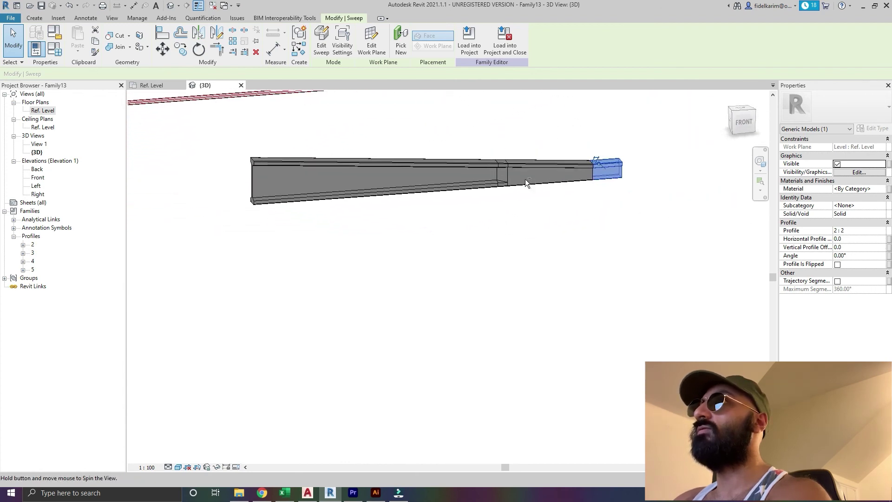
- Mirror the four vertical reference planes about the Center (Left/Right) reference plane in the Ref. Level plan, keeping the originals
{"action": "double_click", "coordinate": [41, 110]}
{"action": "scroll", "coordinate": [432, 235], "scroll_direction": "down", "scroll_amount": 5}
{"action": "middle_click_drag", "start_coordinate": [414, 260], "coordinate": [494, 259]}
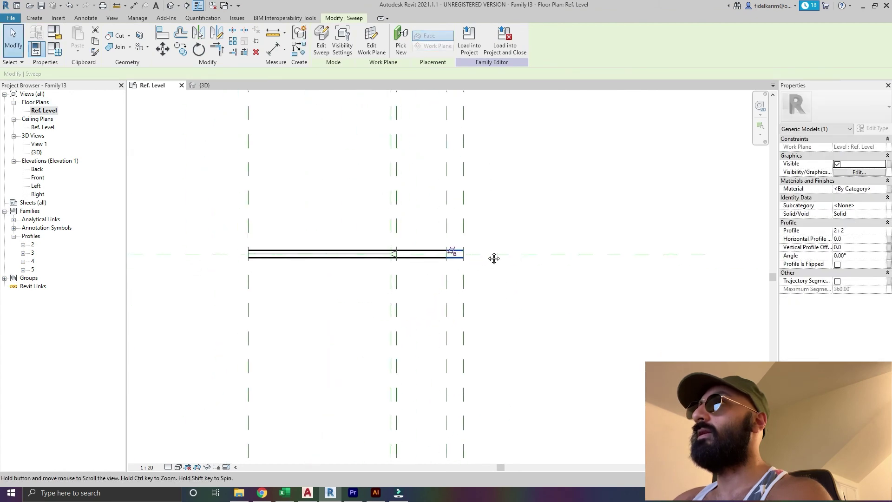
{"action": "scroll", "coordinate": [506, 223], "scroll_direction": "down", "scroll_amount": 3}
{"action": "left_click_drag", "start_coordinate": [577, 347], "coordinate": [458, 307]}
{"action": "scroll", "coordinate": [457, 305], "scroll_direction": "up", "scroll_amount": 2}
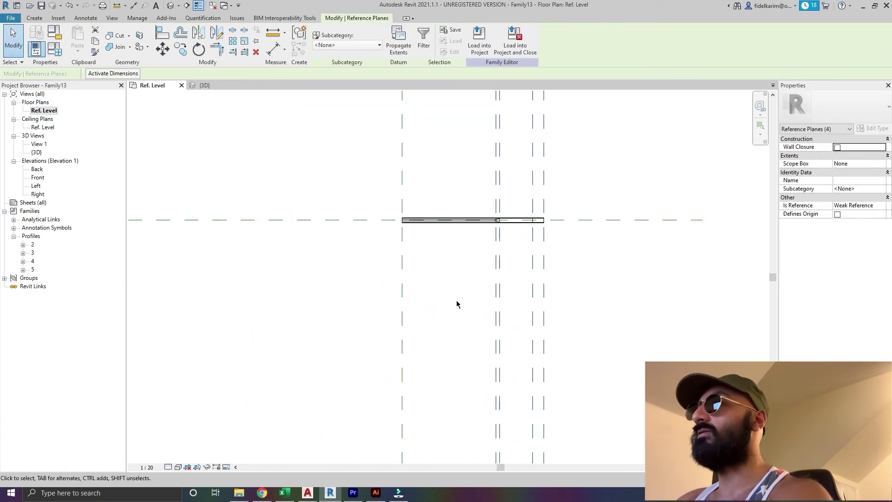
{"action": "key", "text": "d"}
{"action": "key", "text": "m"}
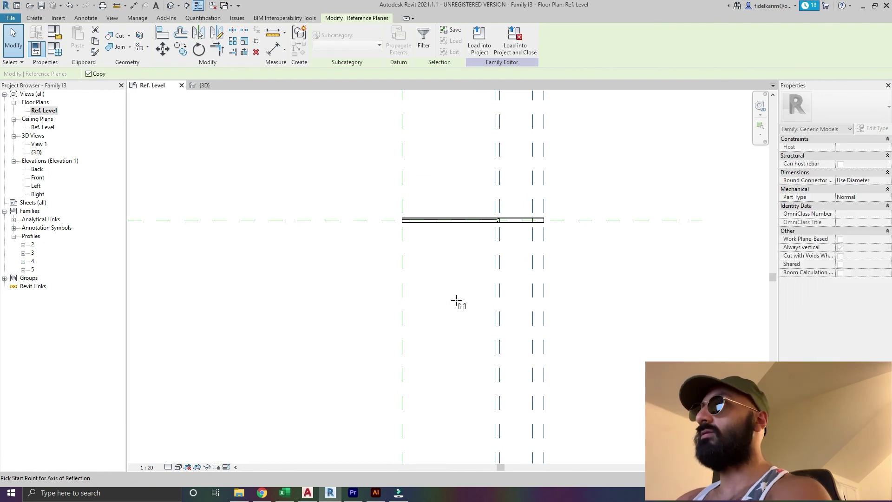
{"action": "left_click", "coordinate": [400, 279]}
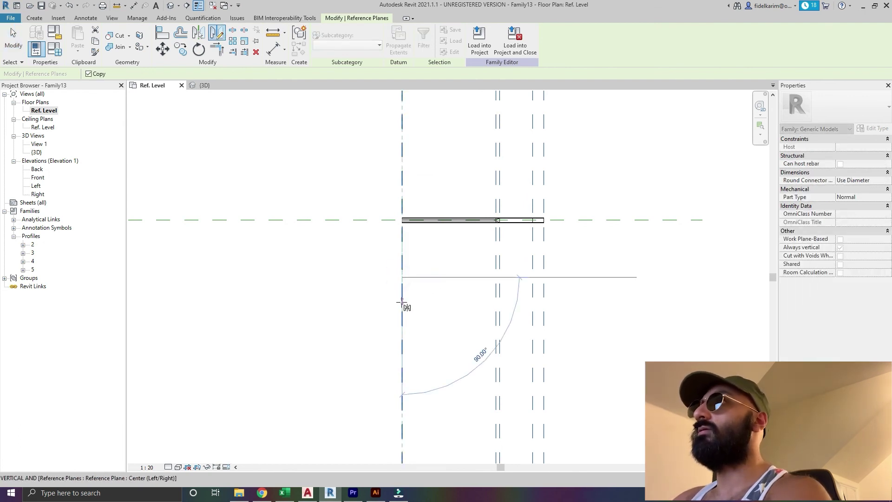
{"action": "left_click", "coordinate": [400, 302]}
{"action": "middle_click_drag", "start_coordinate": [402, 307], "coordinate": [403, 324]}
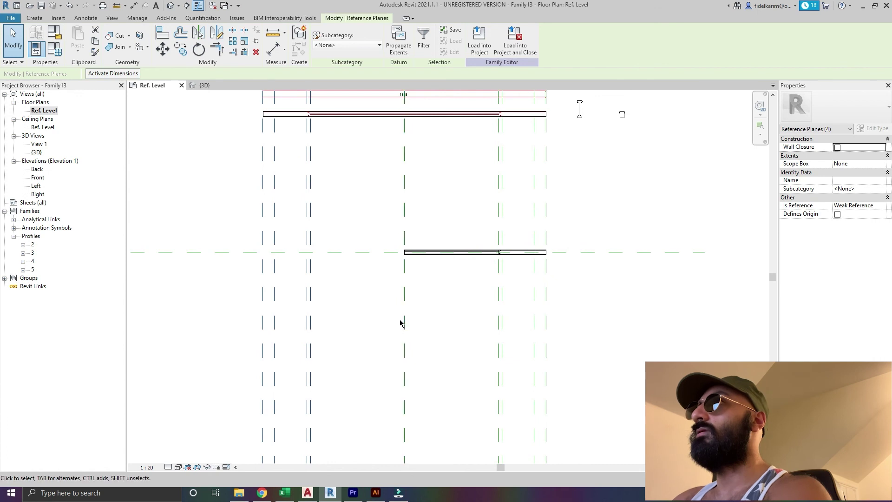
{"action": "scroll", "coordinate": [400, 321], "scroll_direction": "up", "scroll_amount": 1}
{"action": "key", "text": "Escape"}
- Mirror a copy of the half beam's four solids about the Center (Left/Right) reference plane
{"action": "scroll", "coordinate": [436, 269], "scroll_direction": "up", "scroll_amount": 3}
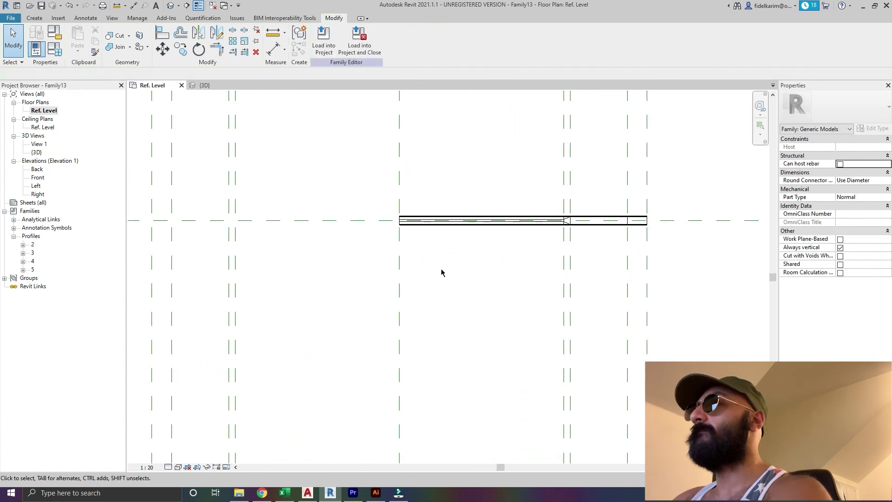
{"action": "left_click_drag", "start_coordinate": [352, 197], "coordinate": [681, 287]}
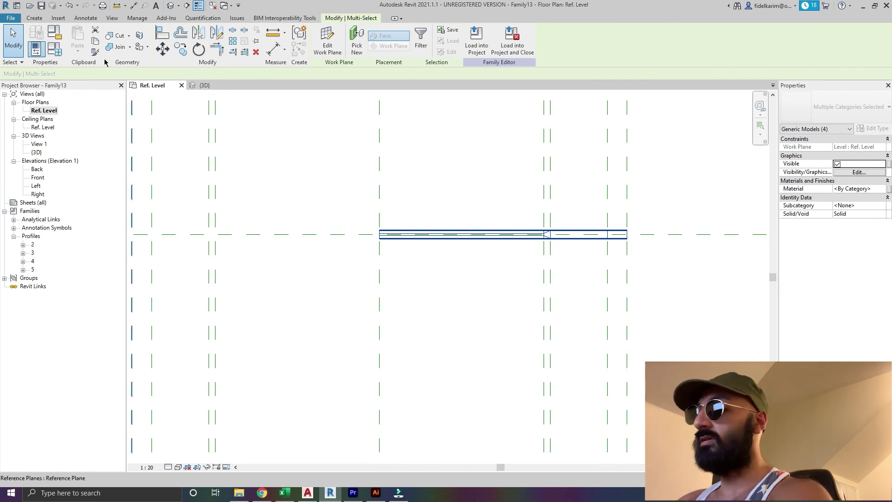
{"action": "key", "text": "m"}
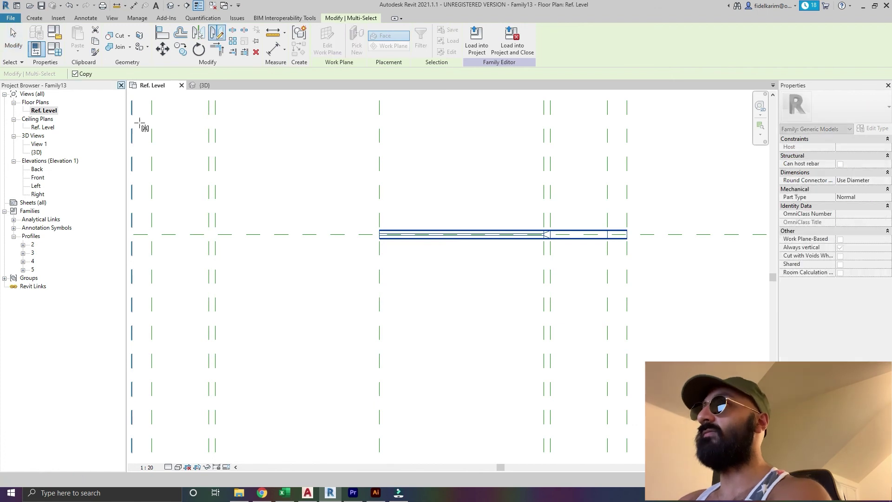
{"action": "left_click", "coordinate": [379, 269]}
{"action": "left_click", "coordinate": [379, 302]}
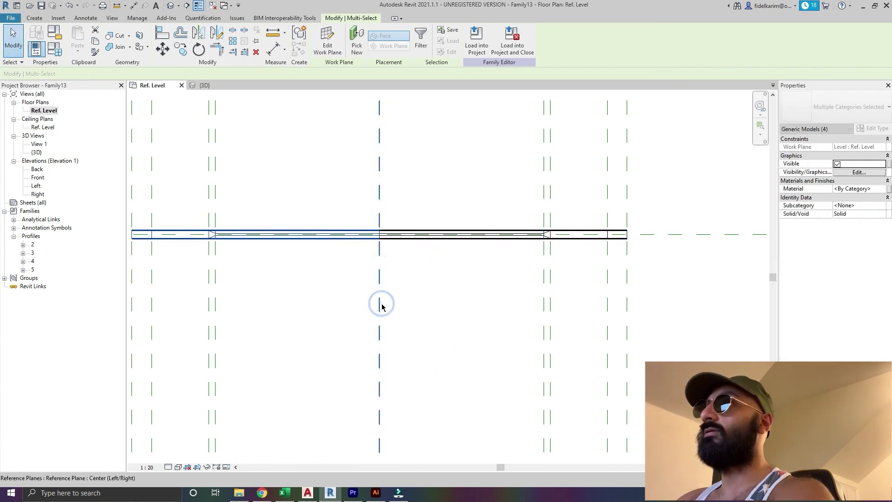
- Move the four mirrored solids off the beam's centreline to a spot above the horizontal centre reference plane
{"action": "left_click_drag", "start_coordinate": [276, 214], "coordinate": [285, 203]}
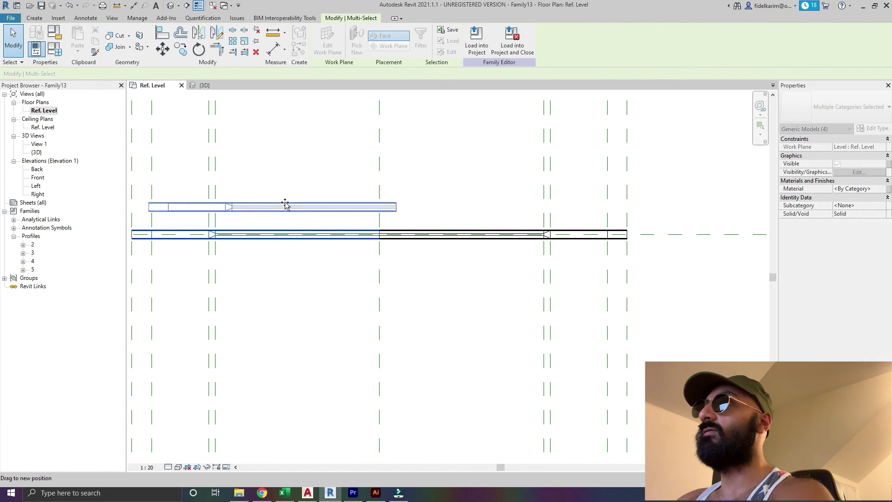
{"action": "left_click", "coordinate": [263, 216]}
{"action": "middle_click_drag", "start_coordinate": [263, 216], "coordinate": [355, 265]}
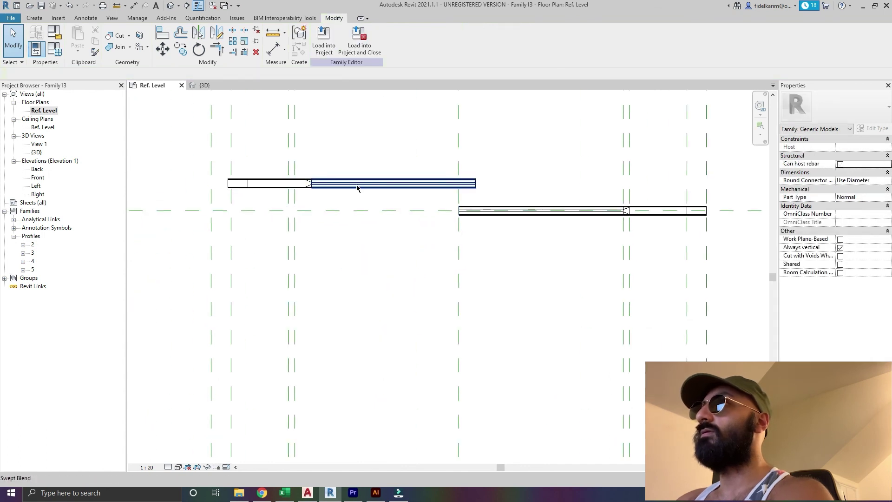
- Edit the path of the longest mirrored swept blend and align and lock its ends to the centre plane and the nearest mirrored reference plane
{"action": "scroll", "coordinate": [357, 188], "scroll_direction": "up", "scroll_amount": 2}
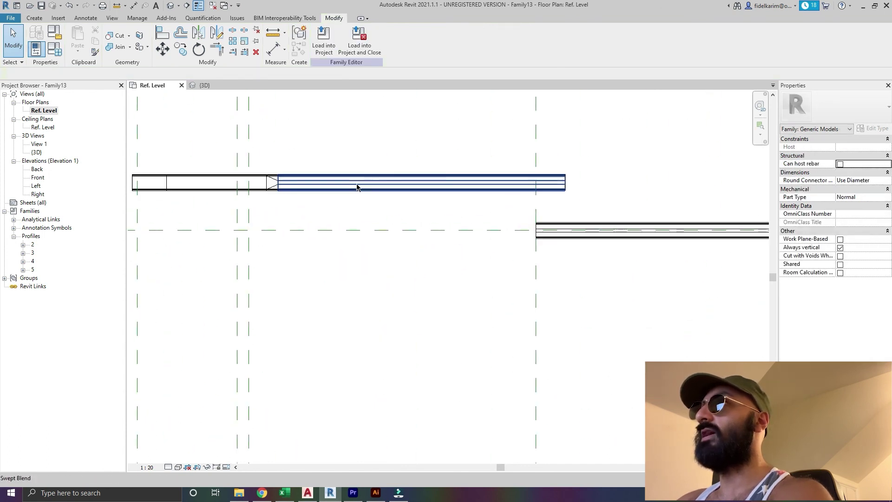
{"action": "double_click", "coordinate": [355, 185]}
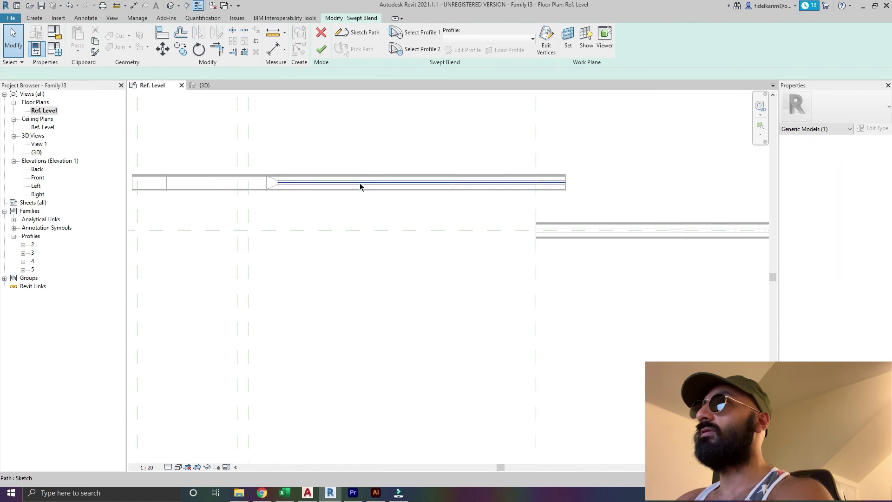
{"action": "left_click", "coordinate": [358, 32]}
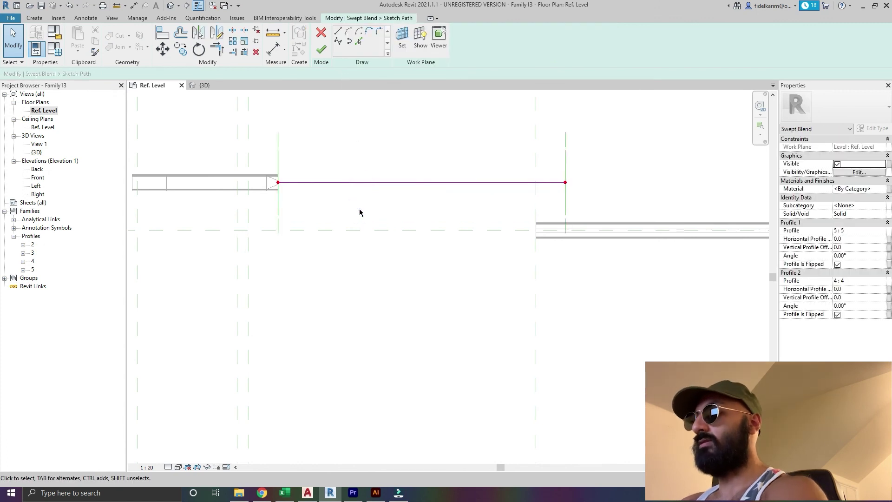
{"action": "key", "text": "a"}
{"action": "key", "text": "l"}
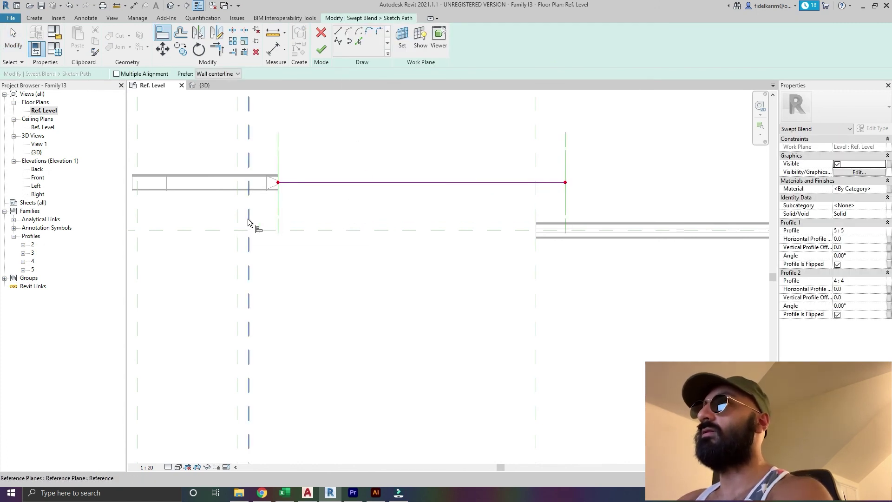
{"action": "left_click", "coordinate": [249, 223]}
{"action": "left_click", "coordinate": [278, 182]}
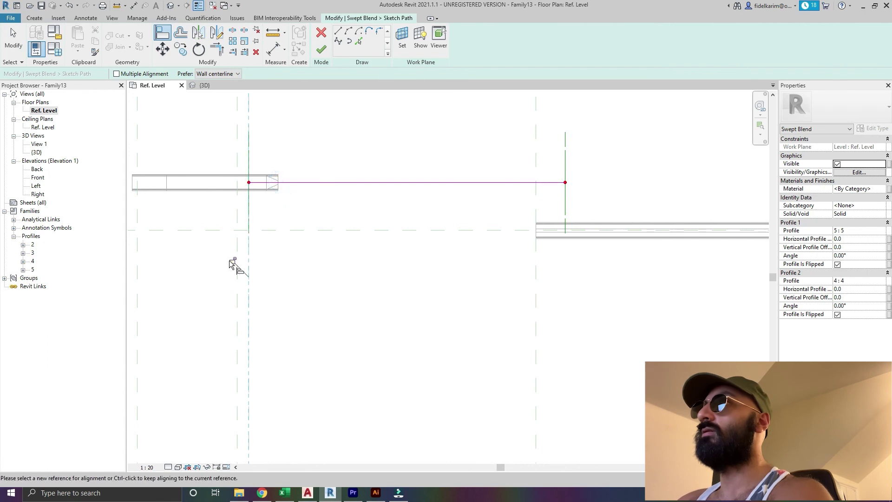
{"action": "left_click", "coordinate": [537, 193]}
{"action": "left_click", "coordinate": [565, 182]}
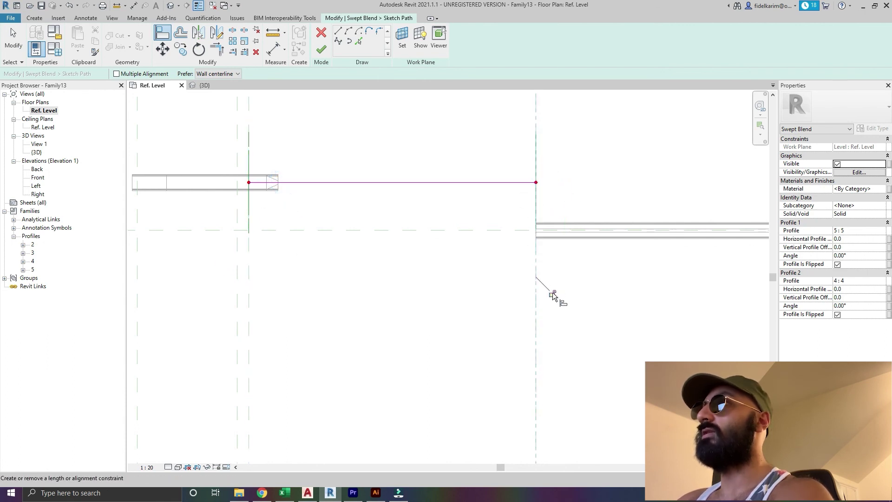
- Align and lock the longest mirrored swept blend's path to the horizontal centre reference plane and finish the swept blend
{"action": "left_click", "coordinate": [420, 231]}
{"action": "left_click", "coordinate": [420, 181]}
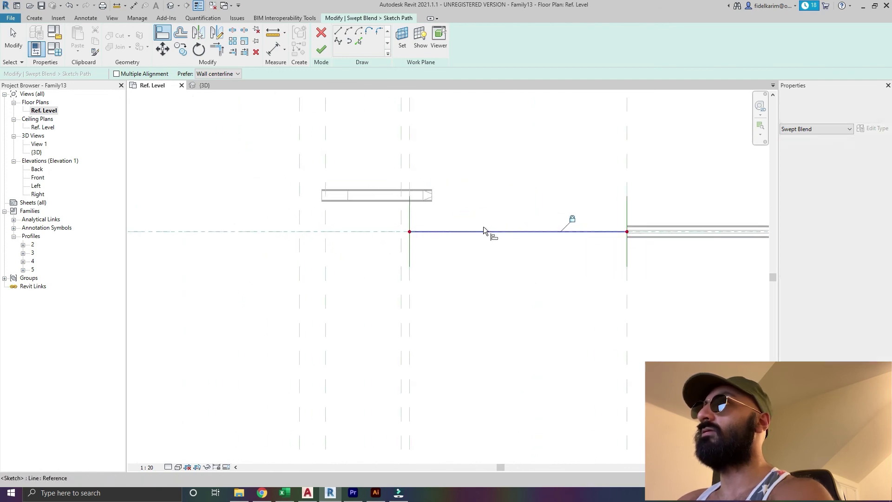
{"action": "left_click", "coordinate": [321, 49]}
{"action": "scroll", "coordinate": [444, 204], "scroll_direction": "up", "scroll_amount": 2}
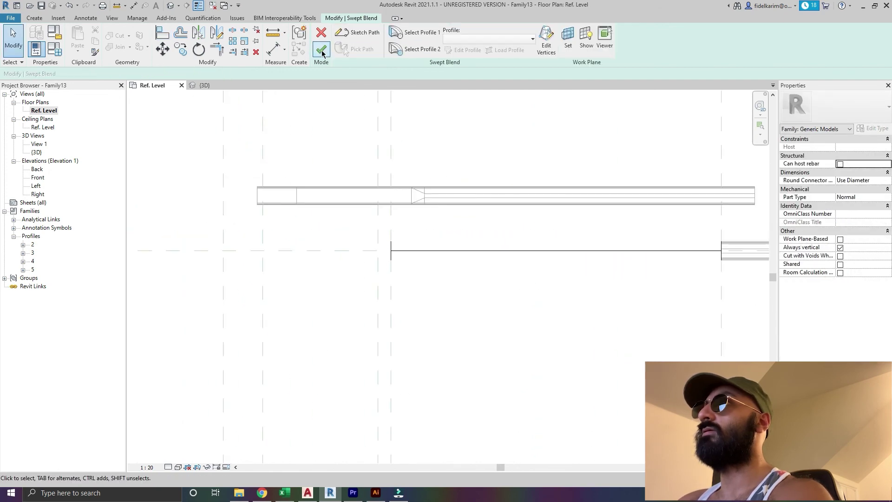
- Edit the path of the short mirrored transition blend and align and lock both ends to the closely spaced pair of mirrored reference planes
{"action": "double_click", "coordinate": [420, 199]}
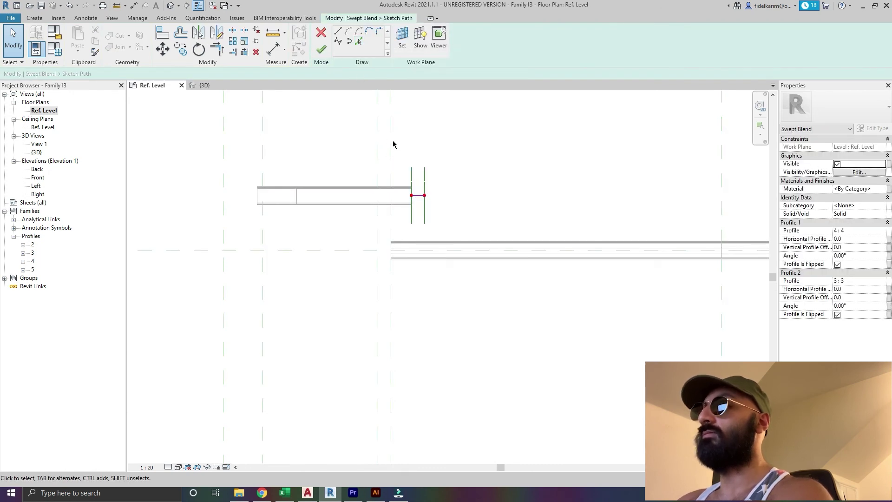
{"action": "key", "text": "a"}
{"action": "key", "text": "l"}
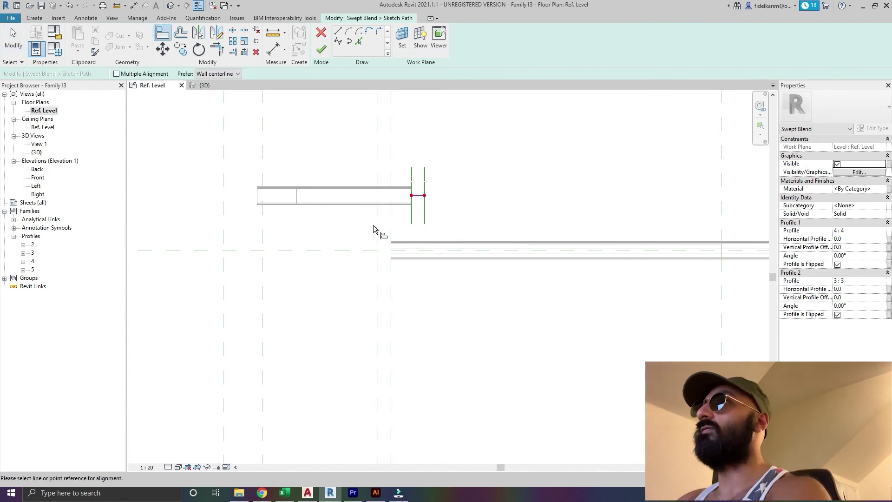
{"action": "left_click", "coordinate": [377, 227]}
{"action": "left_click", "coordinate": [412, 205]}
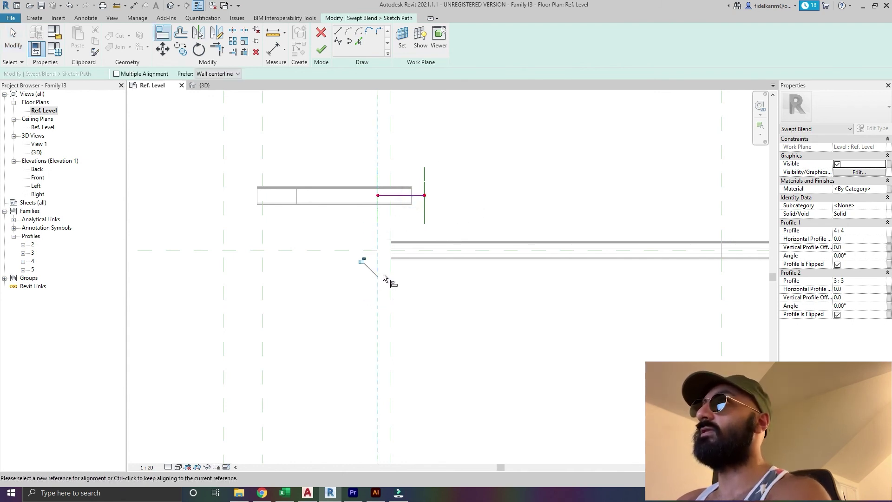
{"action": "left_click", "coordinate": [363, 260]}
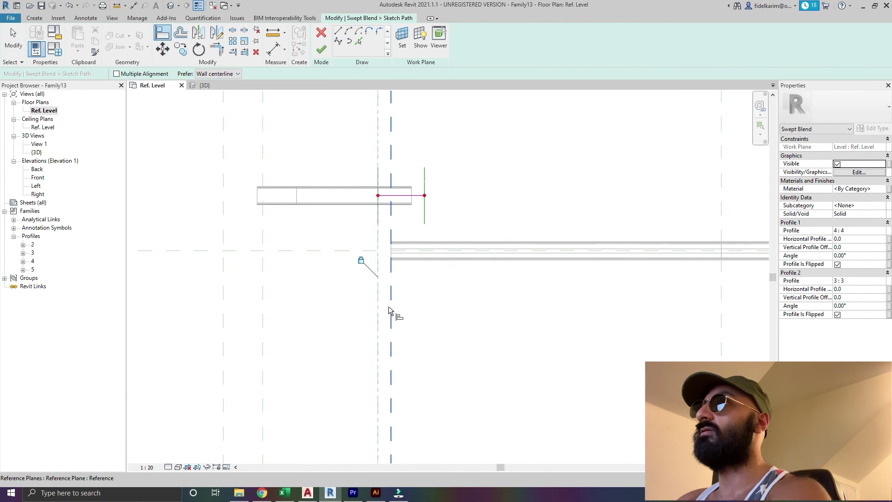
{"action": "left_click", "coordinate": [389, 306]}
{"action": "left_click", "coordinate": [427, 199]}
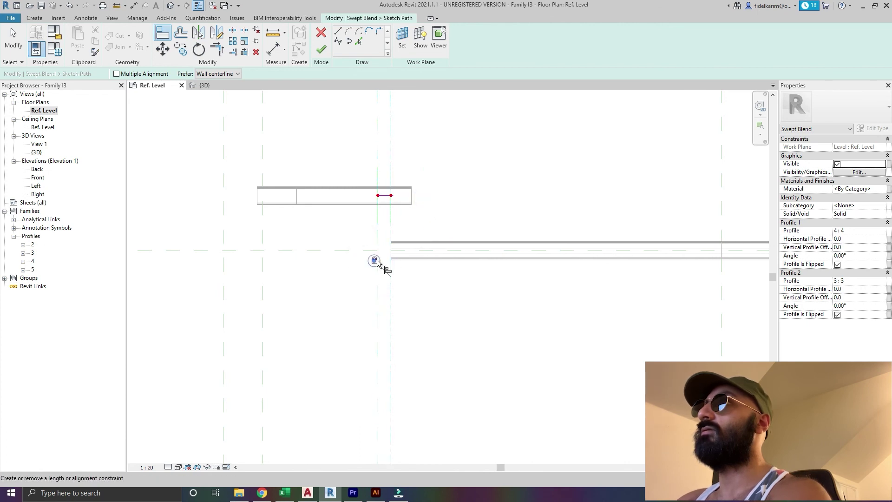
- Align the short transition blend's path to the horizontal centre reference plane and finish the swept blend
{"action": "left_click", "coordinate": [351, 251]}
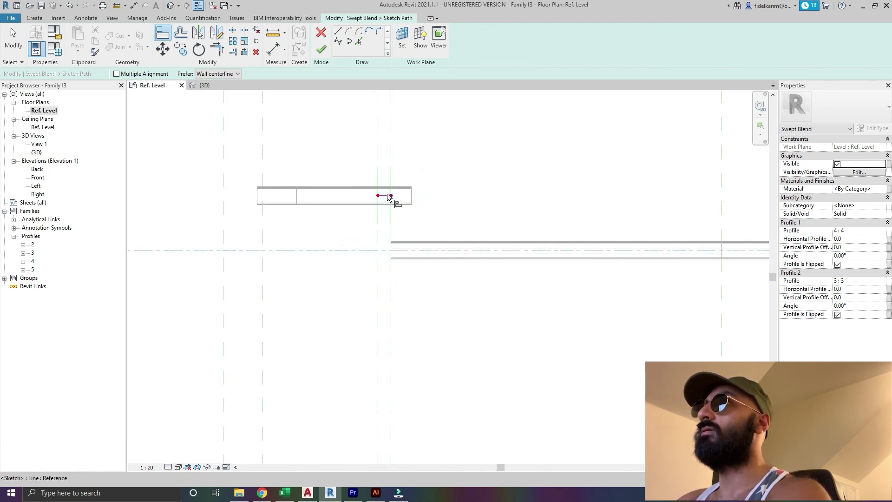
{"action": "left_click", "coordinate": [321, 49]}
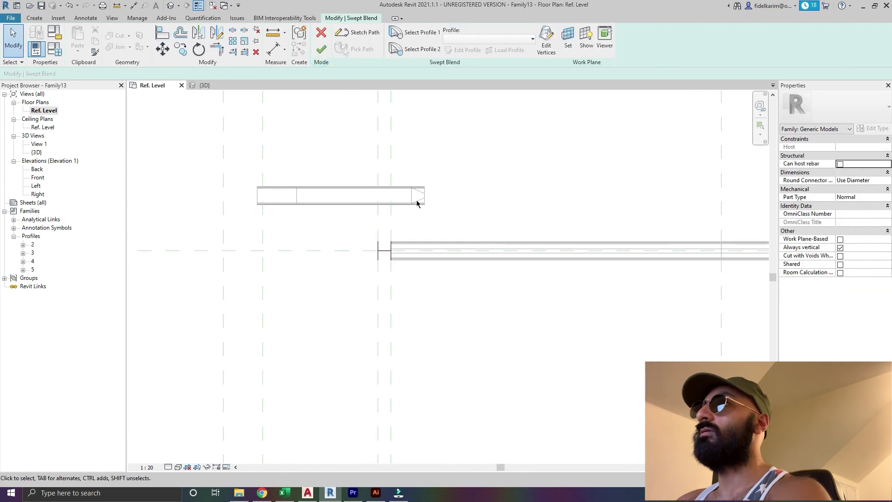
{"action": "left_click", "coordinate": [323, 54]}
{"action": "middle_click_drag", "start_coordinate": [361, 227], "coordinate": [434, 229]}
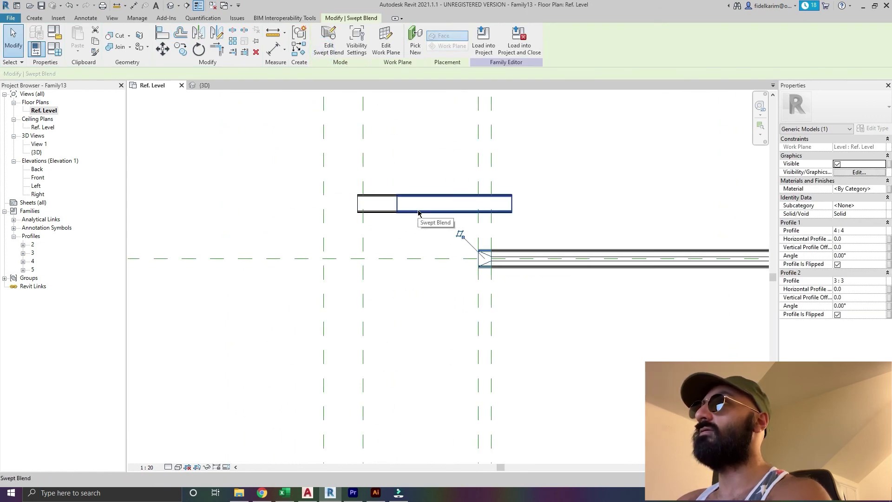
- Edit the path of the remaining mirrored swept blend and align and lock its ends to the two mirrored reference planes it spans
{"action": "left_click", "coordinate": [419, 212]}
{"action": "double_click", "coordinate": [420, 210]}
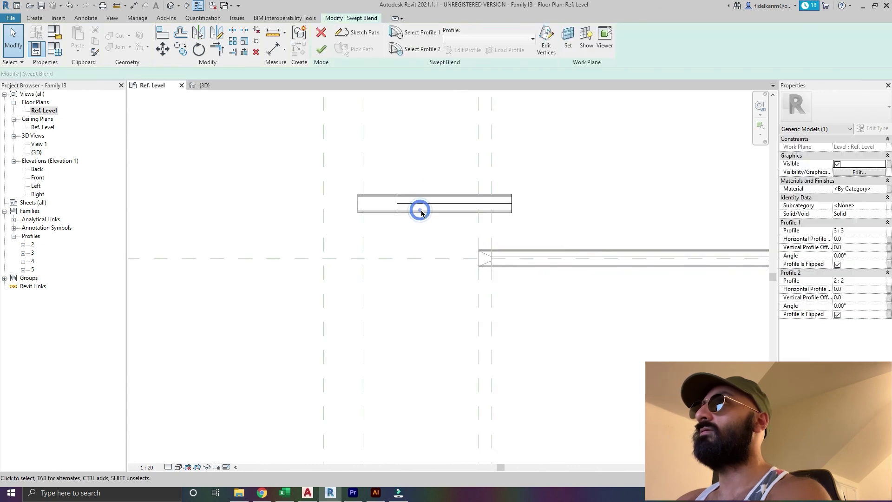
{"action": "double_click", "coordinate": [448, 203]}
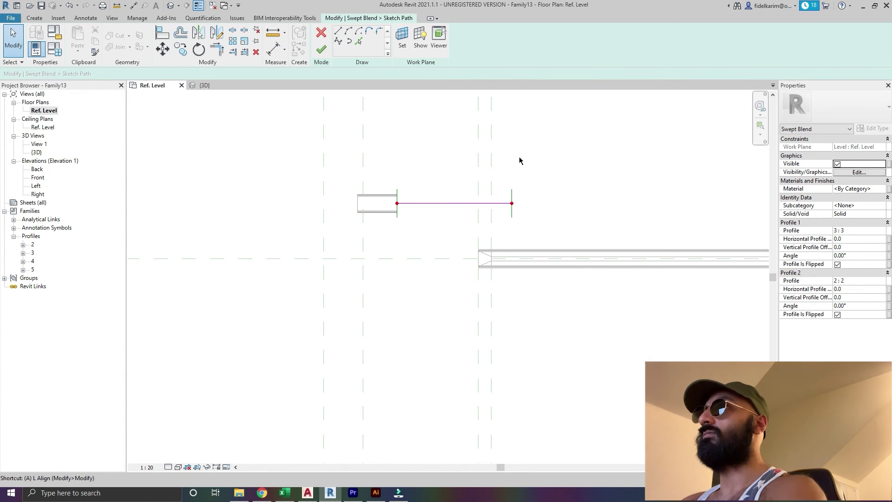
{"action": "key", "text": "a"}
{"action": "key", "text": "l"}
{"action": "left_click", "coordinate": [513, 203]}
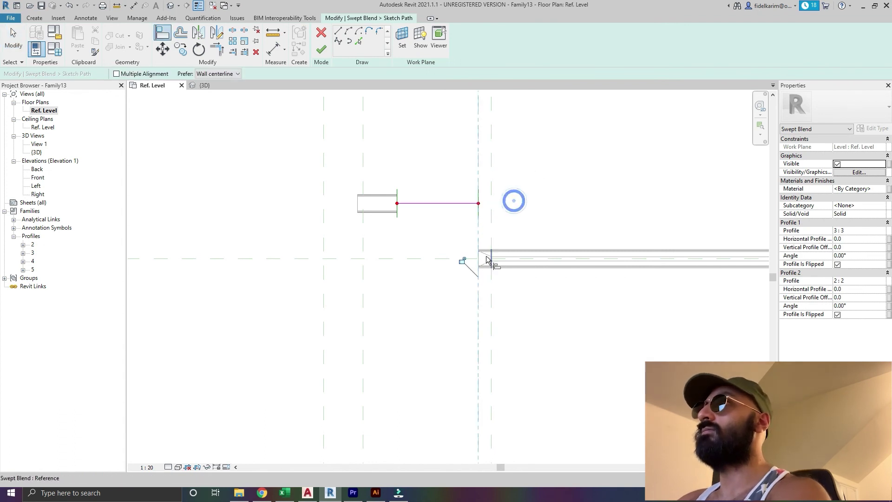
{"action": "left_click", "coordinate": [363, 285]}
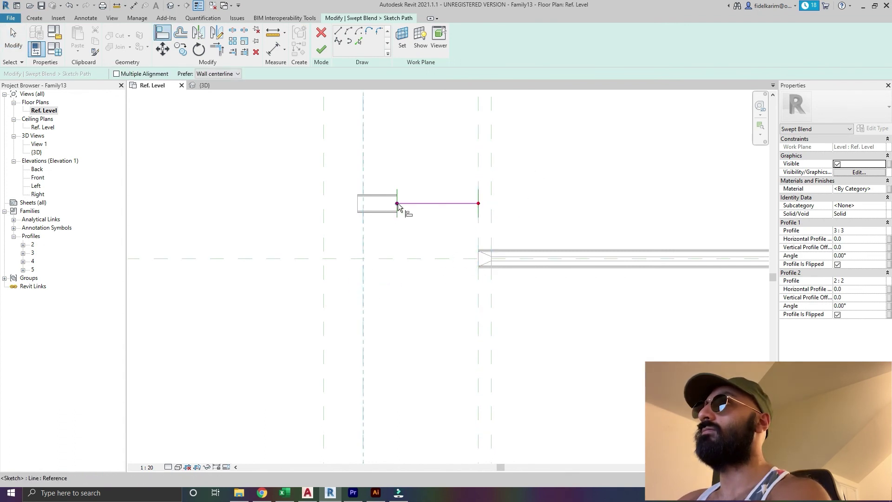
{"action": "left_click", "coordinate": [397, 203]}
{"action": "left_click", "coordinate": [348, 259]}
- Align and lock that swept blend's path to the horizontal centre reference plane and finish the swept blend
{"action": "left_click", "coordinate": [414, 261]}
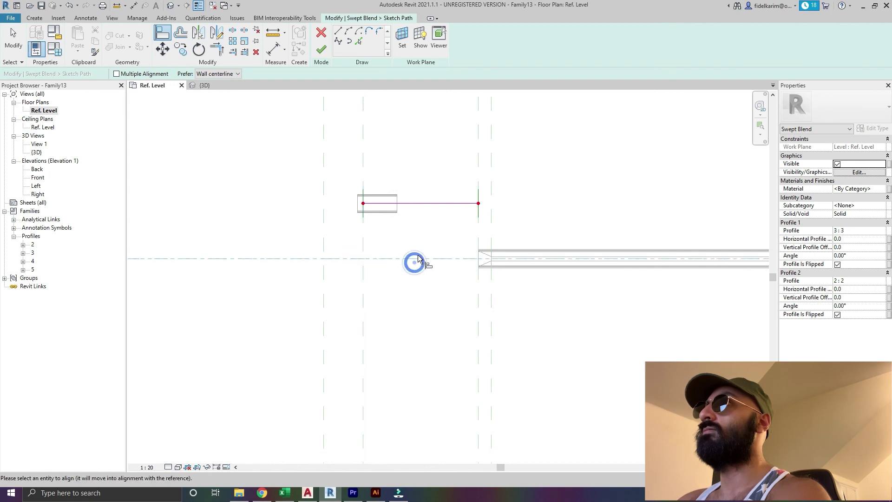
{"action": "left_click", "coordinate": [420, 204]}
{"action": "left_click", "coordinate": [464, 242]}
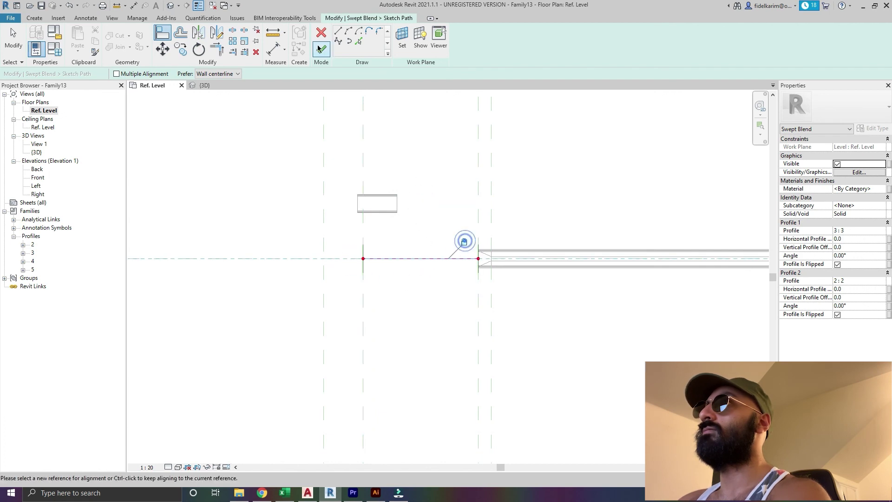
{"action": "left_click", "coordinate": [322, 51]}
{"action": "left_click", "coordinate": [321, 49]}
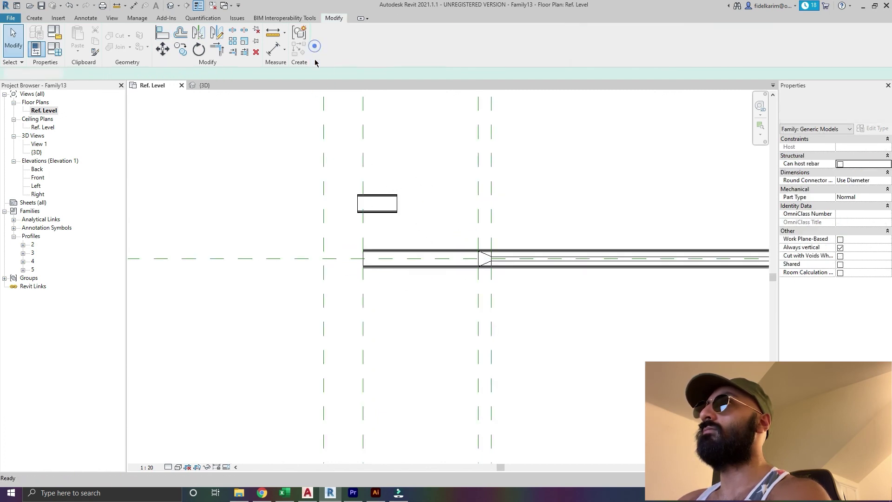
- Edit the path of the mirrored end sweep and align and lock its ends to the two outermost mirrored reference planes
{"action": "left_click", "coordinate": [395, 235]}
{"action": "left_click", "coordinate": [367, 54]}
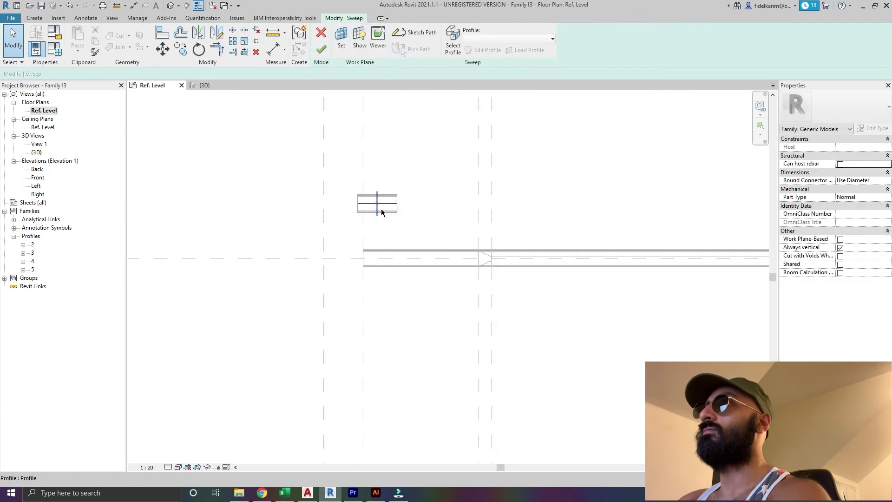
{"action": "left_click", "coordinate": [398, 32]}
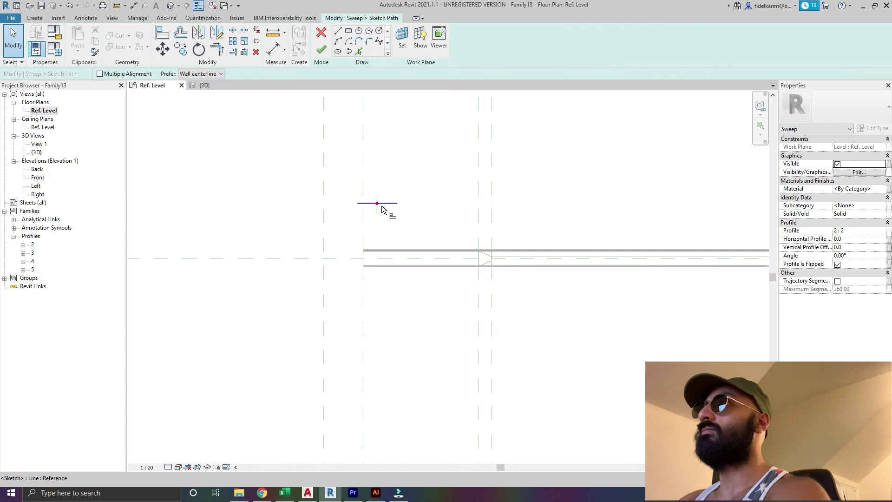
{"action": "key", "text": "a"}
{"action": "key", "text": "l"}
{"action": "left_click", "coordinate": [323, 219]}
{"action": "left_click", "coordinate": [359, 204]}
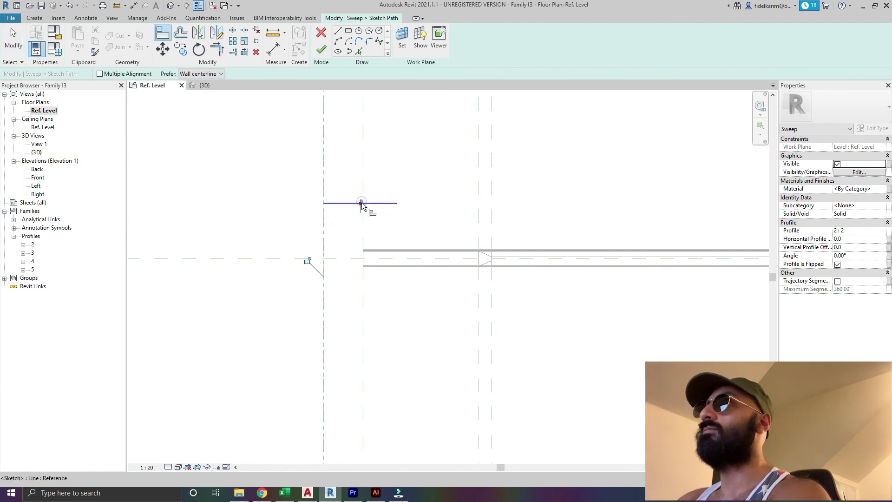
{"action": "left_click", "coordinate": [365, 235]}
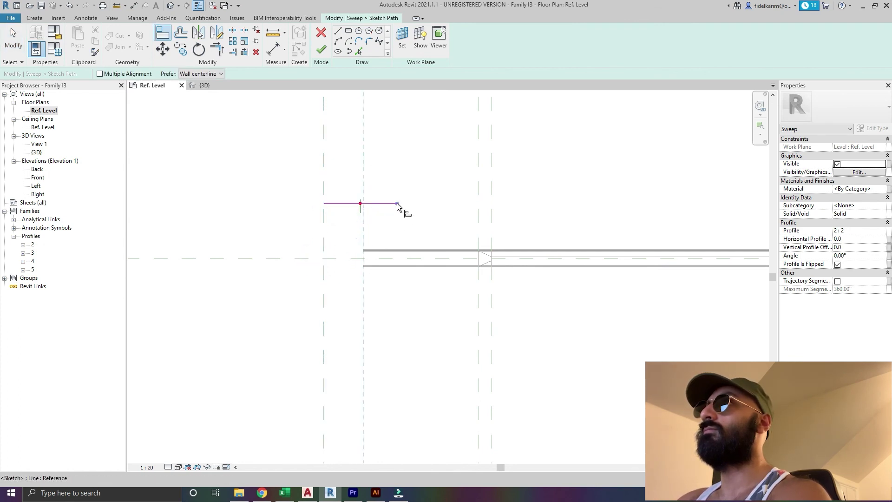
{"action": "left_click", "coordinate": [396, 203]}
{"action": "left_click", "coordinate": [324, 260]}
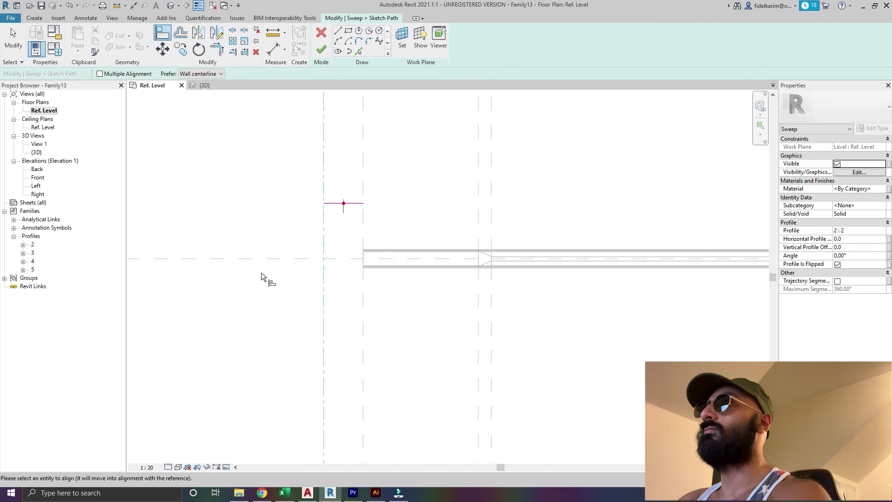
- Align and lock the end sweep's path to the horizontal centre reference plane and finish the sweep
{"action": "left_click", "coordinate": [339, 262]}
{"action": "left_click", "coordinate": [354, 203]}
{"action": "left_click", "coordinate": [465, 243]}
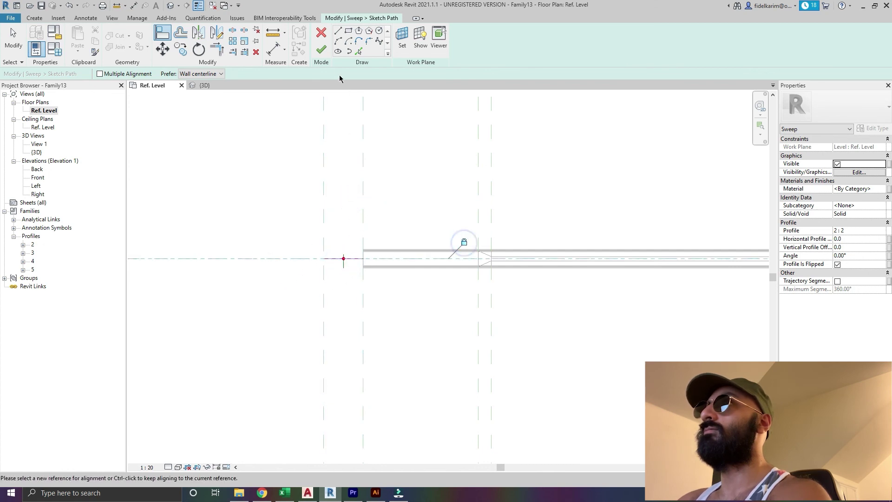
{"action": "left_click", "coordinate": [321, 55]}
{"action": "left_click", "coordinate": [322, 50]}
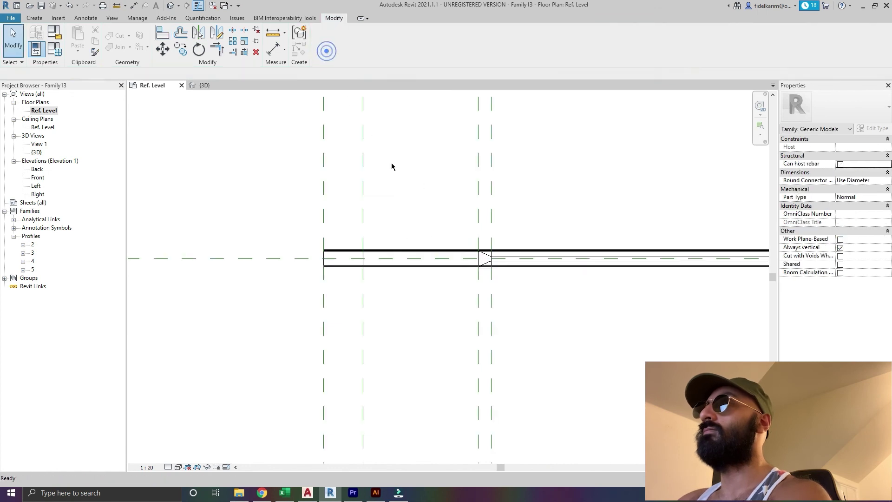
- In the 3D view, join the solids of one beam half and the adjoining half's long swept blend into one geometry
{"action": "scroll", "coordinate": [325, 235], "scroll_direction": "down", "scroll_amount": 3}
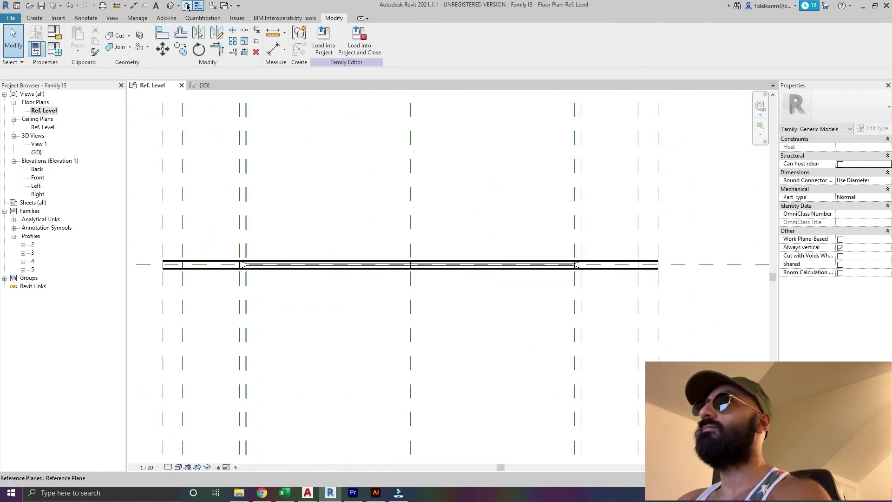
{"action": "left_click", "coordinate": [170, 6]}
{"action": "middle_click_drag", "start_coordinate": [319, 218], "coordinate": [428, 245]}
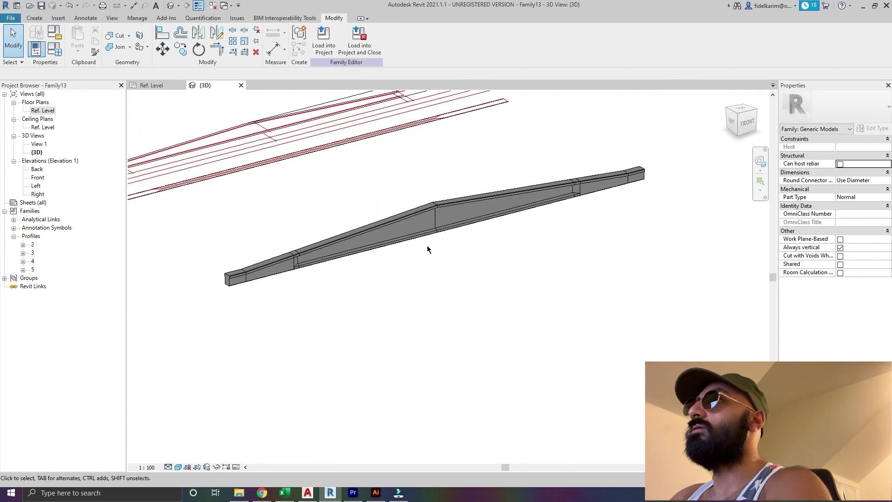
{"action": "scroll", "coordinate": [354, 241], "scroll_direction": "up", "scroll_amount": 2}
{"action": "scroll", "coordinate": [405, 234], "scroll_direction": "down", "scroll_amount": 2}
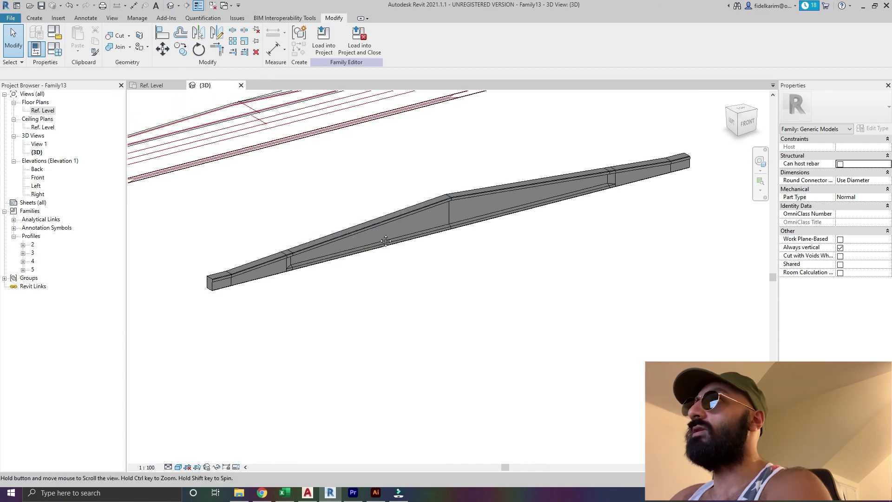
{"action": "left_click", "coordinate": [110, 49]}
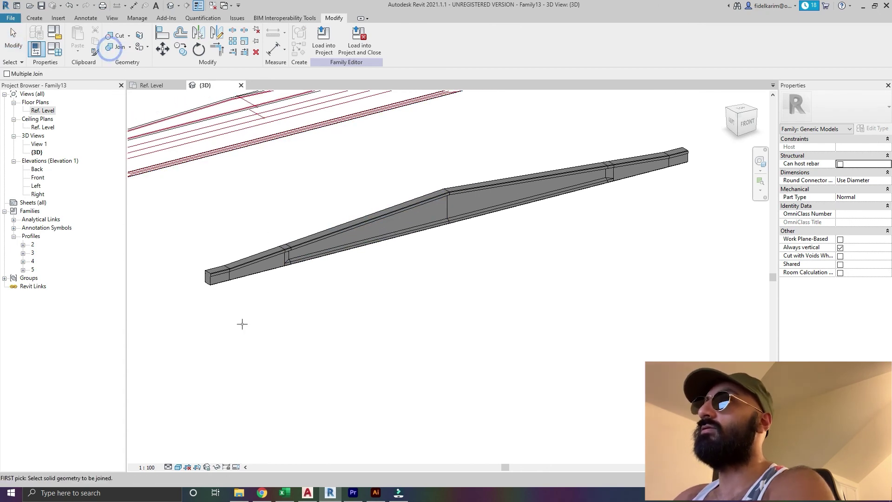
{"action": "left_click", "coordinate": [242, 263]}
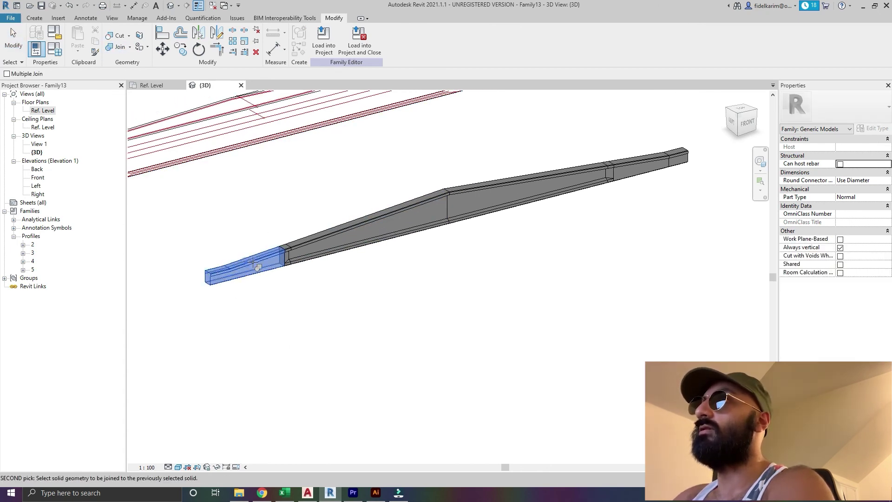
{"action": "left_click", "coordinate": [309, 245]}
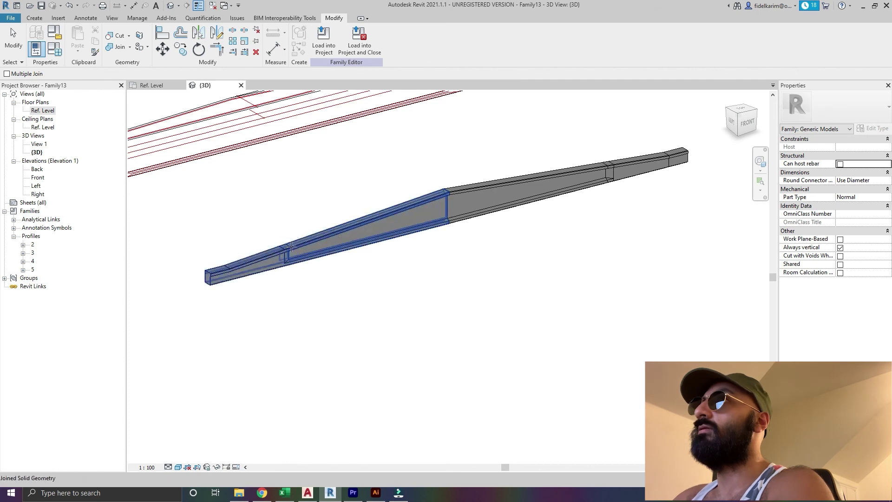
{"action": "left_click", "coordinate": [403, 213]}
{"action": "left_click", "coordinate": [465, 185]}
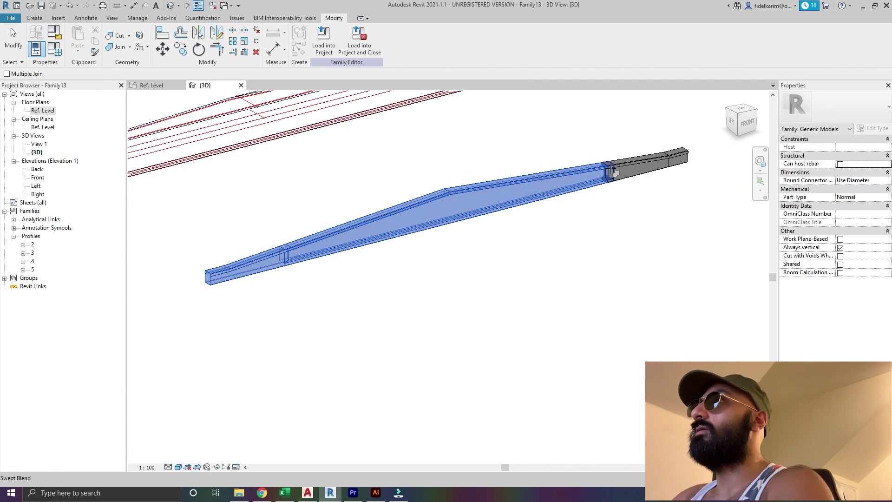
- Join the remaining transition blend, outer swept blend and end sweep to the beam, and check the joined solid by selecting it
{"action": "left_click", "coordinate": [610, 165]}
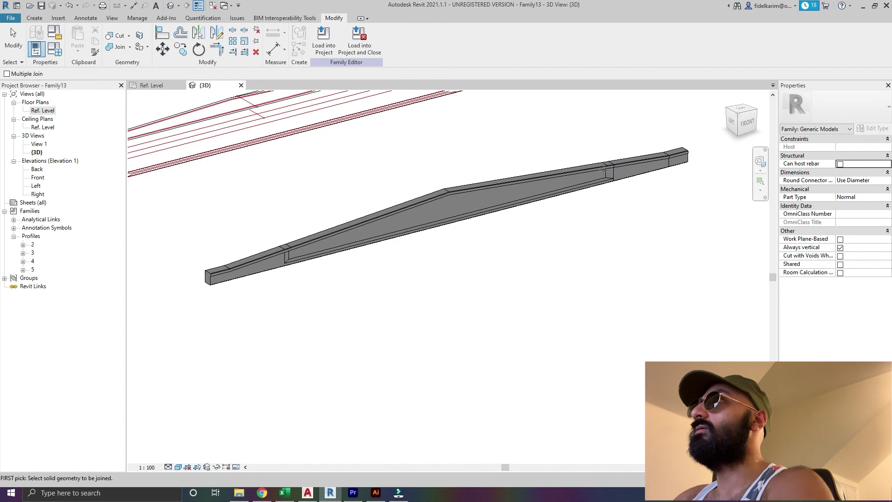
{"action": "left_click", "coordinate": [641, 162]}
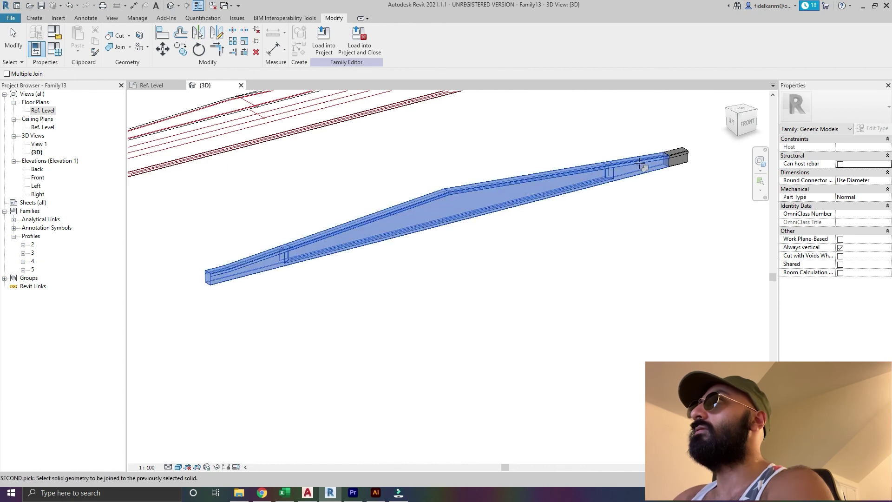
{"action": "left_click", "coordinate": [641, 163]}
{"action": "middle_click_drag", "start_coordinate": [642, 164], "coordinate": [295, 248], "text": "shift"}
{"action": "scroll", "coordinate": [332, 246], "scroll_direction": "down", "scroll_amount": 3}
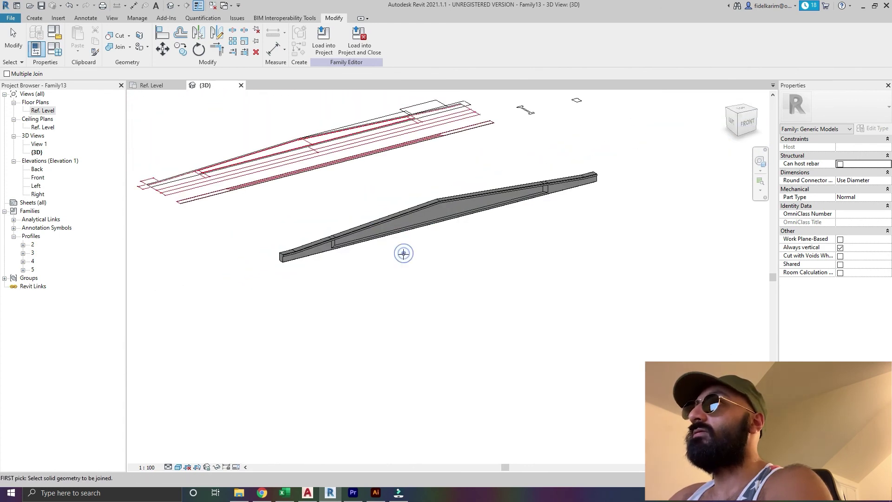
{"action": "left_click", "coordinate": [14, 38]}
{"action": "left_click", "coordinate": [381, 239]}
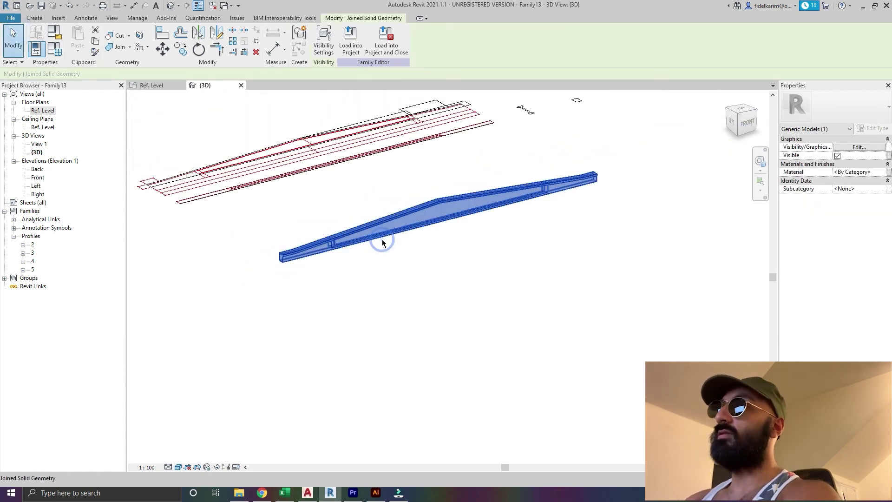
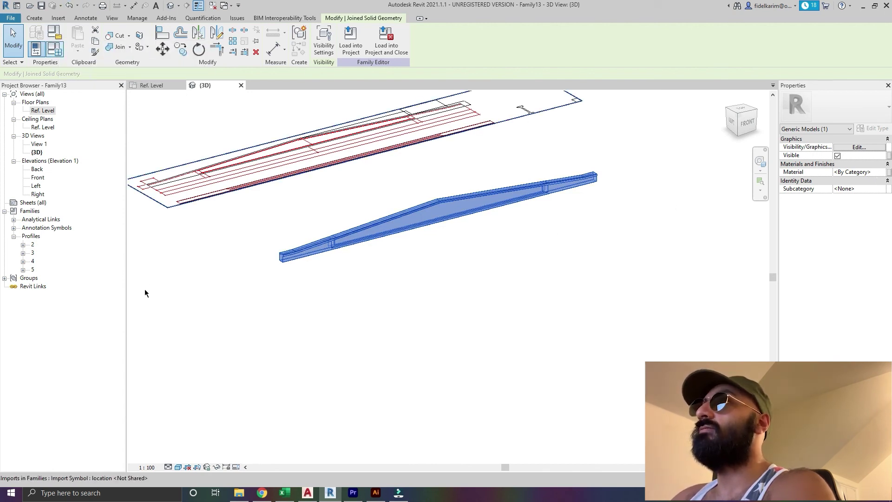
{"action": "left_click", "coordinate": [198, 285]}
- Change the family category to Structural Framing, keeping Symbolic Representation as From Family
{"action": "left_click", "coordinate": [58, 34]}
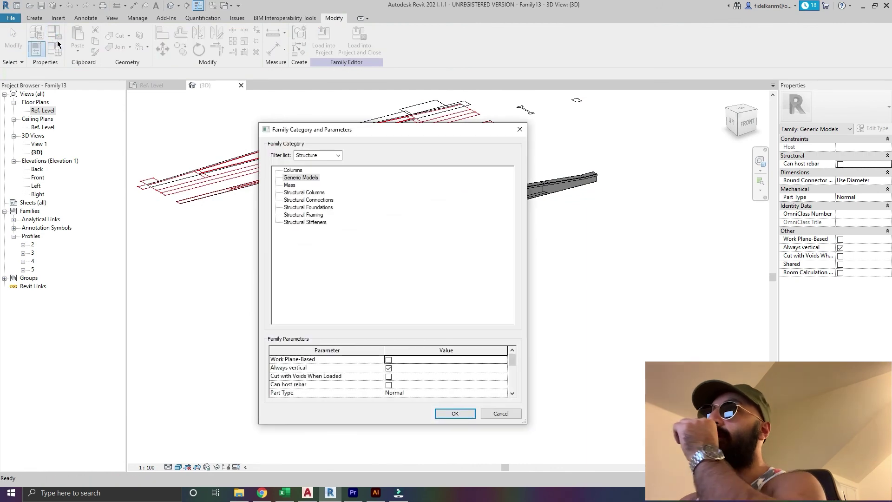
{"action": "left_click", "coordinate": [319, 215]}
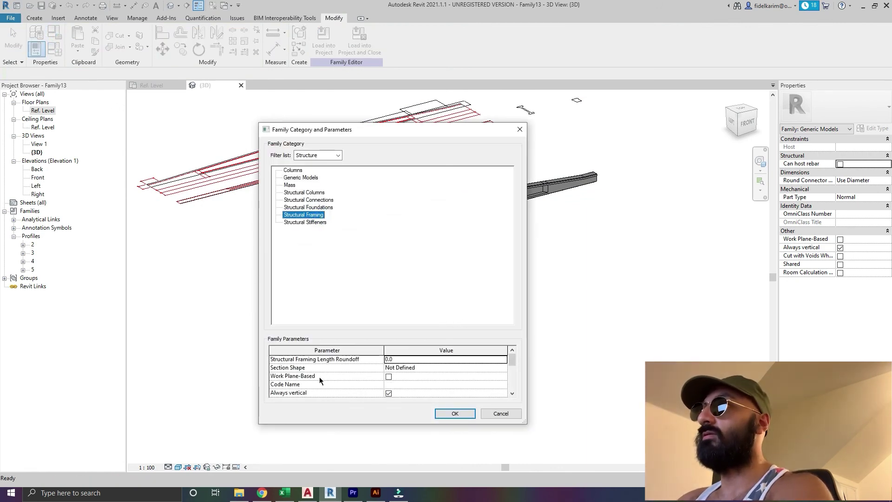
{"action": "scroll", "coordinate": [319, 377], "scroll_direction": "down", "scroll_amount": 2}
{"action": "scroll", "coordinate": [330, 392], "scroll_direction": "down", "scroll_amount": 1}
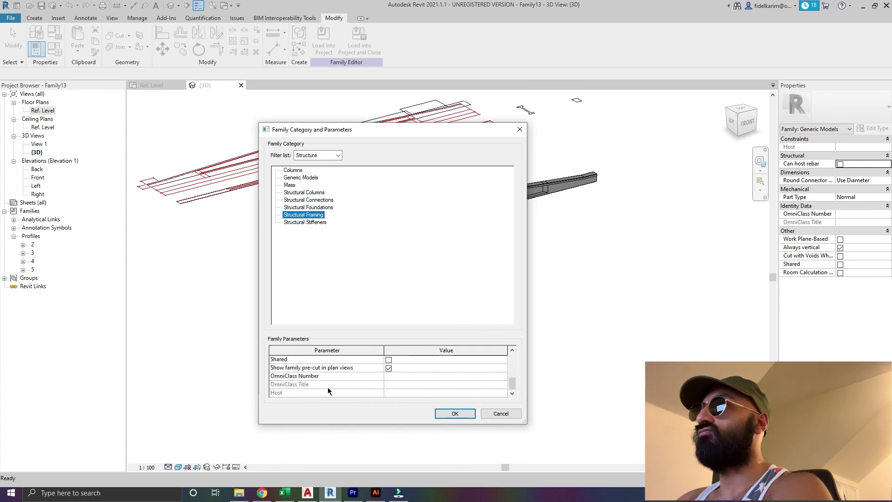
{"action": "scroll", "coordinate": [328, 390], "scroll_direction": "up", "scroll_amount": 3}
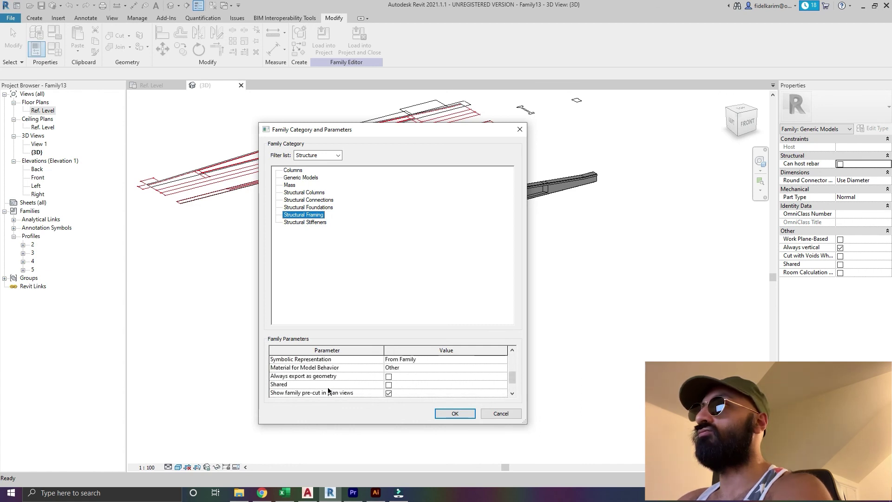
{"action": "left_click", "coordinate": [420, 384]}
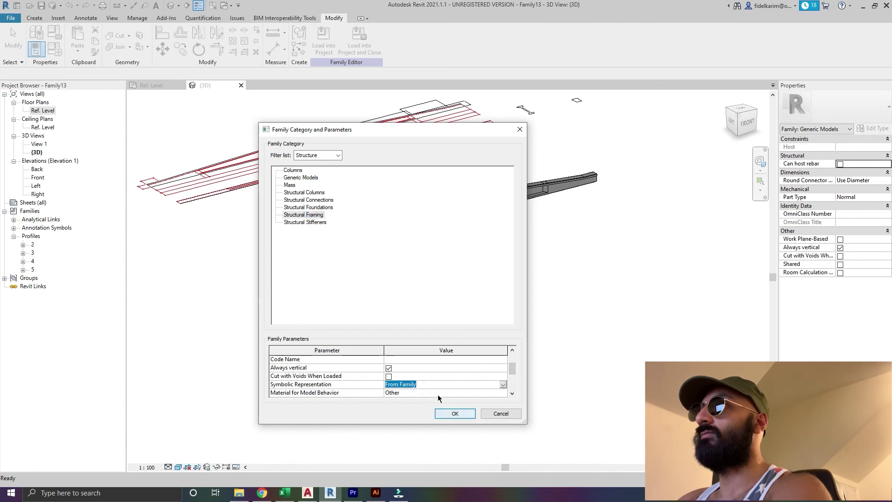
{"action": "left_click", "coordinate": [463, 417]}
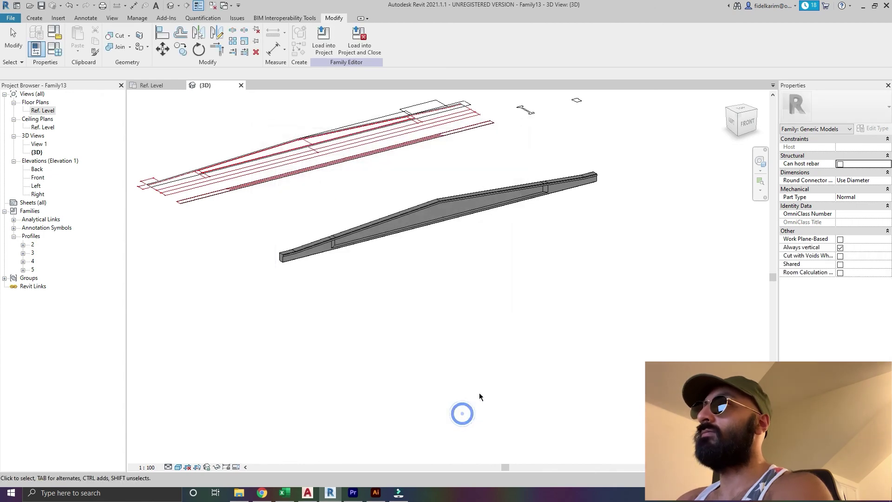
- In the Ref. Level floor plan, draw a horizontal model line above the beam, spanning most of its length
{"action": "double_click", "coordinate": [39, 111]}
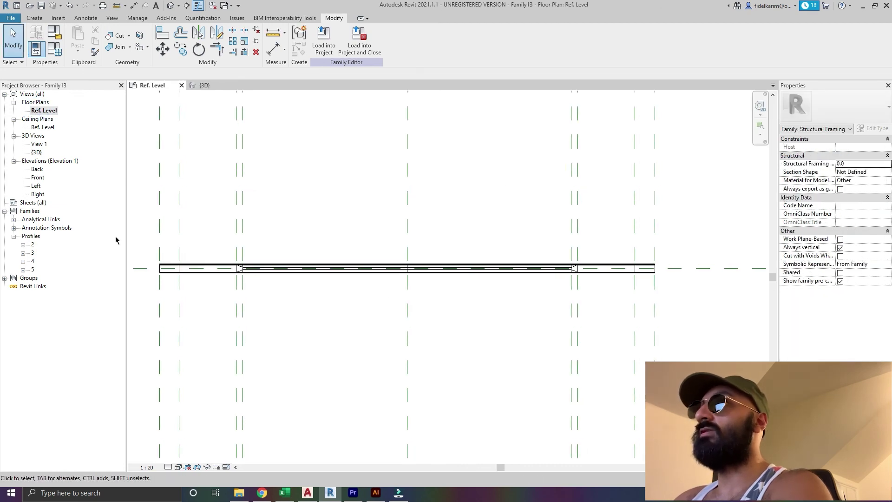
{"action": "left_click_drag", "start_coordinate": [140, 209], "coordinate": [729, 333]}
{"action": "left_click", "coordinate": [471, 348]}
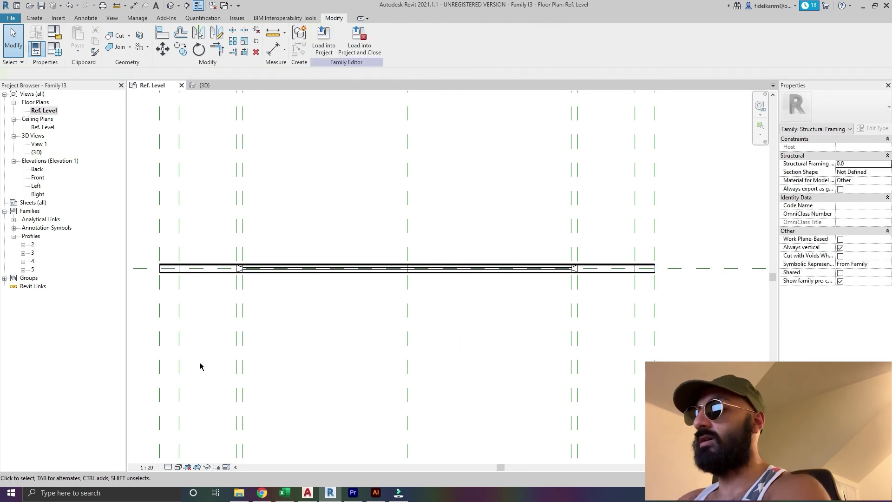
{"action": "key", "text": "l"}
{"action": "key", "text": "i"}
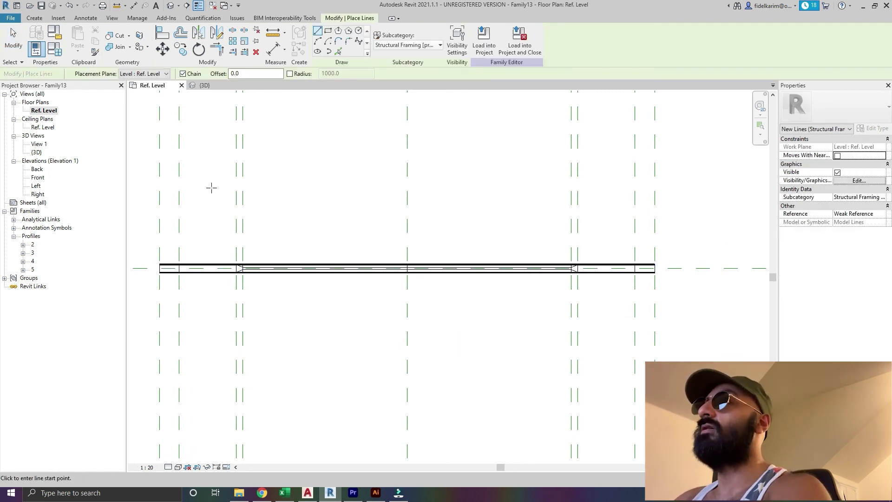
{"action": "left_click", "coordinate": [197, 223]}
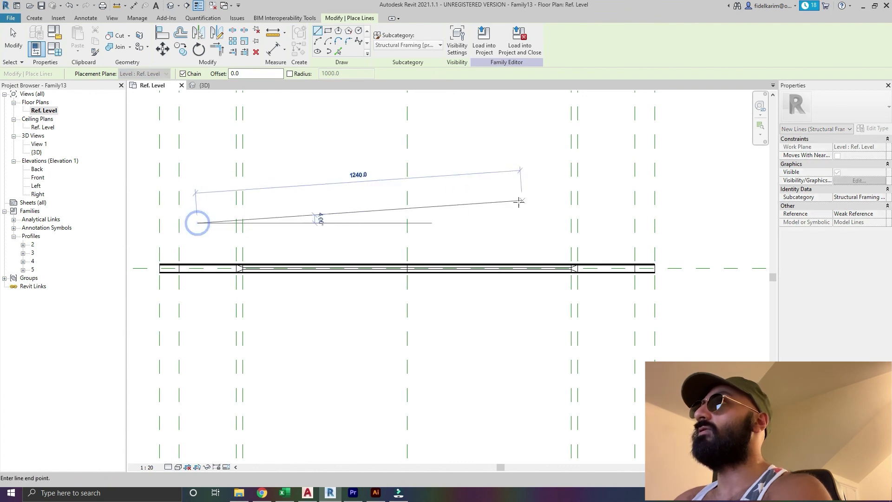
{"action": "left_click", "coordinate": [606, 223]}
{"action": "key", "text": "Escape"}
{"action": "key", "text": "Escape"}
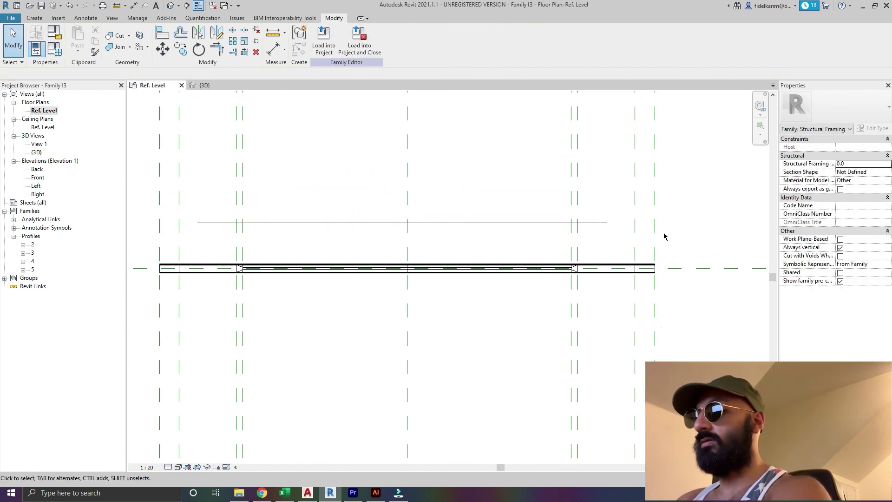
- Align and lock both ends of the model line to the outermost vertical reference planes at the beam ends
{"action": "key", "text": "a"}
{"action": "key", "text": "l"}
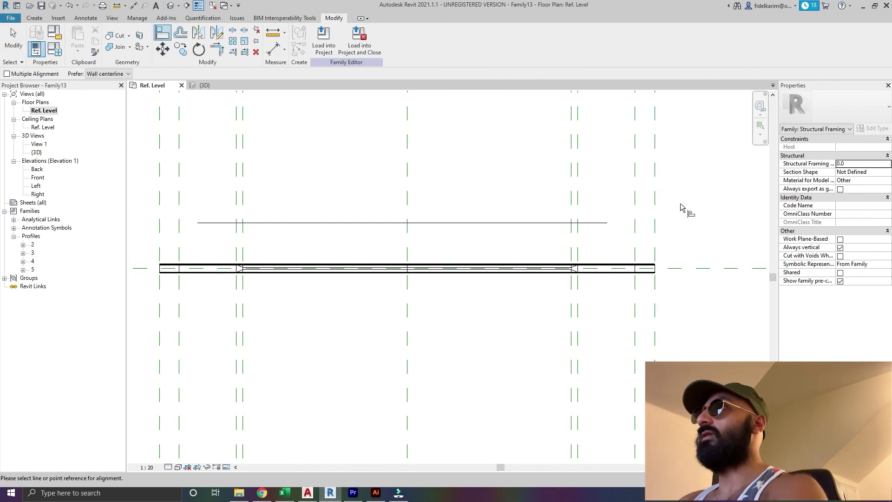
{"action": "left_click", "coordinate": [655, 199]}
{"action": "left_click", "coordinate": [602, 223]}
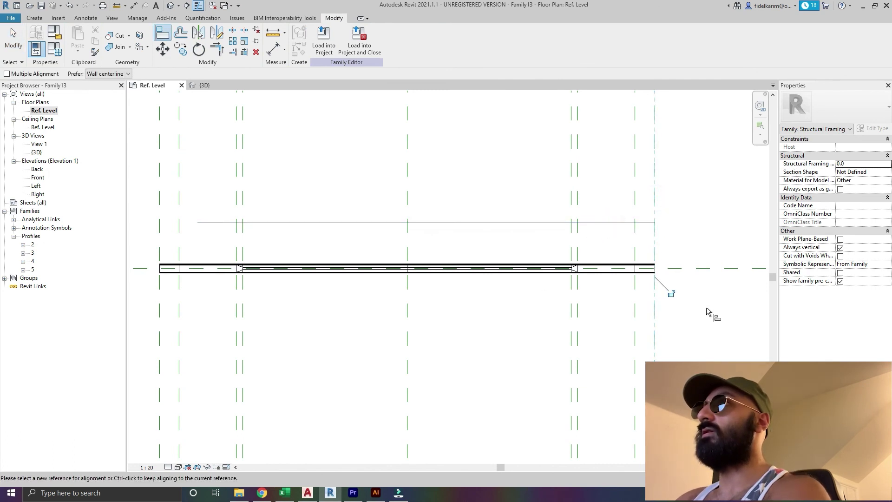
{"action": "left_click", "coordinate": [157, 182]}
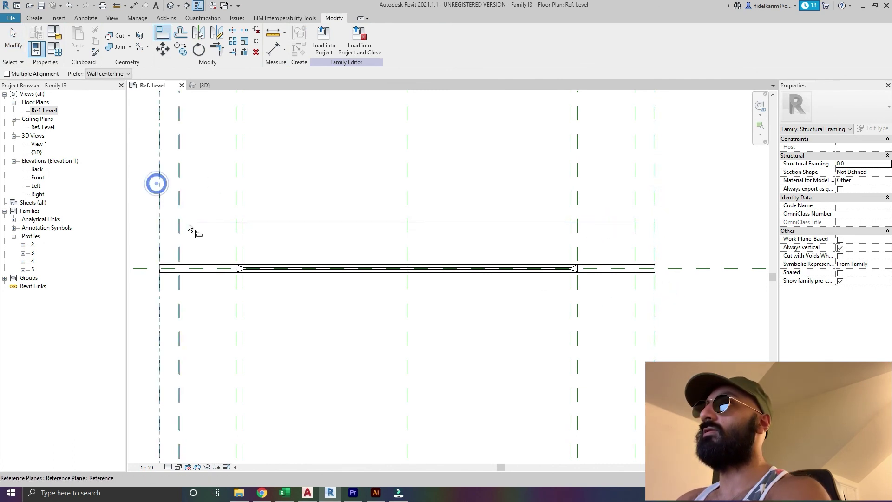
{"action": "left_click", "coordinate": [195, 222]}
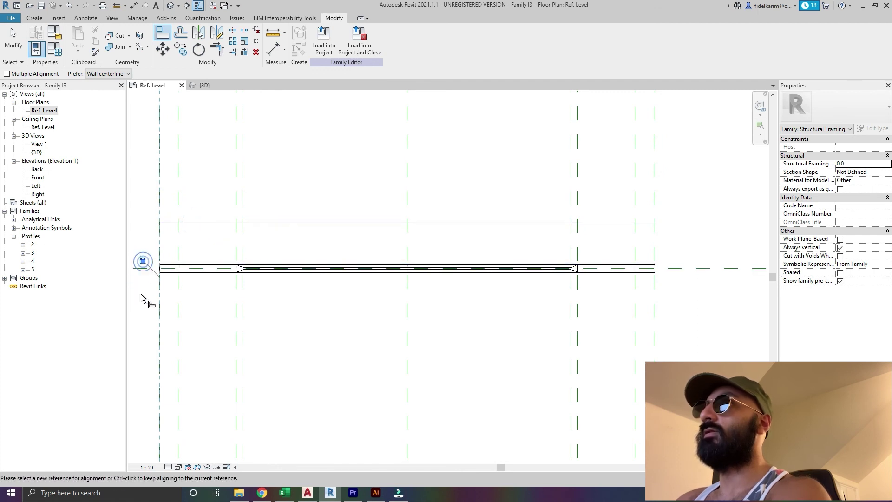
- Align and lock the model line to the horizontal centre reference plane running through the beam
{"action": "middle_click_drag", "start_coordinate": [144, 299], "coordinate": [195, 305]}
{"action": "left_click", "coordinate": [154, 273]}
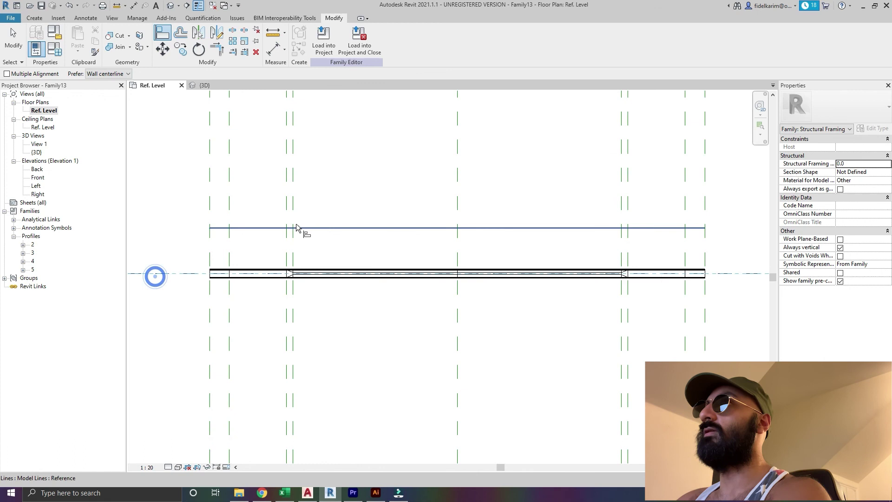
{"action": "left_click", "coordinate": [341, 228]}
{"action": "left_click", "coordinate": [431, 291]}
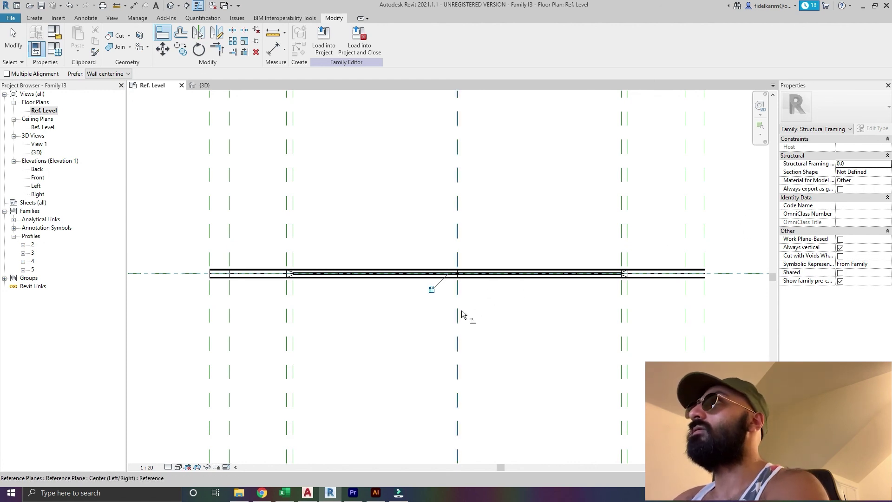
{"action": "key", "text": "Escape"}
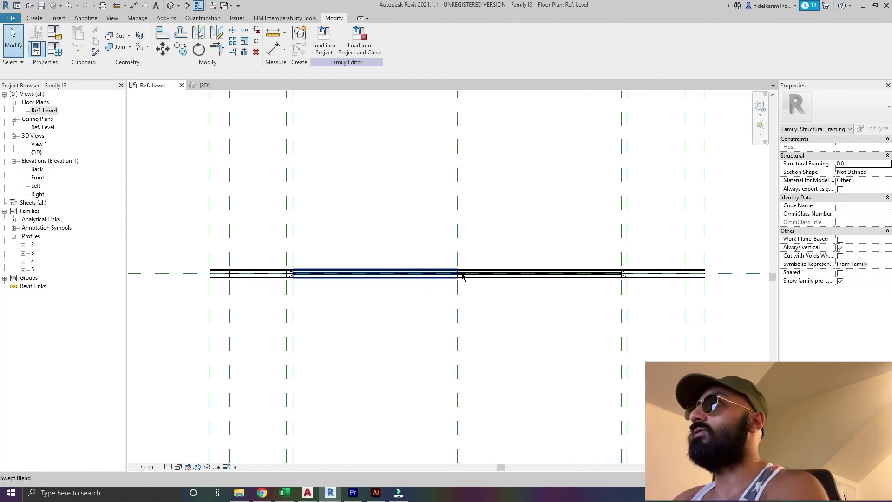
- Limit the centre model line's visibility to the Coarse detail level by turning off Medium and Fine
{"action": "key", "text": "Tab"}
{"action": "key", "text": "Tab"}
{"action": "key", "text": "Tab"}
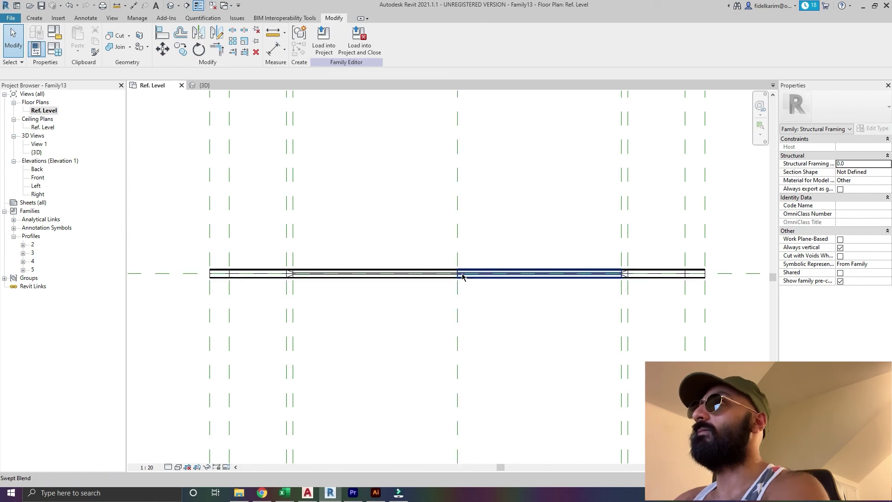
{"action": "key", "text": "Tab"}
{"action": "left_click", "coordinate": [462, 277]}
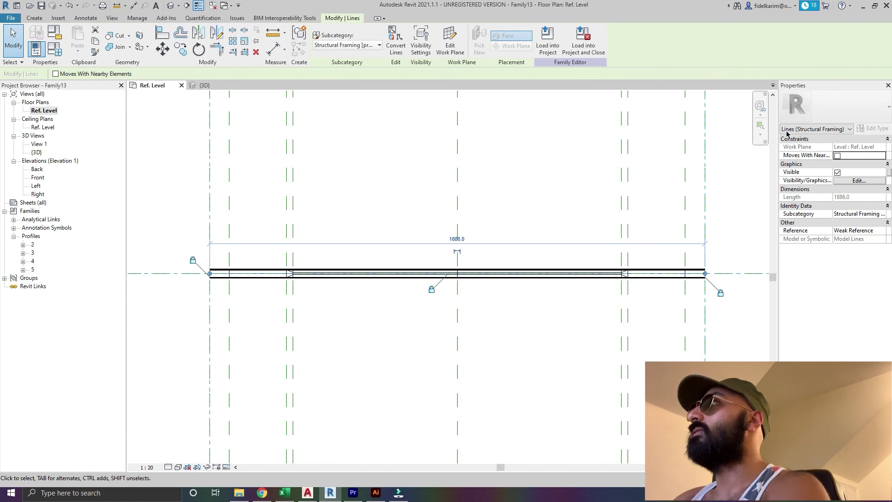
{"action": "left_click", "coordinate": [856, 181]}
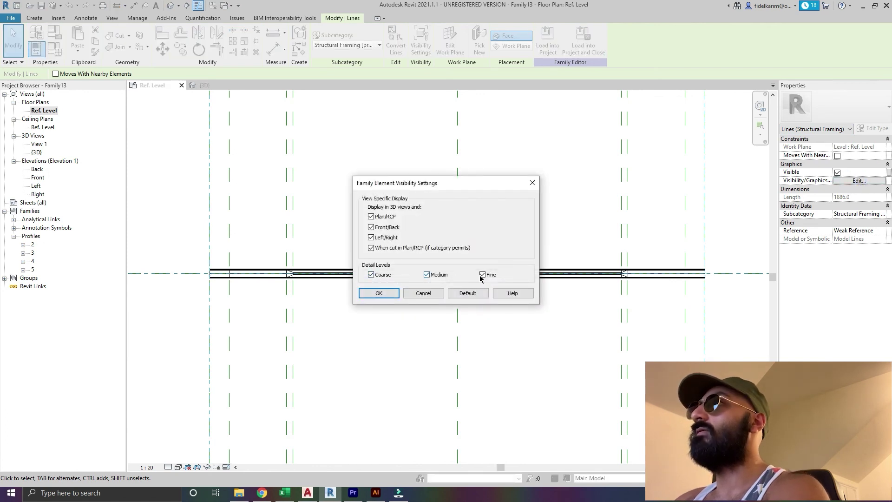
{"action": "left_click", "coordinate": [427, 275]}
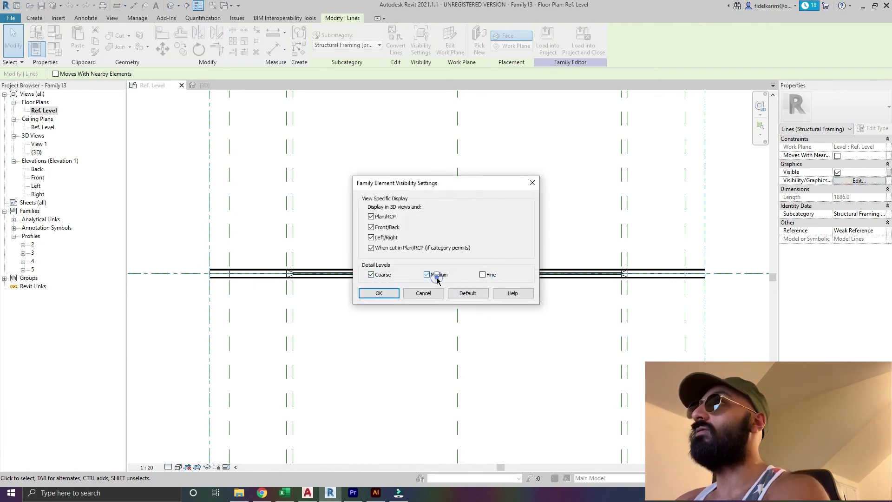
{"action": "left_click", "coordinate": [379, 293]}
{"action": "left_click", "coordinate": [374, 302]}
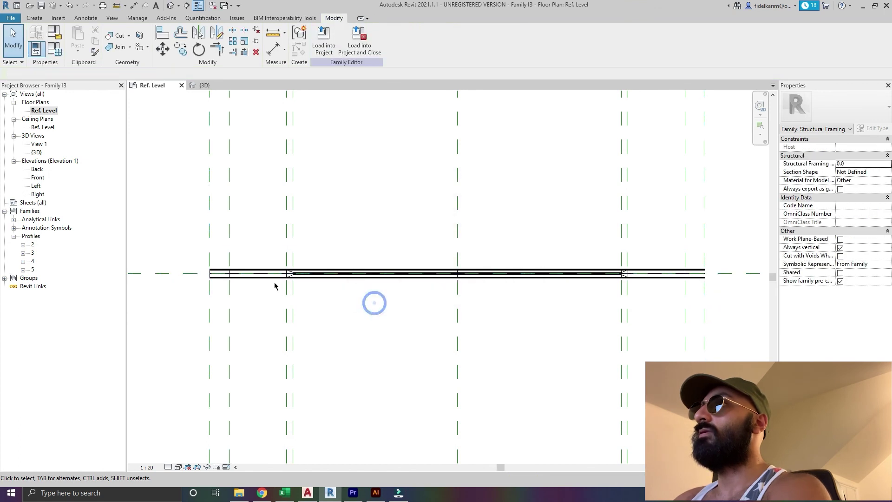
- Select all beam solids without the line, and turn off their visibility at the Coarse detail level
{"action": "left_click", "coordinate": [217, 284]}
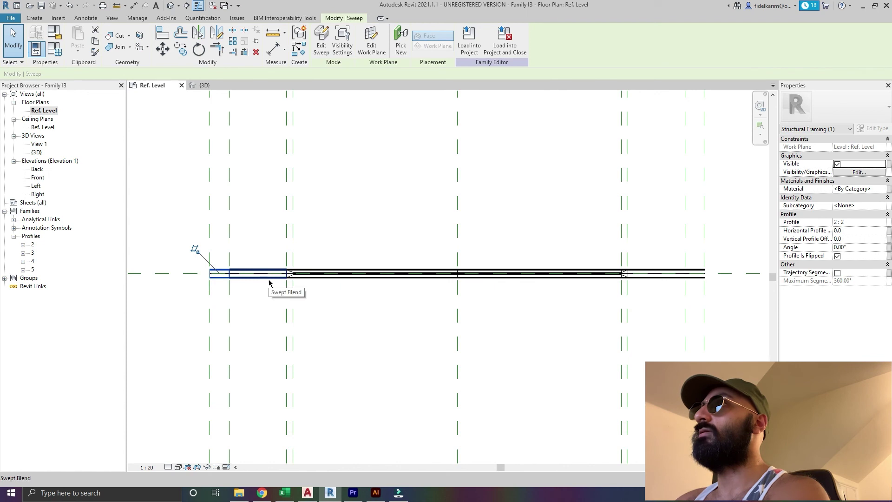
{"action": "left_click_drag", "start_coordinate": [180, 240], "coordinate": [740, 291]}
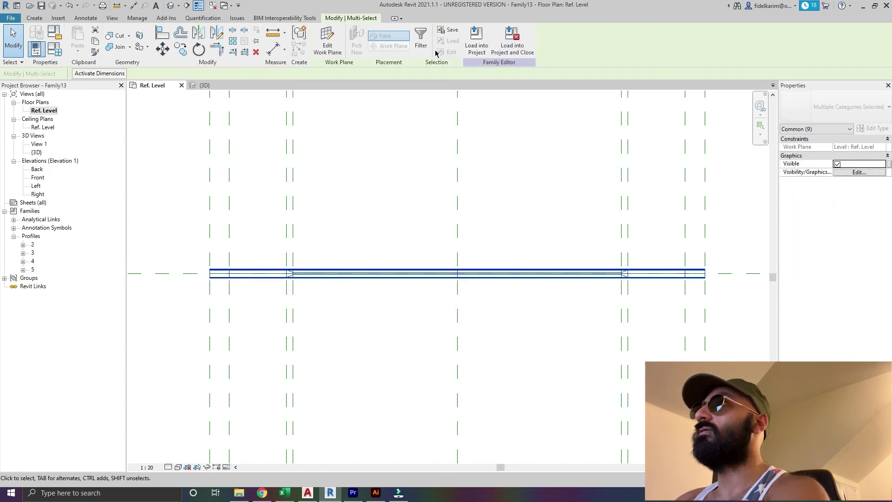
{"action": "left_click", "coordinate": [422, 37]}
{"action": "left_click", "coordinate": [363, 186]}
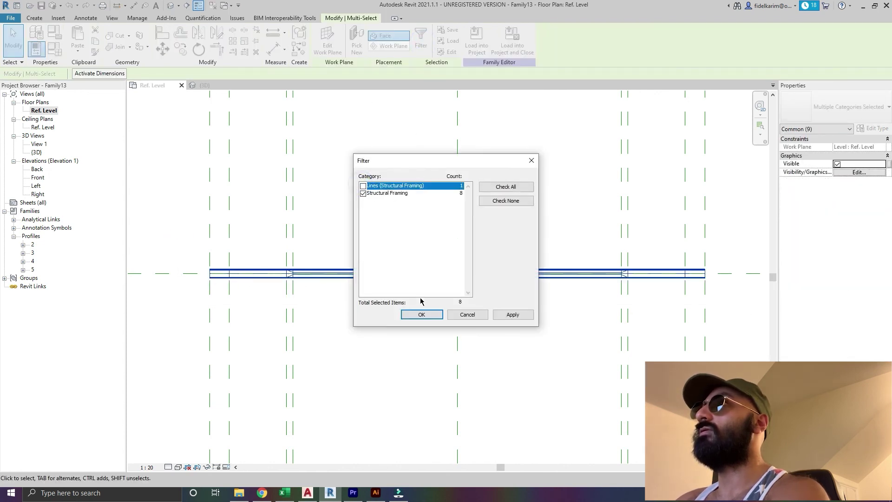
{"action": "left_click", "coordinate": [421, 314]}
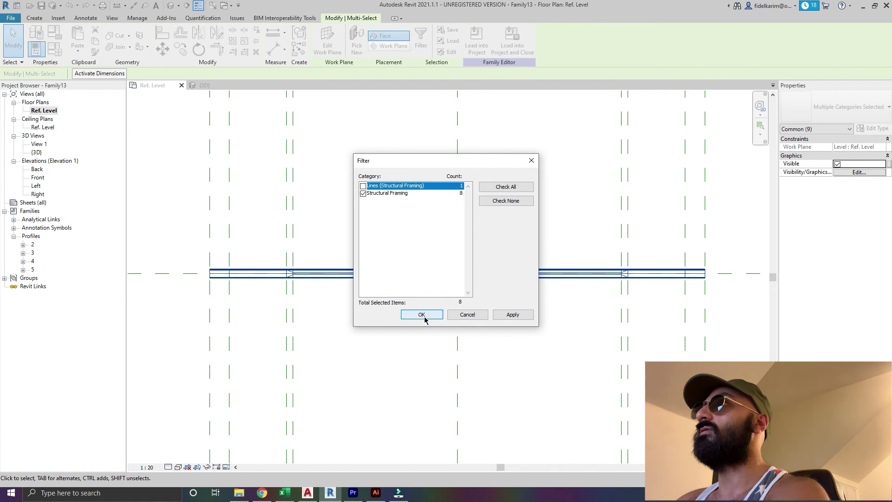
{"action": "left_click", "coordinate": [860, 172]}
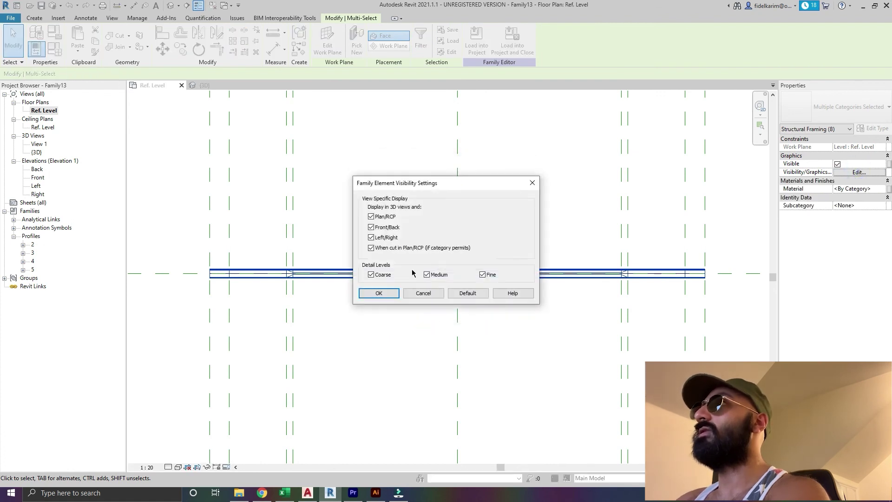
{"action": "left_click", "coordinate": [371, 275]}
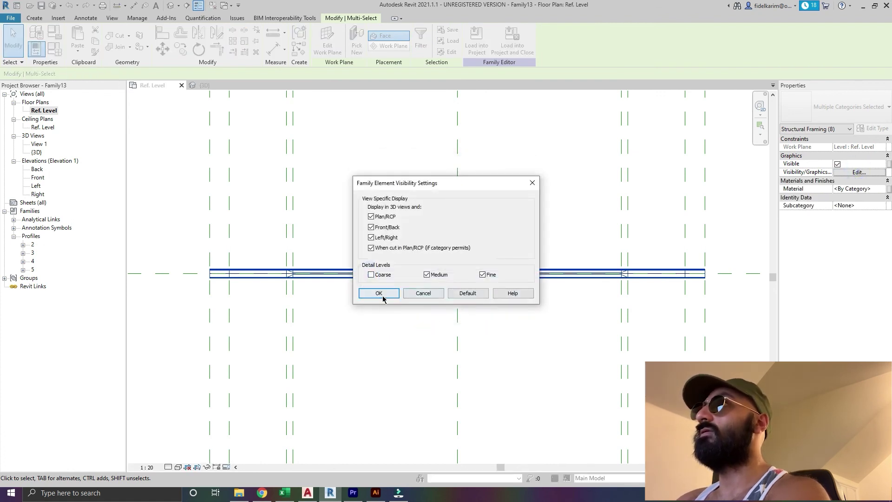
{"action": "left_click", "coordinate": [378, 293]}
{"action": "left_click", "coordinate": [347, 313]}
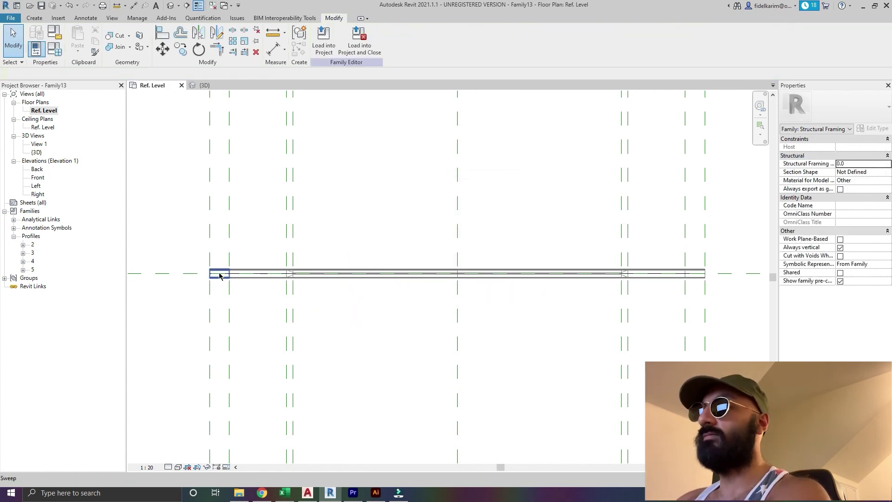
- In the 3D view, delete the reference drawing linework lying behind the beam
{"action": "left_click", "coordinate": [170, 5]}
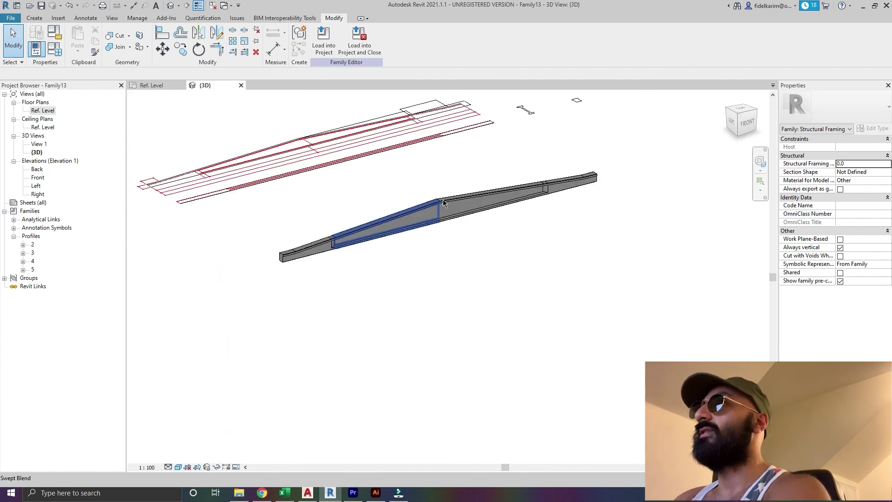
{"action": "left_click", "coordinate": [395, 140]}
{"action": "key", "text": "Delete"}
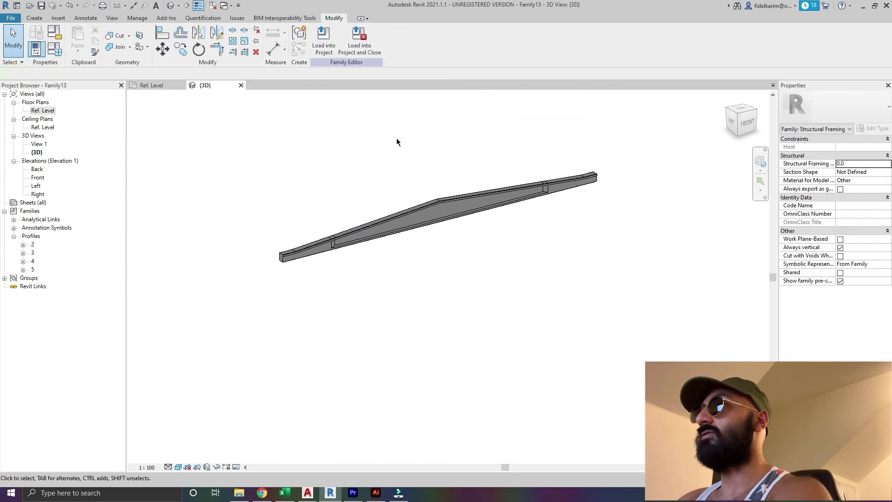
{"action": "scroll", "coordinate": [416, 234], "scroll_direction": "up", "scroll_amount": 2}
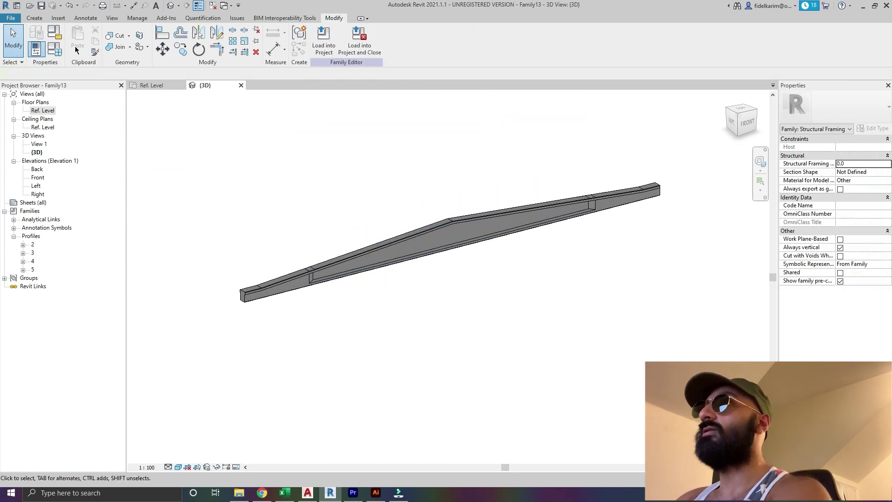
{"action": "left_click", "coordinate": [116, 47]}
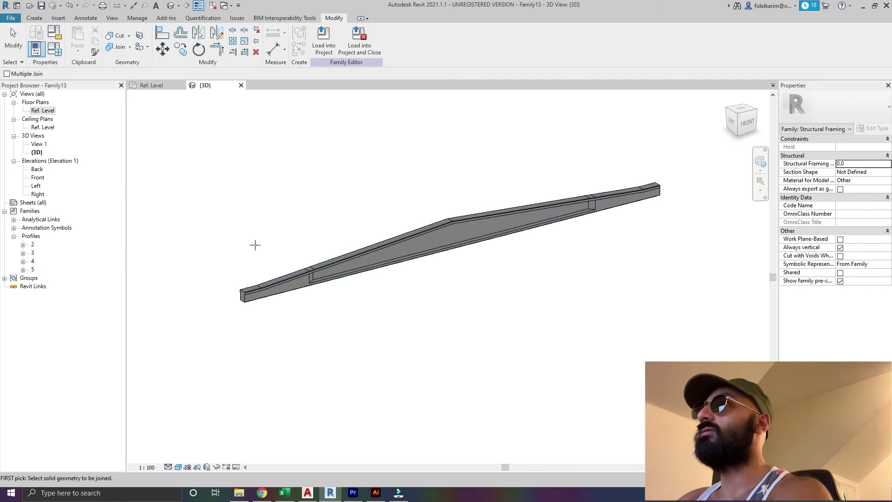
{"action": "key", "text": "Escape"}
{"action": "left_click", "coordinate": [559, 205]}
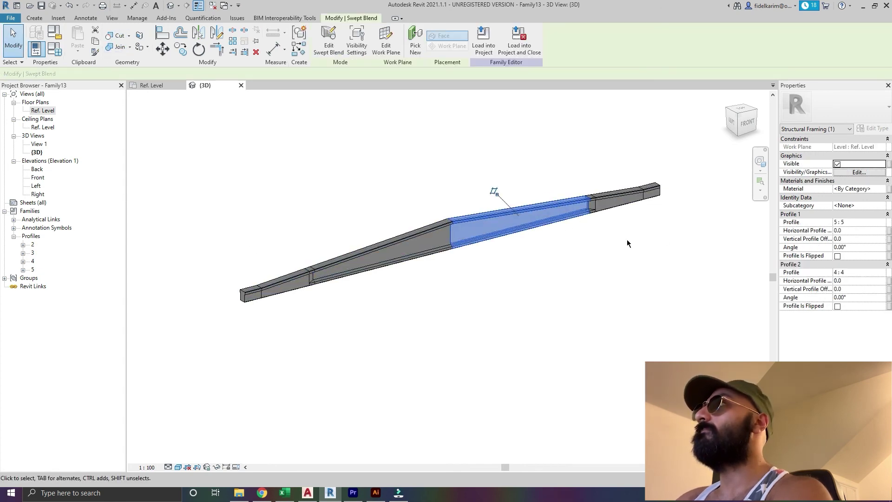
{"action": "left_click", "coordinate": [448, 400]}
- Select only the beam's Structural Framing solids and associate their Material with the existing Structural Material family parameter
{"action": "left_click_drag", "start_coordinate": [215, 342], "coordinate": [741, 150]}
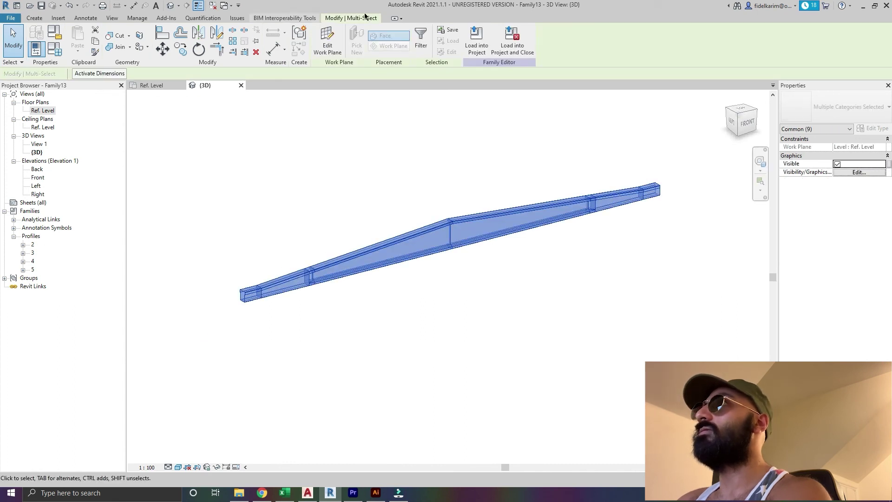
{"action": "left_click", "coordinate": [420, 39]}
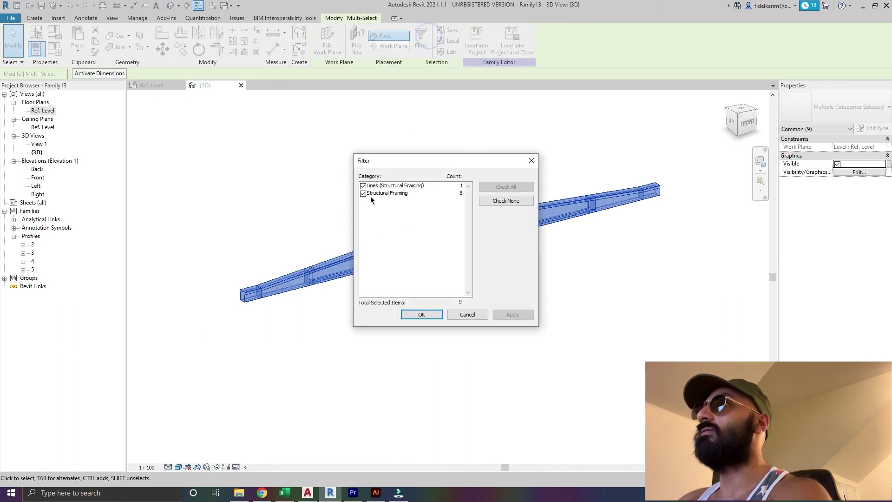
{"action": "left_click", "coordinate": [422, 314]}
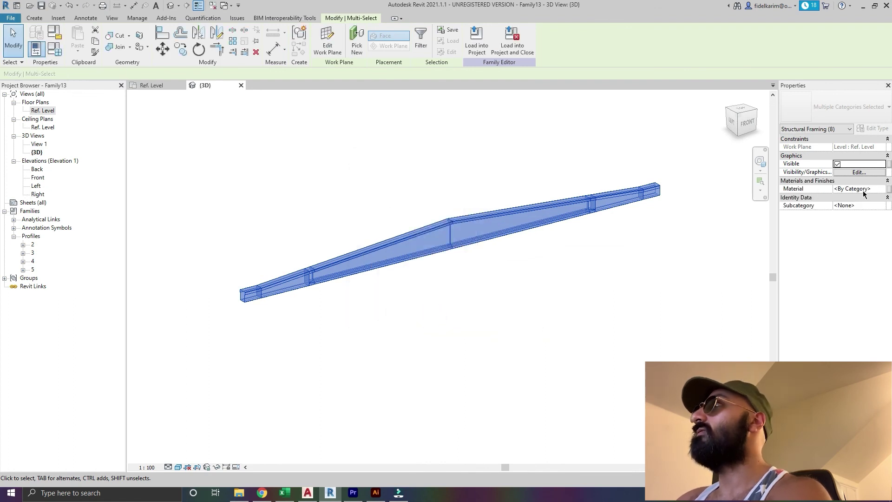
{"action": "left_click", "coordinate": [889, 189]}
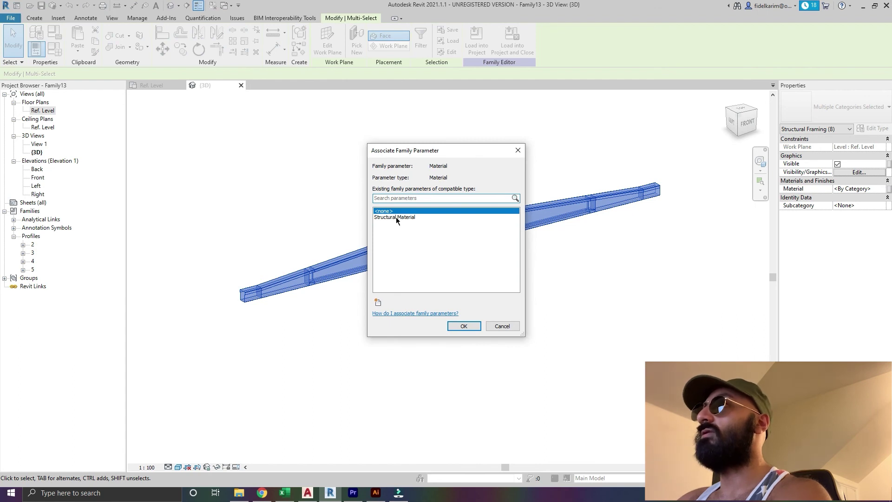
{"action": "left_click", "coordinate": [377, 303]}
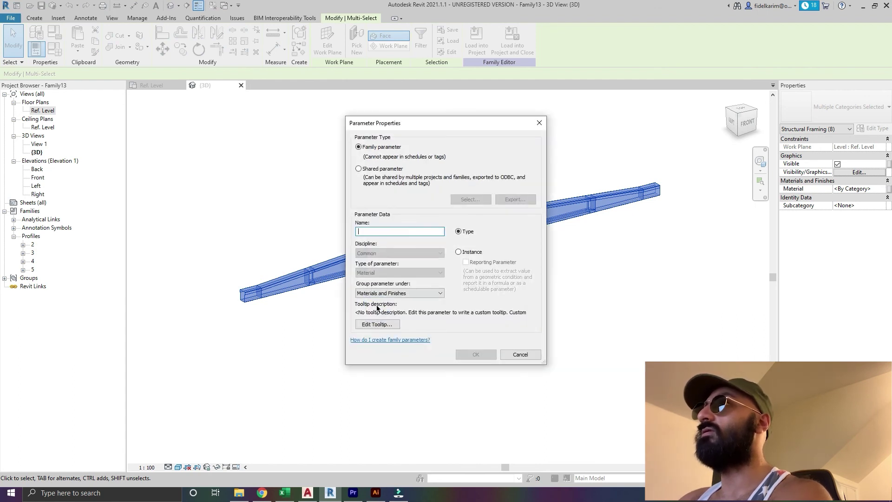
{"action": "left_click", "coordinate": [520, 354]}
{"action": "left_click", "coordinate": [469, 326]}
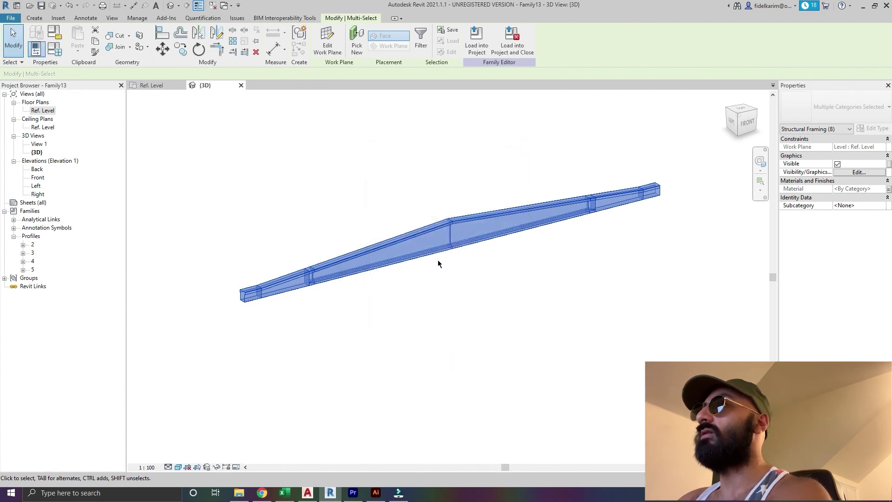
- Open the family's Structural Material value for editing and create a new material named Concrete
{"action": "left_click", "coordinate": [512, 333]}
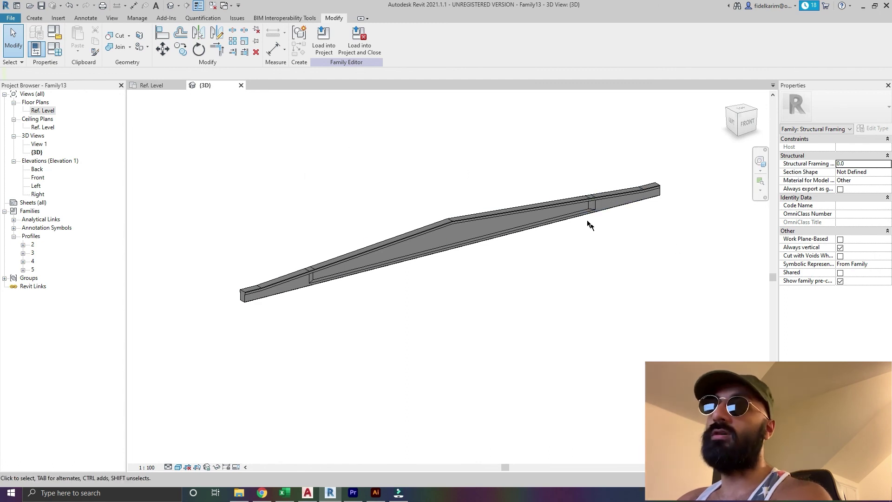
{"action": "left_click", "coordinate": [54, 52]}
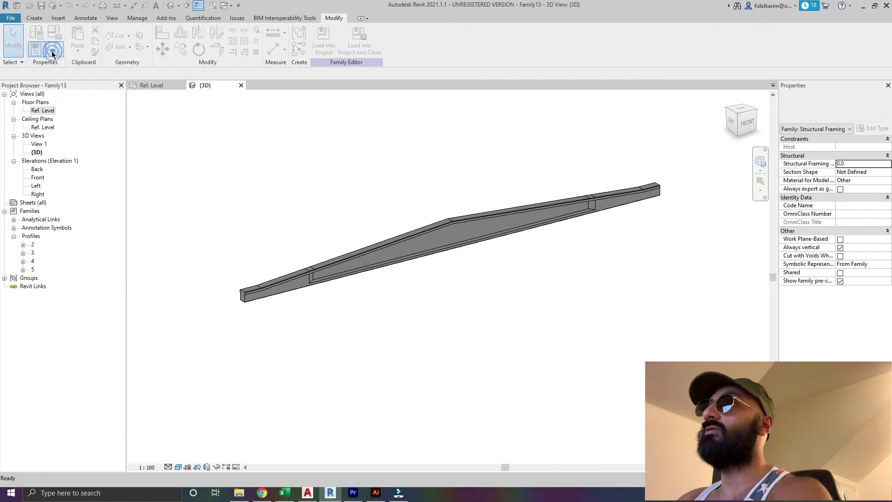
{"action": "left_click_drag", "start_coordinate": [703, 141], "coordinate": [559, 119]}
{"action": "left_click", "coordinate": [595, 205]}
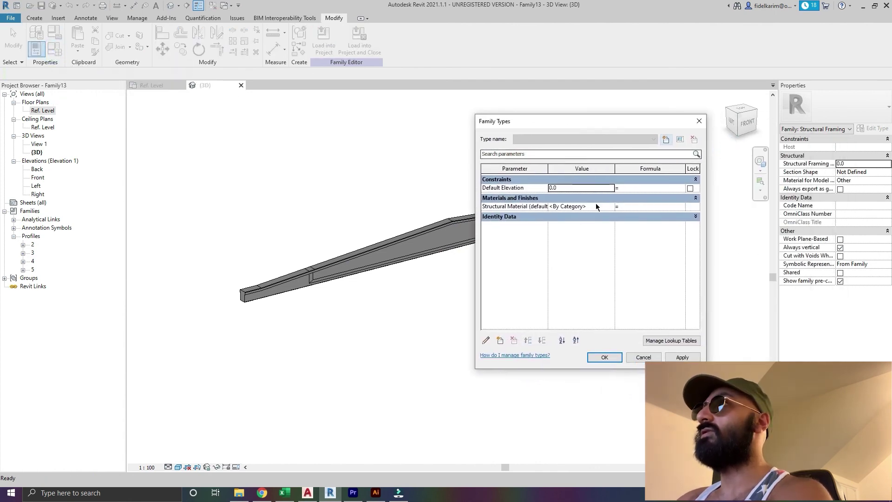
{"action": "left_click", "coordinate": [610, 206]}
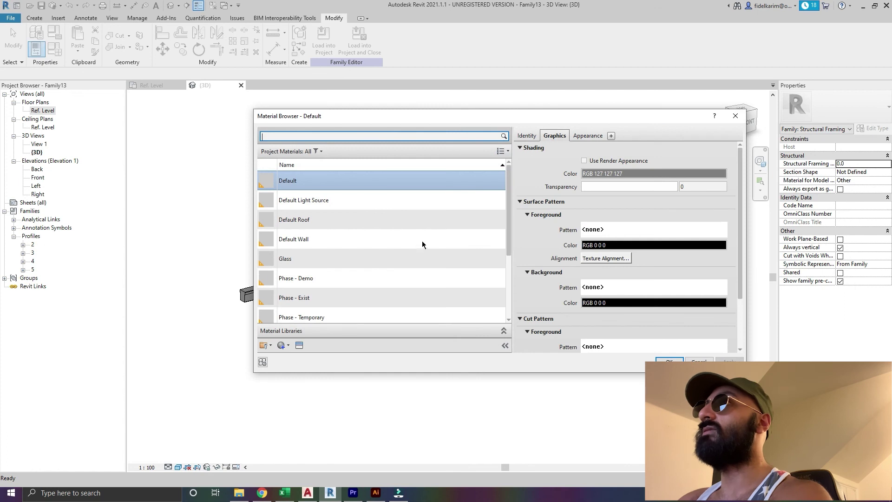
{"action": "scroll", "coordinate": [395, 230], "scroll_direction": "down", "scroll_amount": 3}
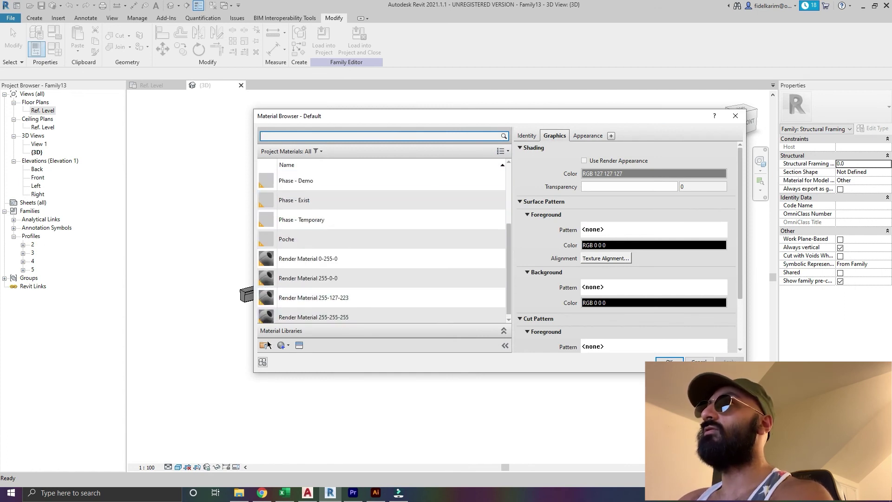
{"action": "scroll", "coordinate": [353, 250], "scroll_direction": "up", "scroll_amount": 3}
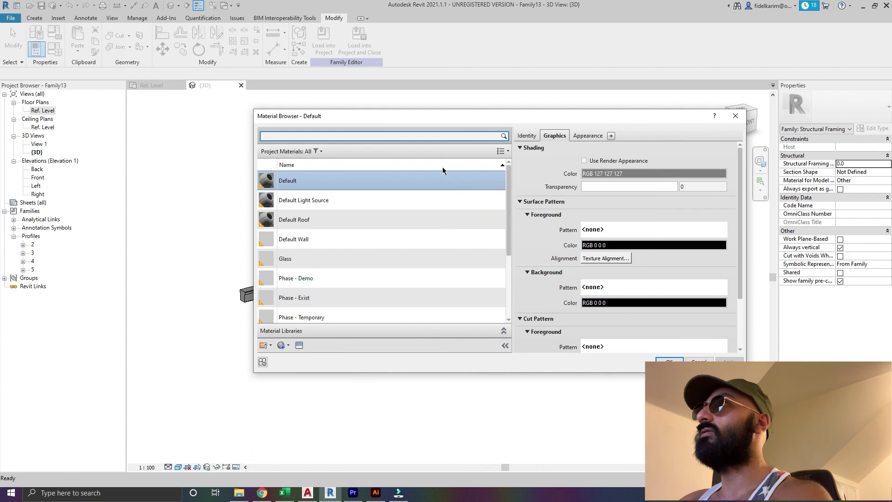
{"action": "left_click", "coordinate": [283, 346]}
{"action": "left_click", "coordinate": [300, 366]}
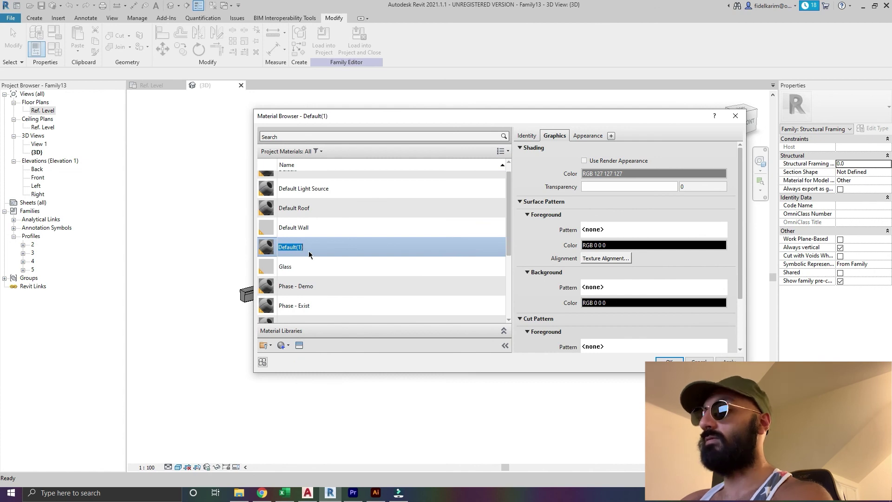
{"action": "type", "text": "Concrete"}
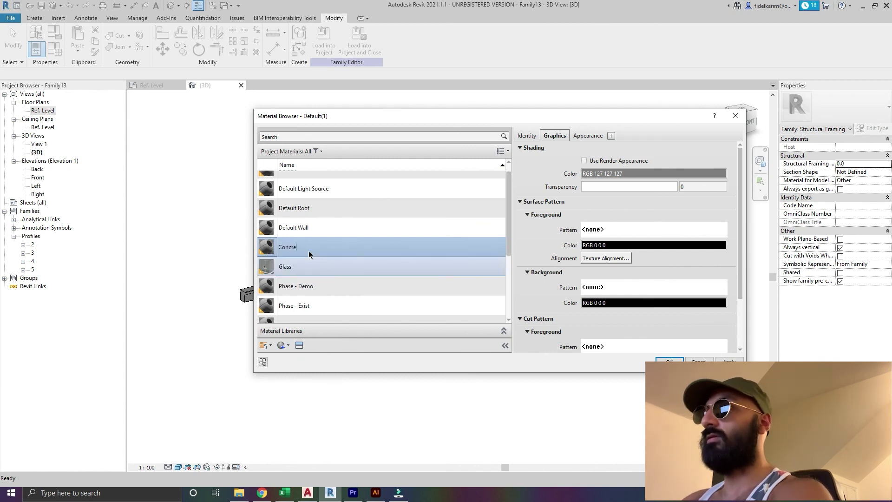
- Search the asset library for concrete and replace the new material's appearance with Concrete - Precast Smooth - Light Grey
{"action": "left_click", "coordinate": [300, 345]}
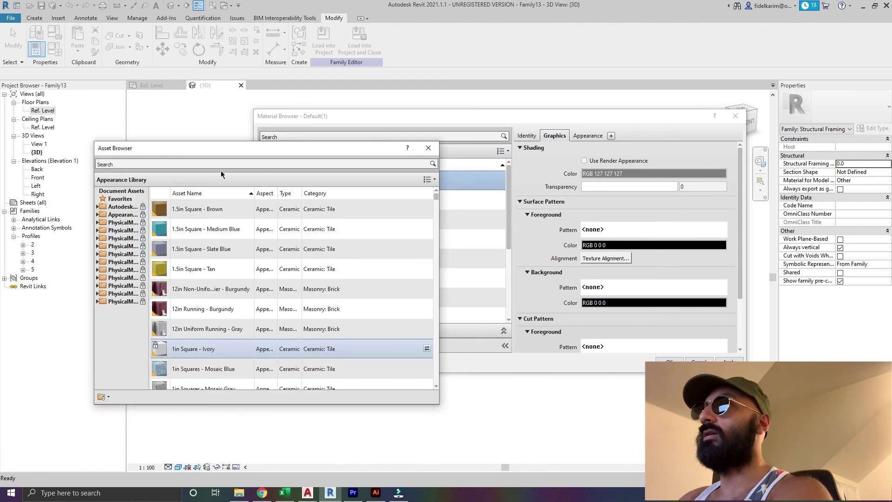
{"action": "left_click", "coordinate": [221, 164]}
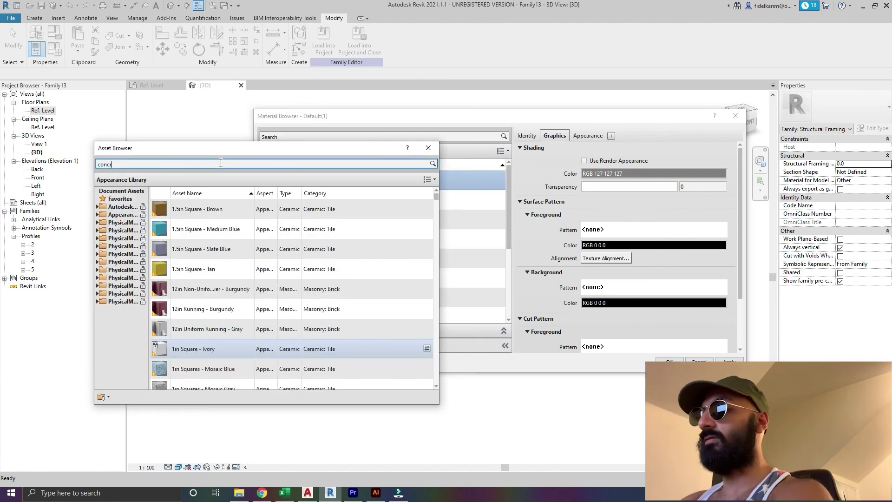
{"action": "type", "text": "concrete"}
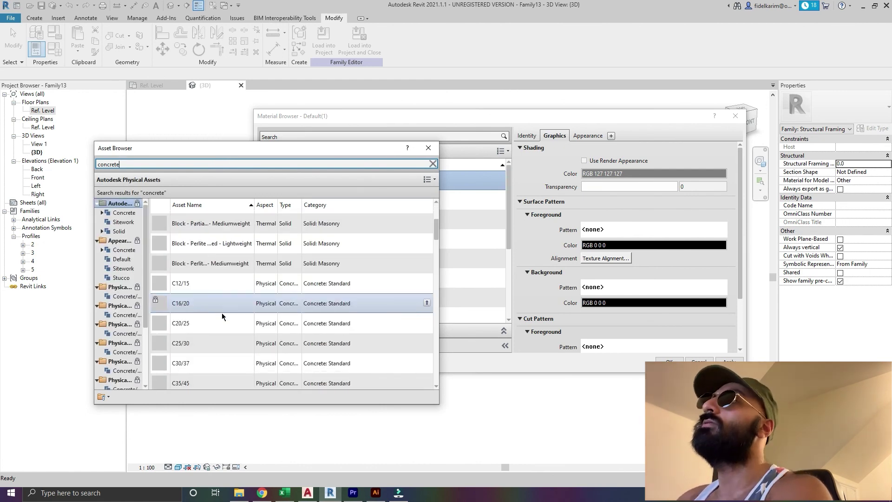
{"action": "scroll", "coordinate": [222, 314], "scroll_direction": "down", "scroll_amount": 5}
{"action": "scroll", "coordinate": [213, 355], "scroll_direction": "down", "scroll_amount": 1}
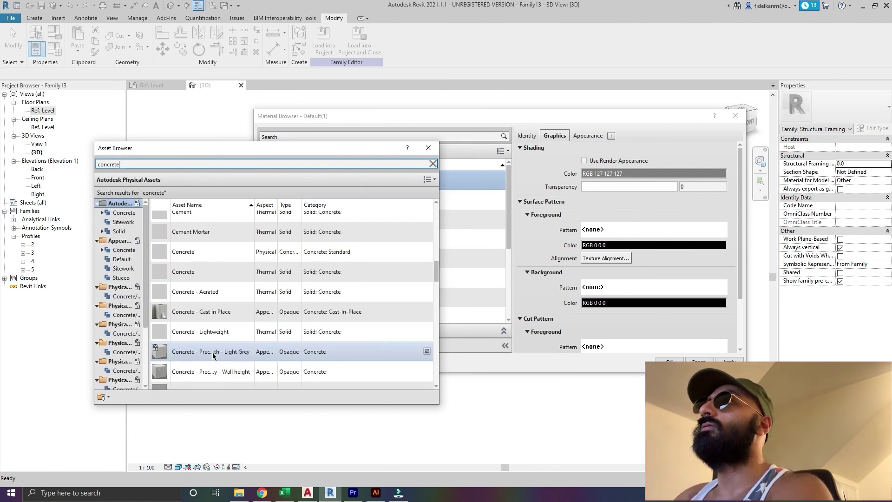
{"action": "scroll", "coordinate": [254, 344], "scroll_direction": "down", "scroll_amount": 1}
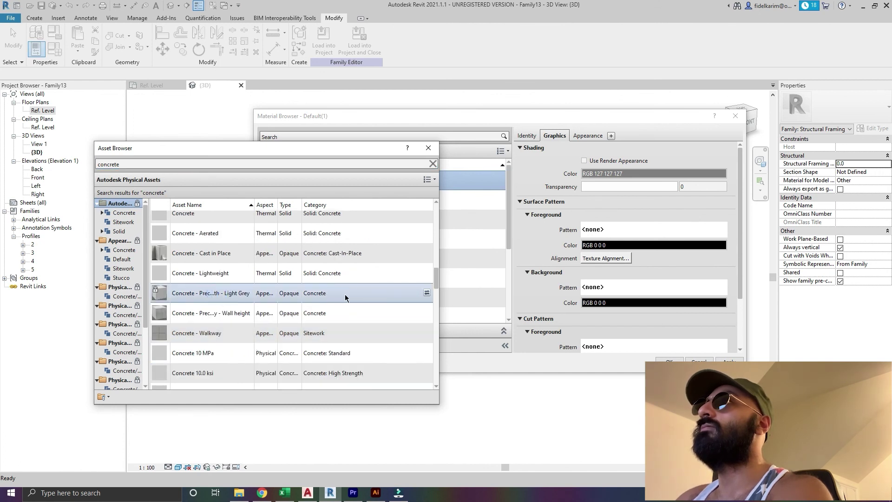
{"action": "left_click", "coordinate": [427, 294]}
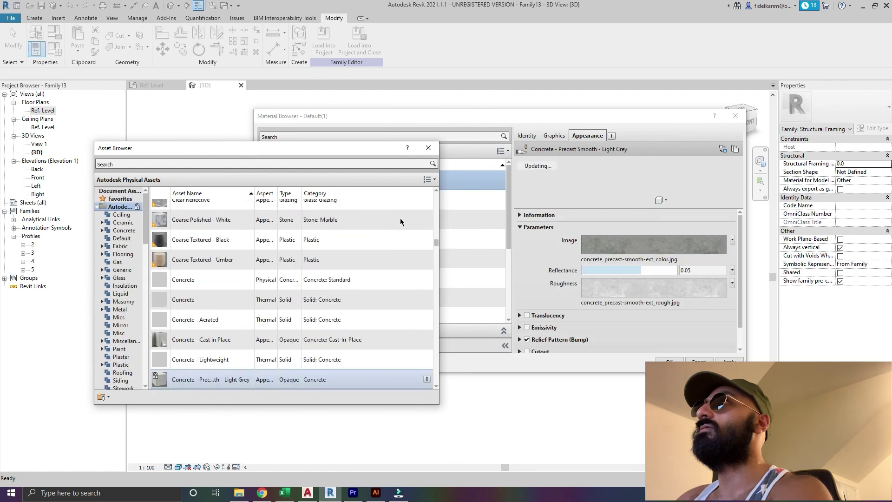
{"action": "left_click", "coordinate": [428, 149]}
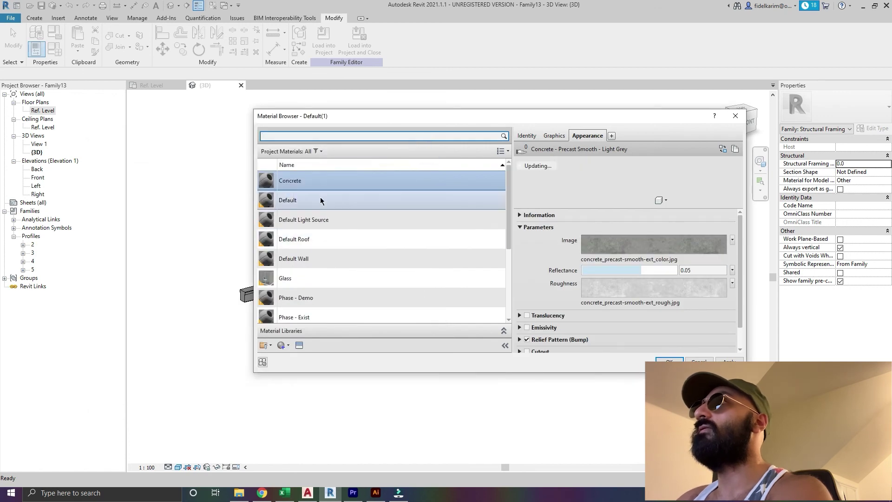
- Make the Concrete material's shading use its render appearance, and set its class to Concrete
{"action": "left_click", "coordinate": [561, 136]}
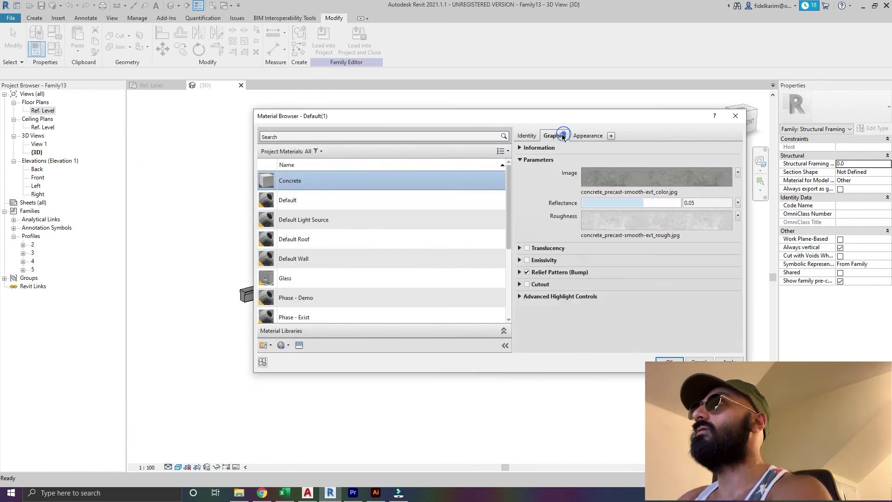
{"action": "left_click", "coordinate": [596, 160]}
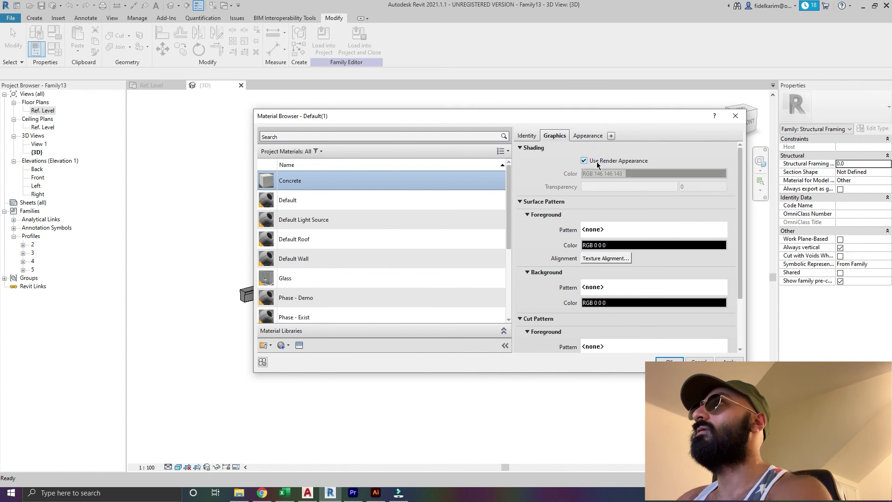
{"action": "left_click", "coordinate": [516, 135]}
{"action": "left_click", "coordinate": [632, 191]}
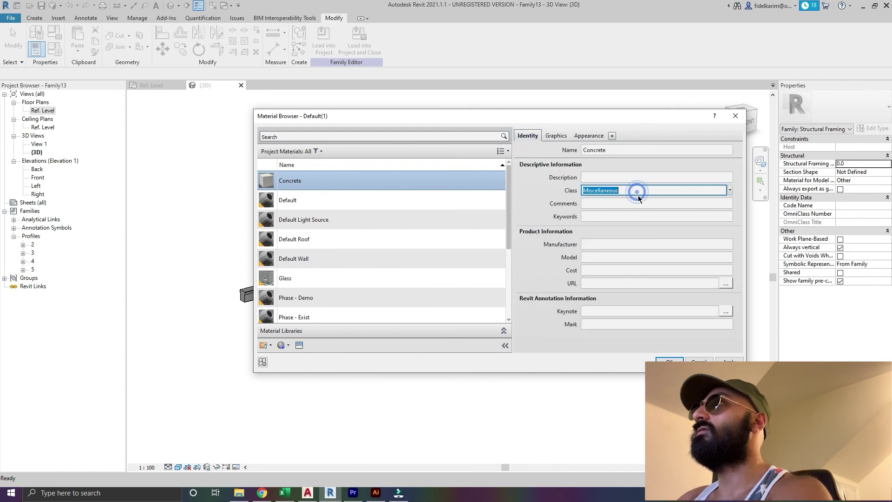
{"action": "left_click", "coordinate": [729, 189]}
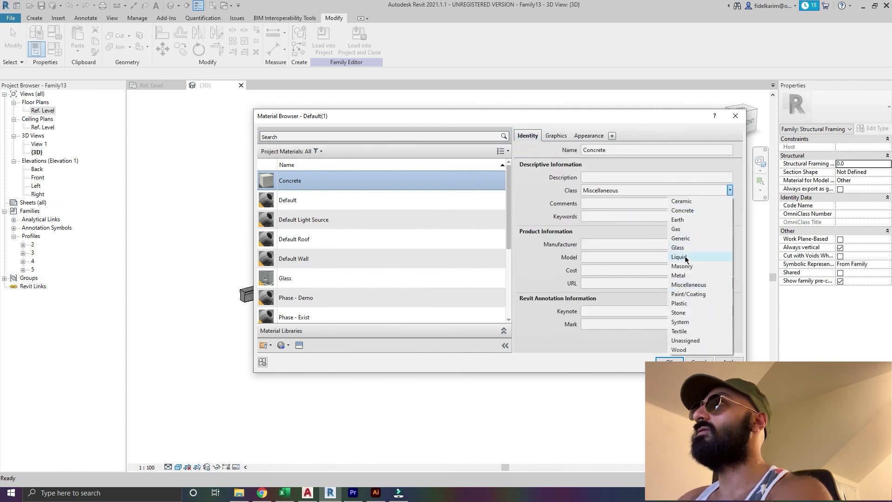
{"action": "left_click", "coordinate": [685, 211]}
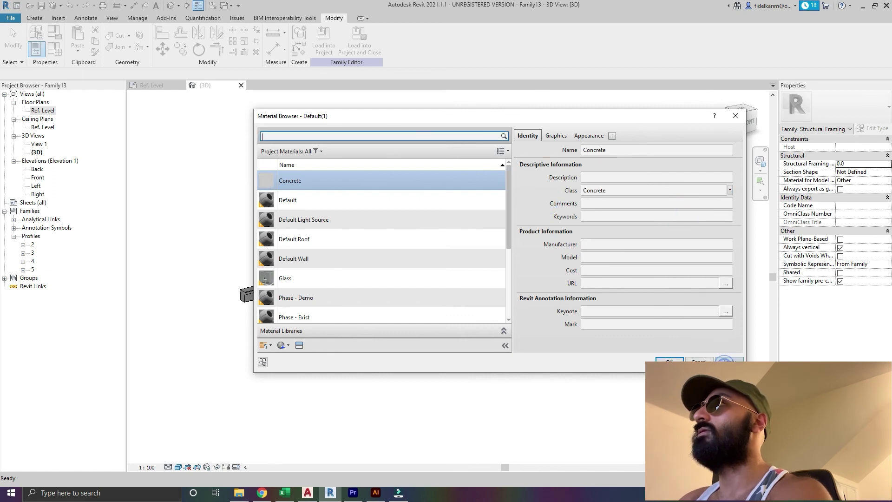
- Assign the Concrete material to the Structural Material parameter and apply the change to the family types
{"action": "left_click", "coordinate": [669, 361]}
{"action": "left_click", "coordinate": [681, 357]}
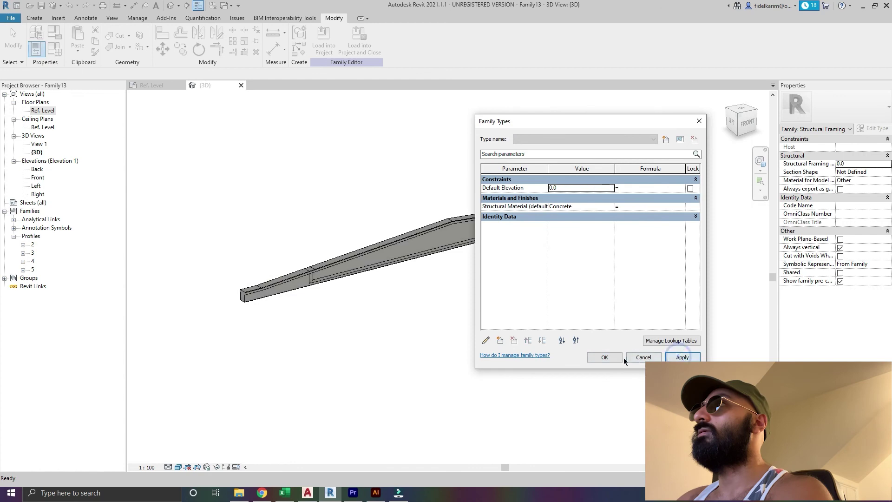
{"action": "left_click", "coordinate": [604, 357]}
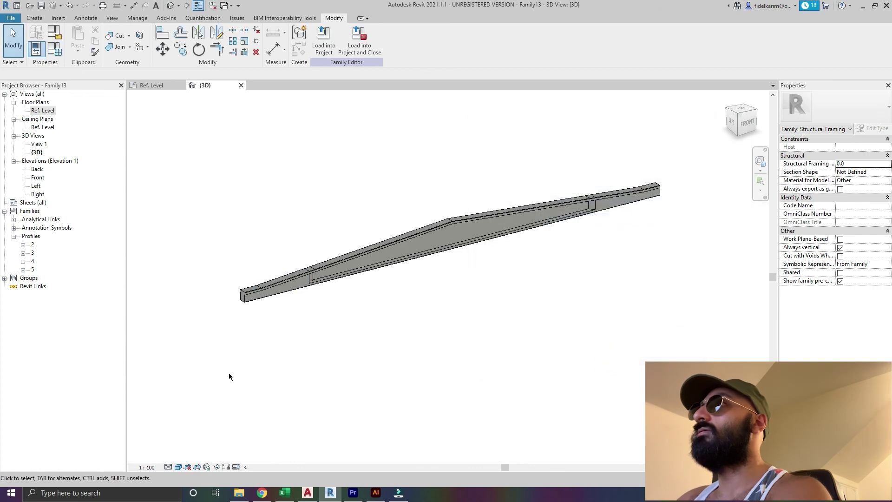
- Preview the beam's concrete material in a different visual style, and return the 3D view to a plain shaded look
{"action": "left_click", "coordinate": [178, 467]}
{"action": "left_click", "coordinate": [190, 455]}
{"action": "mouse_move", "coordinate": [380, 201]}
{"action": "middle_mouse_down", "text": "shift"}
{"action": "mouse_move", "coordinate": [343, 325]}
{"action": "mouse_move", "coordinate": [320, 310]}
{"action": "mouse_move", "coordinate": [536, 311]}
{"action": "mouse_move", "coordinate": [378, 231]}
{"action": "mouse_move", "coordinate": [510, 184]}
{"action": "mouse_move", "coordinate": [426, 181]}
{"action": "mouse_move", "coordinate": [430, 334]}
{"action": "mouse_move", "coordinate": [457, 312]}
{"action": "middle_mouse_up", "text": "shift"}
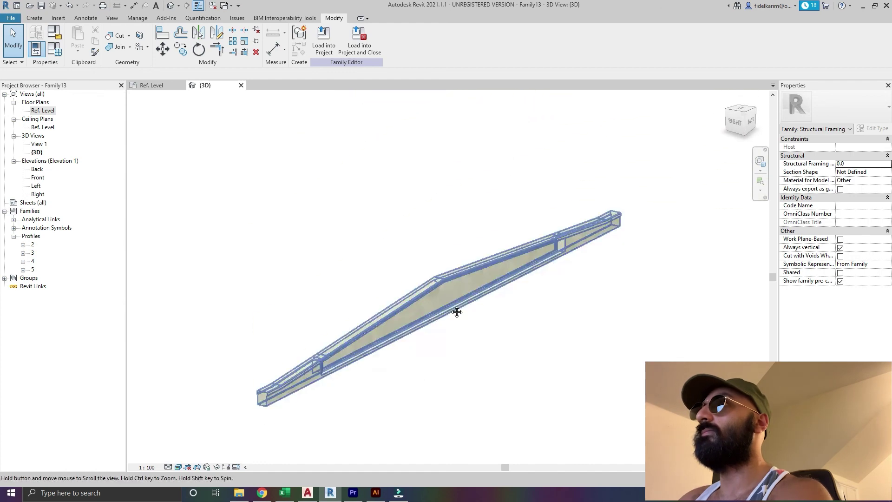
{"action": "left_click", "coordinate": [178, 467]}
{"action": "left_click", "coordinate": [195, 443]}
{"action": "middle_click_drag", "start_coordinate": [432, 365], "coordinate": [251, 266], "text": "shift"}
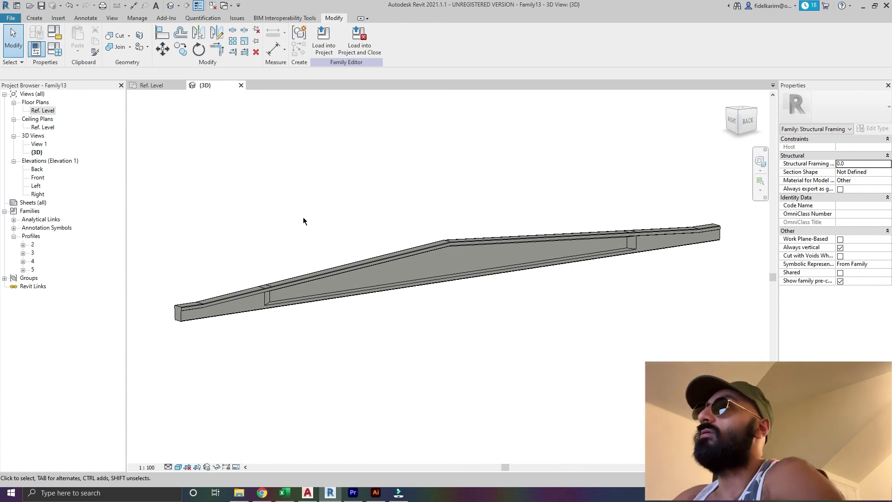
- Examine the beam's end sweep, the tapered piece beside it and the short swept blend, and clear the selection
{"action": "left_click", "coordinate": [197, 314]}
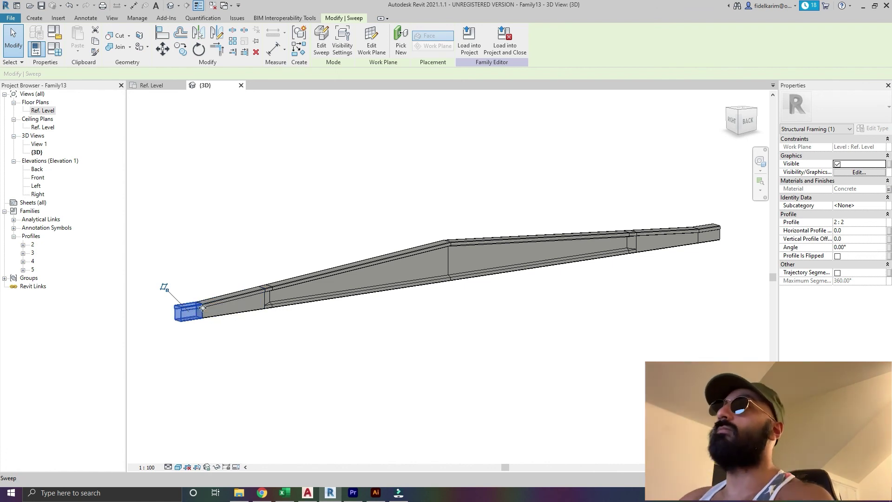
{"action": "left_click", "coordinate": [235, 297], "text": "ctrl"}
{"action": "scroll", "coordinate": [235, 296], "scroll_direction": "up", "scroll_amount": 4}
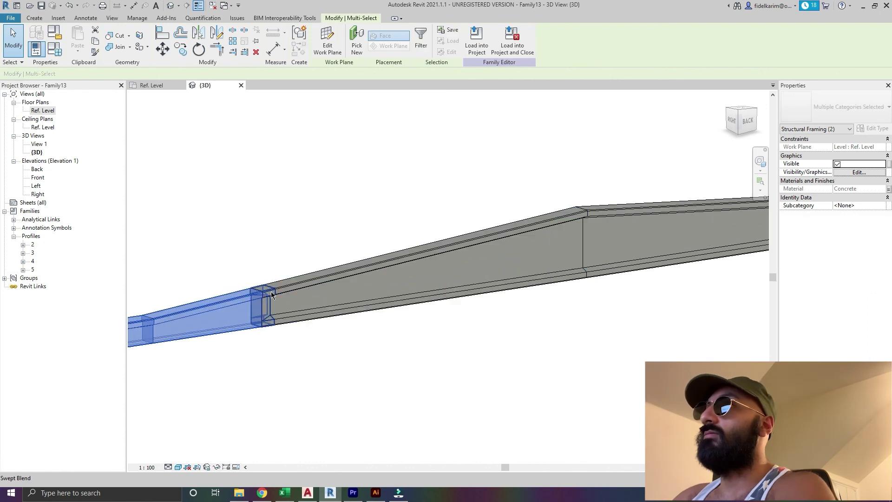
{"action": "left_click", "coordinate": [253, 296]}
{"action": "scroll", "coordinate": [252, 299], "scroll_direction": "up", "scroll_amount": 3}
{"action": "scroll", "coordinate": [247, 300], "scroll_direction": "down", "scroll_amount": 8}
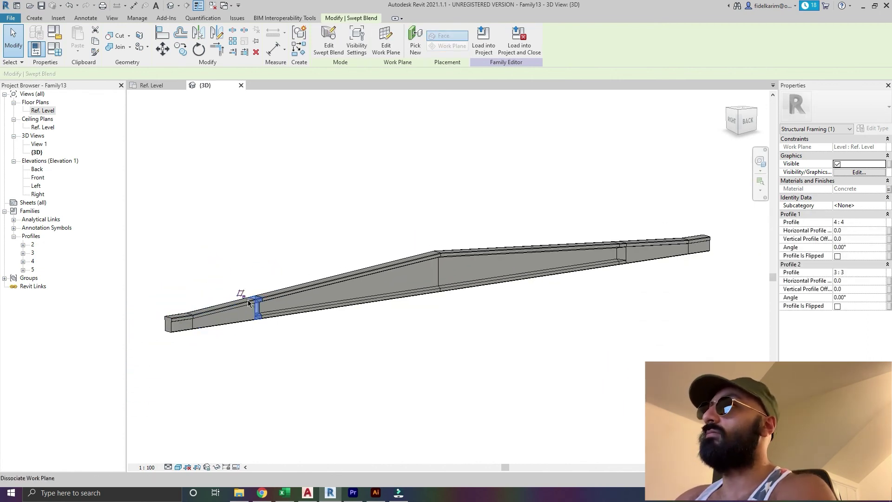
{"action": "mouse_move", "coordinate": [332, 319]}
{"action": "middle_mouse_down"}
{"action": "mouse_move", "coordinate": [289, 335]}
{"action": "mouse_move", "coordinate": [320, 333]}
{"action": "middle_mouse_up"}
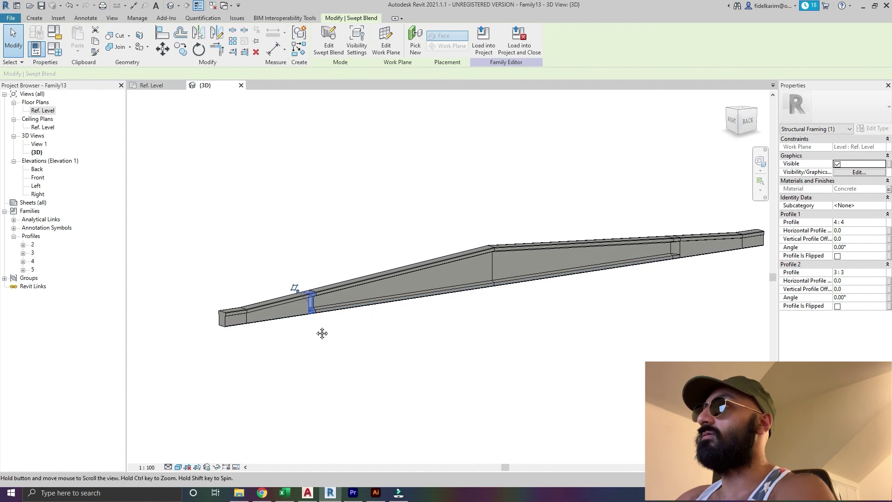
{"action": "left_click", "coordinate": [389, 368]}
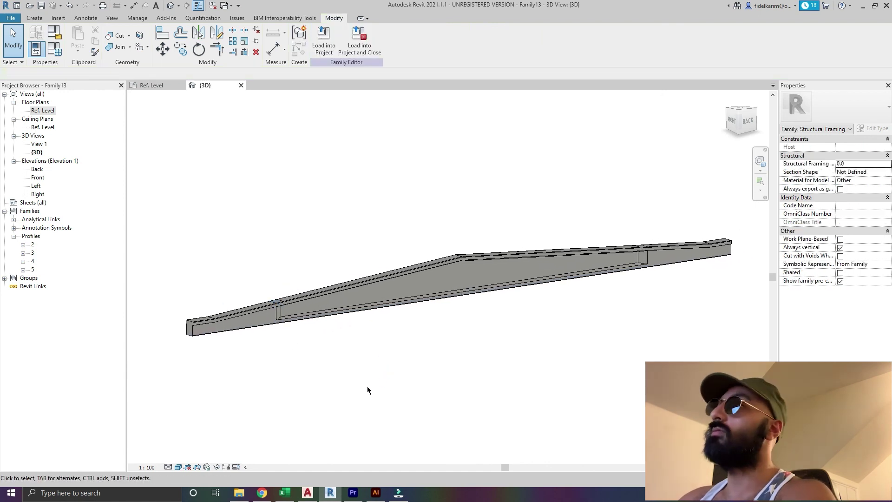